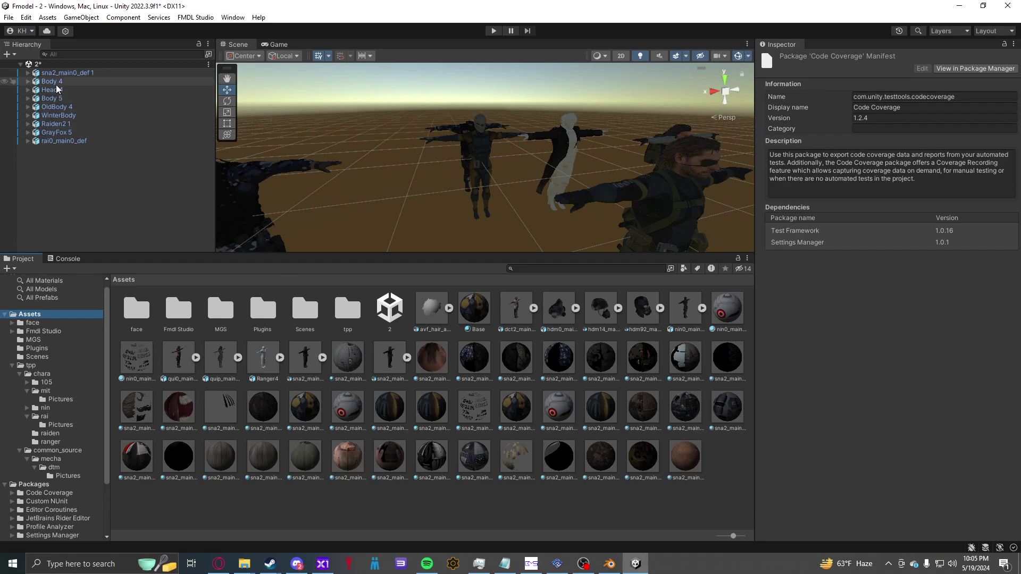
{"action": "left_click", "coordinate": [123, 18]}
{"action": "mouse_move", "coordinate": [80, 19]}
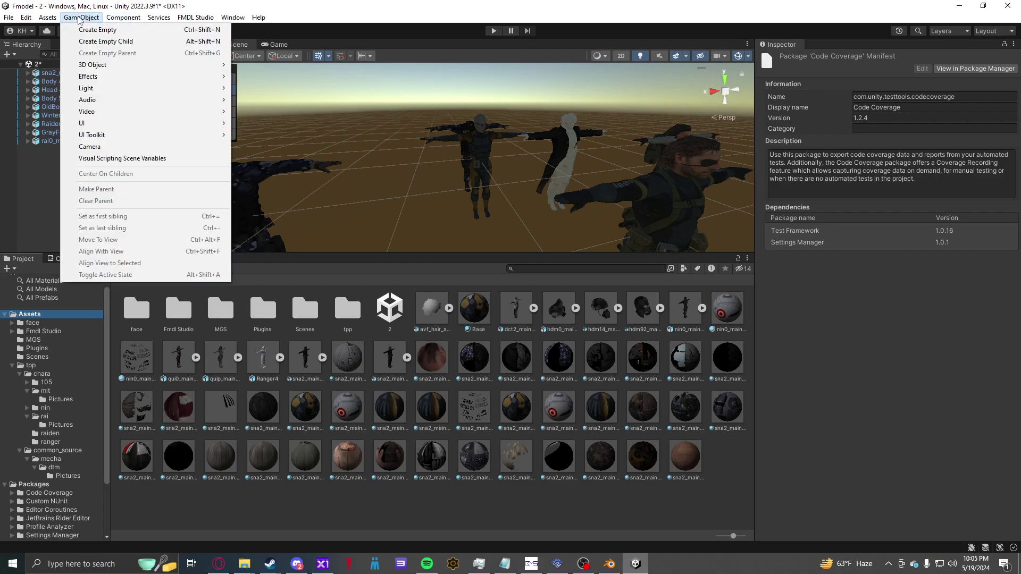
{"action": "mouse_move", "coordinate": [27, 18]}
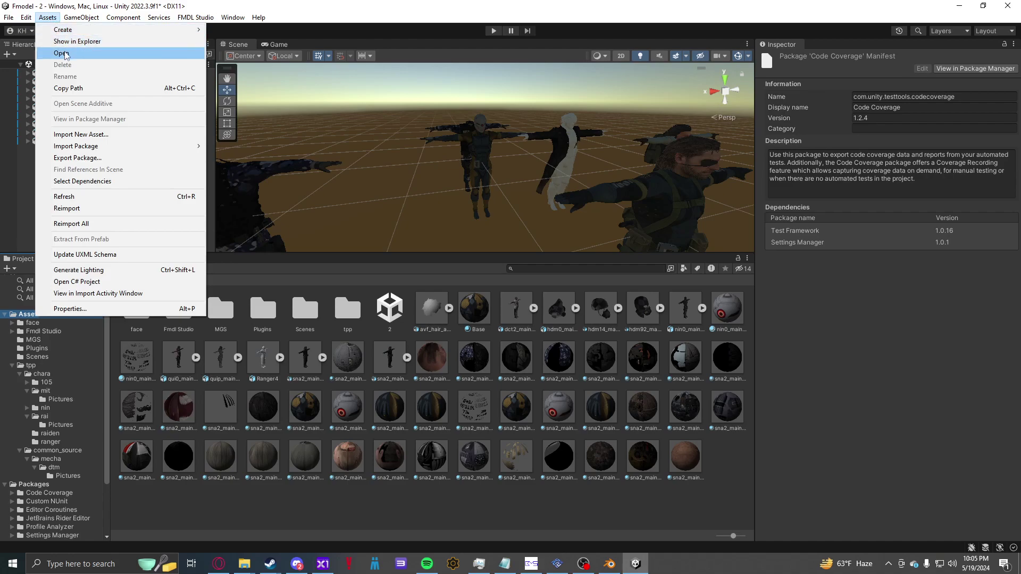
{"action": "mouse_move", "coordinate": [157, 149]}
{"action": "left_click", "coordinate": [229, 152]}
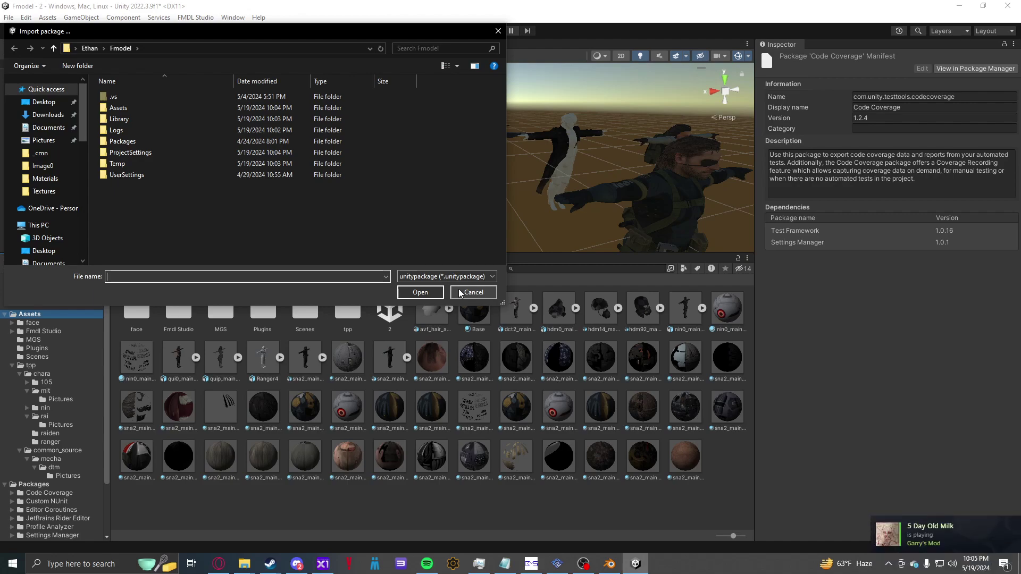
{"action": "left_click", "coordinate": [473, 292]}
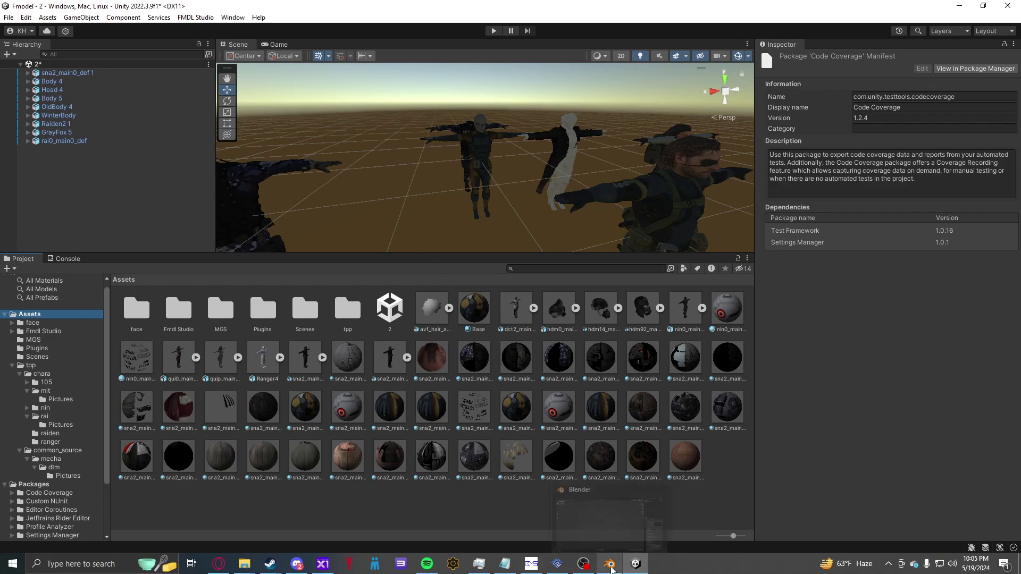
Step: Switch to File Explorer and open the player parts folder of the TPP dump, under Assets, tpp, pack, player, parts
{"action": "key", "text": "alt+Tab"}
{"action": "key", "text": "alt+Tab"}
{"action": "key", "text": "alt+Tab"}
{"action": "key", "text": "alt+Tab"}
{"action": "key", "text": "alt+Tab"}
{"action": "left_click", "coordinate": [375, 227]}
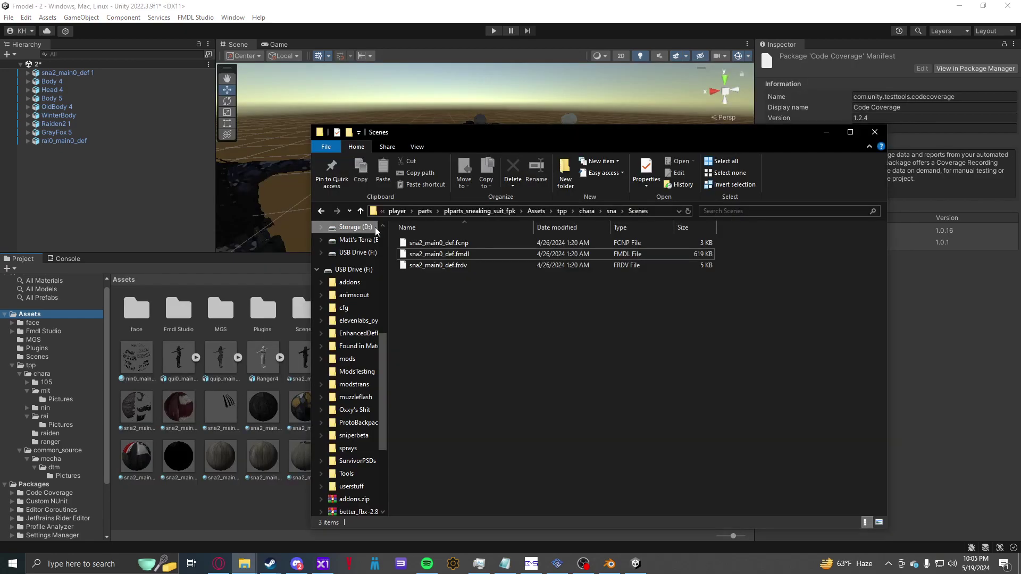
{"action": "left_click", "coordinate": [397, 212]}
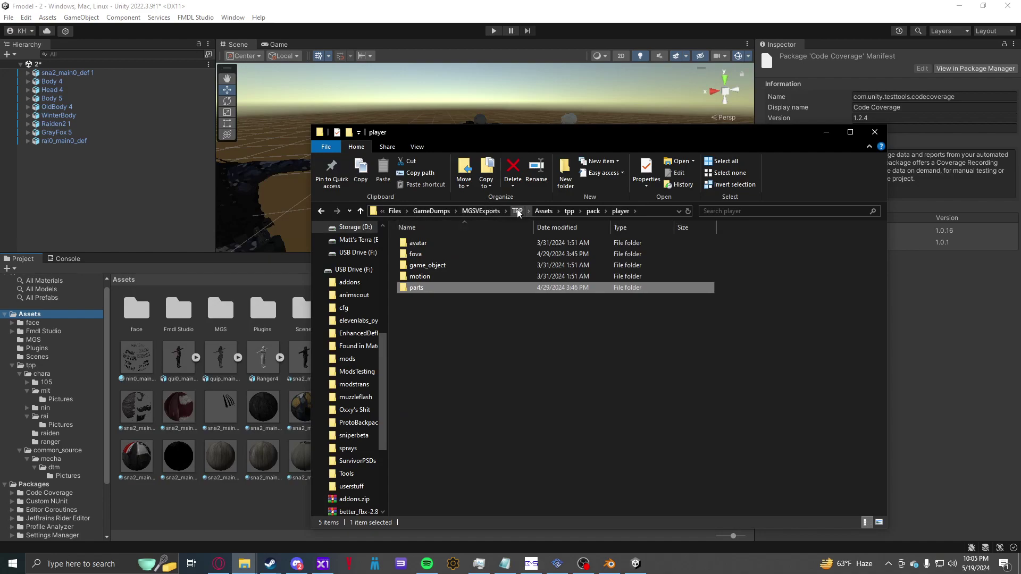
{"action": "left_click", "coordinate": [540, 211]}
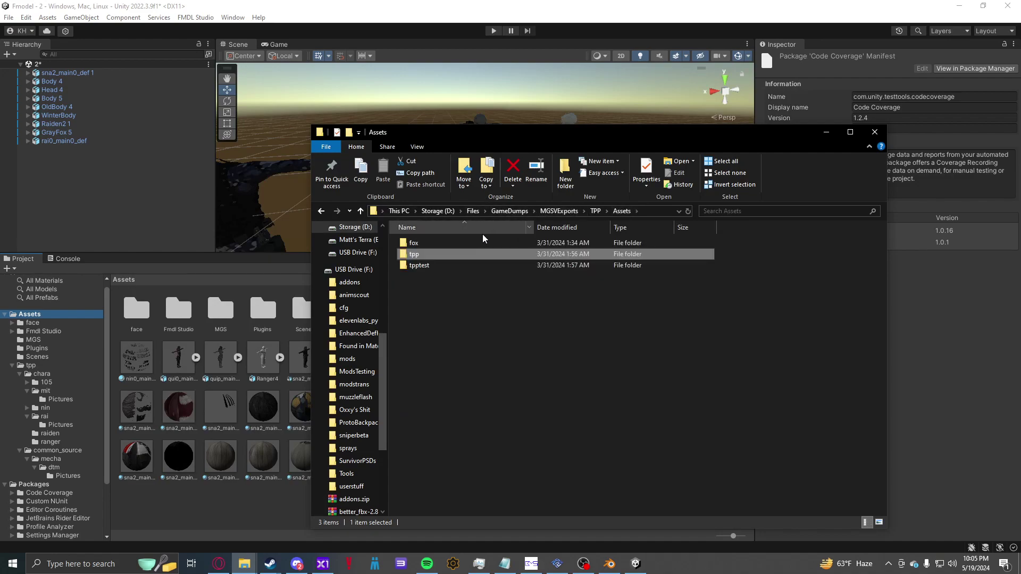
{"action": "double_click", "coordinate": [417, 253]}
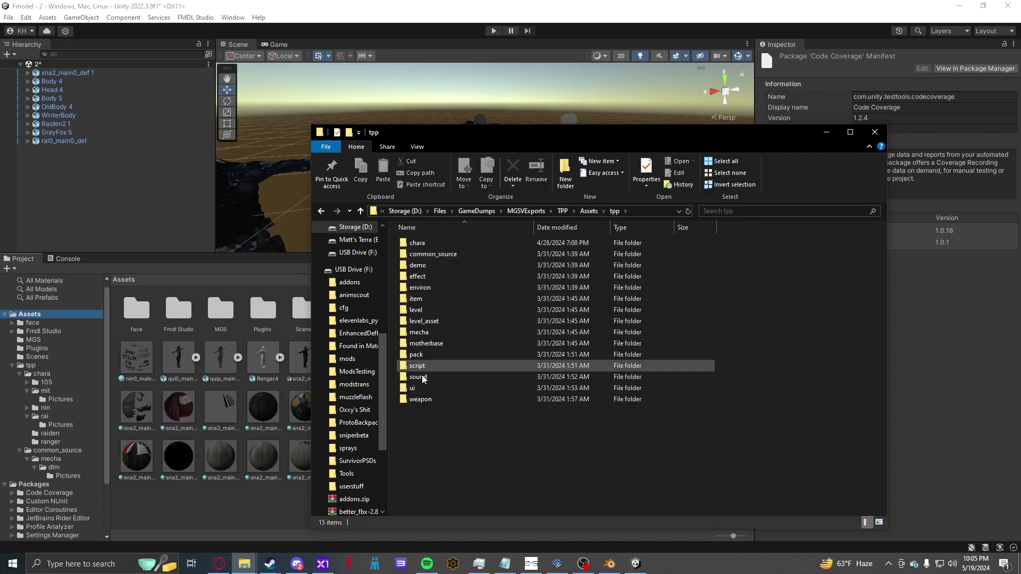
{"action": "double_click", "coordinate": [418, 355]}
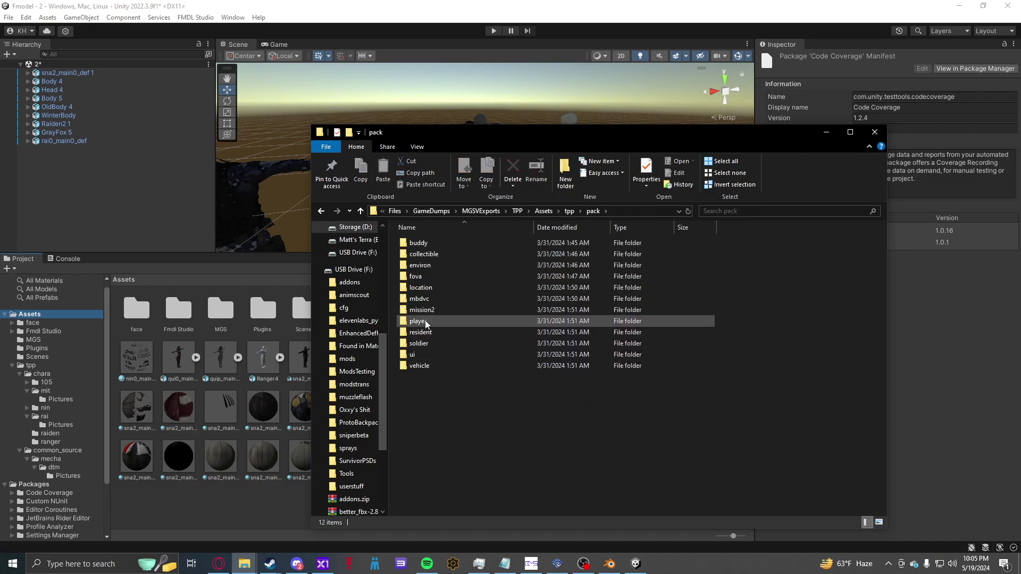
{"action": "double_click", "coordinate": [426, 321]}
{"action": "double_click", "coordinate": [420, 288]}
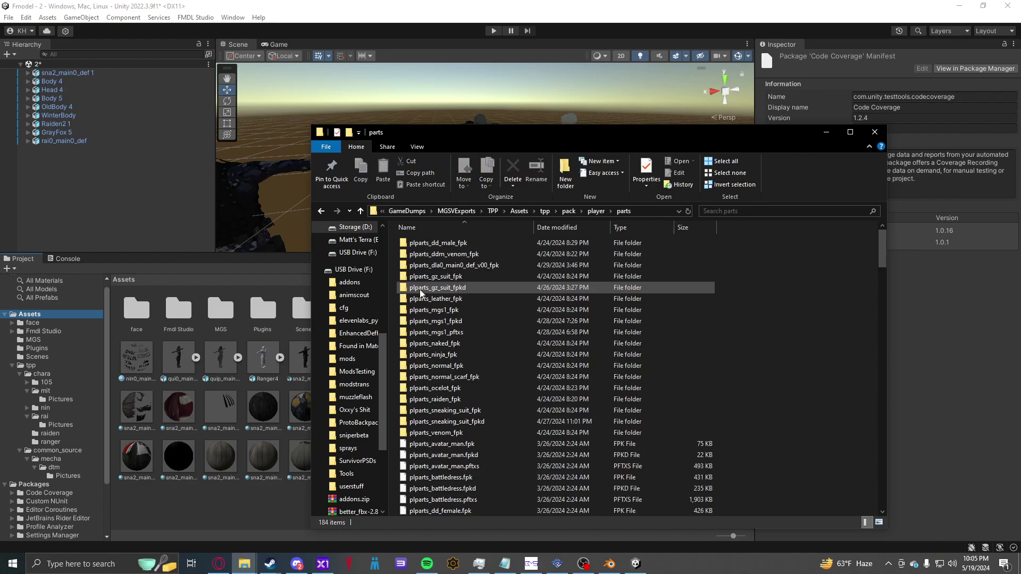
Step: Locate the packed plparts_sneaking_suit.fpk archive among the files in the parts folder
{"action": "scroll", "coordinate": [356, 346], "scroll_direction": "down", "scroll_amount": 3}
{"action": "scroll", "coordinate": [420, 372], "scroll_direction": "down", "scroll_amount": 18}
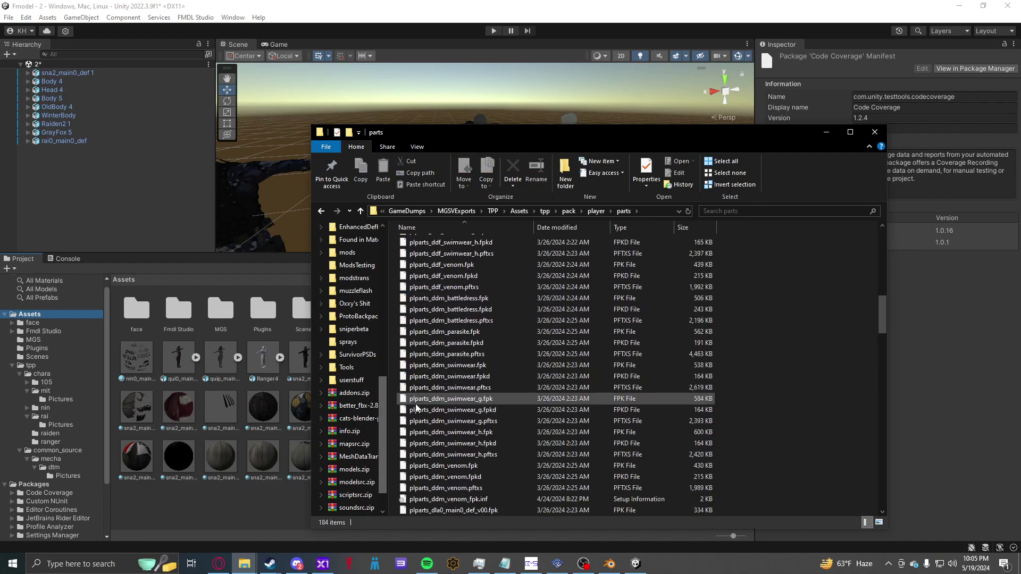
{"action": "scroll", "coordinate": [425, 420], "scroll_direction": "down", "scroll_amount": 6}
{"action": "left_click", "coordinate": [439, 410]}
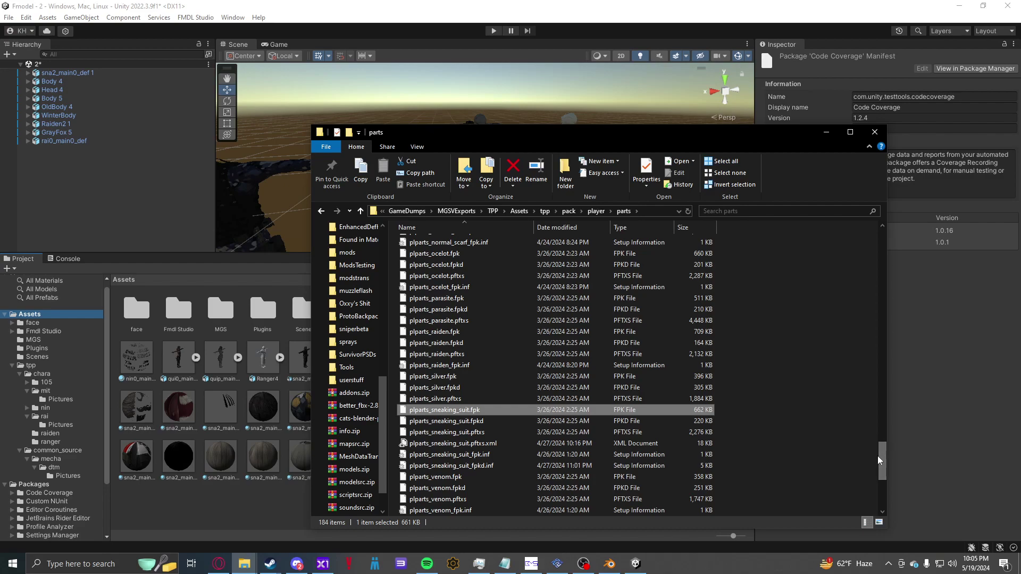
{"action": "left_click_drag", "start_coordinate": [881, 457], "coordinate": [853, 237]}
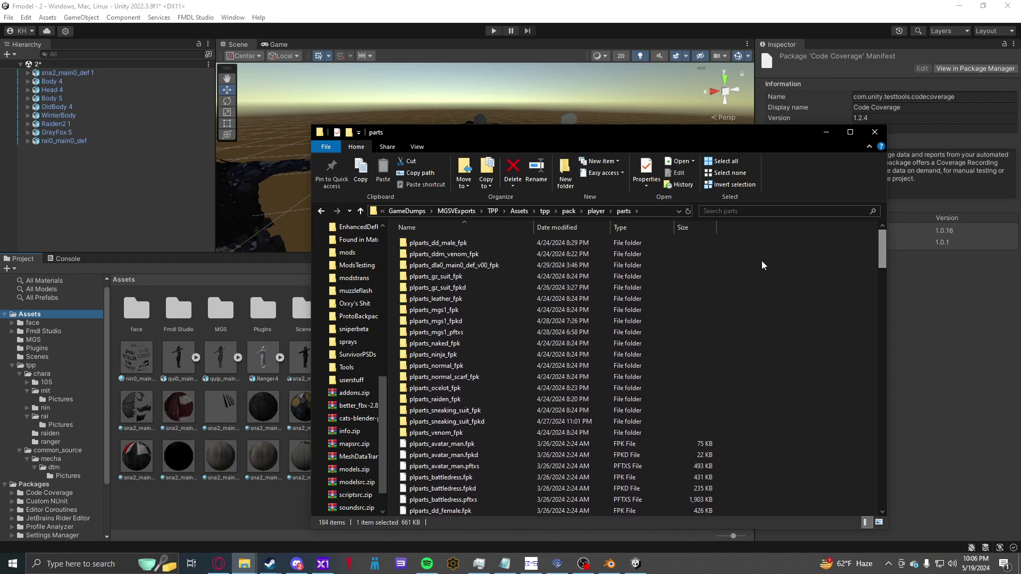
Step: Open the unpacked plparts_sneaking_suit_fpk folder down to Assets, tpp, chara, sna, Scenes
{"action": "double_click", "coordinate": [462, 411]}
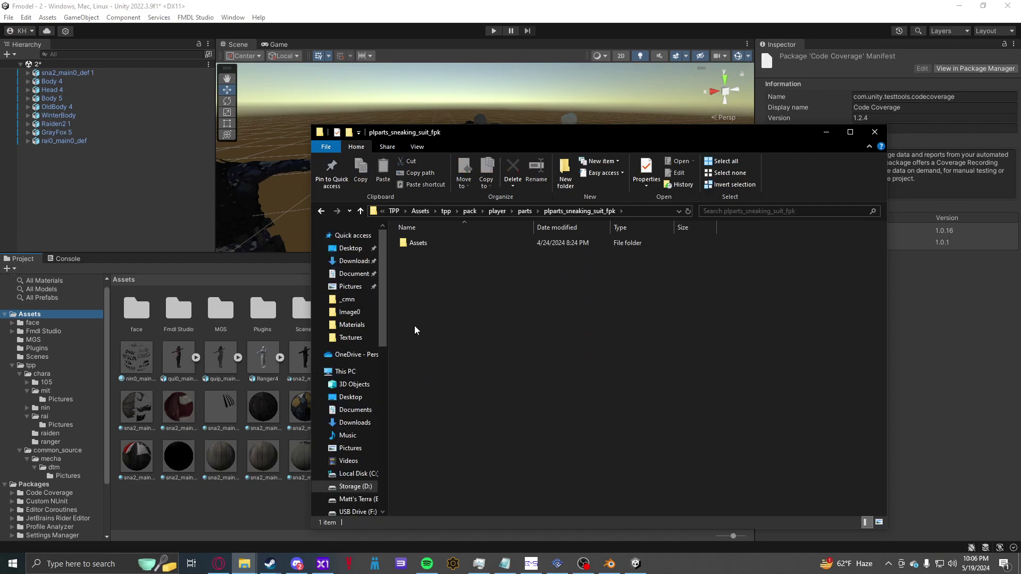
{"action": "double_click", "coordinate": [417, 248]}
{"action": "double_click", "coordinate": [416, 248]}
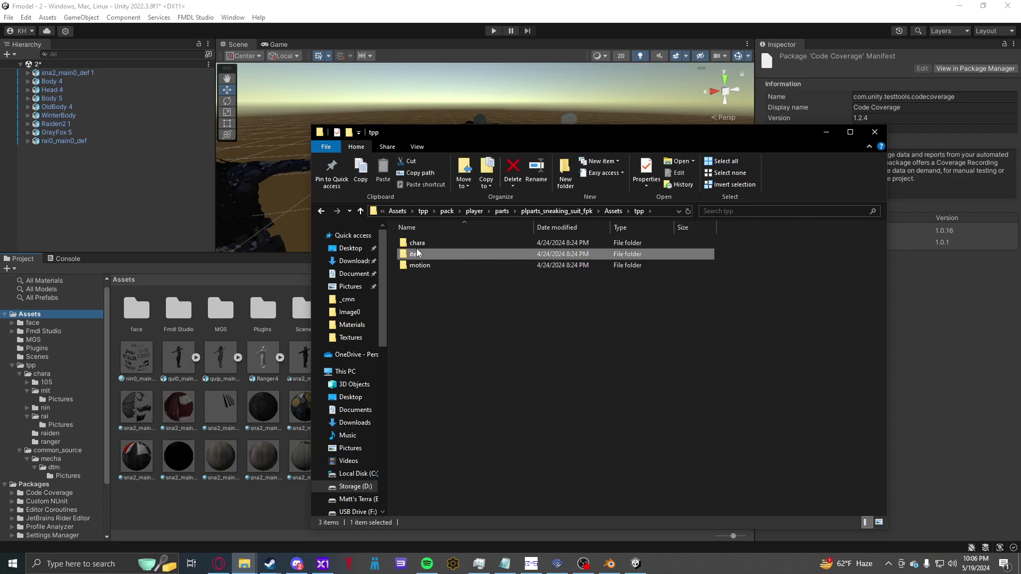
{"action": "double_click", "coordinate": [417, 246]}
{"action": "double_click", "coordinate": [417, 247]}
{"action": "double_click", "coordinate": [417, 243]}
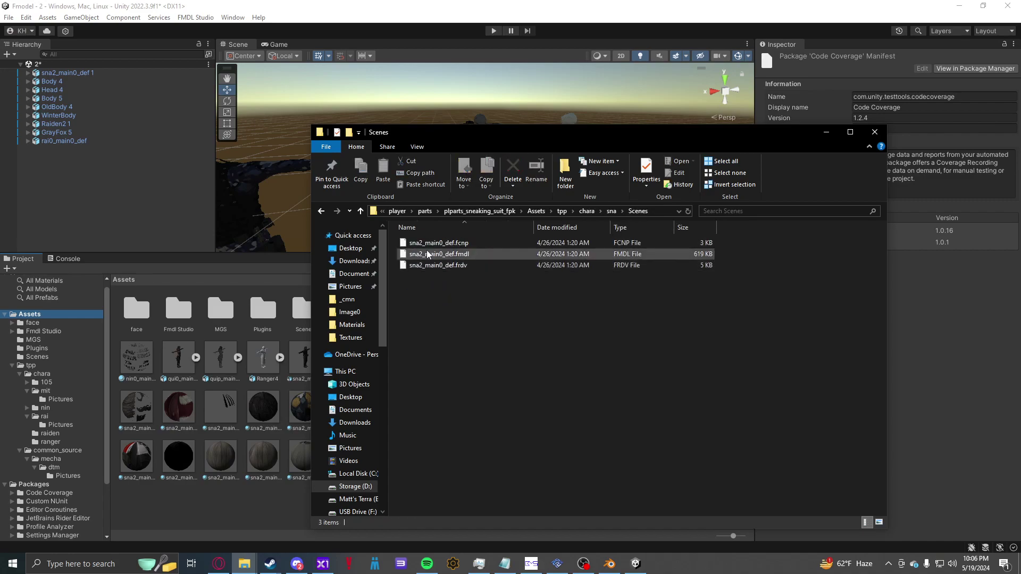
Step: Import sna2_main0_def.fmdl from the Scenes folder into the Unity project's Assets and select the imported model
{"action": "left_click_drag", "start_coordinate": [426, 251], "coordinate": [246, 497]}
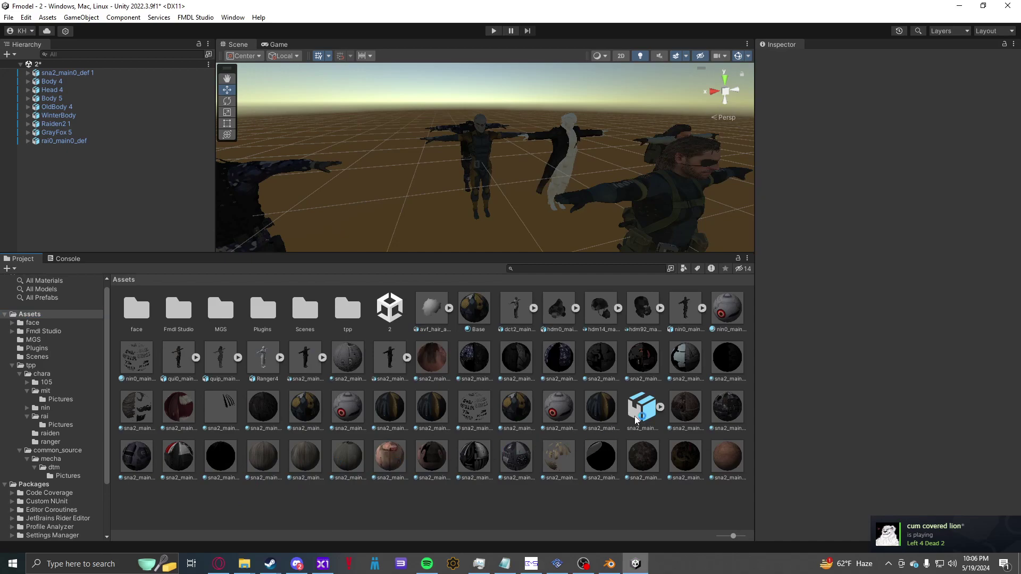
{"action": "left_click_drag", "start_coordinate": [637, 418], "coordinate": [644, 421]}
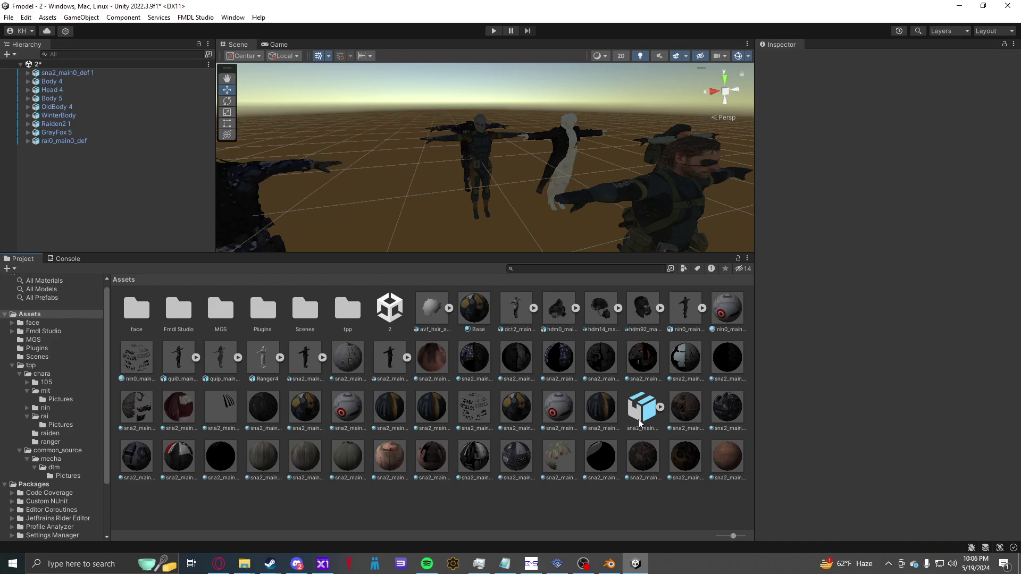
{"action": "left_click", "coordinate": [639, 421]}
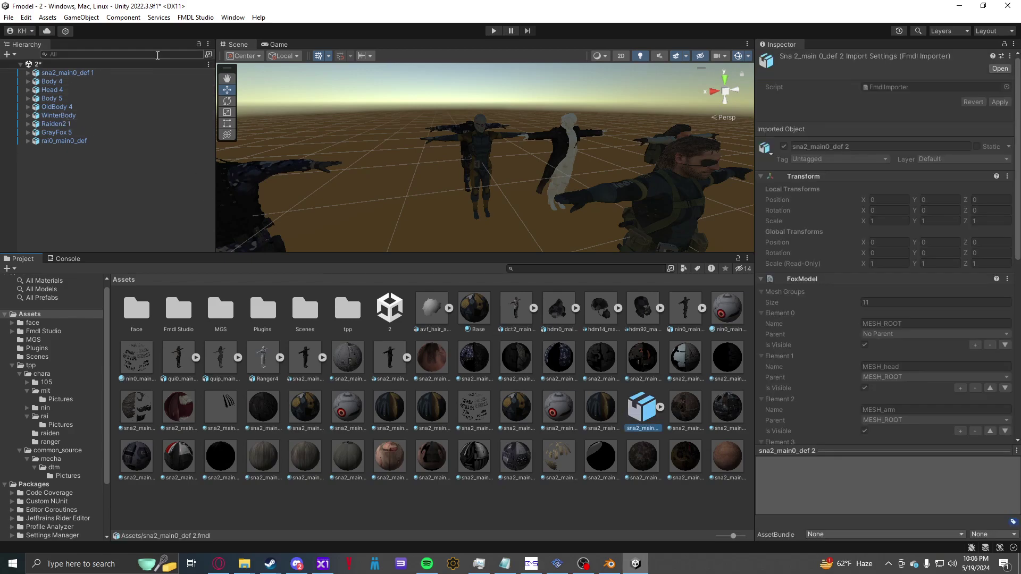
{"action": "left_click", "coordinate": [196, 17]}
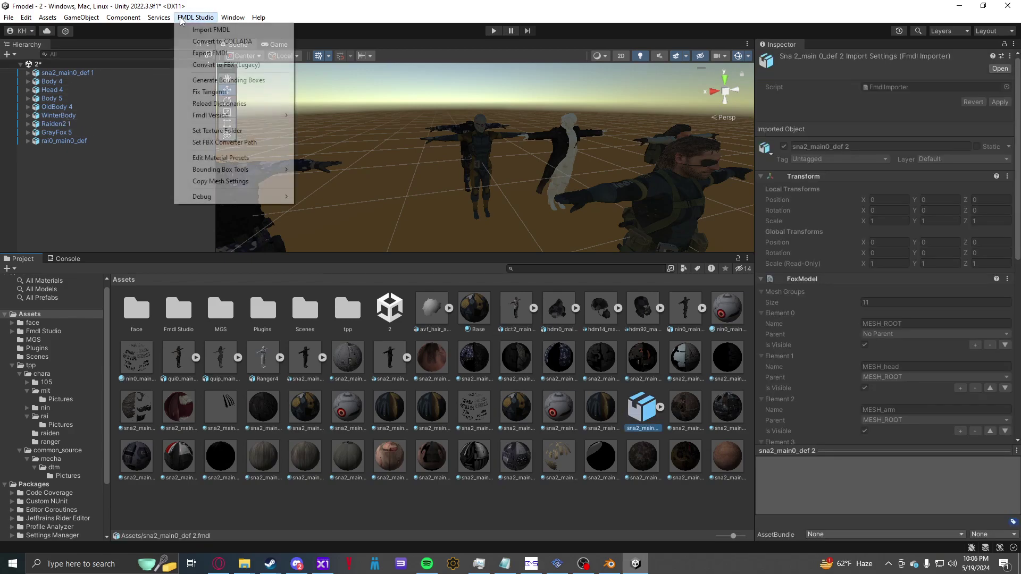
{"action": "left_click", "coordinate": [213, 131]}
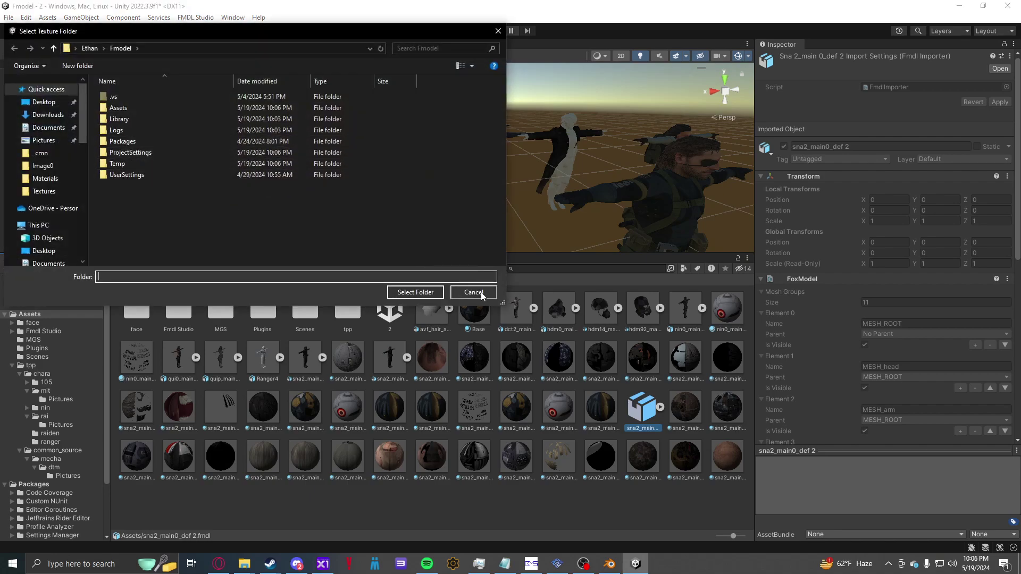
{"action": "left_click", "coordinate": [473, 293]}
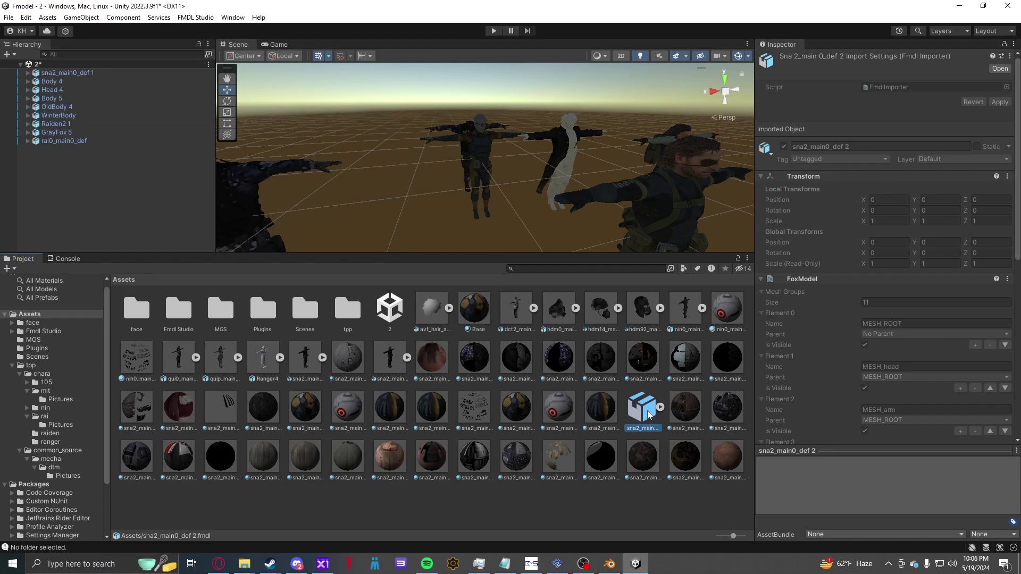
Step: Place the imported sna2_main0_def 2 model in the scene and set its position to X 0, Y 0, Z 0
{"action": "left_click_drag", "start_coordinate": [642, 407], "coordinate": [500, 189]}
{"action": "left_click", "coordinate": [888, 136]}
{"action": "type", "text": "0"}
{"action": "left_click", "coordinate": [939, 137]}
{"action": "type", "text": "0"}
{"action": "left_click", "coordinate": [982, 137]}
{"action": "type", "text": "0"}
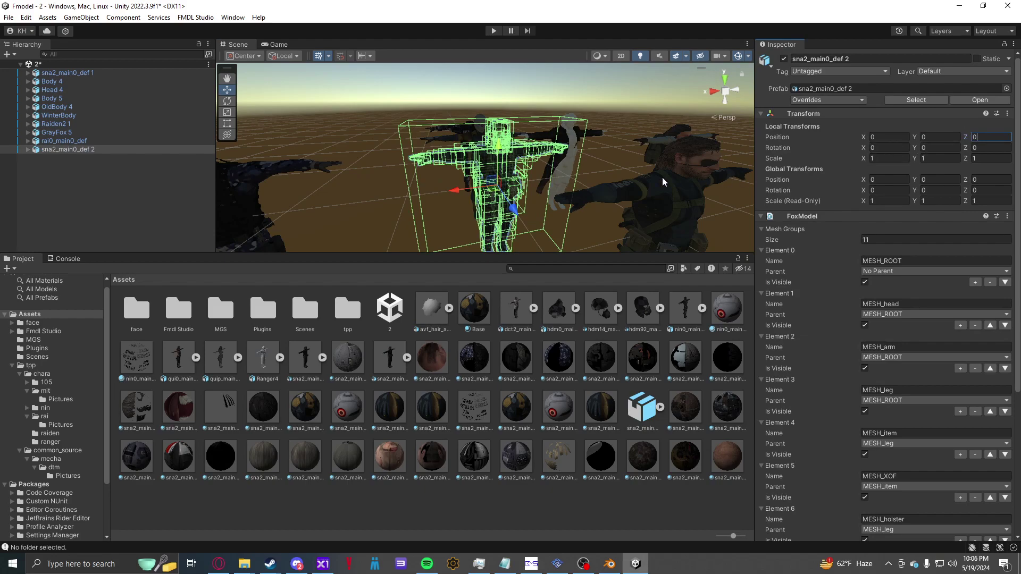
Step: Convert the placed model to COLLADA with FMDL Studio and save it as sna2_main0_def 2.dae in Downloads
{"action": "left_click", "coordinate": [192, 17]}
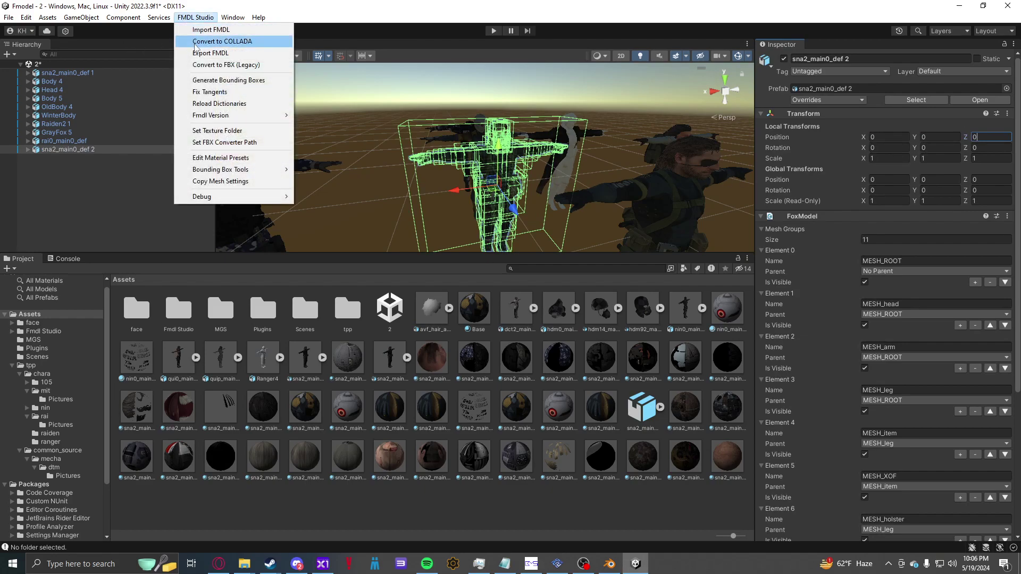
{"action": "left_click", "coordinate": [193, 41]}
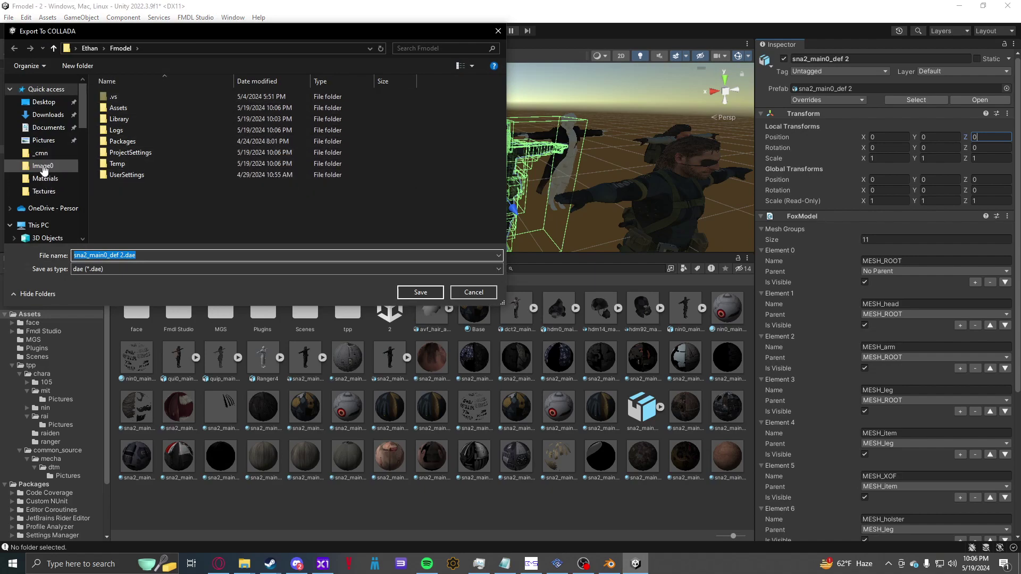
{"action": "left_click", "coordinate": [48, 115]}
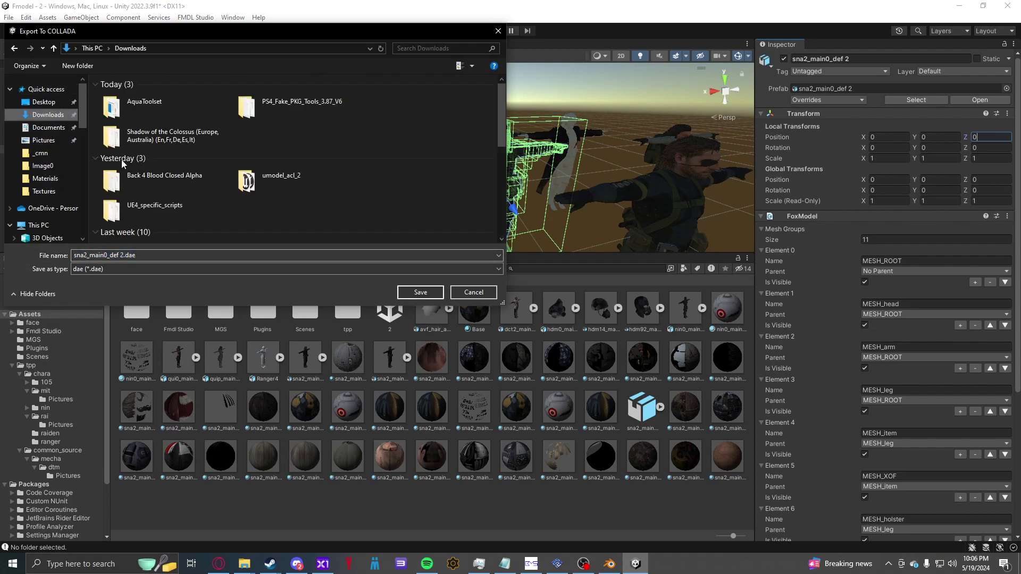
{"action": "left_click", "coordinate": [420, 292]}
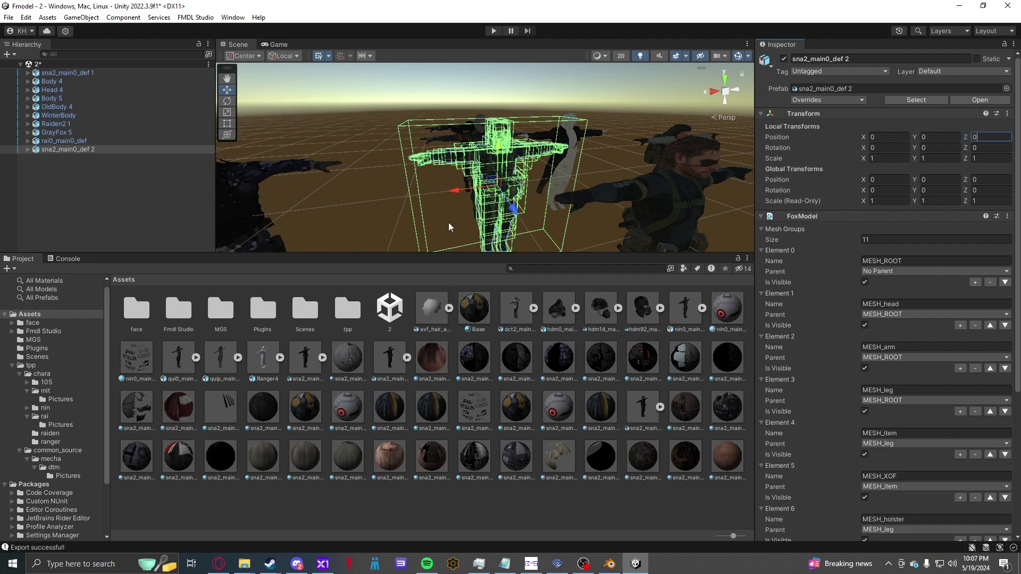
Step: Switch to Blender and import sna2_main0_def 2.dae from Downloads using the Collada w/ Normals importer
{"action": "left_click", "coordinate": [610, 564]}
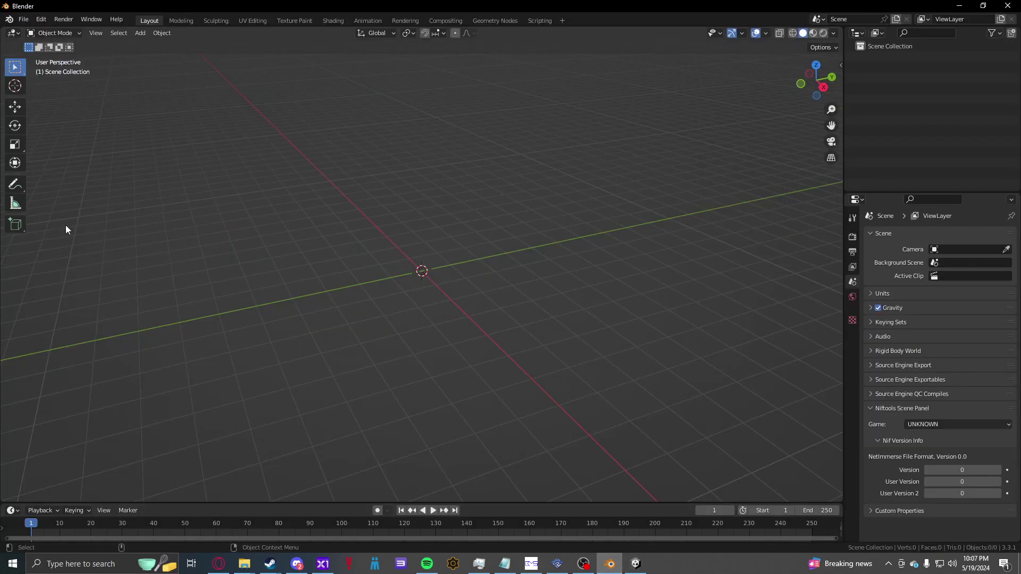
{"action": "left_click", "coordinate": [24, 19]}
{"action": "mouse_move", "coordinate": [59, 166]}
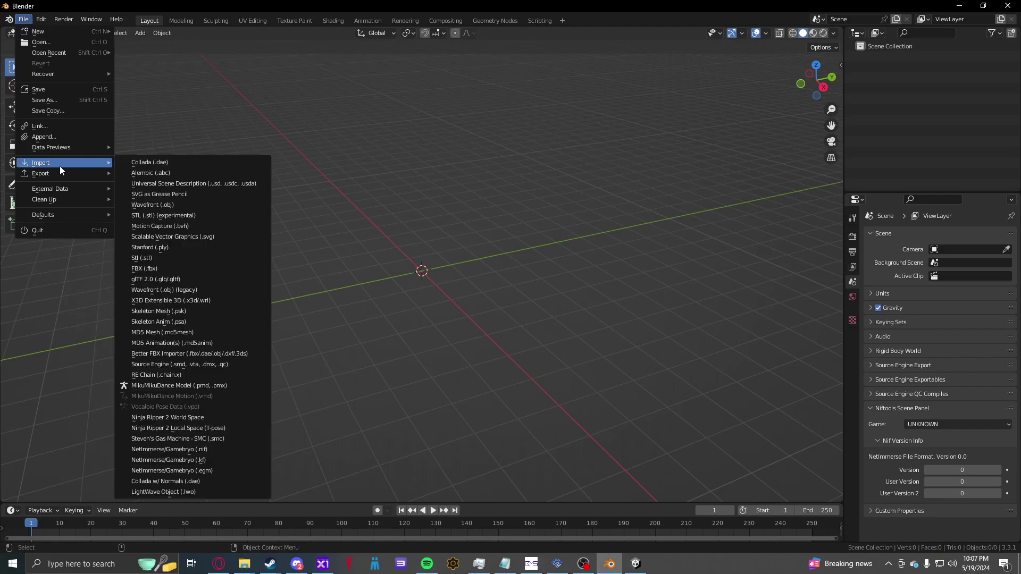
{"action": "left_click", "coordinate": [188, 481]}
{"action": "left_click", "coordinate": [278, 268]}
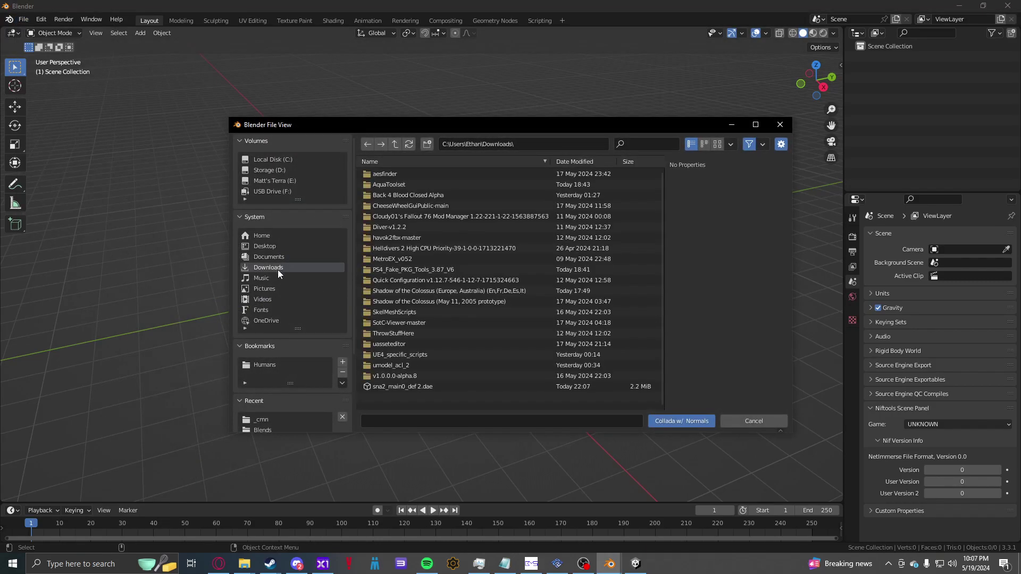
{"action": "double_click", "coordinate": [407, 385]}
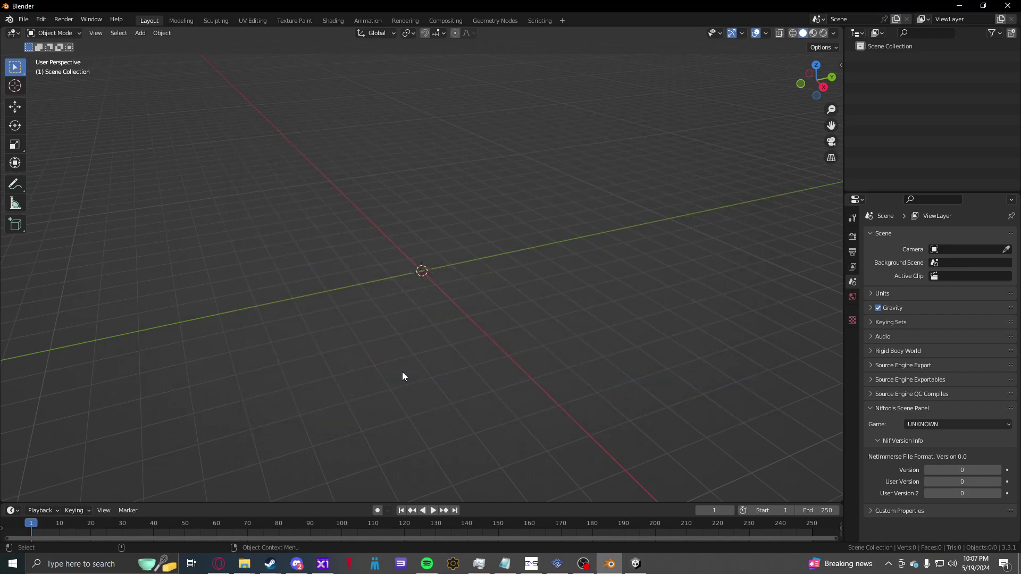
Step: Deselect everything and examine the imported character model's meshes from the front and up close
{"action": "middle_click_drag", "start_coordinate": [423, 282], "coordinate": [505, 290]}
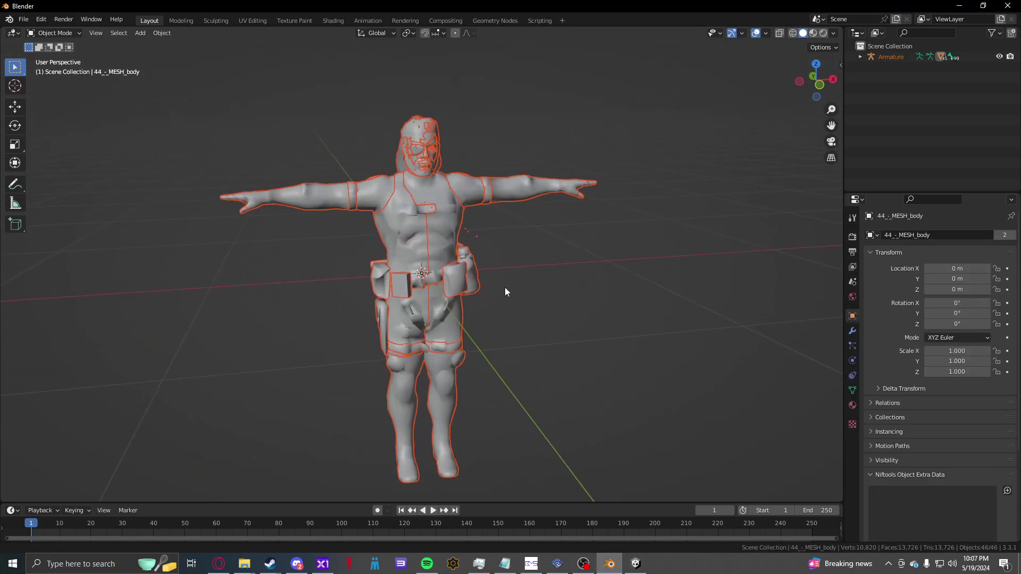
{"action": "scroll", "coordinate": [500, 334], "scroll_direction": "up", "scroll_amount": 5}
{"action": "key", "text": "alt+a"}
{"action": "middle_click_drag", "start_coordinate": [500, 334], "coordinate": [470, 325]}
{"action": "scroll", "coordinate": [470, 324], "scroll_direction": "down", "scroll_amount": 6}
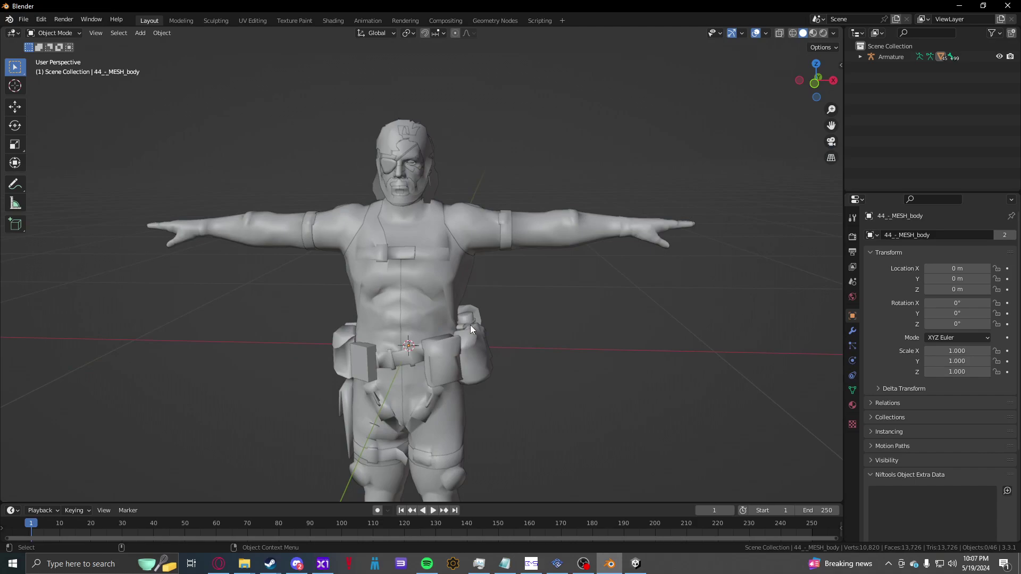
{"action": "scroll", "coordinate": [473, 335], "scroll_direction": "up", "scroll_amount": 5}
{"action": "scroll", "coordinate": [481, 270], "scroll_direction": "down", "scroll_amount": 3}
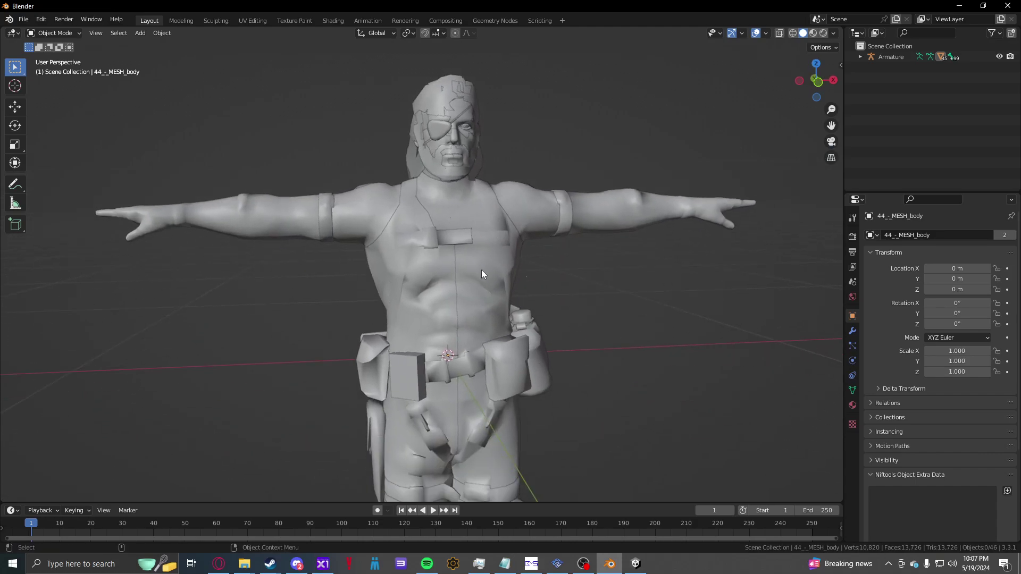
{"action": "scroll", "coordinate": [473, 276], "scroll_direction": "up", "scroll_amount": 2}
{"action": "scroll", "coordinate": [474, 276], "scroll_direction": "down", "scroll_amount": 4}
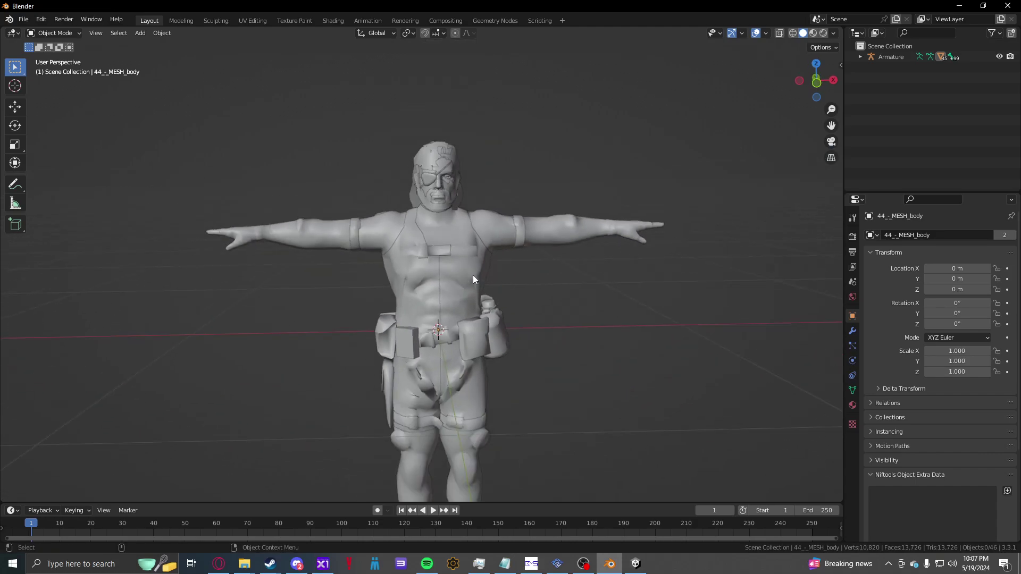
Step: Delete all the imported character's mesh objects under Armature, from 0_-_MESH_head onward, keeping only the armature
{"action": "left_click", "coordinate": [860, 56]}
{"action": "left_click", "coordinate": [884, 90]}
{"action": "scroll", "coordinate": [890, 159], "scroll_direction": "down", "scroll_amount": 15}
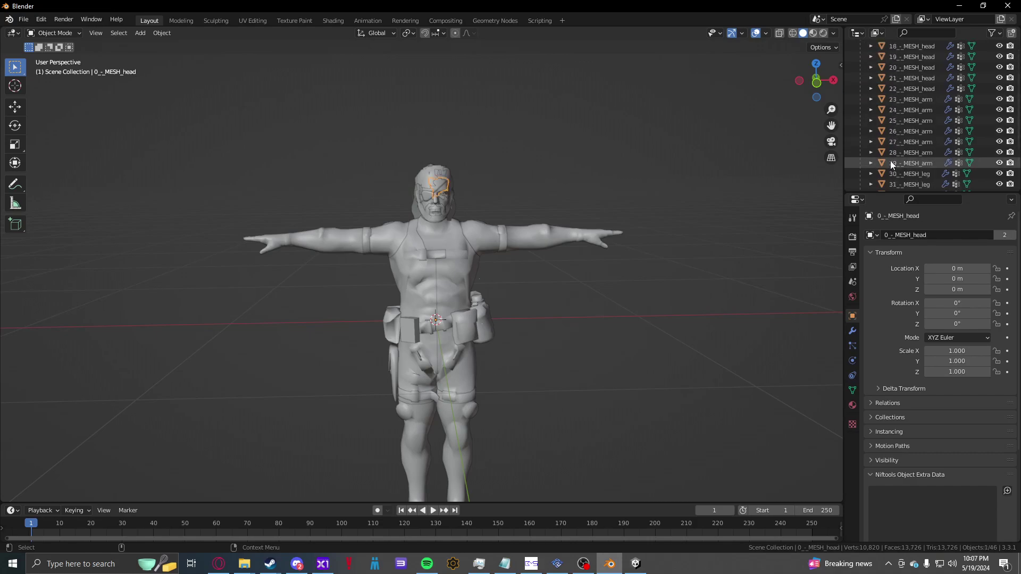
{"action": "left_click", "coordinate": [903, 181], "text": "shift"}
{"action": "scroll", "coordinate": [903, 181], "scroll_direction": "up", "scroll_amount": 15}
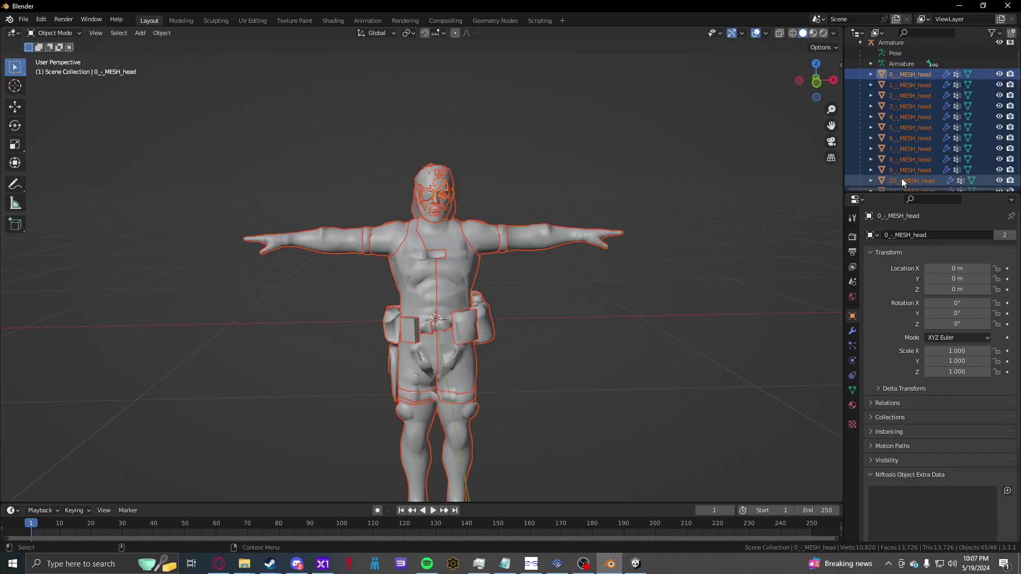
{"action": "key", "text": "Delete"}
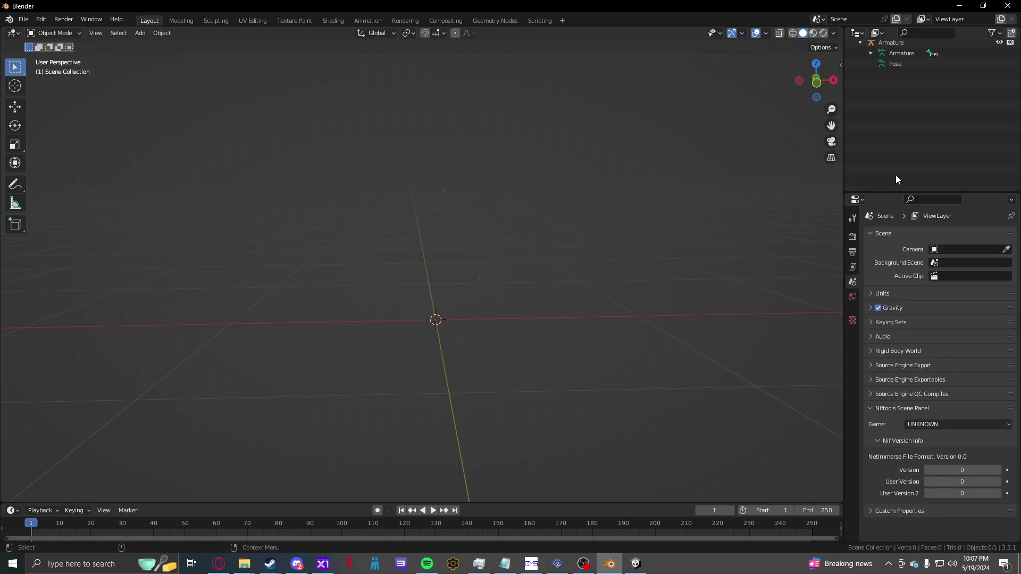
Step: Select the armature to examine its bones in Edit Mode, and check sna2_main0_def.frdv in the sneaking suit's Scenes folder
{"action": "left_click", "coordinate": [455, 221]}
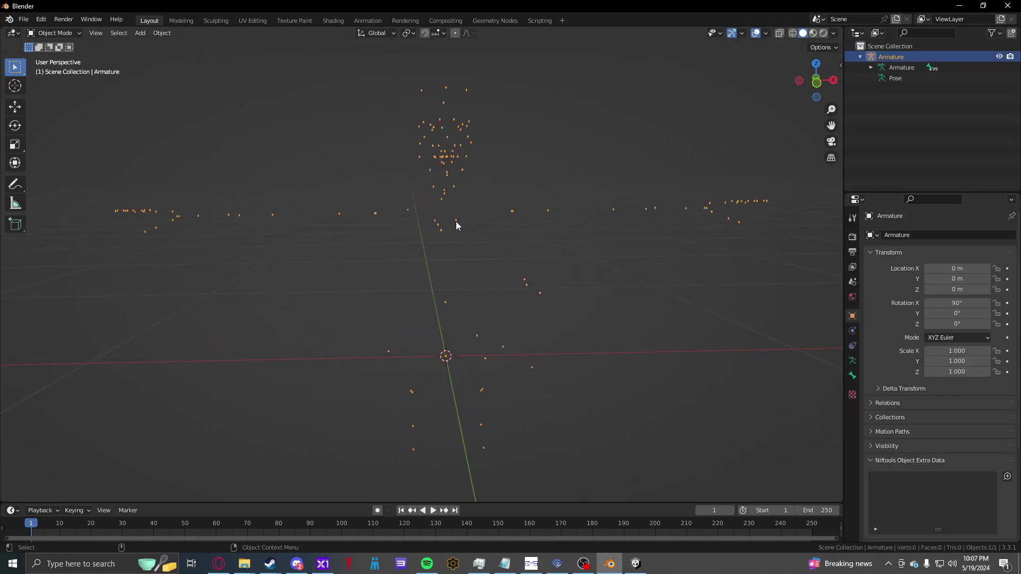
{"action": "key", "text": "Tab"}
{"action": "middle_click_drag", "start_coordinate": [456, 219], "coordinate": [404, 258]}
{"action": "key", "text": "Tab"}
{"action": "scroll", "coordinate": [513, 309], "scroll_direction": "up", "scroll_amount": 3}
{"action": "scroll", "coordinate": [512, 303], "scroll_direction": "down", "scroll_amount": 3}
{"action": "key", "text": "alt+Tab"}
{"action": "left_click", "coordinate": [452, 266]}
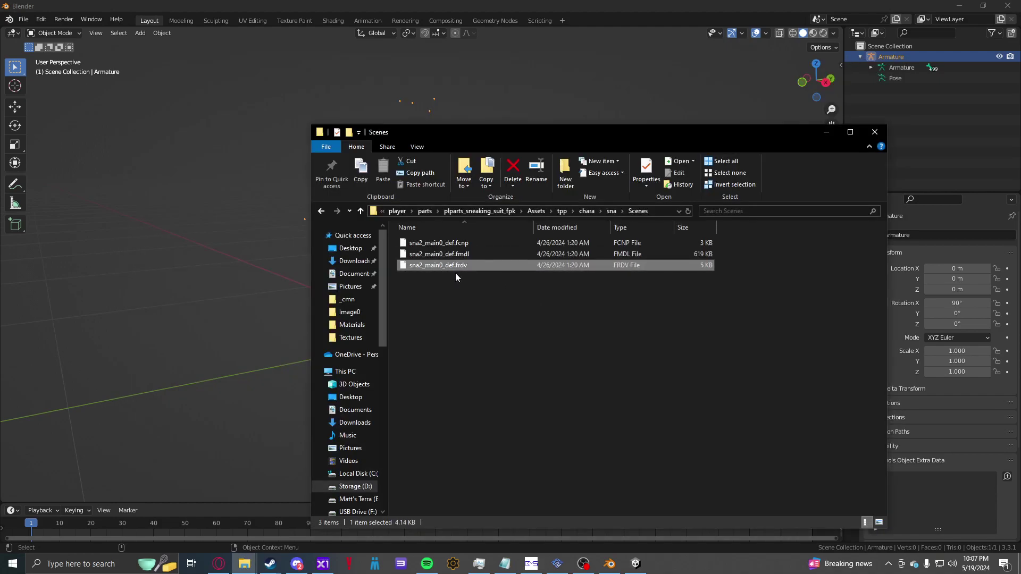
{"action": "mouse_move", "coordinate": [464, 267]}
{"action": "left_mouse_down"}
{"action": "mouse_move", "coordinate": [481, 289]}
{"action": "mouse_move", "coordinate": [466, 270]}
{"action": "left_mouse_up"}
{"action": "left_click", "coordinate": [462, 282]}
Step: Try to move the forearm bone SKL_022_RFARM in the armature's Edit Mode
{"action": "middle_click_drag", "start_coordinate": [165, 198], "coordinate": [205, 212]}
{"action": "middle_click_drag", "start_coordinate": [360, 225], "coordinate": [410, 217]}
{"action": "key", "text": "Tab"}
{"action": "left_click", "coordinate": [400, 201]}
{"action": "key", "text": "g"}
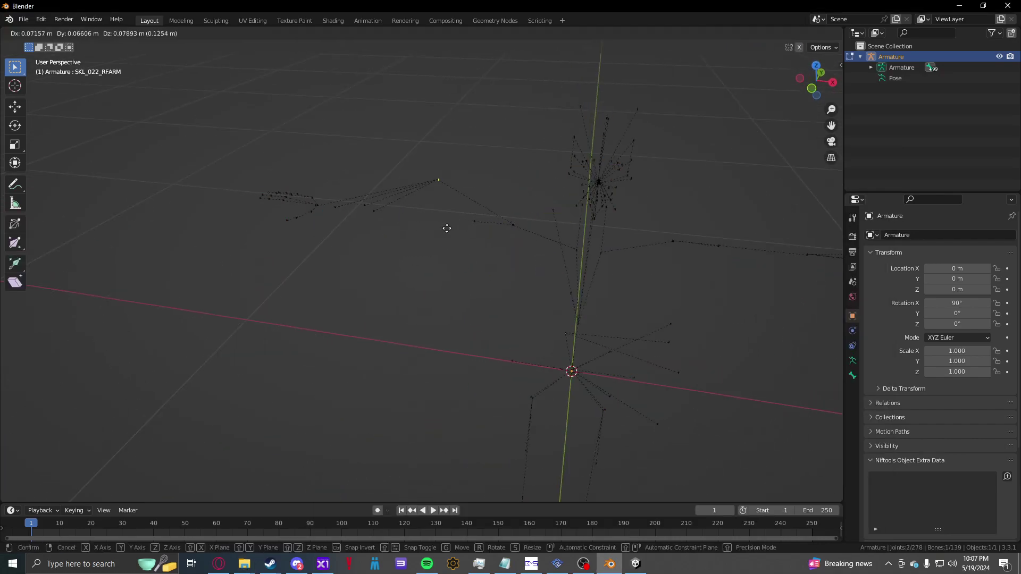
{"action": "right_click", "coordinate": [443, 275]}
{"action": "key", "text": "Tab"}
{"action": "scroll", "coordinate": [442, 275], "scroll_direction": "down", "scroll_amount": 3}
{"action": "middle_click_drag", "start_coordinate": [442, 274], "coordinate": [373, 258]}
{"action": "scroll", "coordinate": [373, 259], "scroll_direction": "up", "scroll_amount": 1}
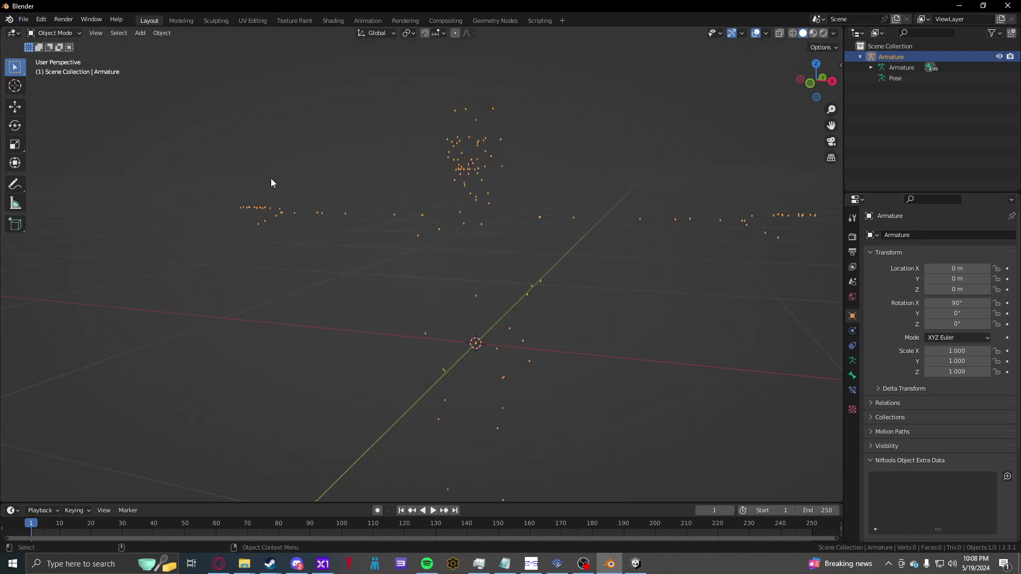
Step: Switch to File Explorer over Unity and open the mis_com_xof_soldier_fpk folder under MGSVExports\TPP\Assets\tpp\pack\mission2\common
{"action": "key", "text": "alt+Tab"}
{"action": "key", "text": "alt+Tab"}
{"action": "key", "text": "alt+Tab"}
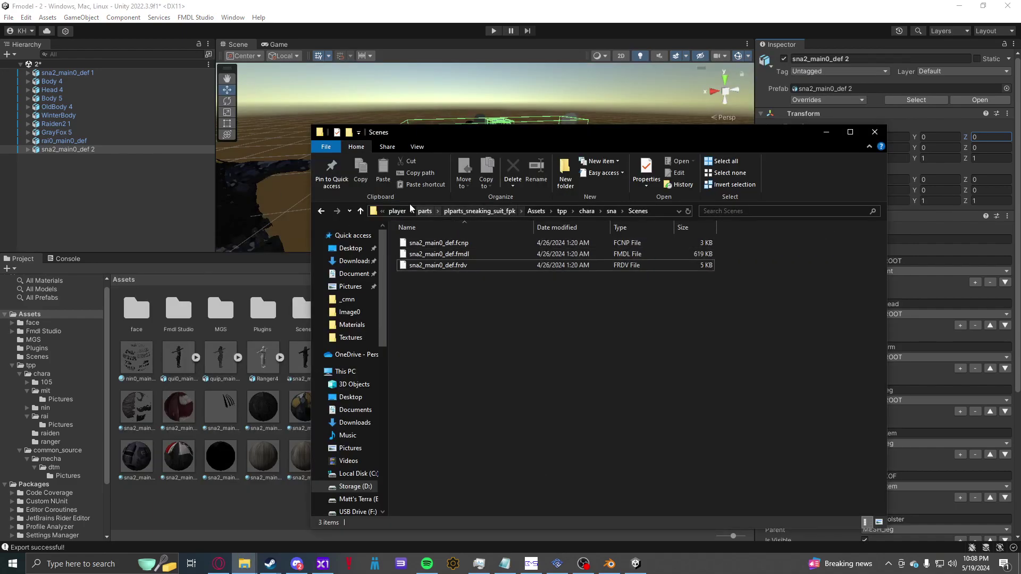
{"action": "left_click", "coordinate": [400, 211]}
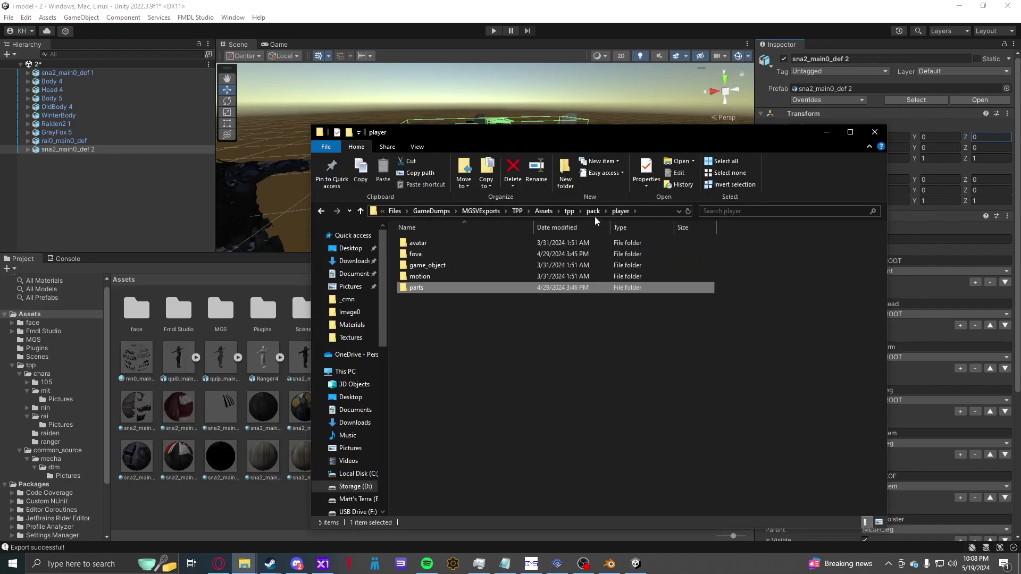
{"action": "left_click", "coordinate": [568, 212]}
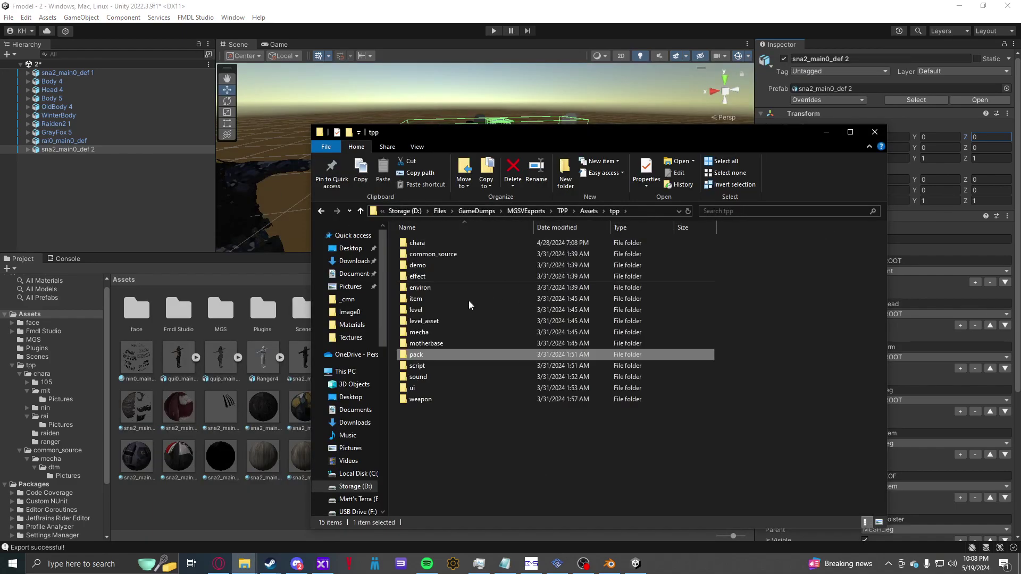
{"action": "double_click", "coordinate": [417, 356]}
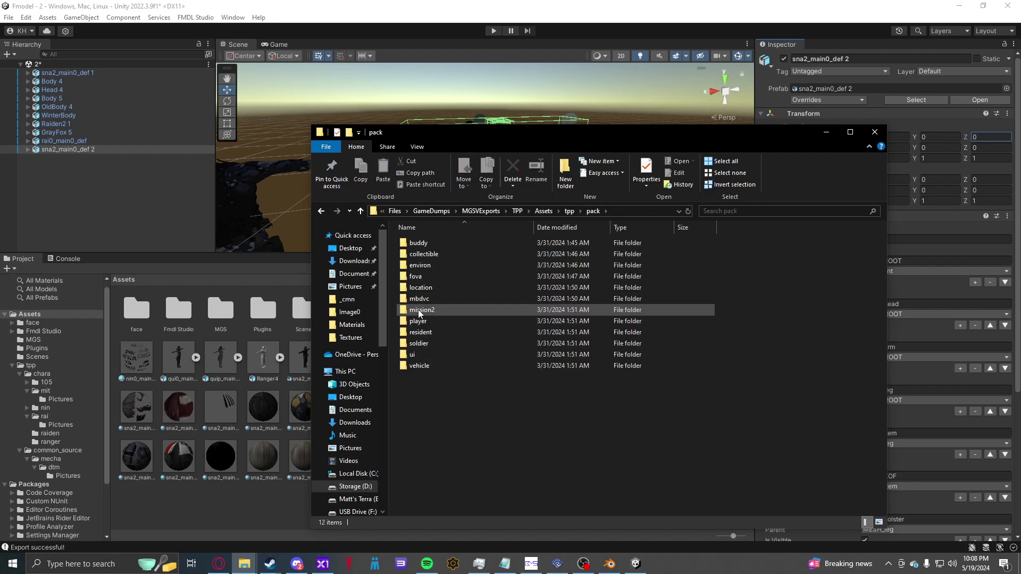
{"action": "double_click", "coordinate": [420, 312]}
{"action": "double_click", "coordinate": [425, 259]}
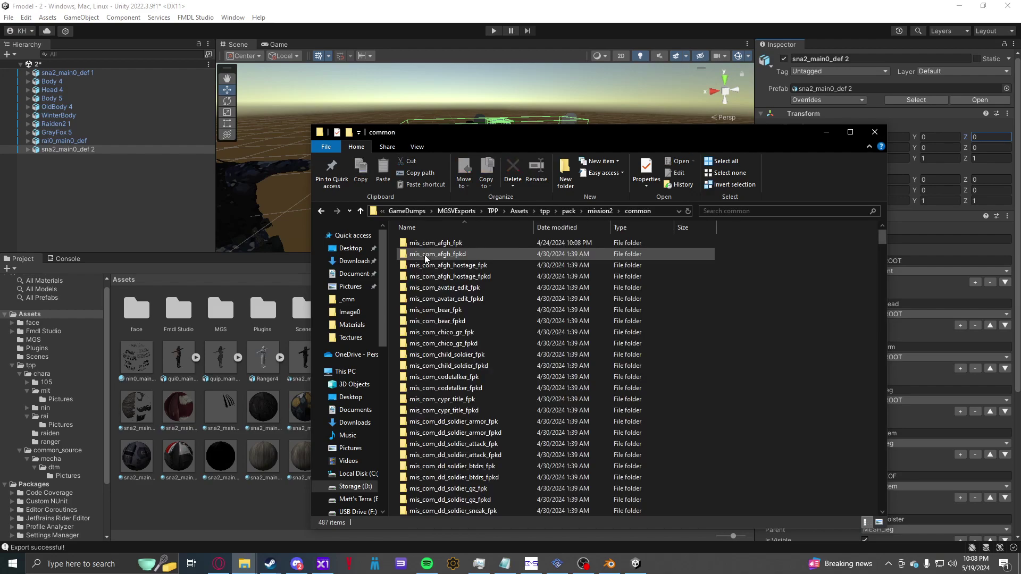
{"action": "scroll", "coordinate": [441, 313], "scroll_direction": "down", "scroll_amount": 9}
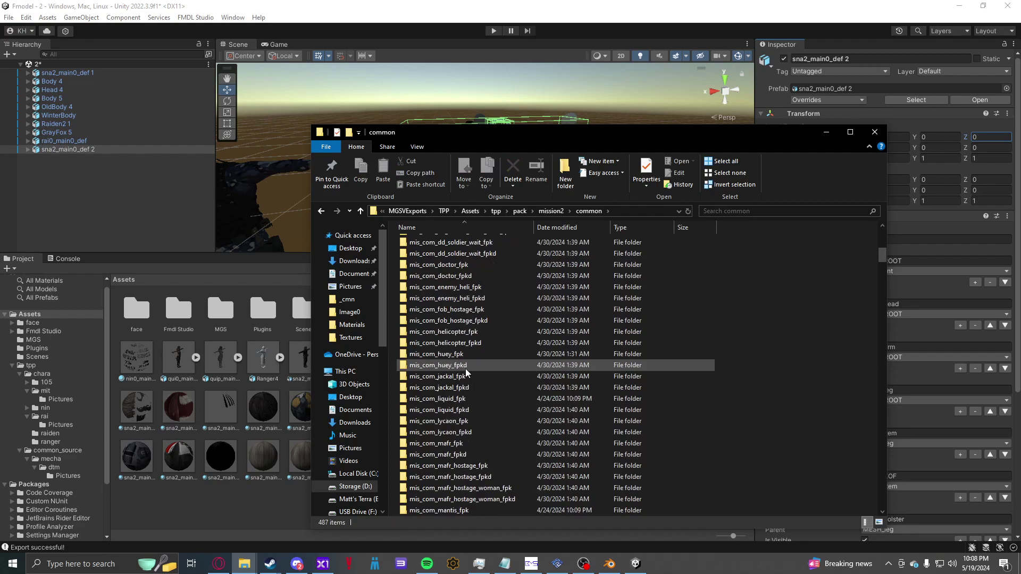
{"action": "scroll", "coordinate": [466, 372], "scroll_direction": "down", "scroll_amount": 20}
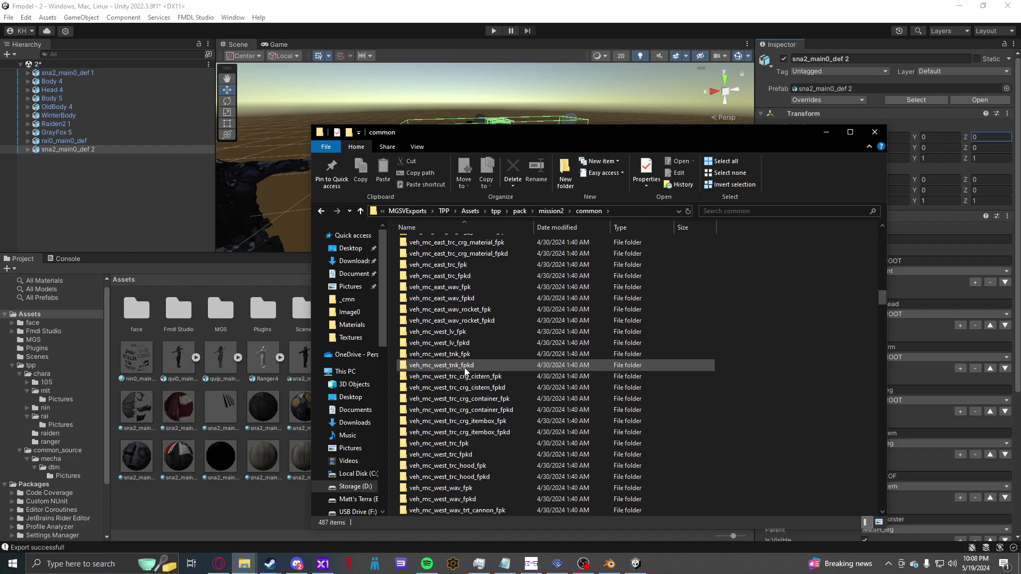
{"action": "scroll", "coordinate": [466, 372], "scroll_direction": "up", "scroll_amount": 10}
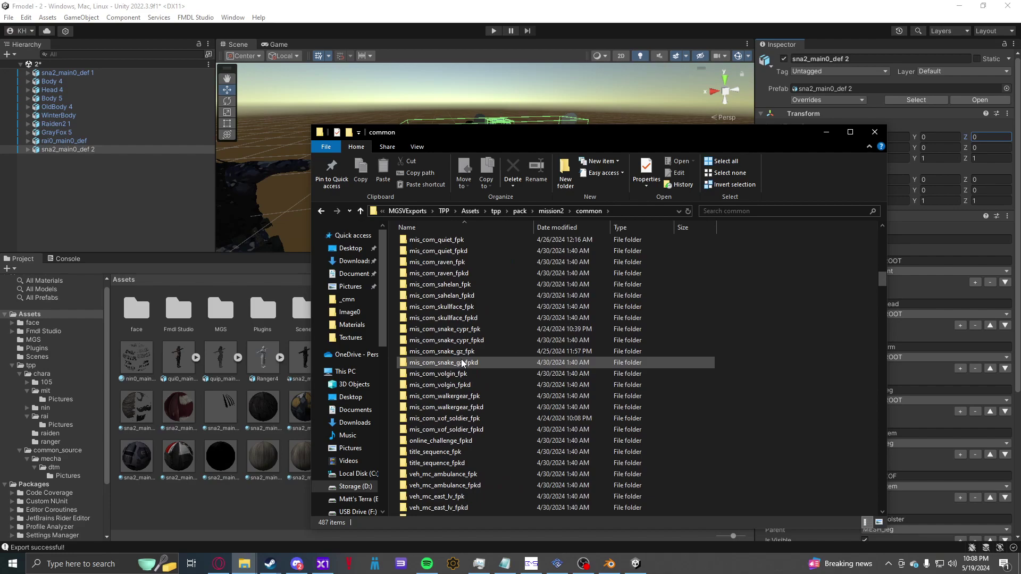
{"action": "double_click", "coordinate": [467, 418]}
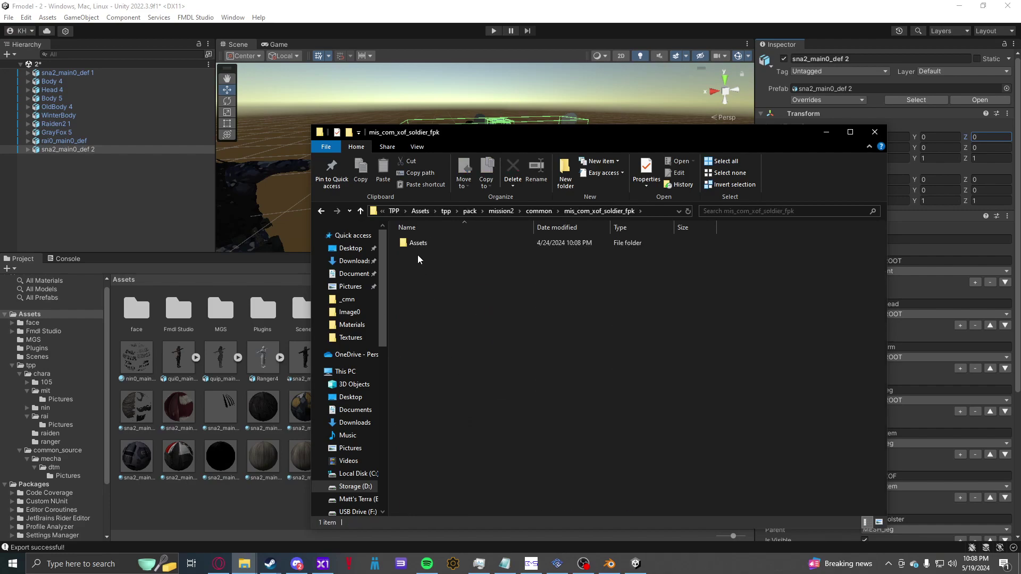
Step: Open the nested Assets\tpp\chara\wss\Scenes folder and import wss4_main0_def.fmdl into the Unity project's Assets
{"action": "double_click", "coordinate": [417, 244]}
{"action": "double_click", "coordinate": [417, 243]}
{"action": "double_click", "coordinate": [417, 244]}
{"action": "double_click", "coordinate": [417, 244]}
{"action": "double_click", "coordinate": [417, 243]}
{"action": "left_click", "coordinate": [423, 267]}
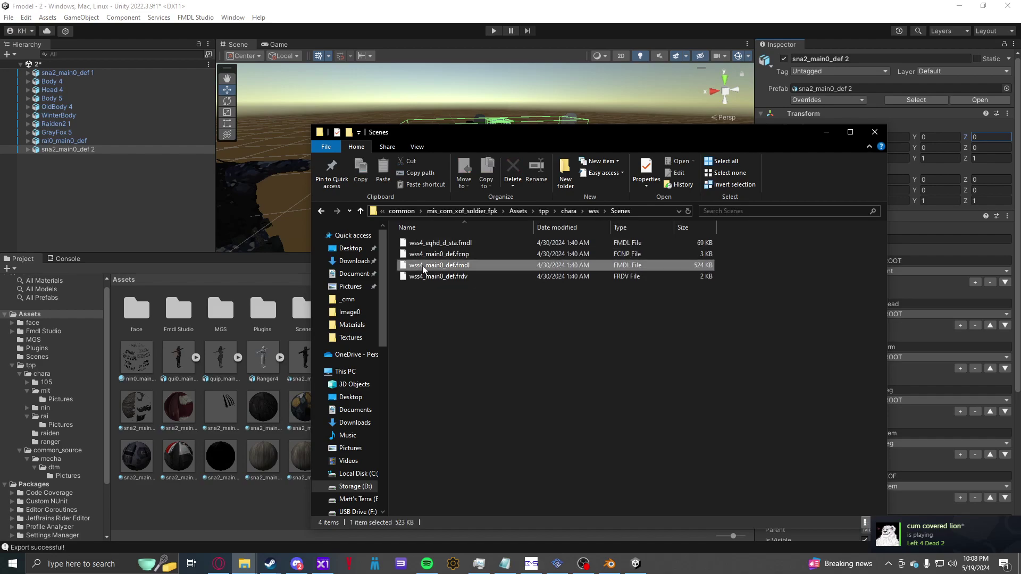
{"action": "left_click_drag", "start_coordinate": [423, 269], "coordinate": [260, 497]}
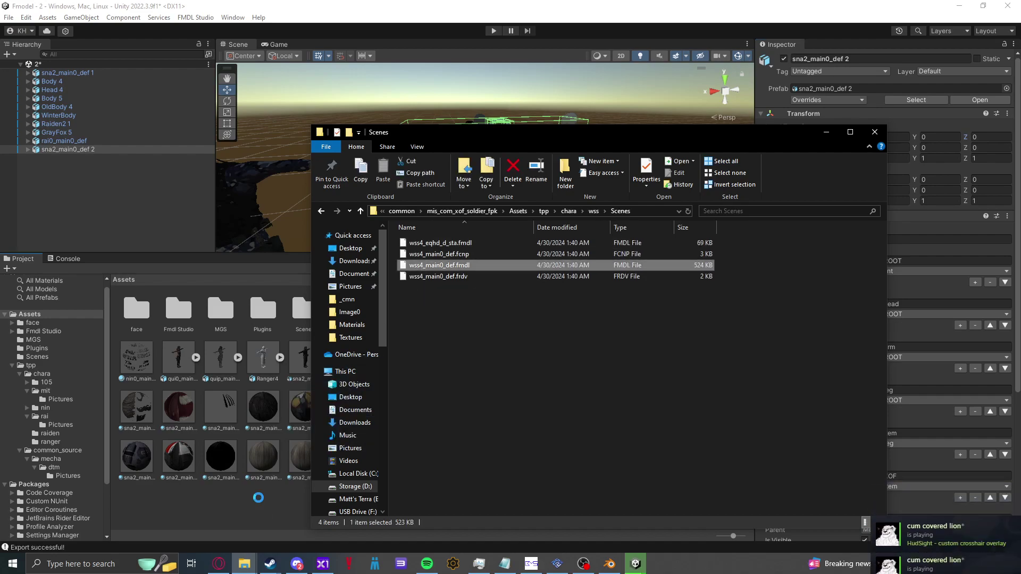
{"action": "left_click", "coordinate": [258, 498]}
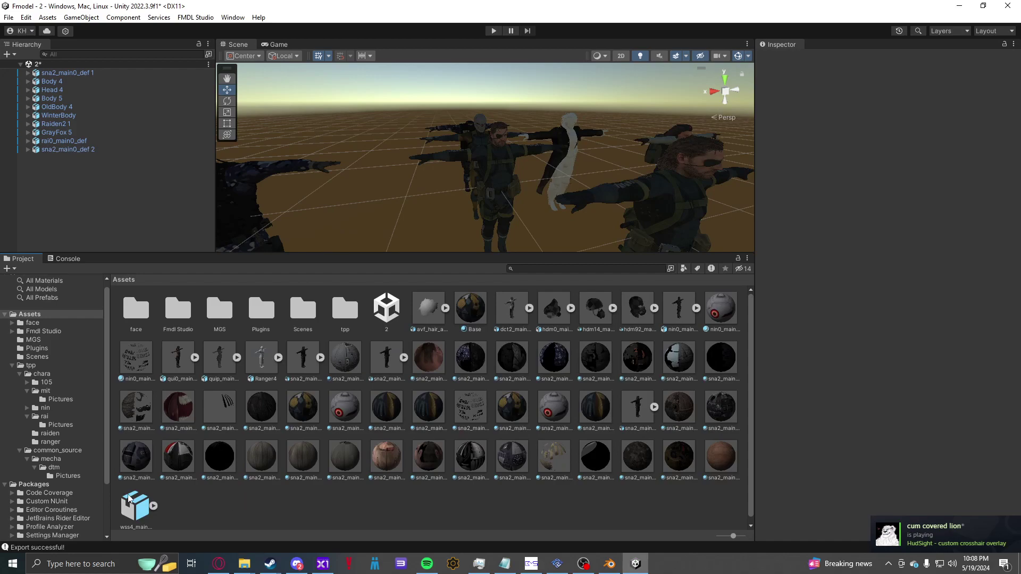
Step: Place the imported wss4_main0_def model in the scene and set its position to X 0, Y 0, Z 0
{"action": "left_click_drag", "start_coordinate": [136, 505], "coordinate": [508, 217]}
{"action": "type", "text": "0"}
{"action": "left_click", "coordinate": [939, 137]}
{"action": "type", "text": "0"}
{"action": "left_click", "coordinate": [977, 138]}
{"action": "type", "text": "0"}
Step: Convert wss4_main0_def to COLLADA with FMDL Studio, save it as wss4_main0_def.dae in Downloads, and switch to Blender
{"action": "left_click", "coordinate": [196, 17]}
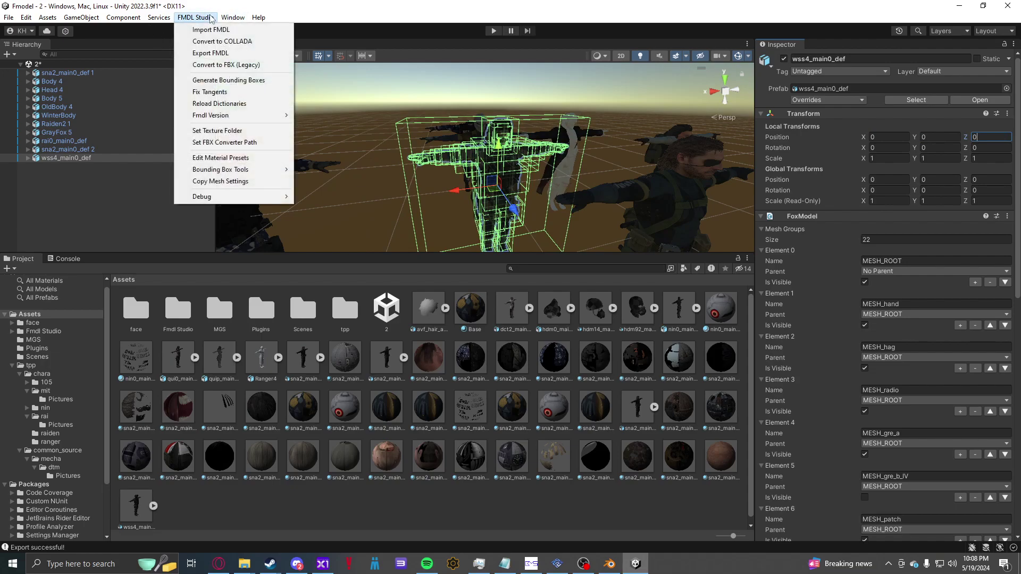
{"action": "left_click", "coordinate": [211, 42]}
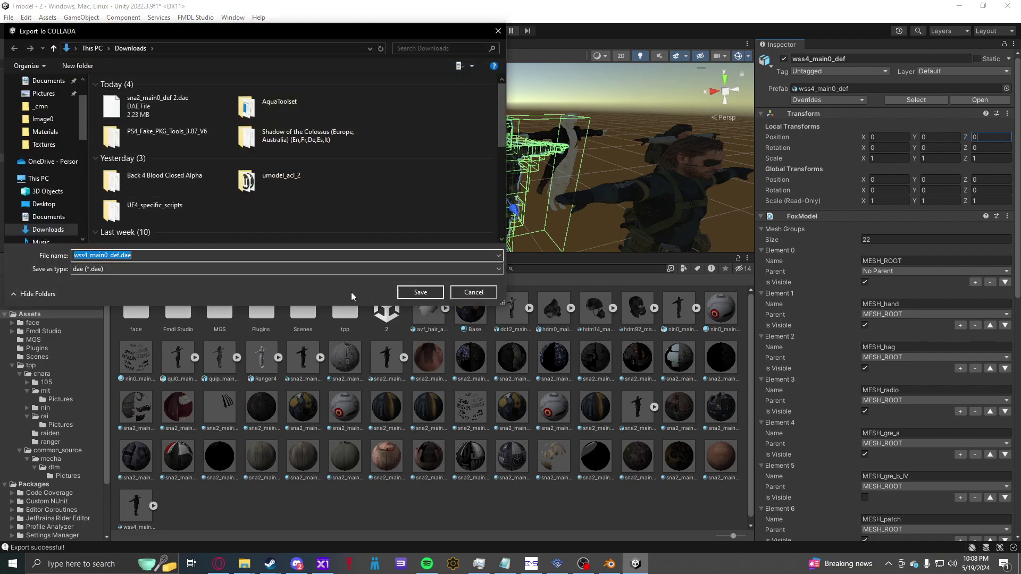
{"action": "left_click", "coordinate": [420, 293]}
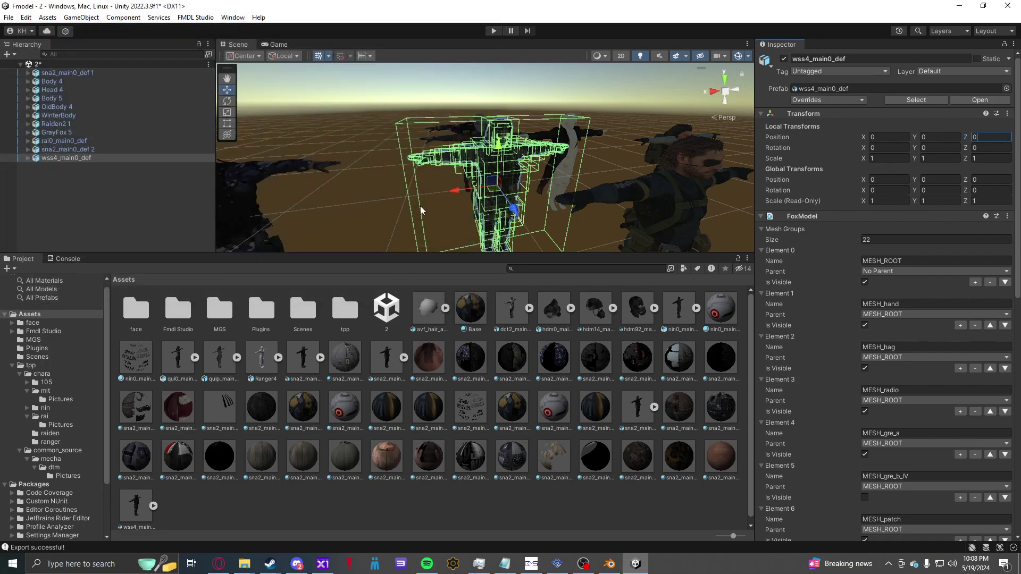
{"action": "scroll", "coordinate": [421, 225], "scroll_direction": "down", "scroll_amount": 3}
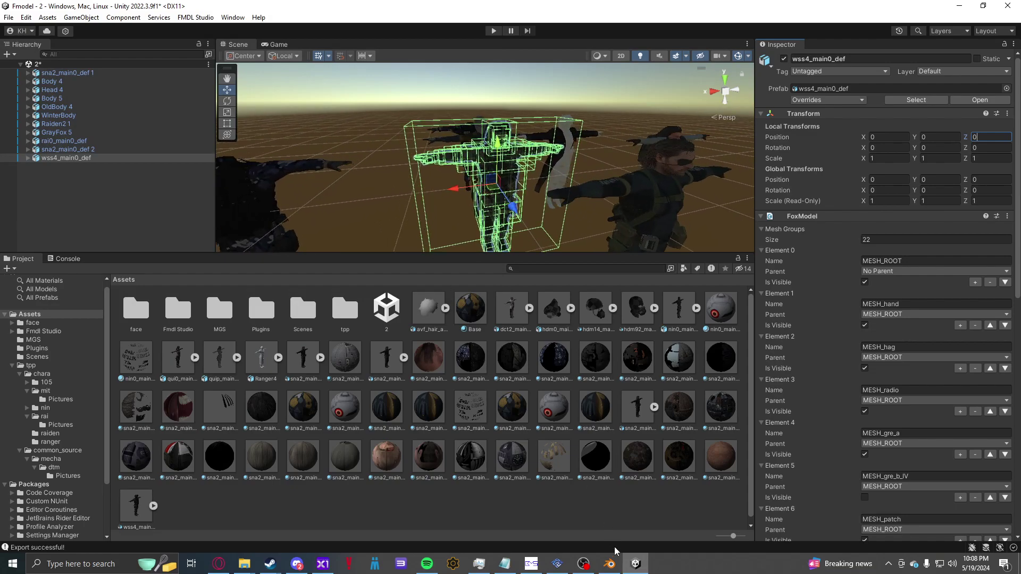
{"action": "left_click", "coordinate": [611, 565]}
{"action": "left_click", "coordinate": [24, 19]}
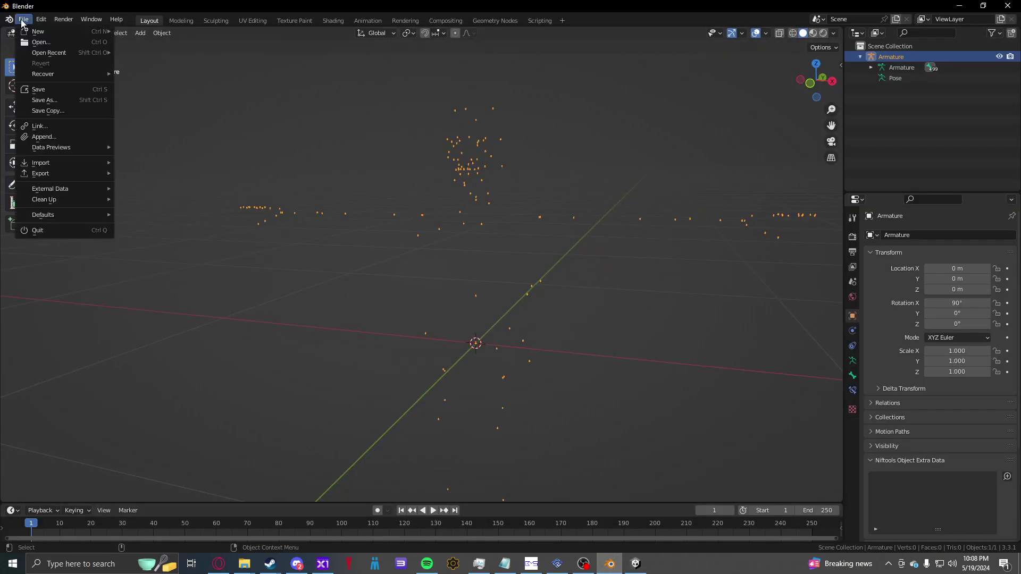
{"action": "mouse_move", "coordinate": [53, 166]}
{"action": "left_click", "coordinate": [155, 162]}
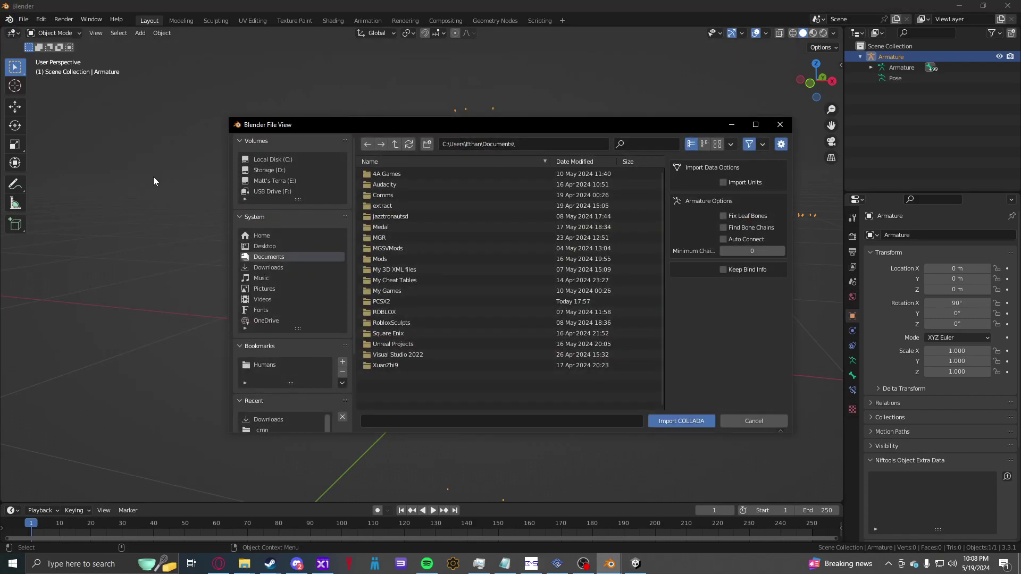
{"action": "left_click", "coordinate": [749, 425]}
Step: Import wss4_main0_def.dae from Downloads with the Collada w/ Normals importer and view the soldier model
{"action": "left_click", "coordinate": [23, 19]}
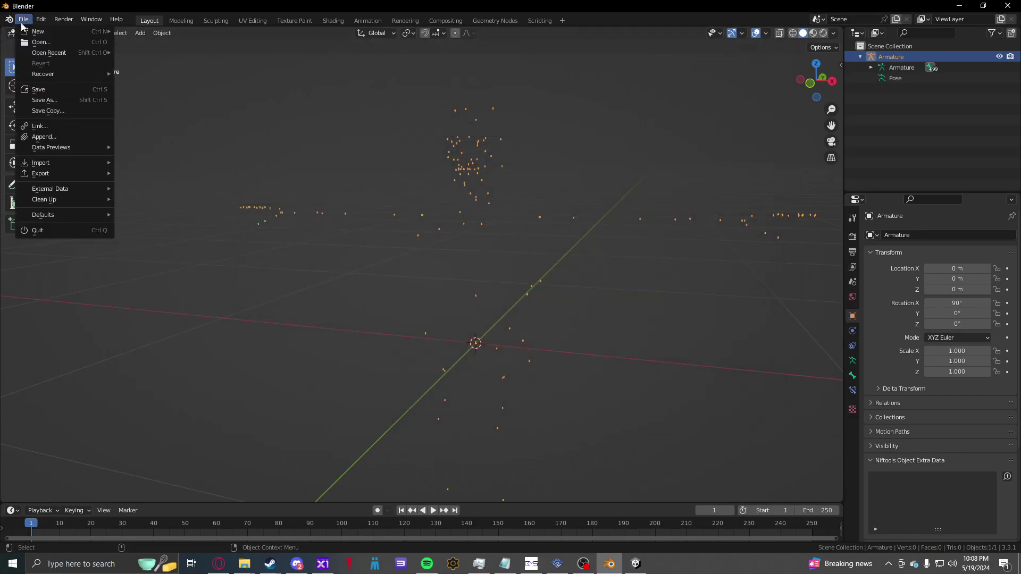
{"action": "mouse_move", "coordinate": [50, 162]}
{"action": "left_click", "coordinate": [165, 481]}
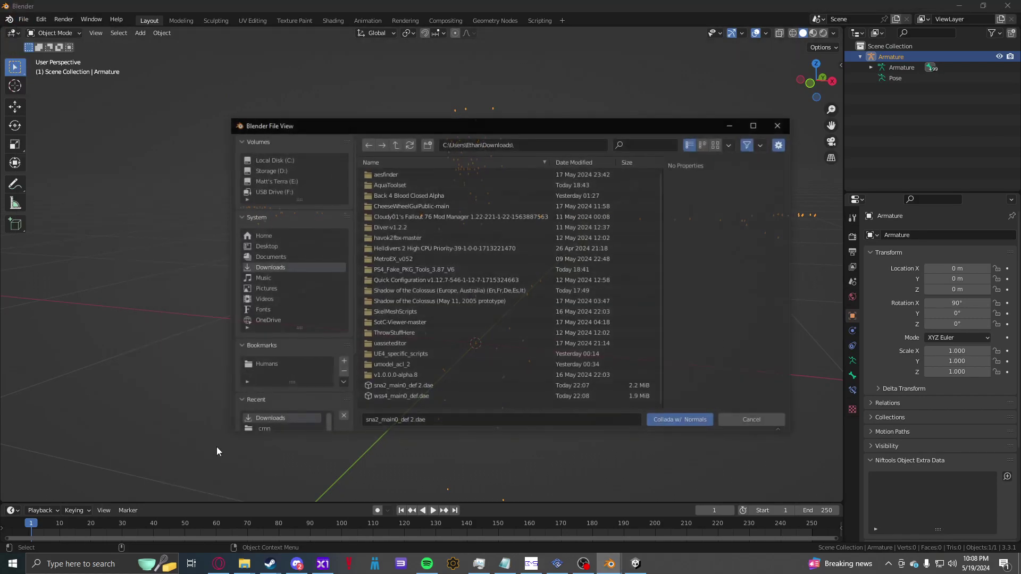
{"action": "double_click", "coordinate": [406, 398]}
{"action": "middle_click_drag", "start_coordinate": [416, 323], "coordinate": [373, 262]}
{"action": "scroll", "coordinate": [400, 325], "scroll_direction": "up", "scroll_amount": 2}
{"action": "scroll", "coordinate": [363, 343], "scroll_direction": "down", "scroll_amount": 5}
{"action": "scroll", "coordinate": [382, 250], "scroll_direction": "up", "scroll_amount": 2}
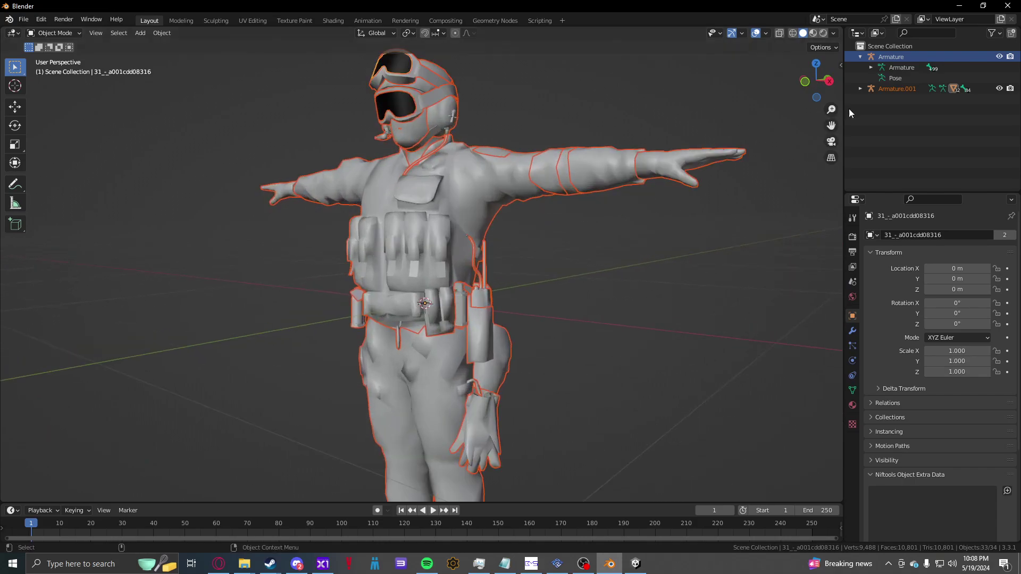
Step: Try deleting the newly imported soldier's armature, Armature.001, and undo the deletion
{"action": "left_click", "coordinate": [880, 91]}
{"action": "key", "text": "Delete"}
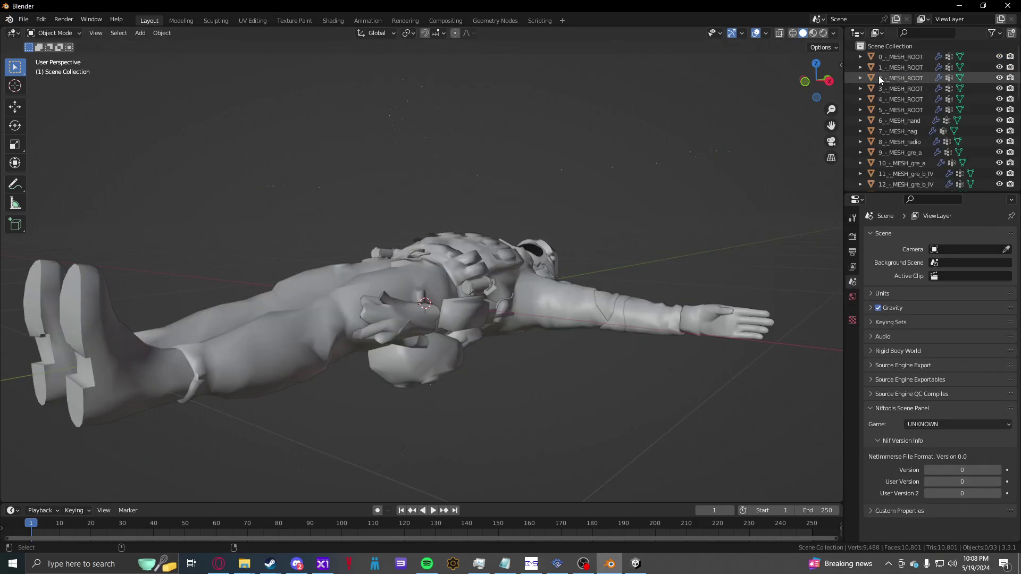
{"action": "key", "text": "ctrl+z"}
Step: Reparent all the soldier's mesh objects from Armature.001 to the original Armature, and delete Armature.001
{"action": "left_click", "coordinate": [862, 89]}
{"action": "left_click", "coordinate": [898, 121]}
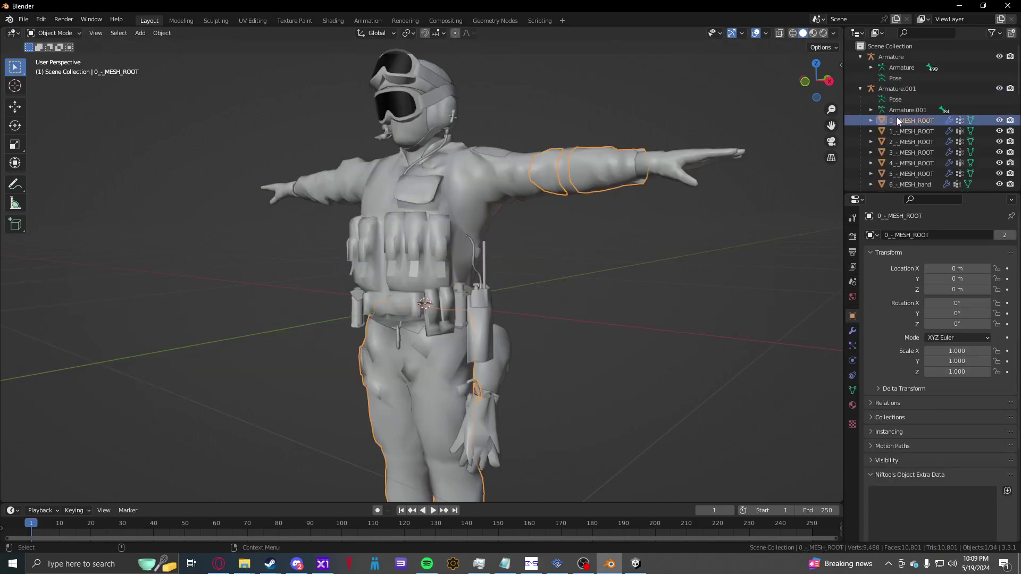
{"action": "scroll", "coordinate": [905, 146], "scroll_direction": "down", "scroll_amount": 12}
{"action": "left_click", "coordinate": [911, 184], "text": "shift"}
{"action": "scroll", "coordinate": [911, 156], "scroll_direction": "up", "scroll_amount": 7}
{"action": "scroll", "coordinate": [914, 155], "scroll_direction": "up", "scroll_amount": 6}
{"action": "left_click_drag", "start_coordinate": [898, 129], "coordinate": [881, 59]}
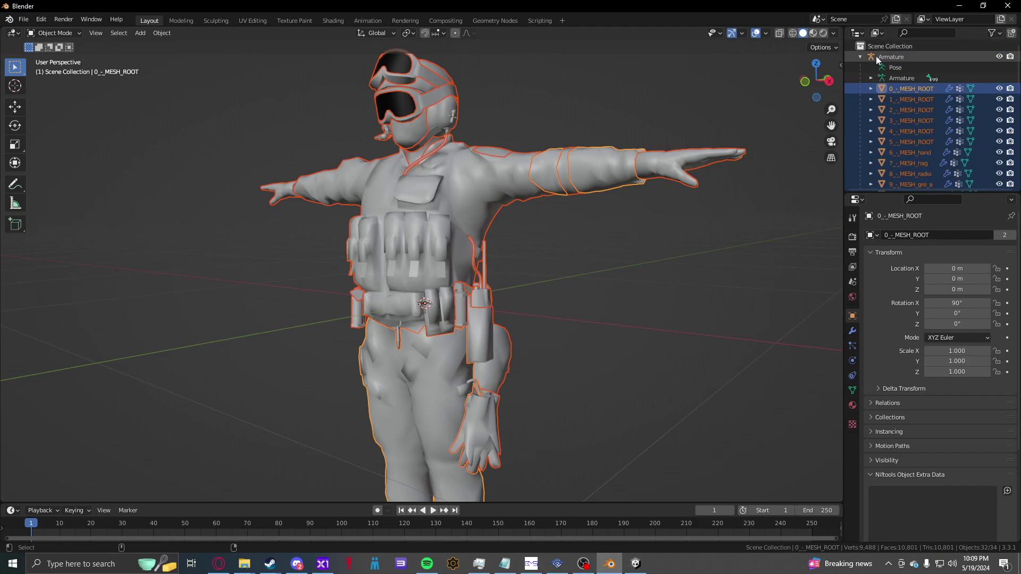
{"action": "left_click", "coordinate": [861, 57]}
{"action": "left_click", "coordinate": [874, 68]}
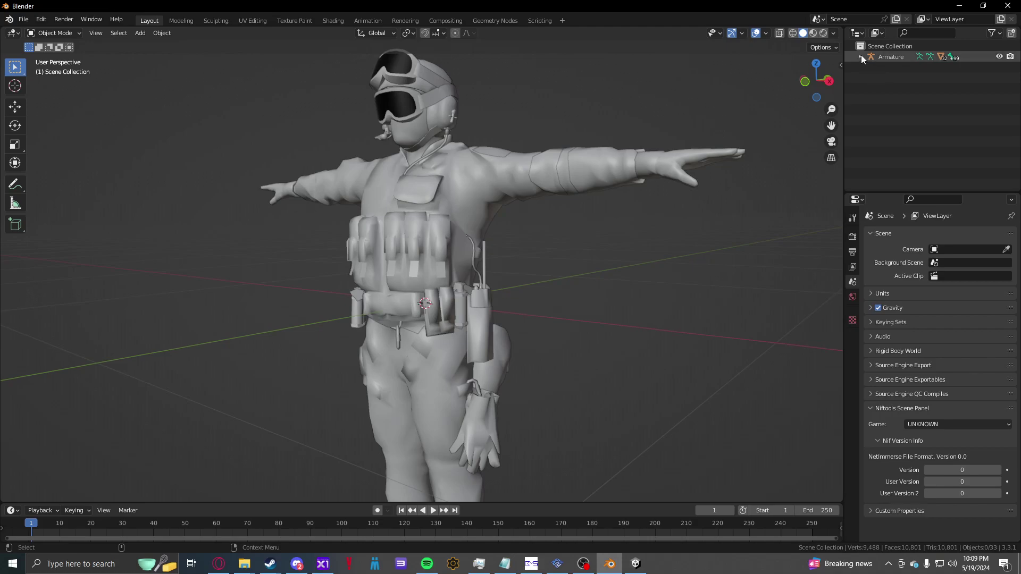
Step: Set Armature as the Armature modifier's object on 0_-_MESH_ROOT, 1_-_MESH_ROOT and 2_-_MESH_ROOT
{"action": "left_click", "coordinate": [861, 55]}
{"action": "left_click", "coordinate": [906, 88]}
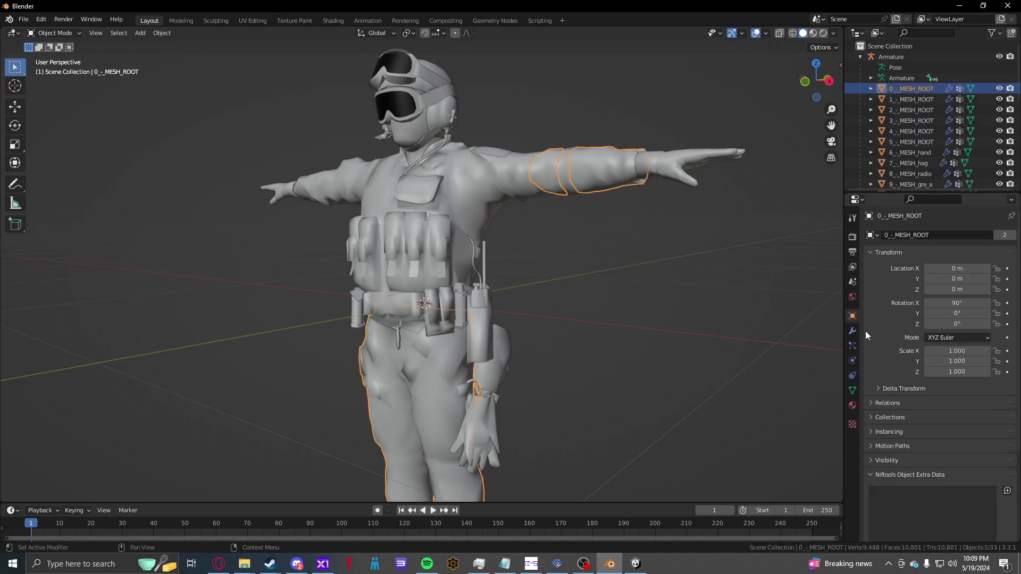
{"action": "left_click", "coordinate": [956, 271]}
{"action": "left_click", "coordinate": [952, 288]}
{"action": "key", "text": "Down"}
{"action": "left_click", "coordinate": [936, 269]}
{"action": "left_click", "coordinate": [926, 285]}
{"action": "key", "text": "Down"}
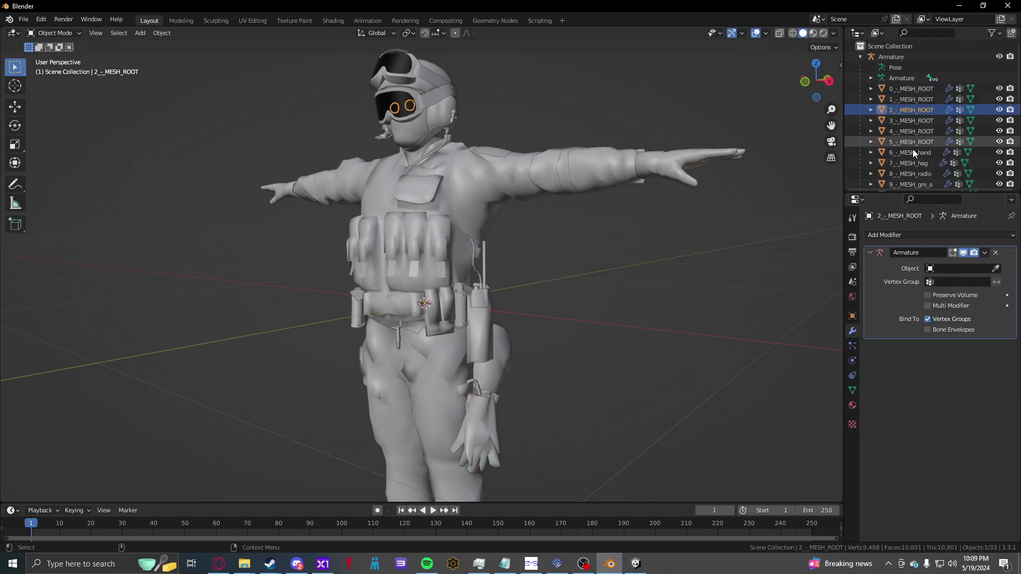
{"action": "left_click", "coordinate": [935, 268]}
{"action": "left_click", "coordinate": [928, 285]}
{"action": "scroll", "coordinate": [934, 148], "scroll_direction": "down", "scroll_amount": 8}
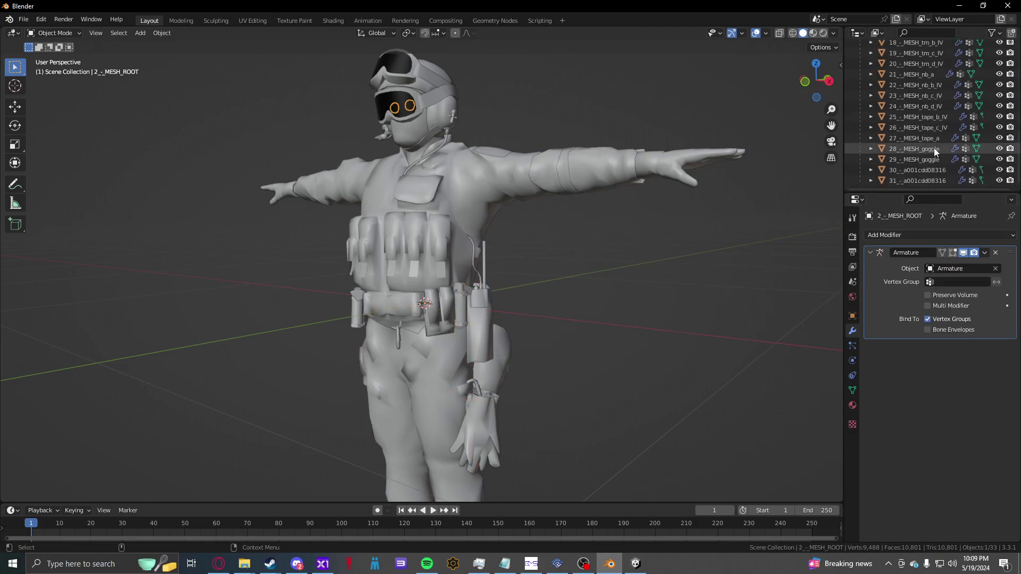
Step: Set Armature as the Armature modifier's object on 3_-_MESH_ROOT and 4_-_MESH_ROOT
{"action": "scroll", "coordinate": [933, 148], "scroll_direction": "up", "scroll_amount": 8}
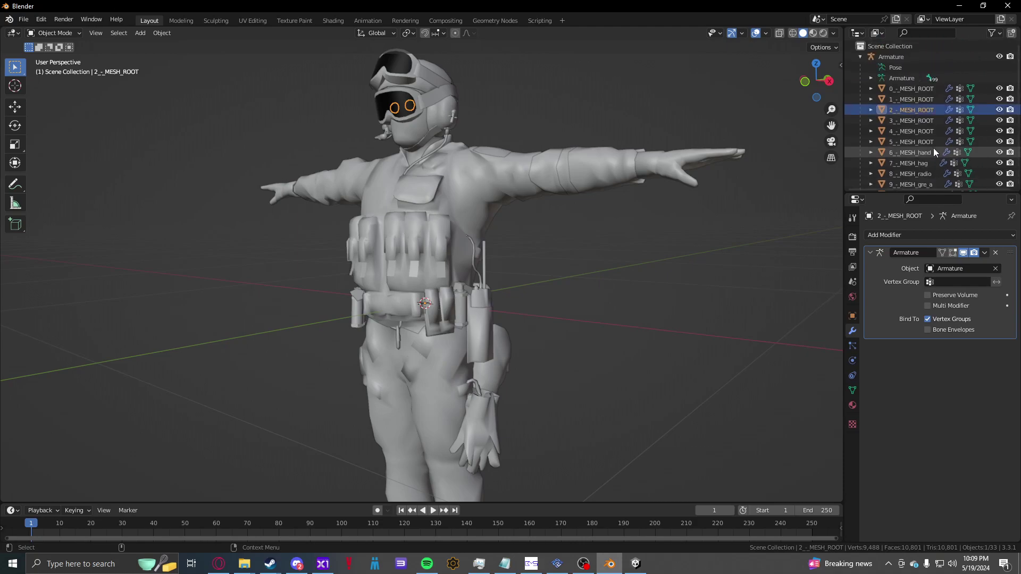
{"action": "key", "text": "Down"}
{"action": "left_click", "coordinate": [936, 269]}
{"action": "left_click", "coordinate": [928, 286]}
{"action": "key", "text": "Down"}
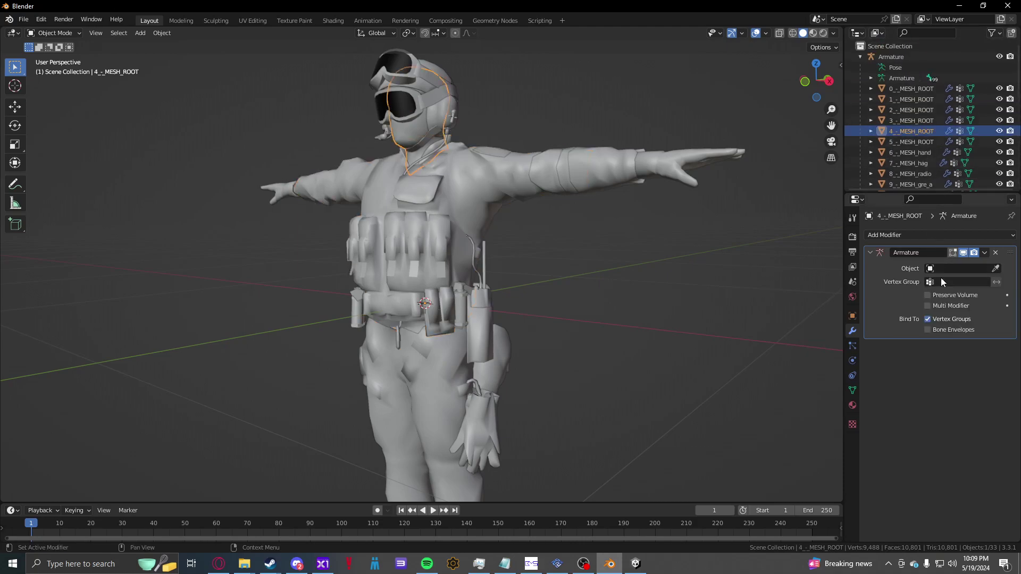
{"action": "left_click", "coordinate": [940, 270]}
{"action": "left_click", "coordinate": [929, 285]}
Step: Set Armature as the Armature modifier's object on 5_-_MESH_ROOT and 6_-_MESH_hand
{"action": "key", "text": "Down"}
{"action": "left_click", "coordinate": [936, 269]}
{"action": "left_click", "coordinate": [928, 285]}
{"action": "key", "text": "Down"}
{"action": "left_click", "coordinate": [936, 269]}
{"action": "left_click", "coordinate": [928, 285]}
{"action": "key", "text": "Down"}
Step: Select the meshes from 7_-_MESH_hag to 31_-_a001cdd08316, and reselect only 0_-_MESH_ROOT
{"action": "scroll", "coordinate": [904, 162], "scroll_direction": "down", "scroll_amount": 11}
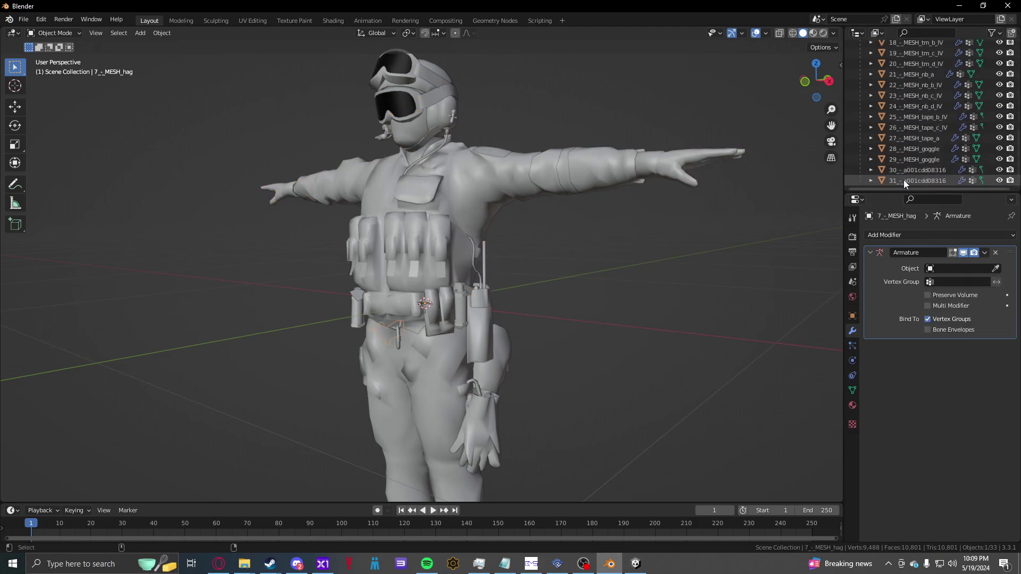
{"action": "left_click", "coordinate": [905, 180], "text": "shift"}
{"action": "scroll", "coordinate": [905, 176], "scroll_direction": "up", "scroll_amount": 3}
{"action": "scroll", "coordinate": [904, 160], "scroll_direction": "up", "scroll_amount": 7}
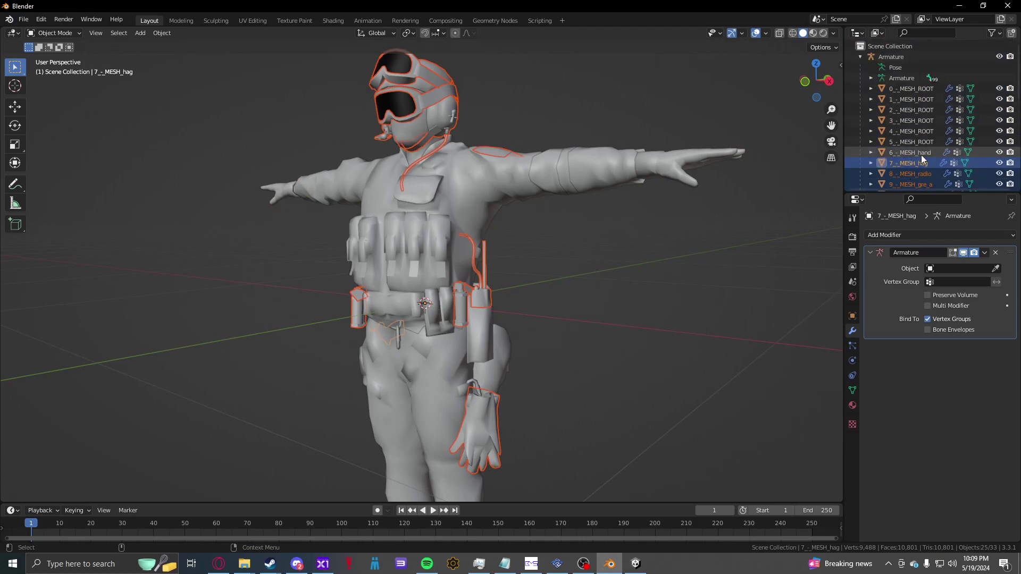
{"action": "left_click", "coordinate": [914, 96]}
{"action": "scroll", "coordinate": [913, 133], "scroll_direction": "down", "scroll_amount": 8}
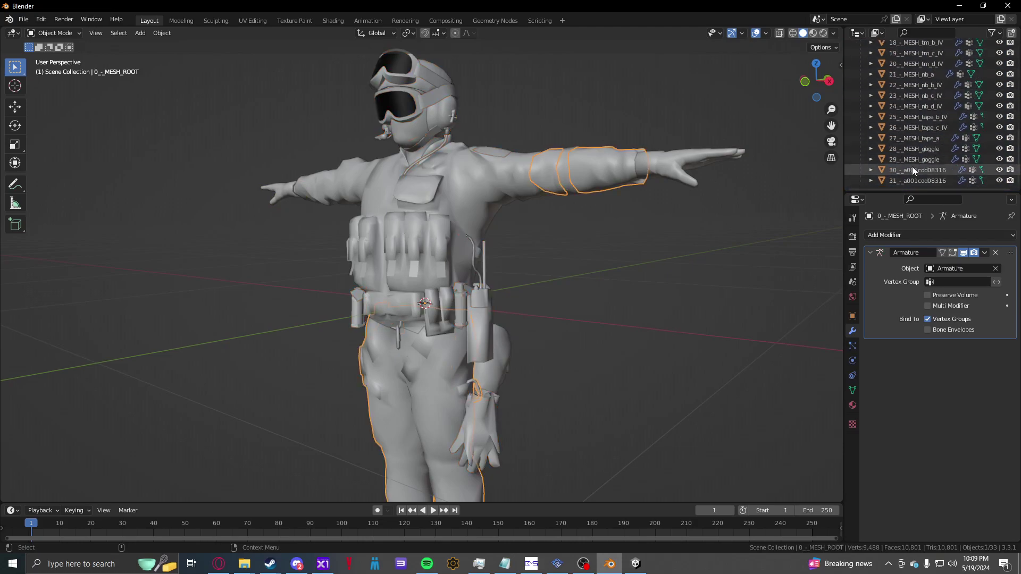
Step: Undo the individual Armature modifier object assignments back to the state with 0_-_MESH_ROOT selected
{"action": "key", "text": "ctrl+z"}
{"action": "key", "text": "ctrl+z"}
{"action": "key", "text": "ctrl+z"}
{"action": "key", "text": "ctrl+z"}
{"action": "key", "text": "ctrl+z"}
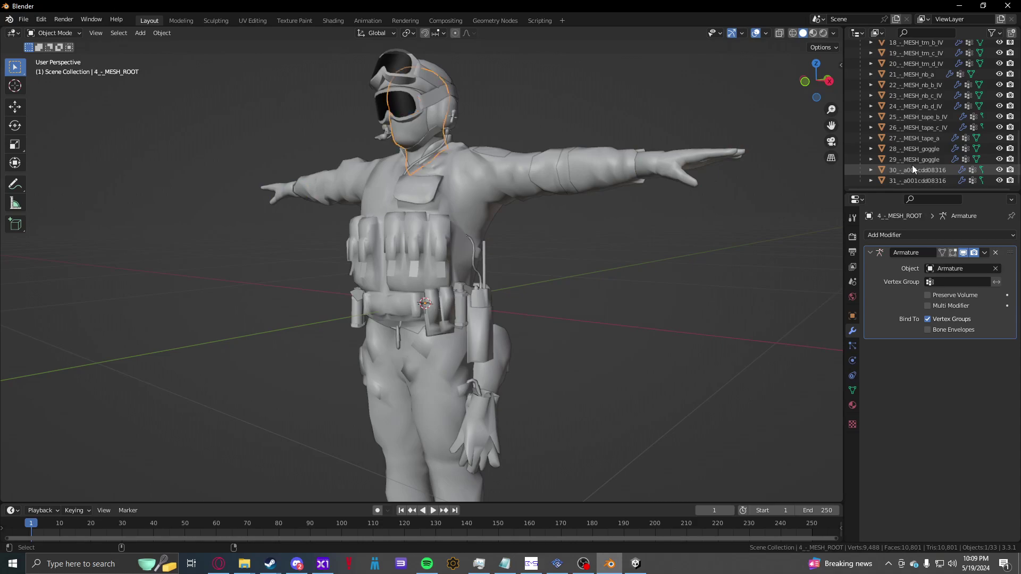
{"action": "key", "text": "ctrl+z"}
{"action": "scroll", "coordinate": [911, 165], "scroll_direction": "up", "scroll_amount": 11}
{"action": "key", "text": "ctrl+z"}
{"action": "key", "text": "ctrl+z"}
{"action": "key", "text": "ctrl+z"}
{"action": "key", "text": "ctrl+z"}
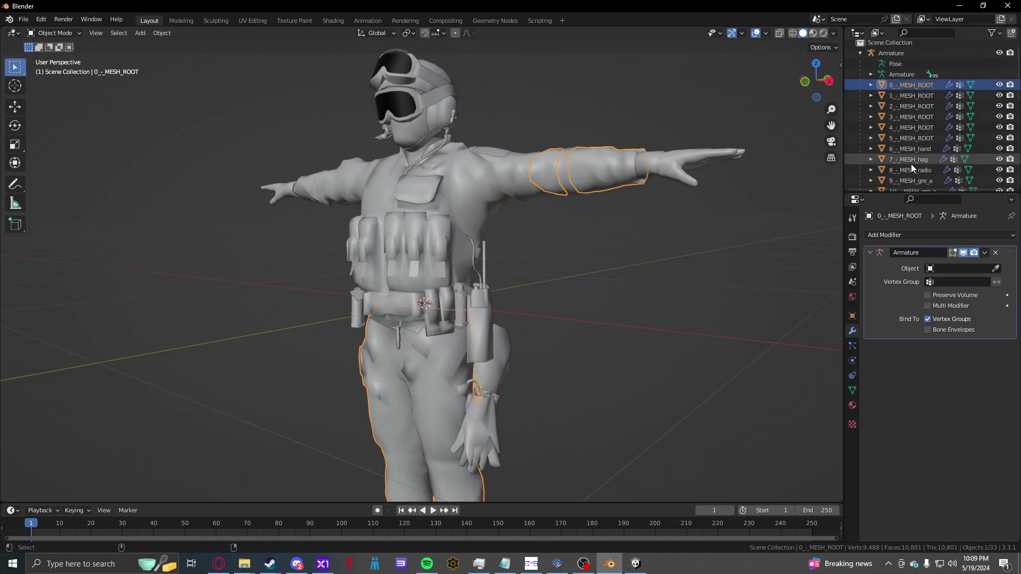
Step: Parent all meshes from 0_-_MESH_ROOT to 31_-_a001cdd08316 to Armature with Armature Deform, and show 0_-_MESH_ROOT's modifiers
{"action": "scroll", "coordinate": [904, 117], "scroll_direction": "down", "scroll_amount": 10}
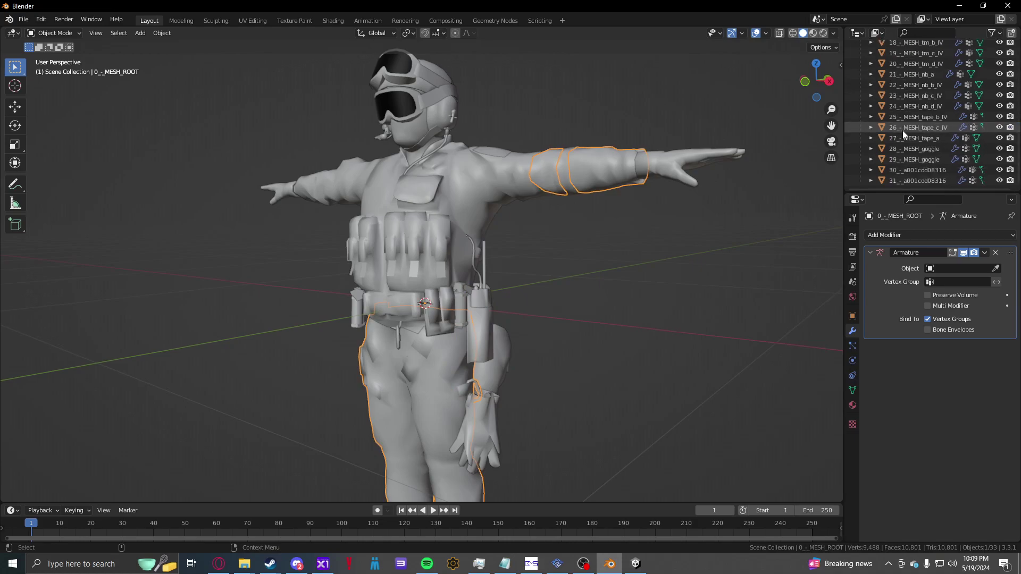
{"action": "left_click", "coordinate": [910, 180], "text": "shift"}
{"action": "scroll", "coordinate": [911, 180], "scroll_direction": "up", "scroll_amount": 10}
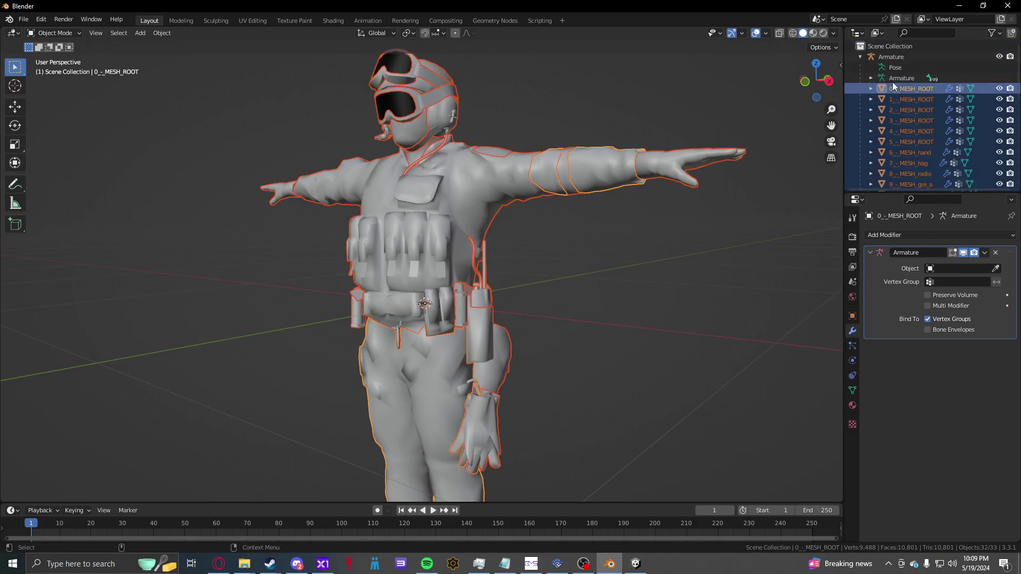
{"action": "left_click", "coordinate": [882, 57], "text": "ctrl"}
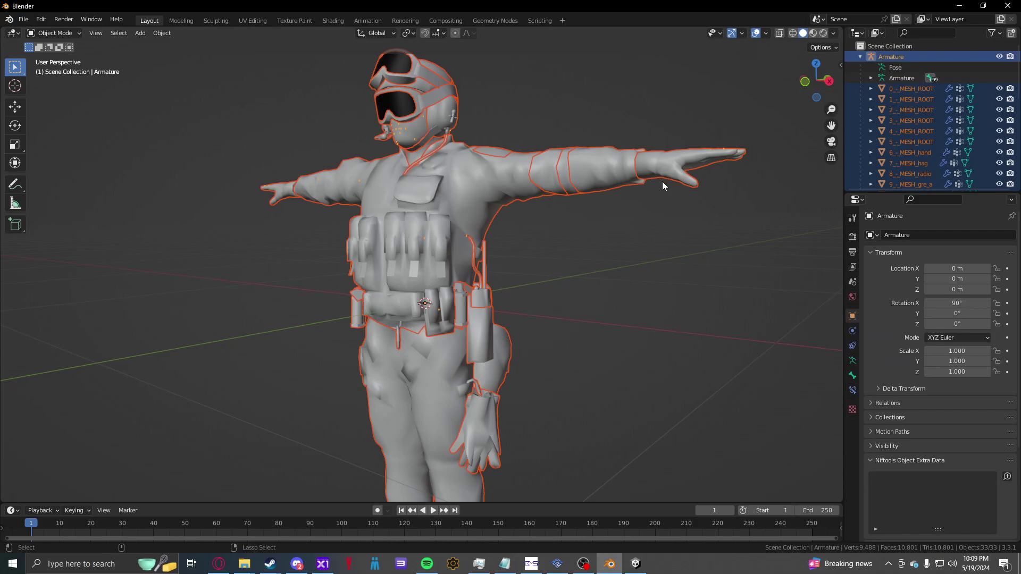
{"action": "key", "text": "ctrl+p"}
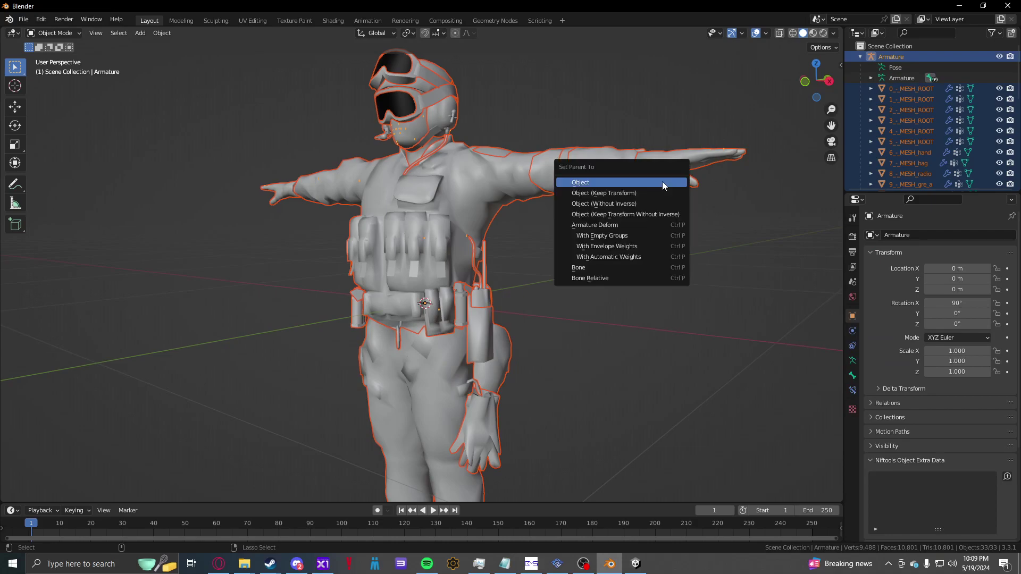
{"action": "left_click", "coordinate": [627, 228]}
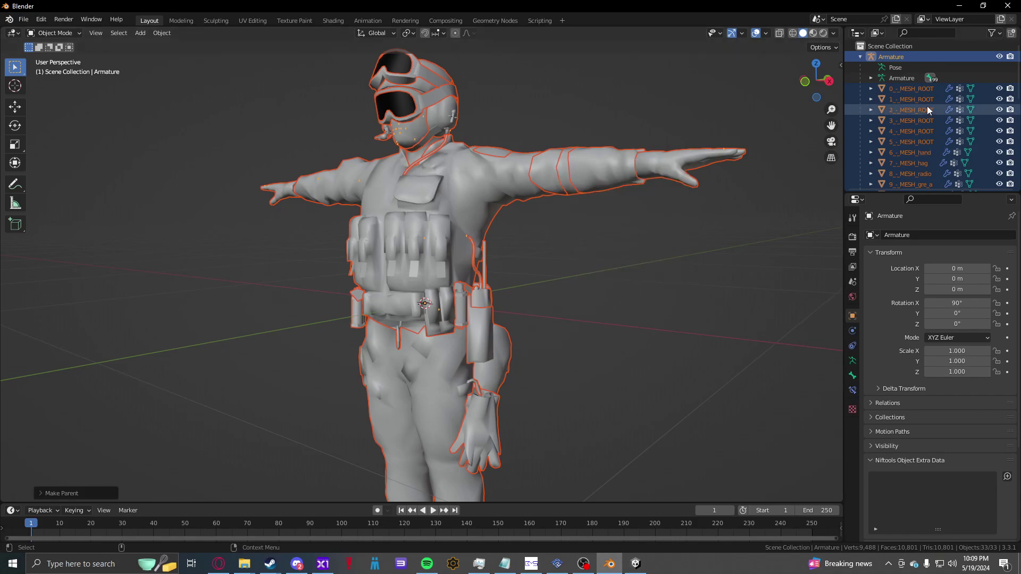
{"action": "left_click", "coordinate": [918, 90]}
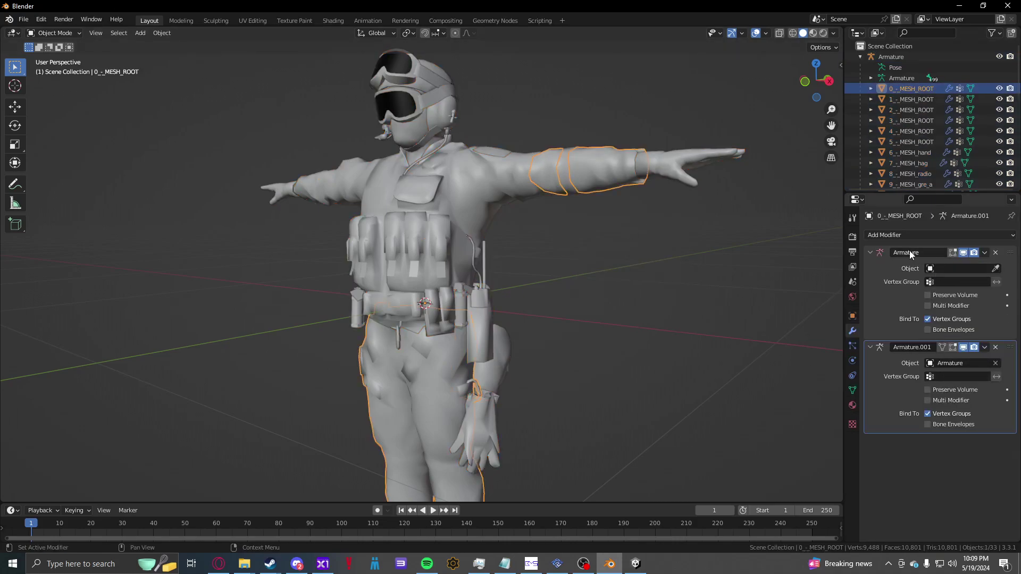
Step: Delete the two extra goggle meshes on top of the helmet, 30_-_a001cdd08316 and 31_-_a001cdd08316
{"action": "middle_click_drag", "start_coordinate": [558, 215], "coordinate": [355, 240]}
{"action": "scroll", "coordinate": [577, 254], "scroll_direction": "up", "scroll_amount": 4}
{"action": "left_click", "coordinate": [452, 194]}
{"action": "key", "text": "Delete"}
{"action": "left_click", "coordinate": [479, 203]}
{"action": "key", "text": "x"}
{"action": "left_click", "coordinate": [479, 202]}
{"action": "scroll", "coordinate": [446, 305], "scroll_direction": "up", "scroll_amount": 2}
{"action": "left_click", "coordinate": [353, 240]}
{"action": "key", "text": "g"}
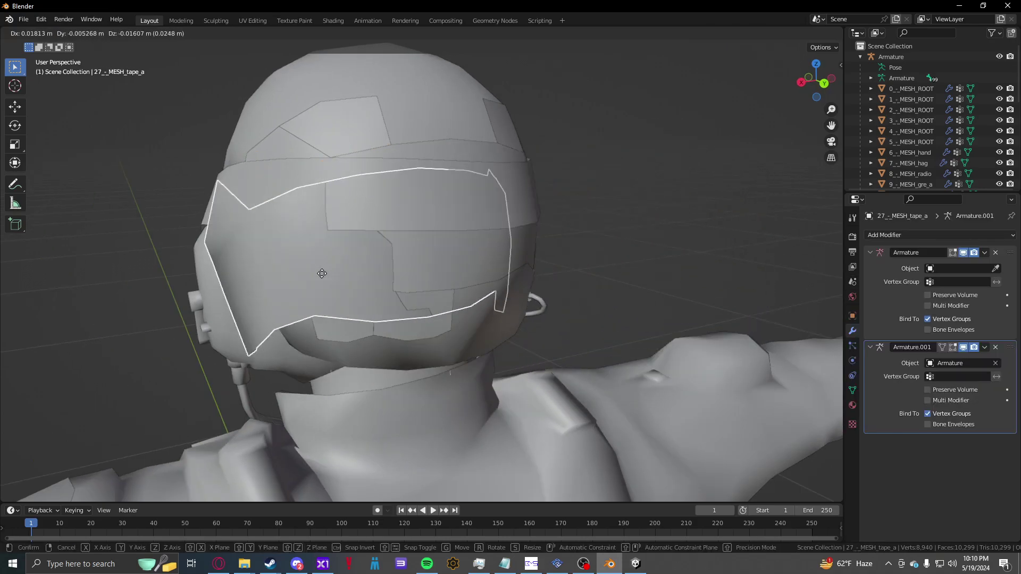
{"action": "right_click", "coordinate": [374, 265]}
{"action": "left_click", "coordinate": [366, 261]}
{"action": "left_click", "coordinate": [355, 260]}
Step: Delete the overlapping helmet meshes from 22_-_MESH_nb_b_IV to 26_-_MESH_tape_c_IV, keeping 27_-_MESH_tape_a
{"action": "scroll", "coordinate": [882, 170], "scroll_direction": "down", "scroll_amount": 10}
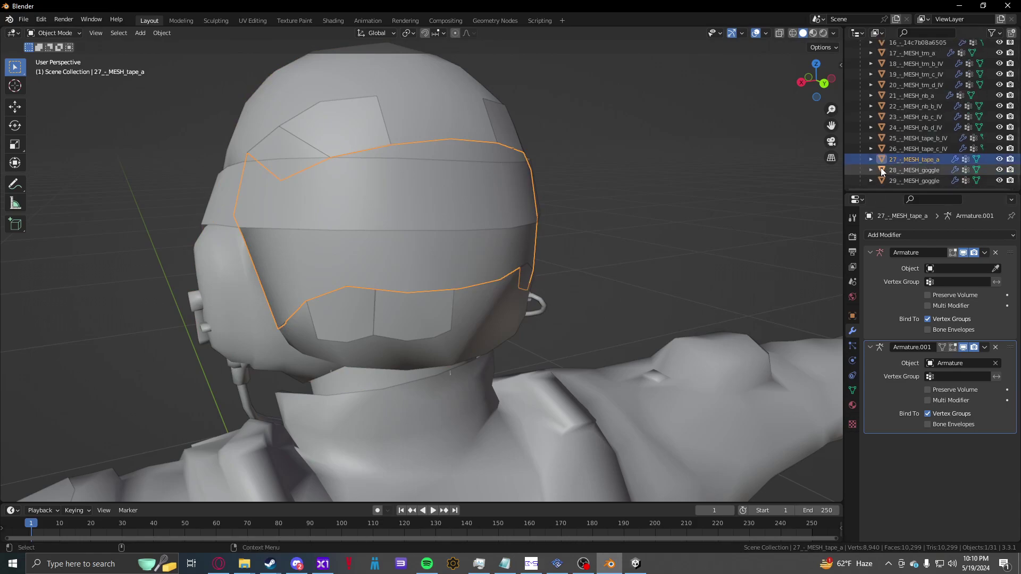
{"action": "left_click", "coordinate": [902, 151]}
{"action": "left_click", "coordinate": [902, 142]}
{"action": "left_click", "coordinate": [901, 148]}
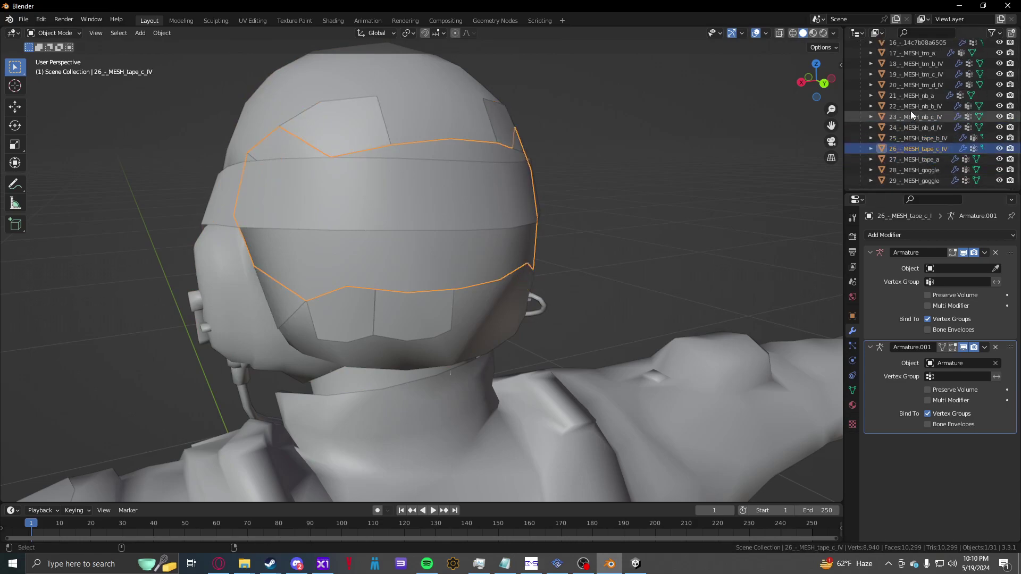
{"action": "key", "text": "Delete"}
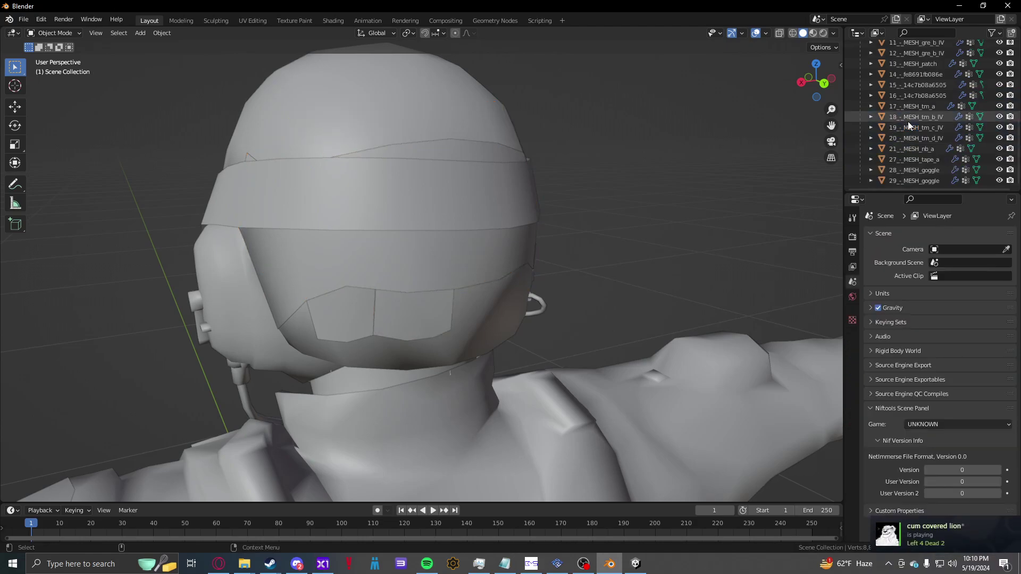
Step: Identify the patches on the back of the helmet, and delete 18_-_MESH_tm_b_IV, 19_-_MESH_tm_c_IV and 20_-_MESH_tm_d_IV
{"action": "left_click", "coordinate": [910, 149]}
{"action": "left_click", "coordinate": [910, 158]}
{"action": "left_click", "coordinate": [910, 148]}
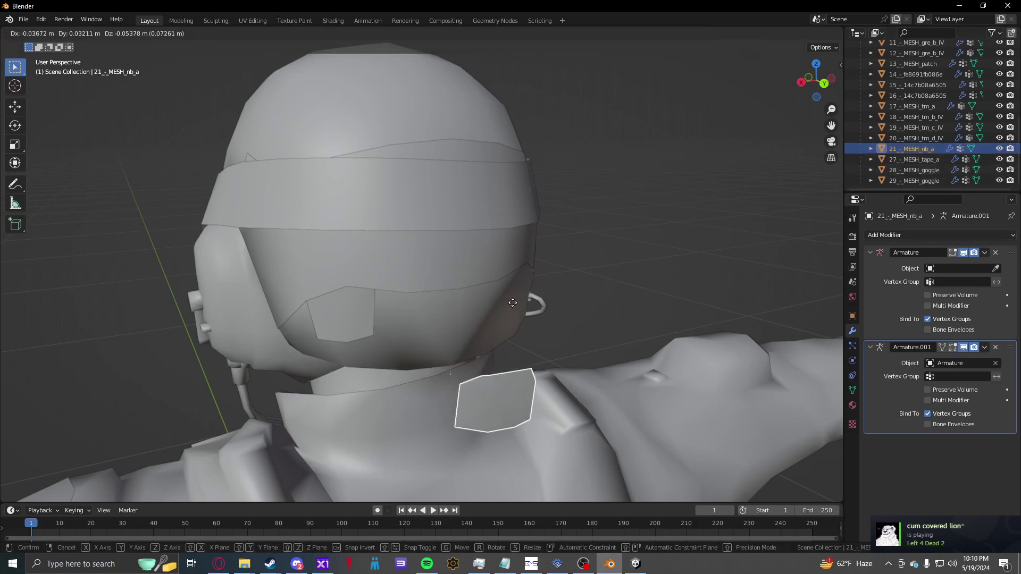
{"action": "left_click", "coordinate": [353, 311]}
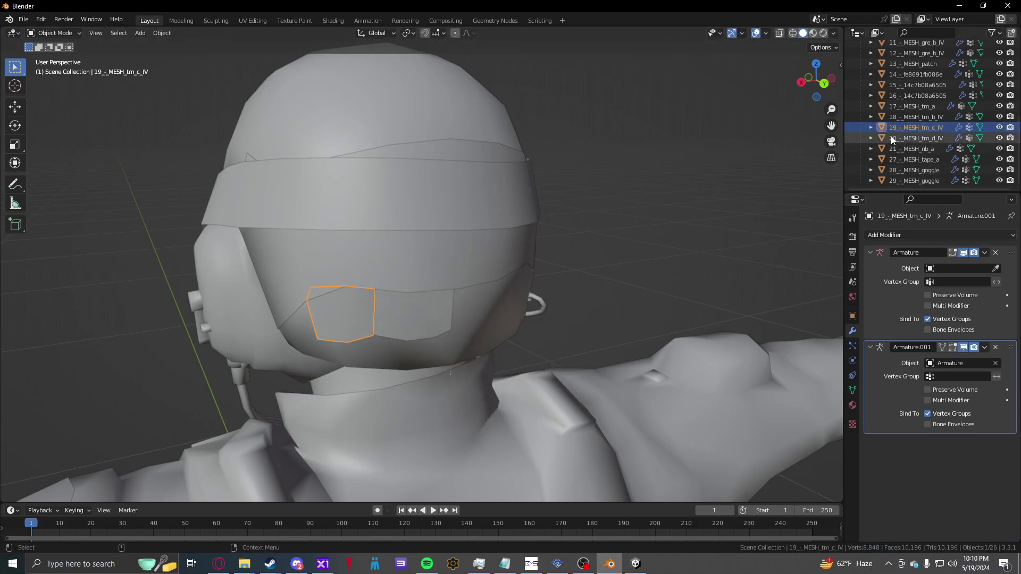
{"action": "left_click", "coordinate": [899, 120], "text": "shift"}
{"action": "key", "text": "Delete"}
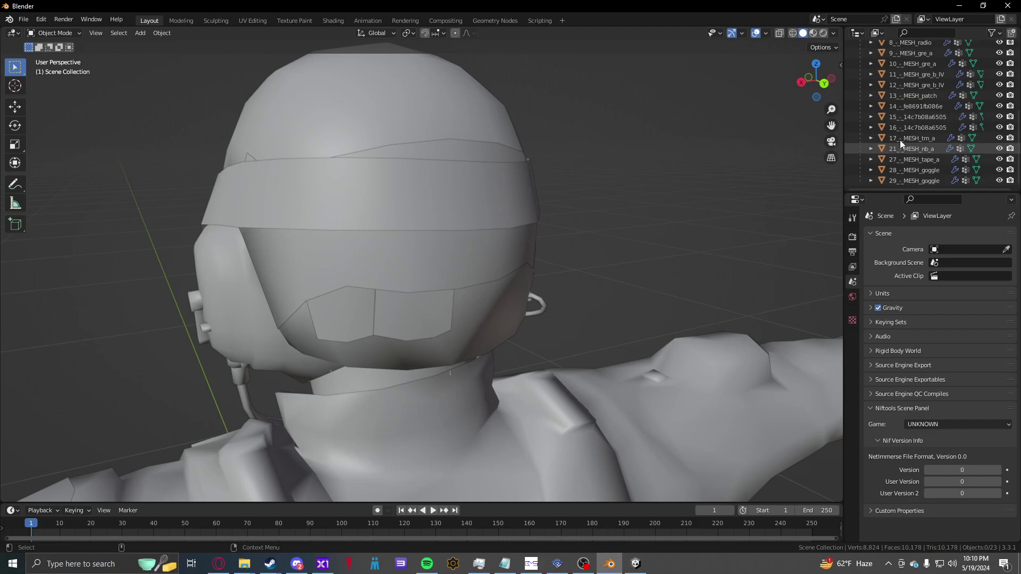
Step: Examine meshes 15_-_14c7b08a6505 and 16_-_14c7b08a6505 and the whole soldier from the front for leftover parts
{"action": "left_click", "coordinate": [907, 127]}
{"action": "left_click", "coordinate": [908, 117], "text": "shift"}
{"action": "scroll", "coordinate": [285, 306], "scroll_direction": "down", "scroll_amount": 4}
{"action": "middle_click_drag", "start_coordinate": [285, 305], "coordinate": [498, 298]}
{"action": "key", "text": "a"}
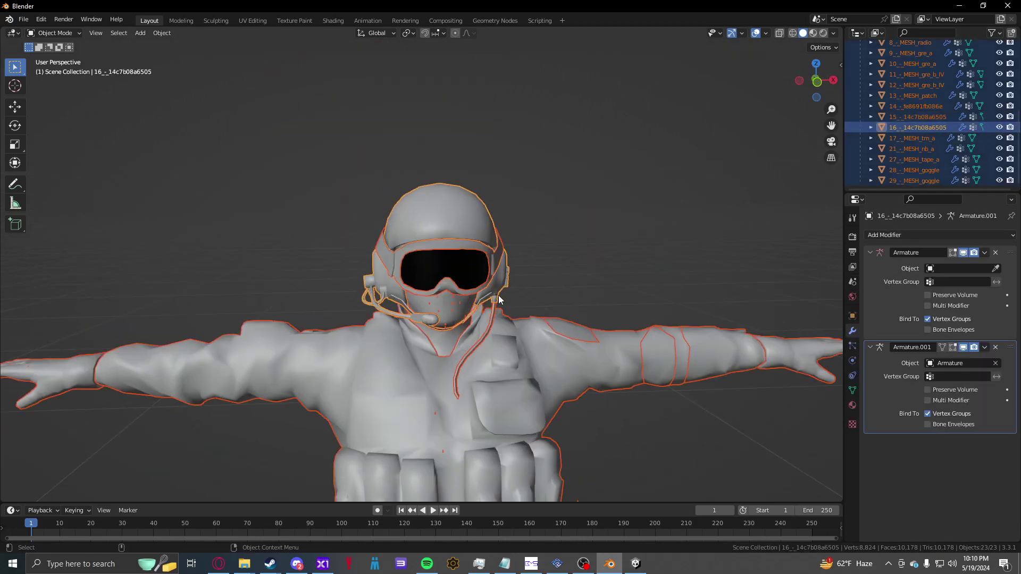
{"action": "key", "text": "alt+a"}
{"action": "scroll", "coordinate": [455, 341], "scroll_direction": "down", "scroll_amount": 6}
{"action": "middle_click_drag", "start_coordinate": [455, 340], "coordinate": [492, 289], "text": "shift"}
{"action": "scroll", "coordinate": [446, 282], "scroll_direction": "up", "scroll_amount": 4}
{"action": "middle_click_drag", "start_coordinate": [448, 215], "coordinate": [398, 275], "text": "shift"}
{"action": "scroll", "coordinate": [399, 280], "scroll_direction": "down", "scroll_amount": 5}
{"action": "scroll", "coordinate": [402, 272], "scroll_direction": "up", "scroll_amount": 2}
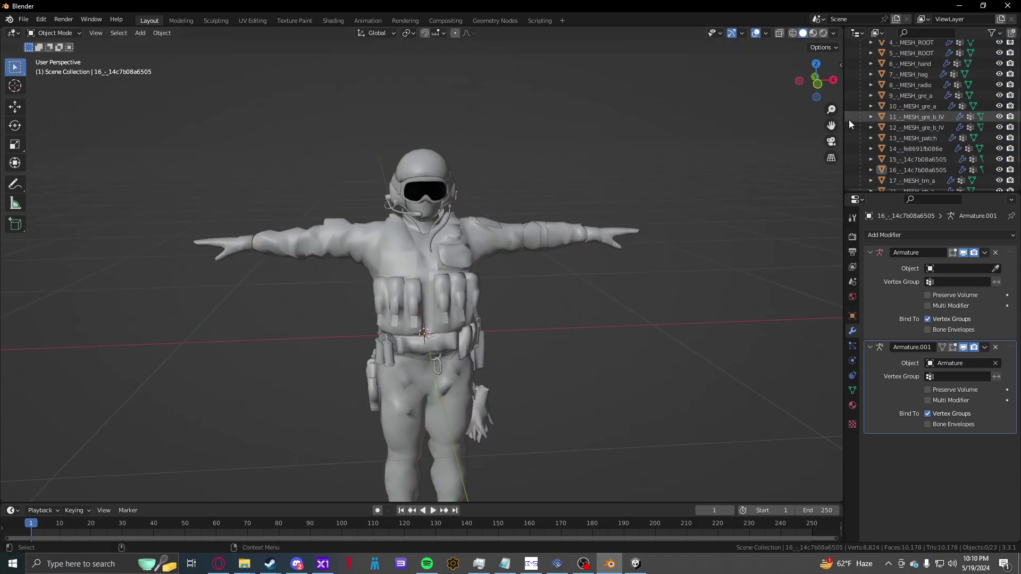
Step: Set the Armature's X rotation to 0° so the soldier lies flat
{"action": "scroll", "coordinate": [886, 94], "scroll_direction": "up", "scroll_amount": 6}
{"action": "left_click", "coordinate": [893, 56]}
{"action": "scroll", "coordinate": [560, 220], "scroll_direction": "up", "scroll_amount": 1}
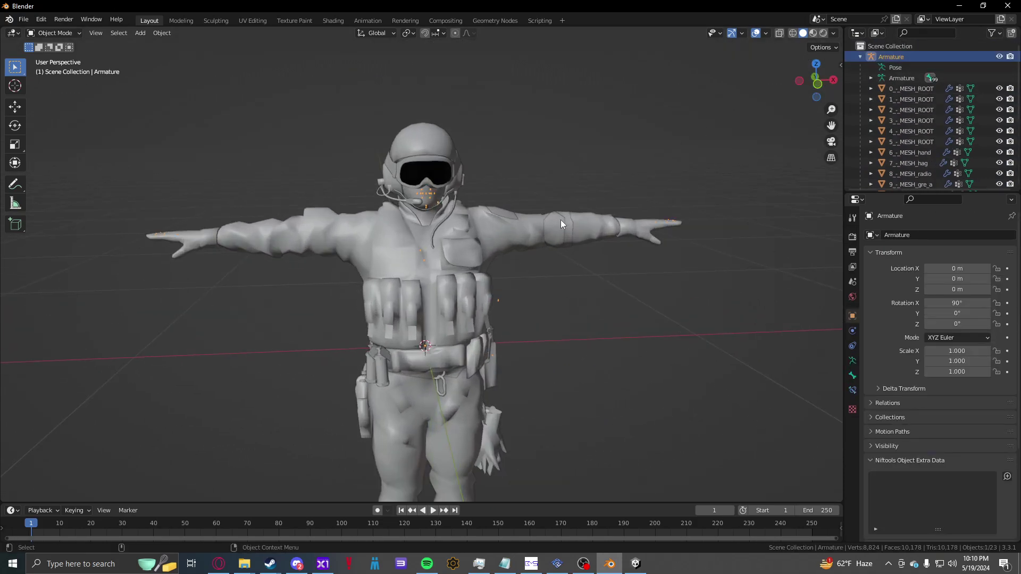
{"action": "key", "text": "n"}
{"action": "middle_click_drag", "start_coordinate": [560, 220], "coordinate": [525, 240], "text": "shift"}
{"action": "scroll", "coordinate": [511, 250], "scroll_direction": "up", "scroll_amount": 2}
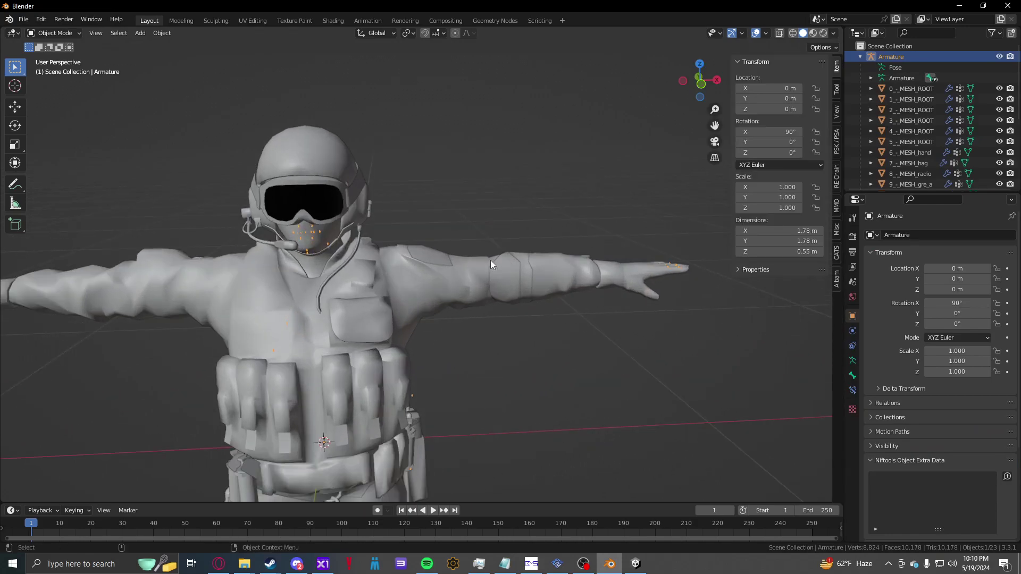
{"action": "left_click", "coordinate": [767, 132]}
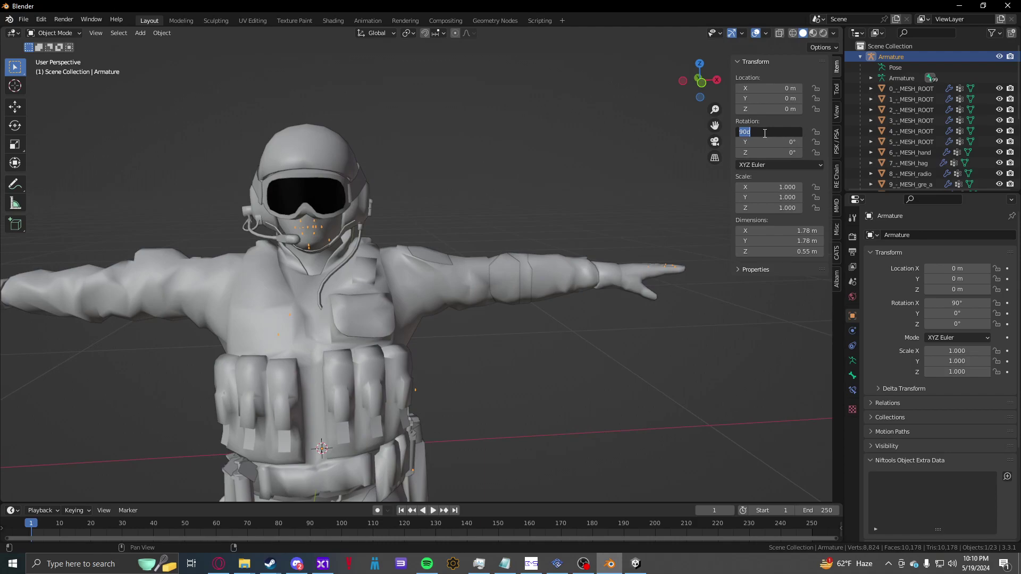
{"action": "type", "text": "0"}
{"action": "key", "text": "Return"}
Step: Inspect the transform values of 3_-_MESH_ROOT and 0_-_MESH_ROOT on the rotated soldier, leaving them unedited
{"action": "middle_click_drag", "start_coordinate": [417, 292], "coordinate": [385, 359]}
{"action": "scroll", "coordinate": [468, 311], "scroll_direction": "up", "scroll_amount": 3}
{"action": "scroll", "coordinate": [528, 352], "scroll_direction": "up", "scroll_amount": 2}
{"action": "scroll", "coordinate": [384, 358], "scroll_direction": "up", "scroll_amount": 2}
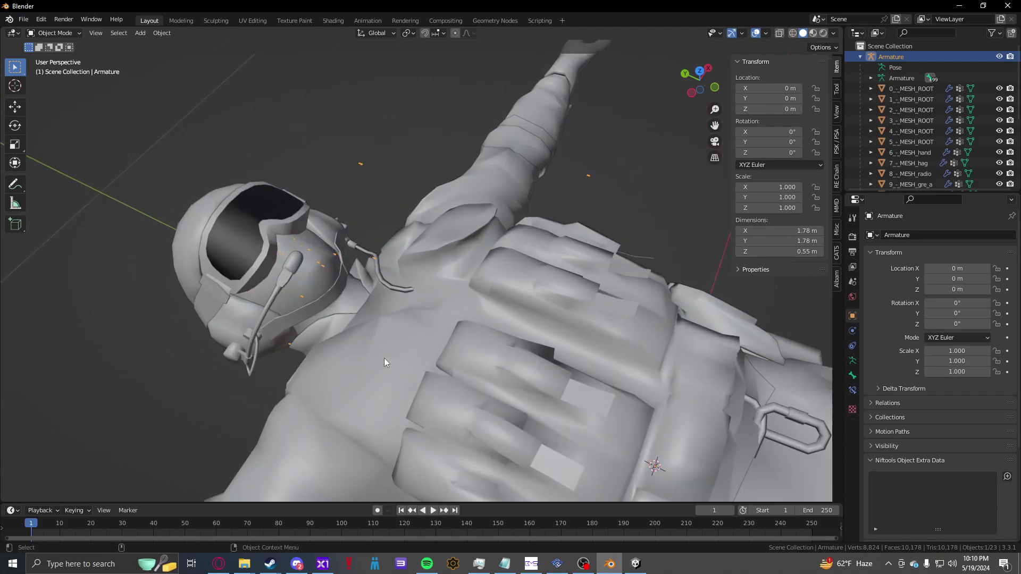
{"action": "left_click", "coordinate": [297, 398]}
{"action": "scroll", "coordinate": [292, 401], "scroll_direction": "down", "scroll_amount": 4}
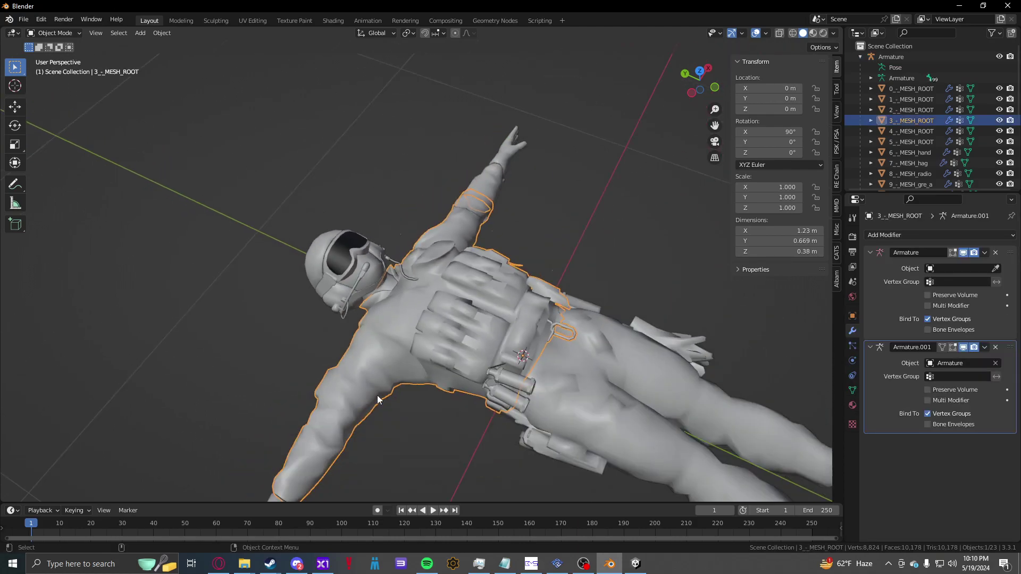
{"action": "middle_click_drag", "start_coordinate": [292, 401], "coordinate": [275, 288]}
{"action": "left_click", "coordinate": [476, 311]}
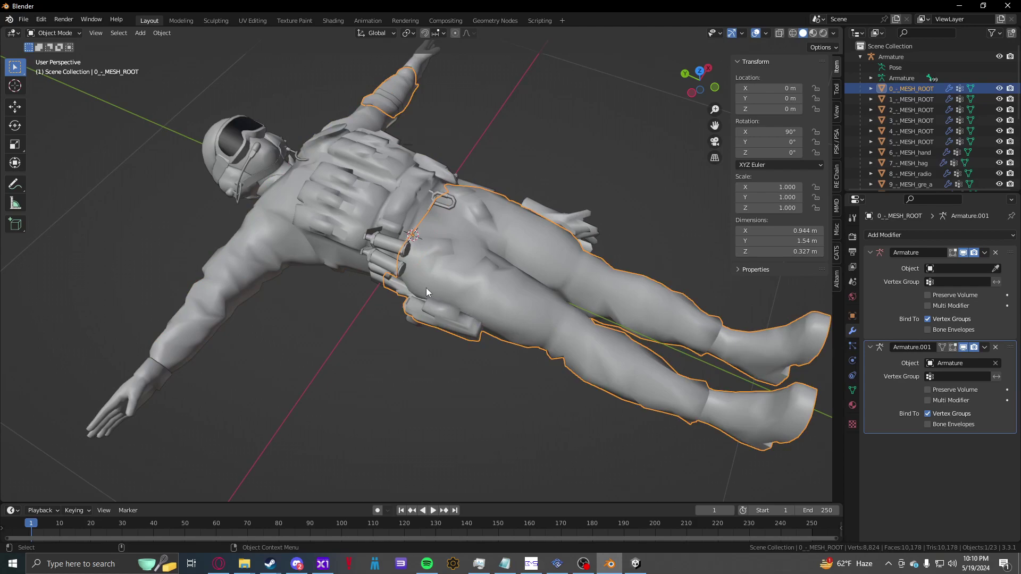
{"action": "left_click", "coordinate": [348, 245]}
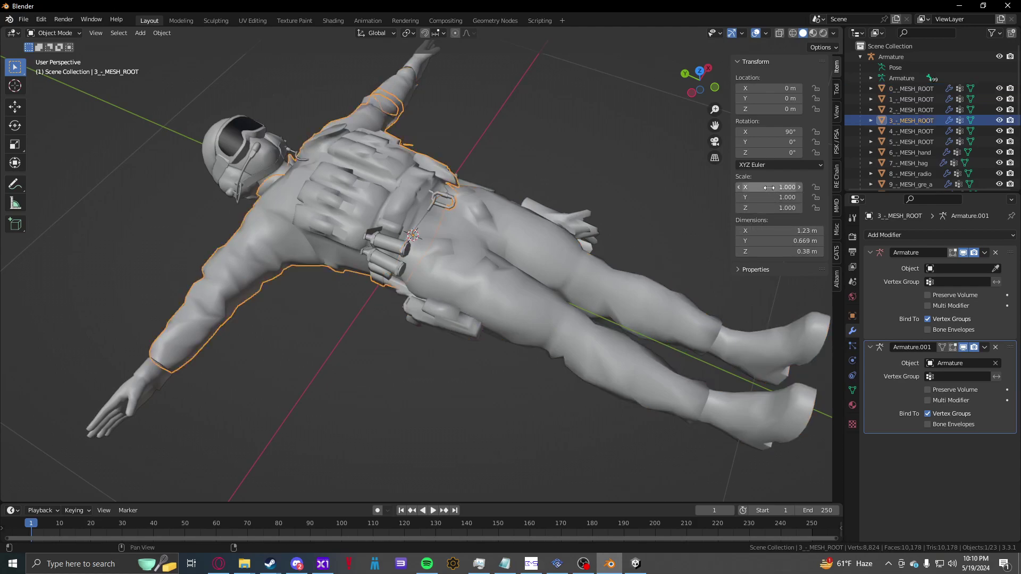
{"action": "mouse_move", "coordinate": [766, 187]}
{"action": "left_mouse_down"}
{"action": "mouse_move", "coordinate": [750, 188]}
{"action": "mouse_move", "coordinate": [763, 189]}
{"action": "left_mouse_up"}
{"action": "key", "text": "ctrl+z"}
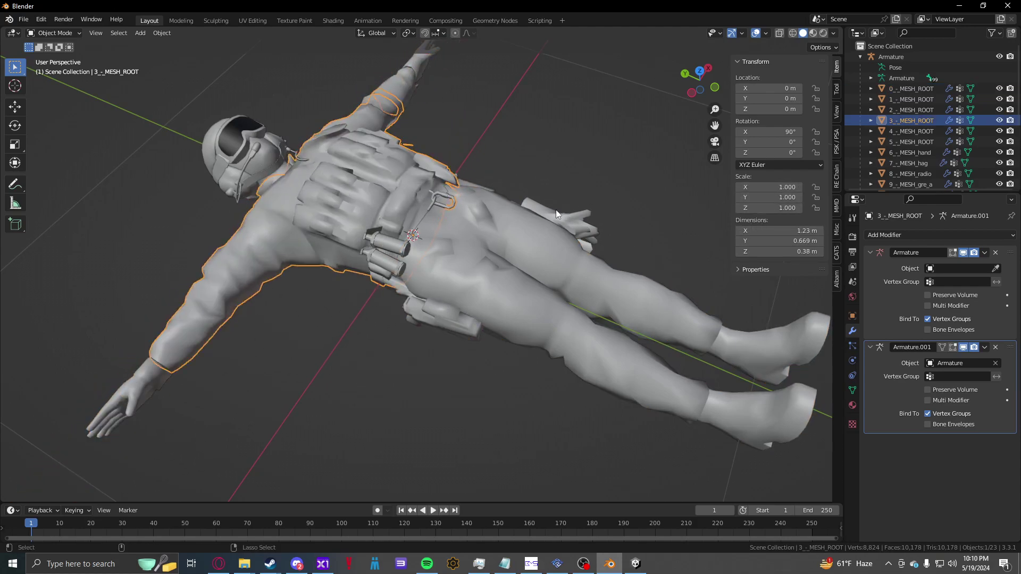
Step: Apply all transforms to the Armature and every soldier mesh
{"action": "middle_click_drag", "start_coordinate": [291, 210], "coordinate": [377, 247], "text": "shift"}
{"action": "key", "text": "a"}
{"action": "left_click", "coordinate": [161, 36]}
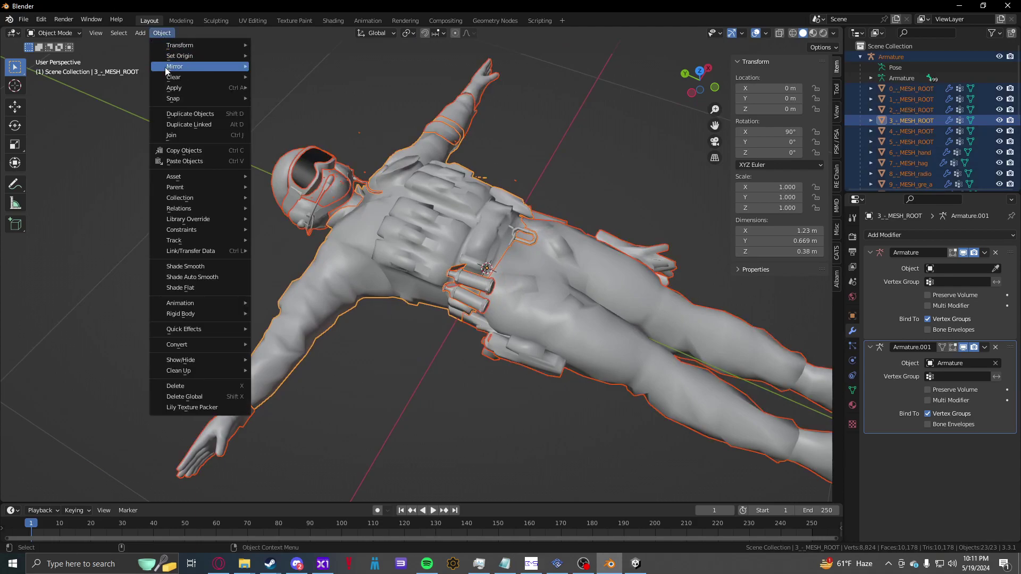
{"action": "mouse_move", "coordinate": [186, 87]}
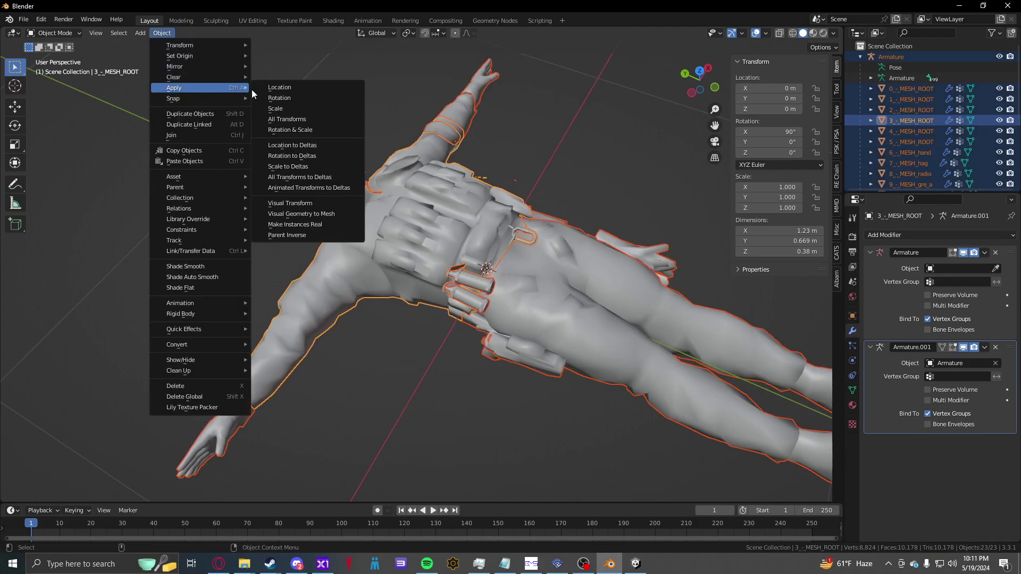
{"action": "left_click", "coordinate": [304, 120]}
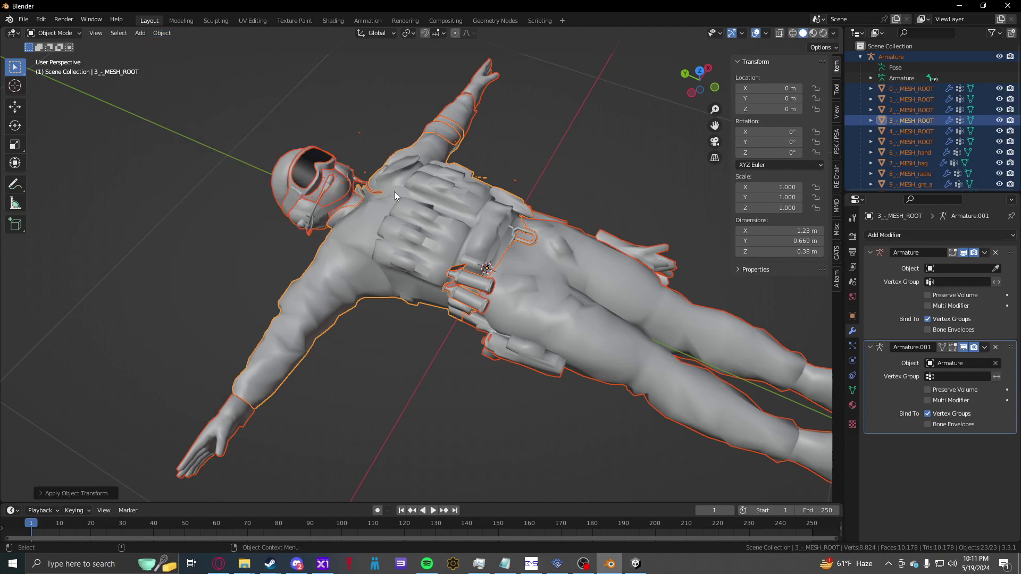
{"action": "middle_click_drag", "start_coordinate": [395, 191], "coordinate": [399, 241]}
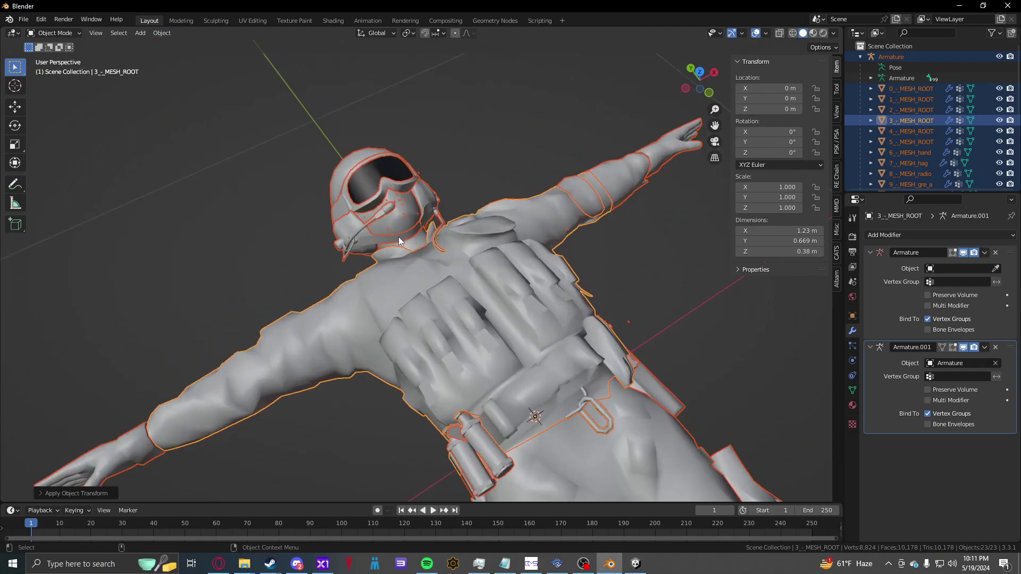
Step: Select the Armature and every soldier mesh and export them as the Collada file untitled.dae in the Downloads folder
{"action": "left_click", "coordinate": [420, 174]}
{"action": "scroll", "coordinate": [415, 244], "scroll_direction": "down", "scroll_amount": 4}
{"action": "key", "text": "a"}
{"action": "middle_click_drag", "start_coordinate": [422, 262], "coordinate": [379, 248], "text": "shift"}
{"action": "scroll", "coordinate": [404, 219], "scroll_direction": "up", "scroll_amount": 2}
{"action": "left_click", "coordinate": [24, 21]}
{"action": "mouse_move", "coordinate": [69, 176]}
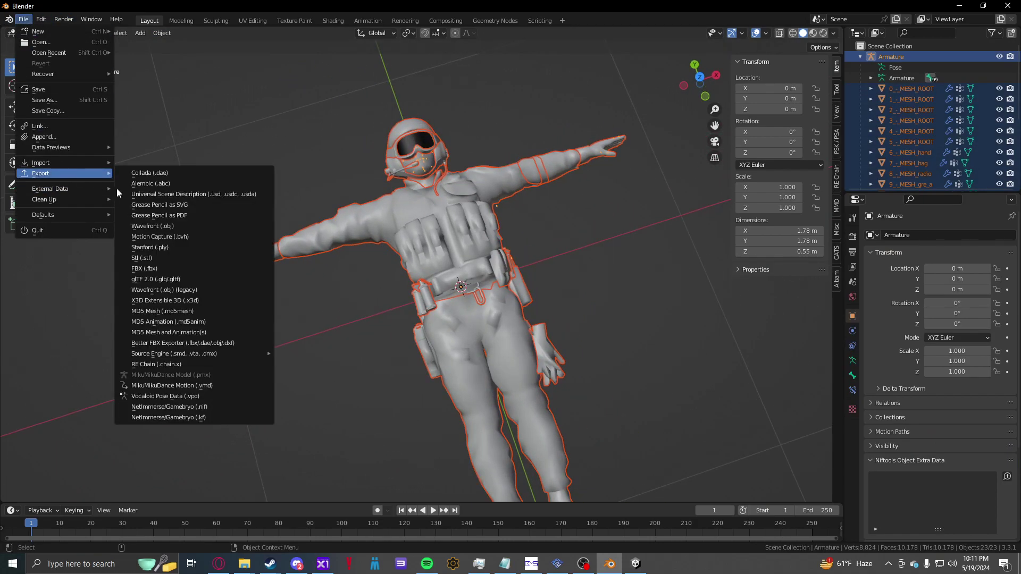
{"action": "left_click", "coordinate": [170, 173]}
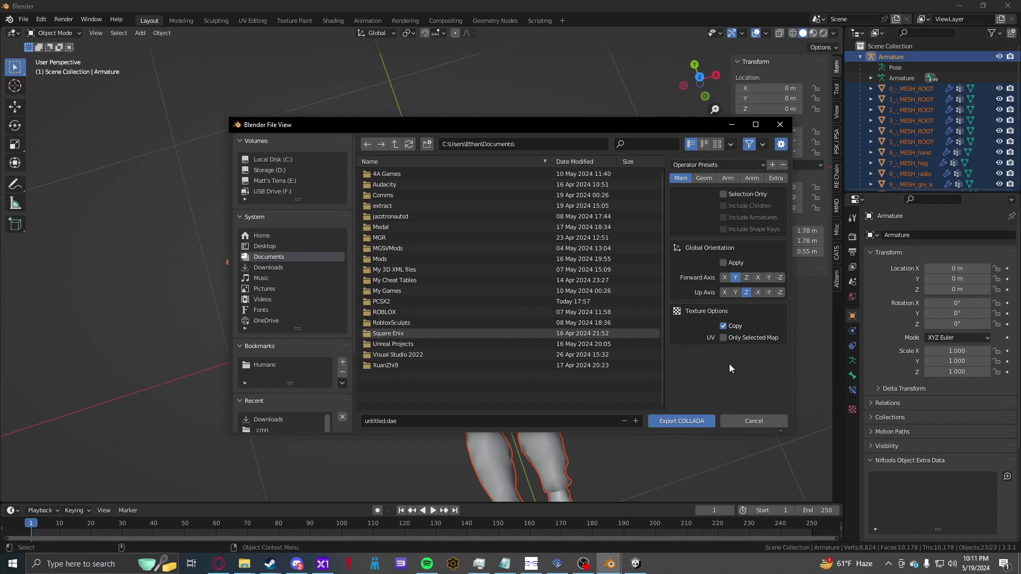
{"action": "left_click", "coordinate": [269, 269]}
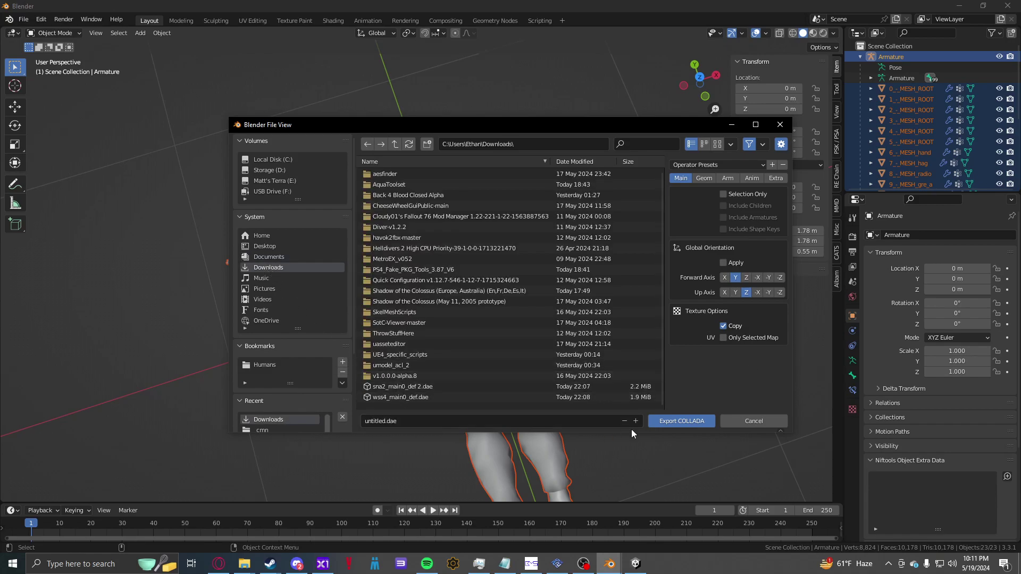
{"action": "left_click", "coordinate": [659, 423]}
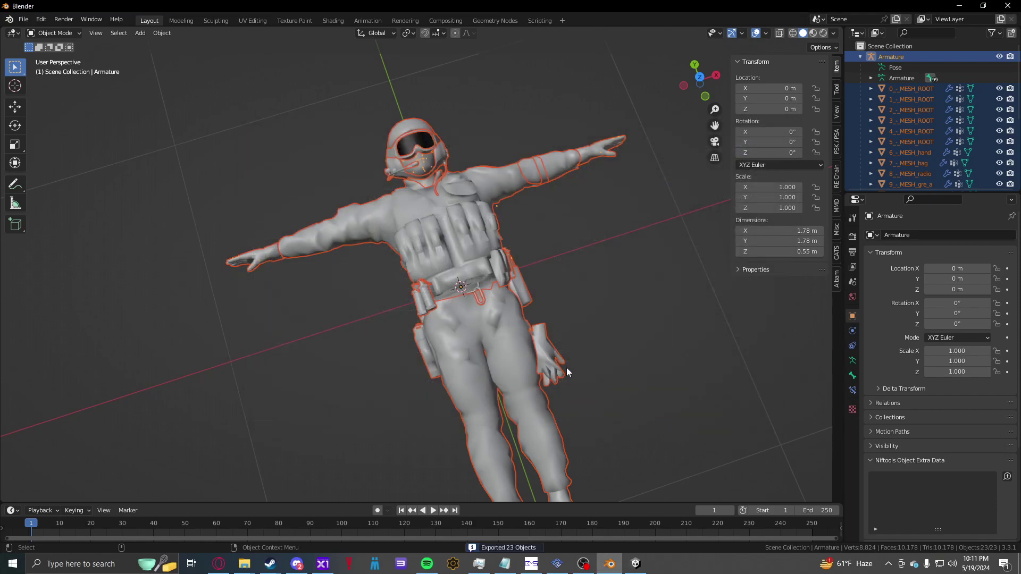
Step: Switch to Unity and move wss4_main0_def and sna2_main0_def 2 apart, clearing the middle of the scene
{"action": "scroll", "coordinate": [517, 359], "scroll_direction": "up", "scroll_amount": 4}
{"action": "left_click", "coordinate": [635, 565]}
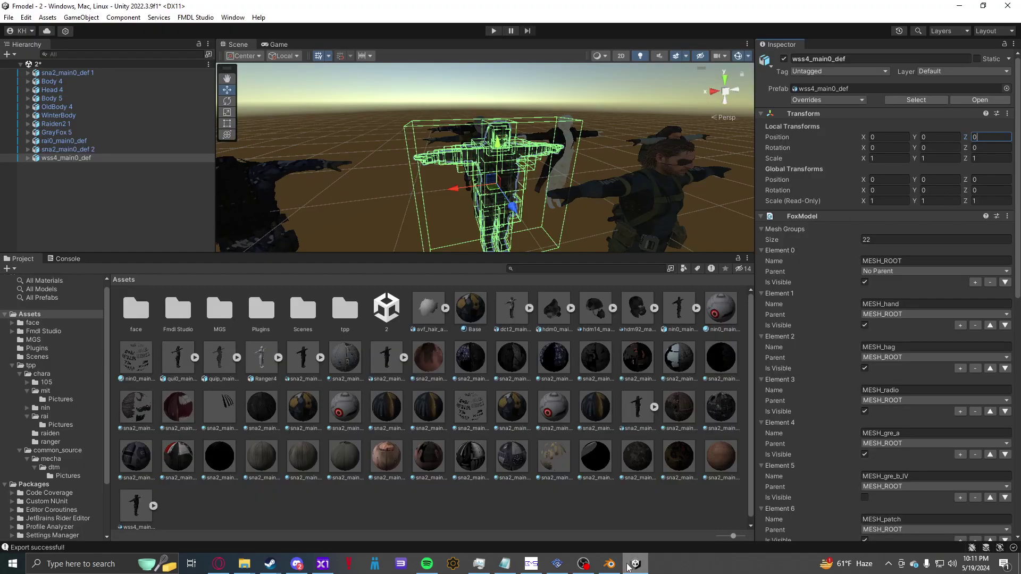
{"action": "left_click_drag", "start_coordinate": [464, 186], "coordinate": [598, 172]}
{"action": "left_click", "coordinate": [511, 169]}
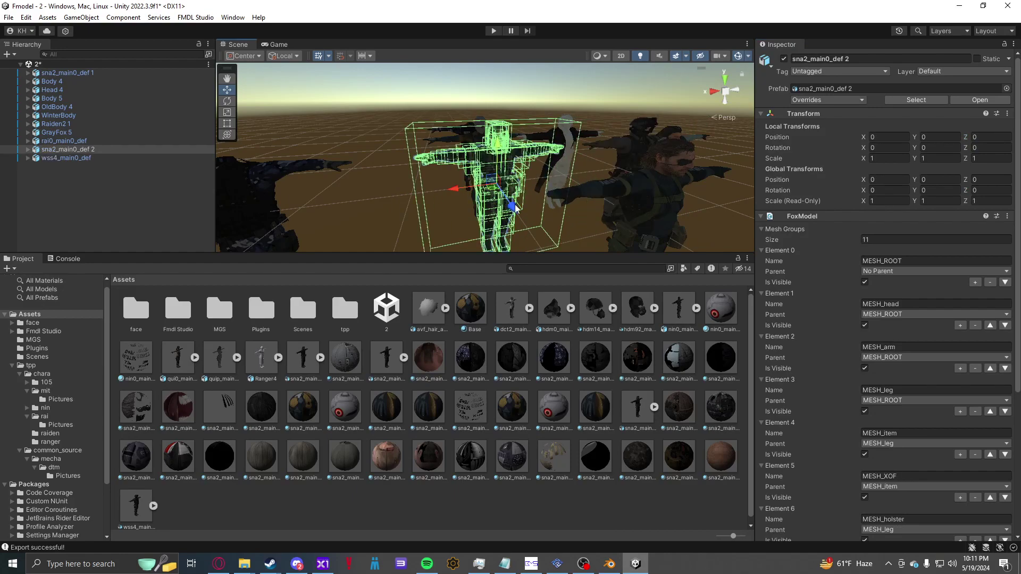
{"action": "left_click_drag", "start_coordinate": [515, 207], "coordinate": [460, 187]}
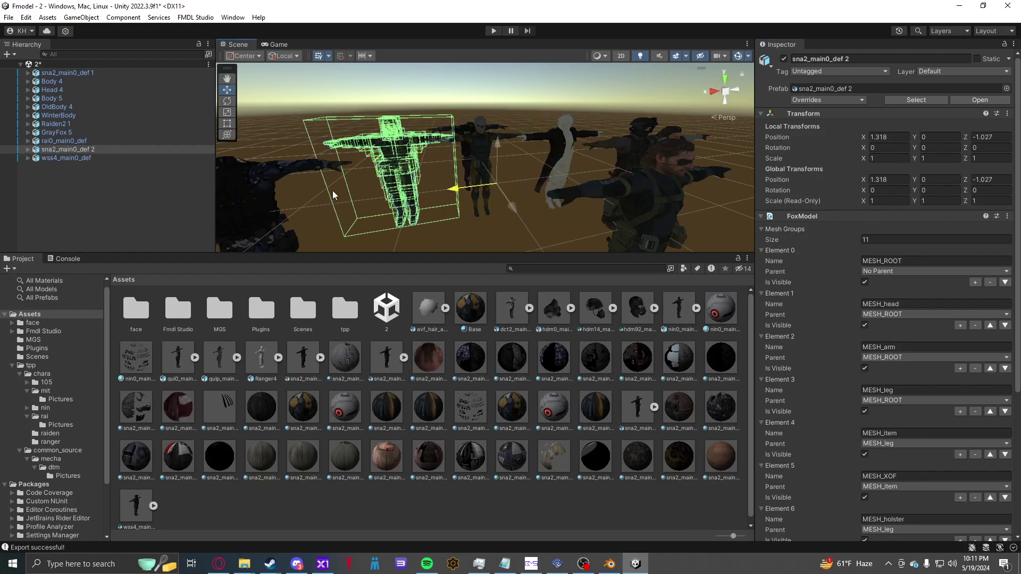
{"action": "left_click_drag", "start_coordinate": [330, 195], "coordinate": [290, 190]}
Step: Import untitled.dae from the Downloads folder into the Unity project's Assets
{"action": "left_click", "coordinate": [443, 245]}
{"action": "right_click_drag", "start_coordinate": [461, 200], "coordinate": [471, 210]}
{"action": "key", "text": "w"}
{"action": "key", "text": "alt+Tab"}
{"action": "key", "text": "alt+Tab"}
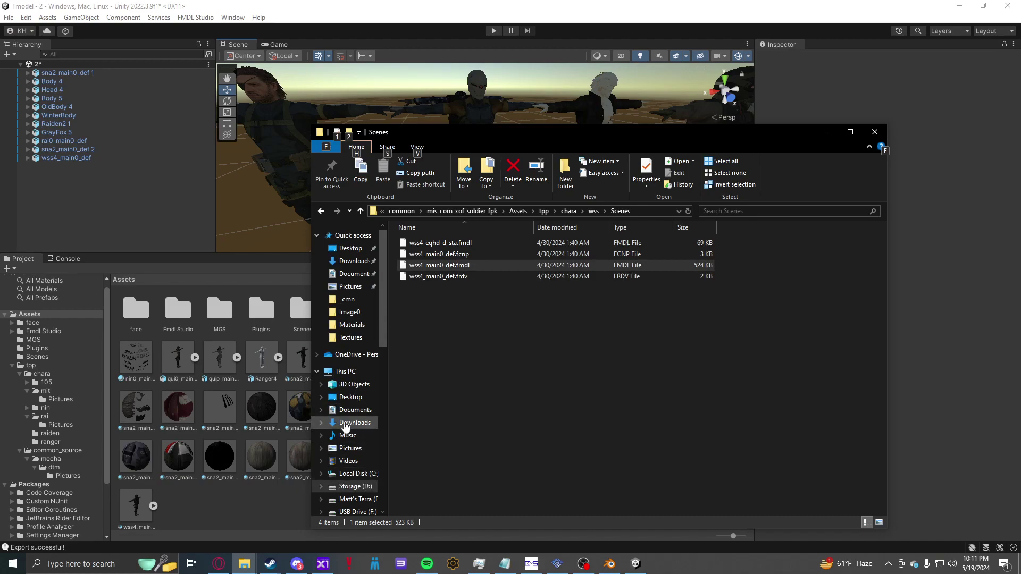
{"action": "left_click", "coordinate": [345, 423]}
{"action": "left_click_drag", "start_coordinate": [426, 257], "coordinate": [217, 498]}
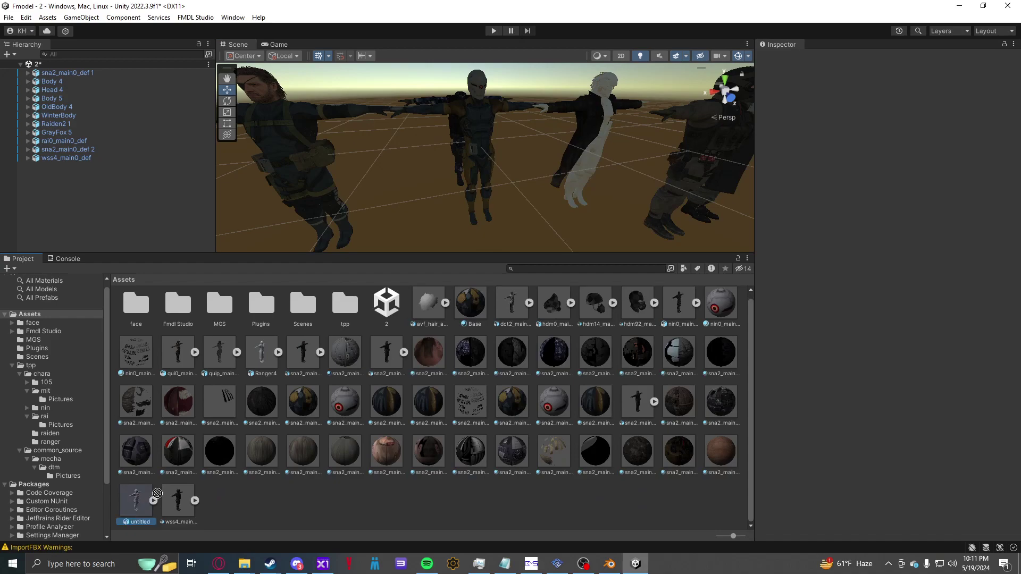
Step: Place the untitled model in the scene with position 0, 0, 0 and X rotation 0
{"action": "left_click_drag", "start_coordinate": [157, 494], "coordinate": [505, 205]}
{"action": "type", "text": "0"}
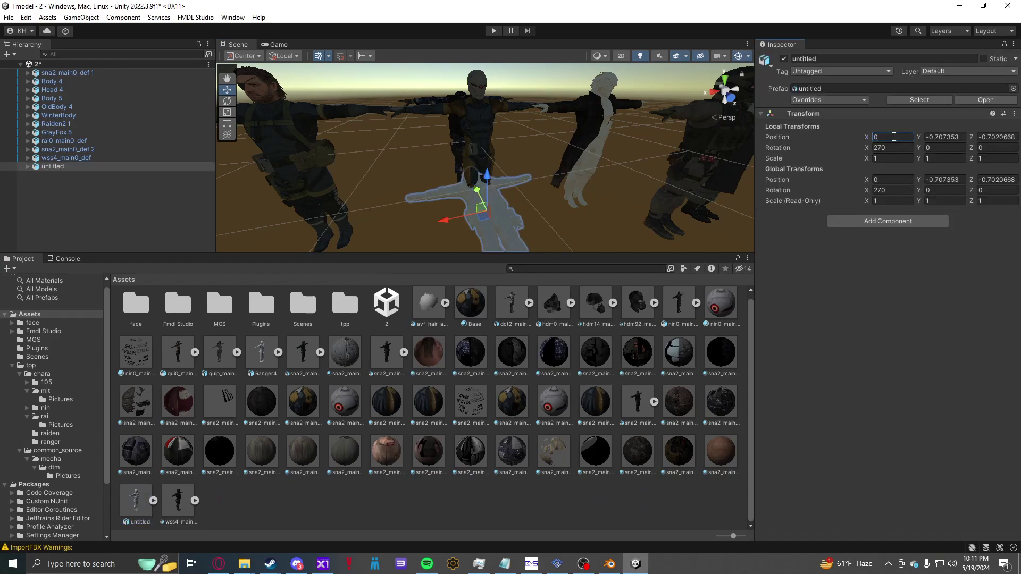
{"action": "type", "text": "0"}
{"action": "left_click", "coordinate": [999, 137]}
{"action": "type", "text": "0"}
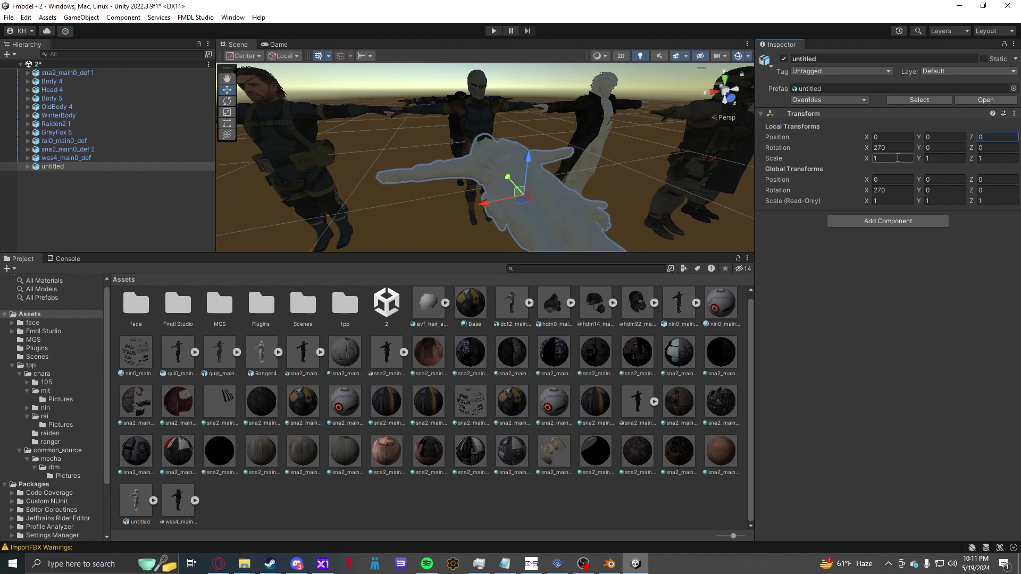
{"action": "type", "text": "0"}
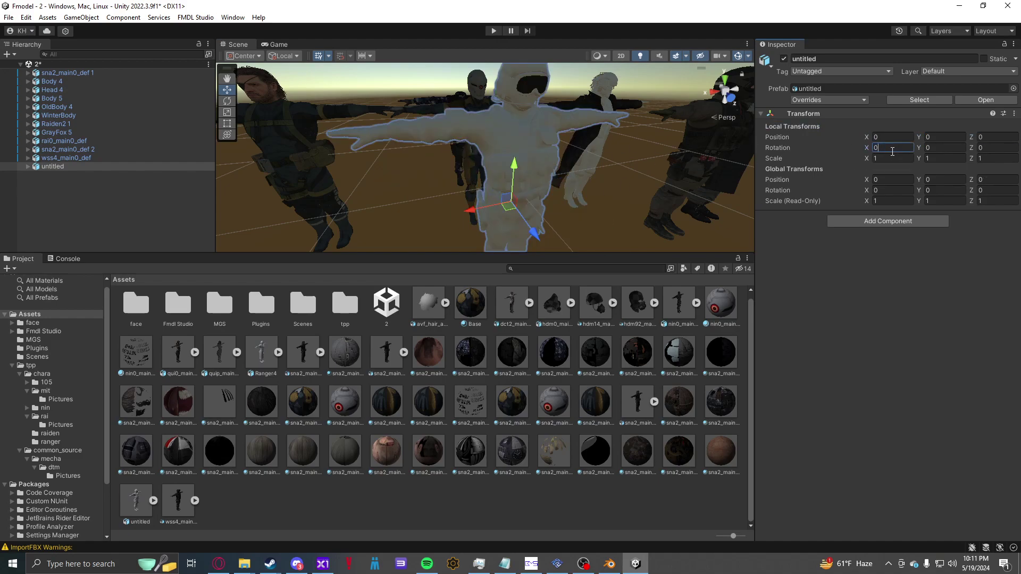
Step: Compare the imported soldier with wss4_main0_def and inspect the material on the original's 3 - MESH_ROOT torso mesh
{"action": "right_click_drag", "start_coordinate": [589, 161], "coordinate": [516, 169]}
{"action": "key", "text": "w"}
{"action": "key", "text": "s"}
{"action": "key", "text": "w"}
{"action": "key", "text": "s"}
{"action": "left_click", "coordinate": [451, 162]}
{"action": "left_click", "coordinate": [636, 120]}
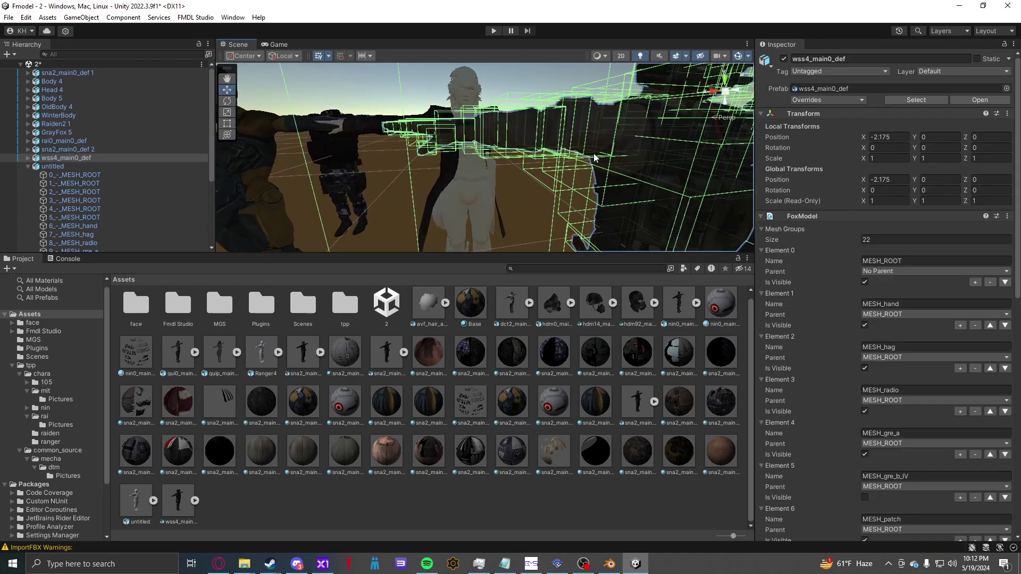
{"action": "left_click", "coordinate": [623, 136]}
{"action": "key", "text": "a"}
{"action": "right_click_drag", "start_coordinate": [623, 136], "coordinate": [665, 144]}
{"action": "right_click_drag", "start_coordinate": [600, 151], "coordinate": [591, 155]}
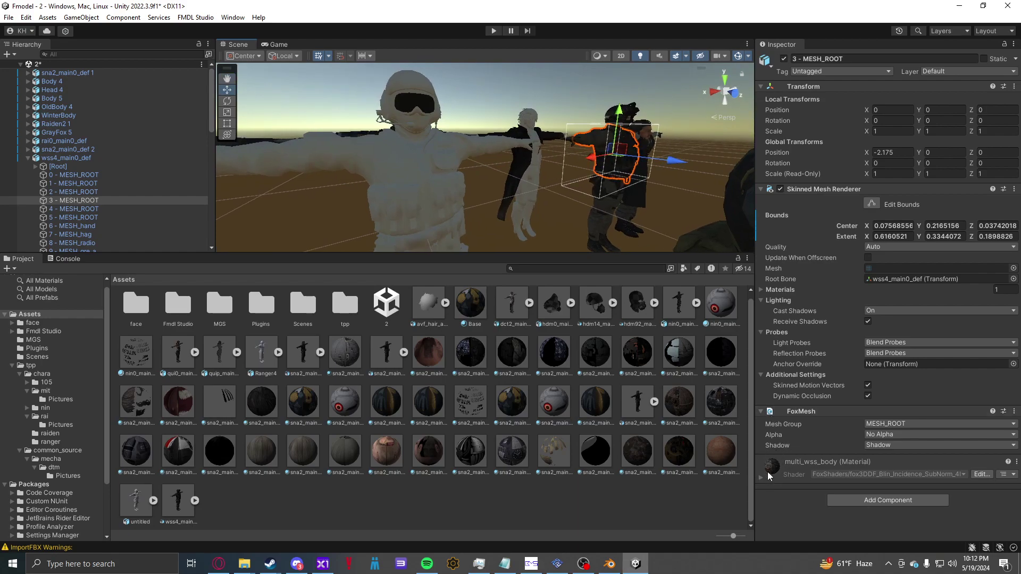
Step: Apply the multi_wss_body material to the imported model's torso mesh 3_-_MESH_ROOT and select that mesh
{"action": "right_click_drag", "start_coordinate": [583, 218], "coordinate": [548, 209]}
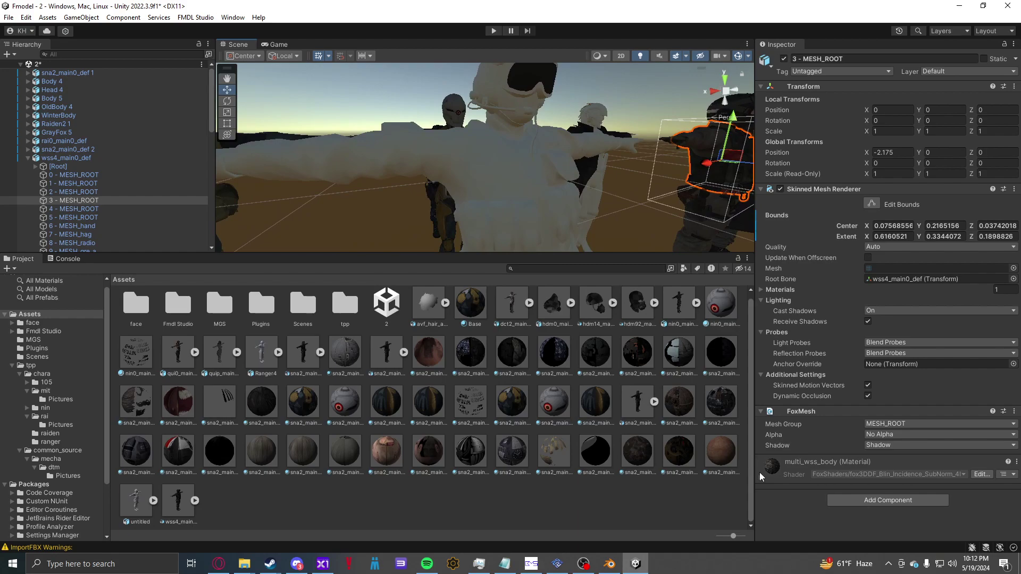
{"action": "right_click_drag", "start_coordinate": [484, 168], "coordinate": [507, 173]}
{"action": "left_click", "coordinate": [497, 165]}
{"action": "left_click", "coordinate": [496, 162]}
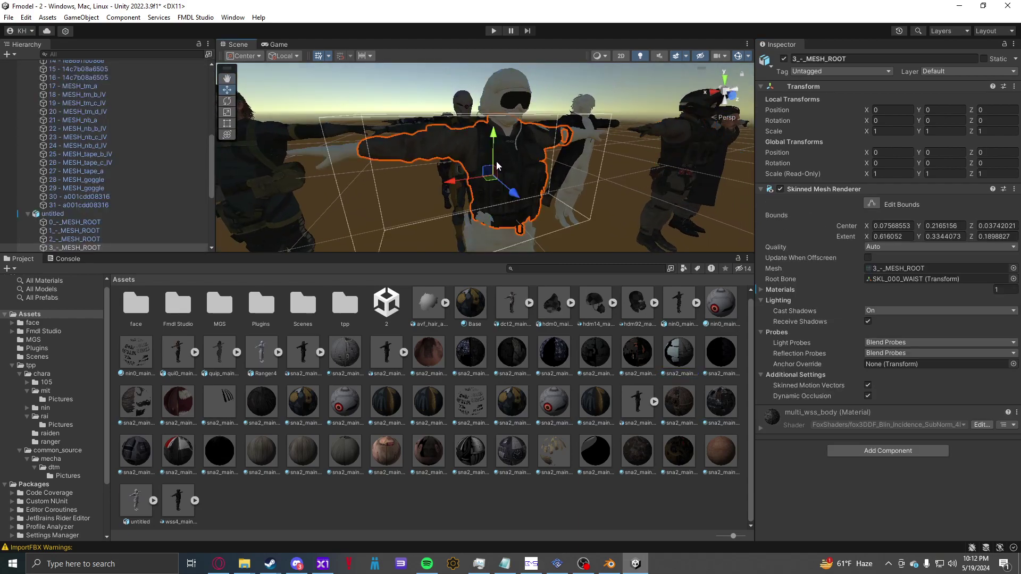
Step: Create a variant of the multi_wss_body material for the torso renderer and assign a different texture to its Base_Tex_SRGB
{"action": "left_click", "coordinate": [1016, 413]}
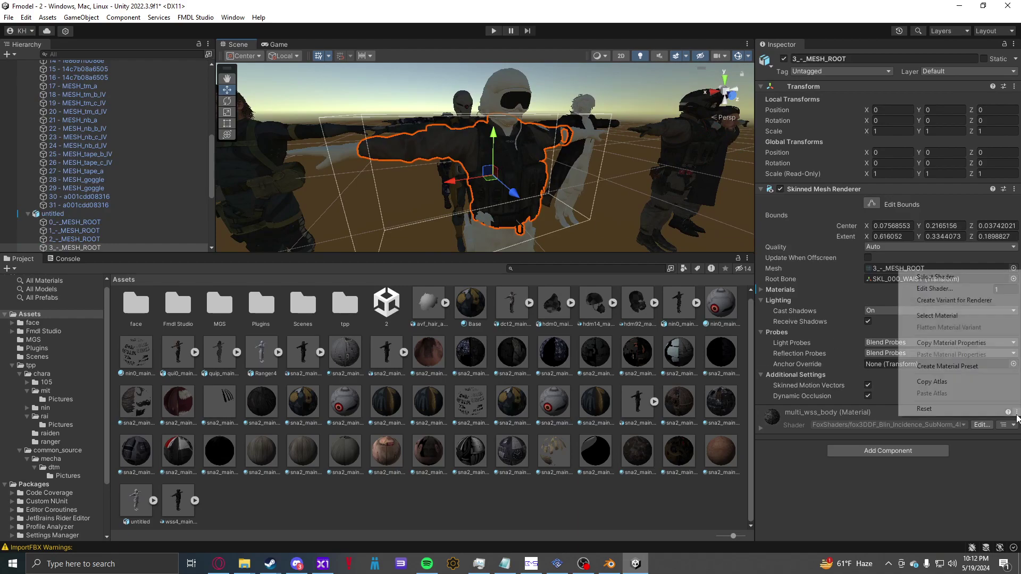
{"action": "left_click", "coordinate": [938, 301]}
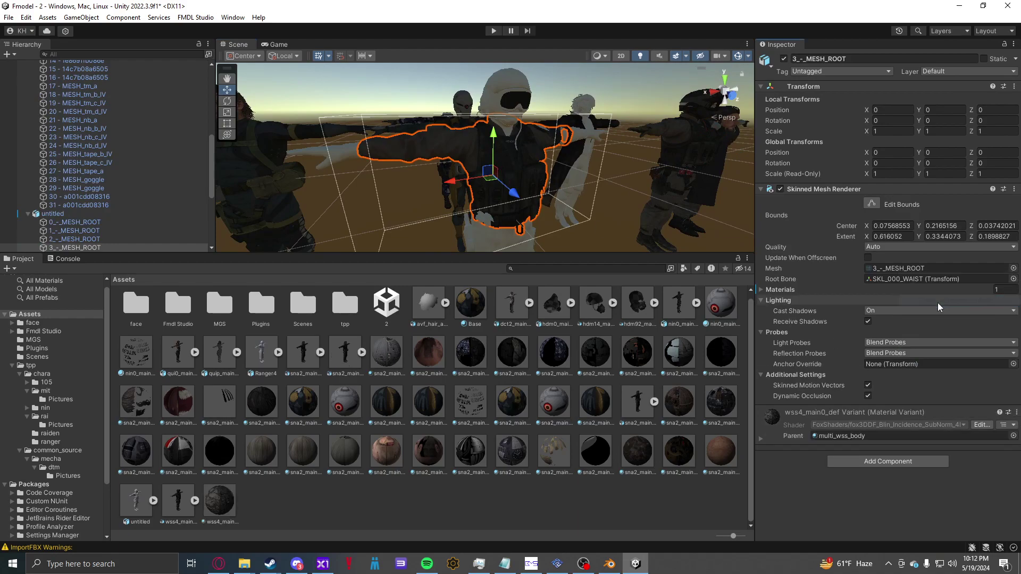
{"action": "left_click", "coordinate": [764, 438]}
{"action": "scroll", "coordinate": [771, 413], "scroll_direction": "down", "scroll_amount": 10}
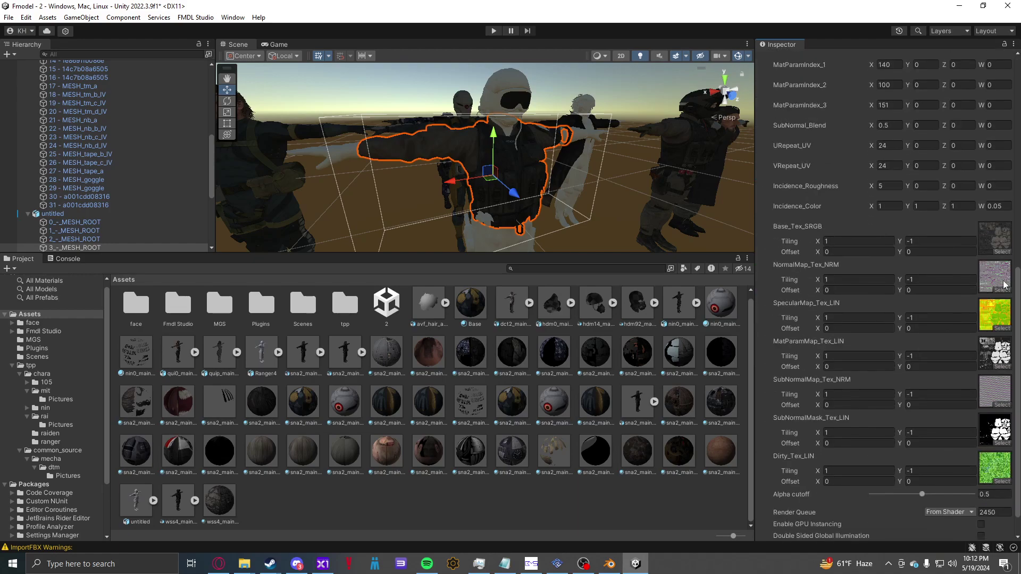
{"action": "left_click", "coordinate": [1007, 252]}
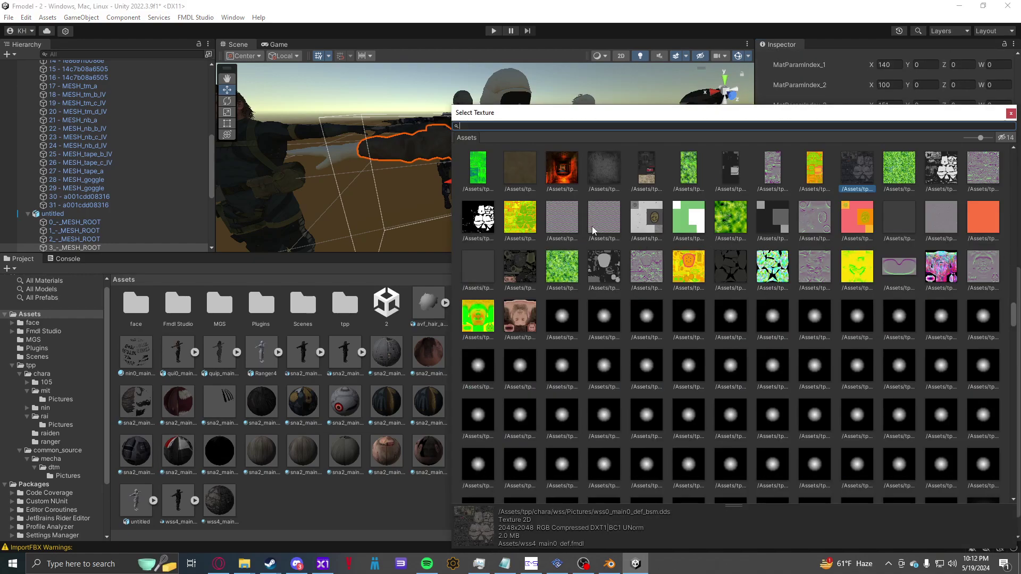
{"action": "double_click", "coordinate": [602, 269]}
{"action": "right_click_drag", "start_coordinate": [598, 204], "coordinate": [584, 183]}
{"action": "left_click_drag", "start_coordinate": [583, 183], "coordinate": [585, 190], "text": "alt"}
Step: Switch to File Explorer and open the Documents\Mods\MGSV folder
{"action": "key", "text": "super+Tab"}
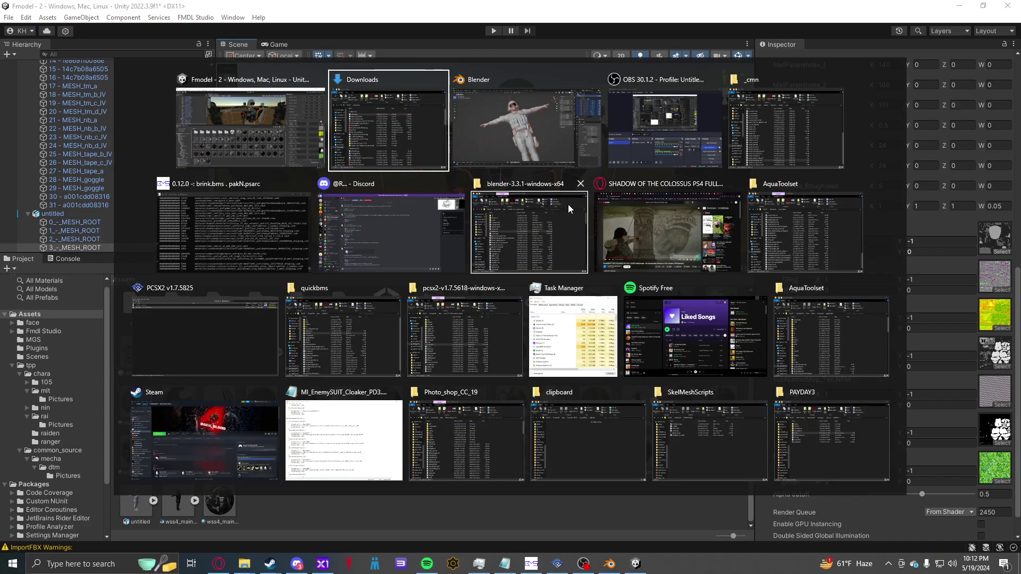
{"action": "left_click", "coordinate": [359, 198]}
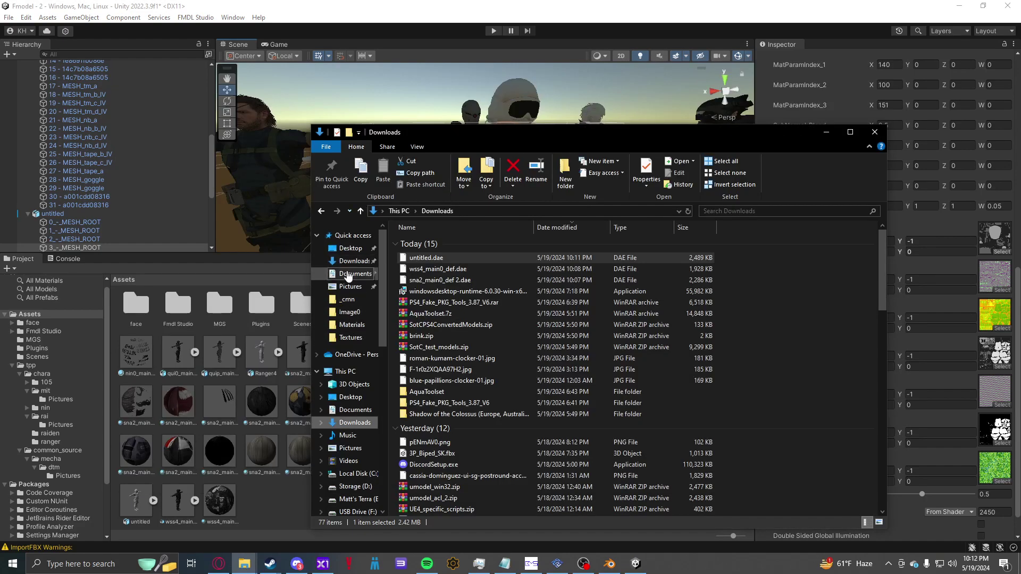
{"action": "left_click", "coordinate": [348, 274]}
{"action": "double_click", "coordinate": [424, 330]}
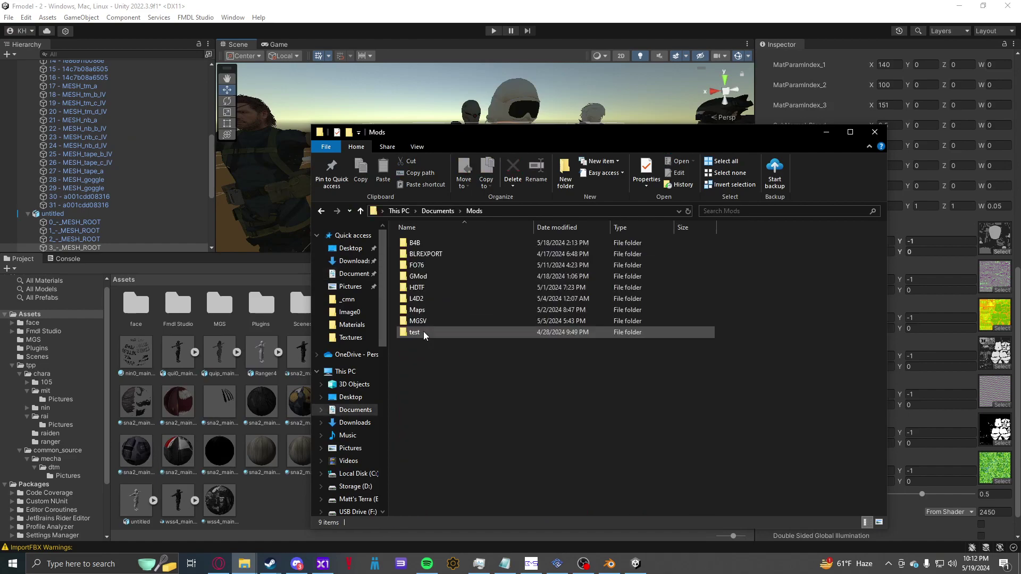
{"action": "double_click", "coordinate": [420, 321]}
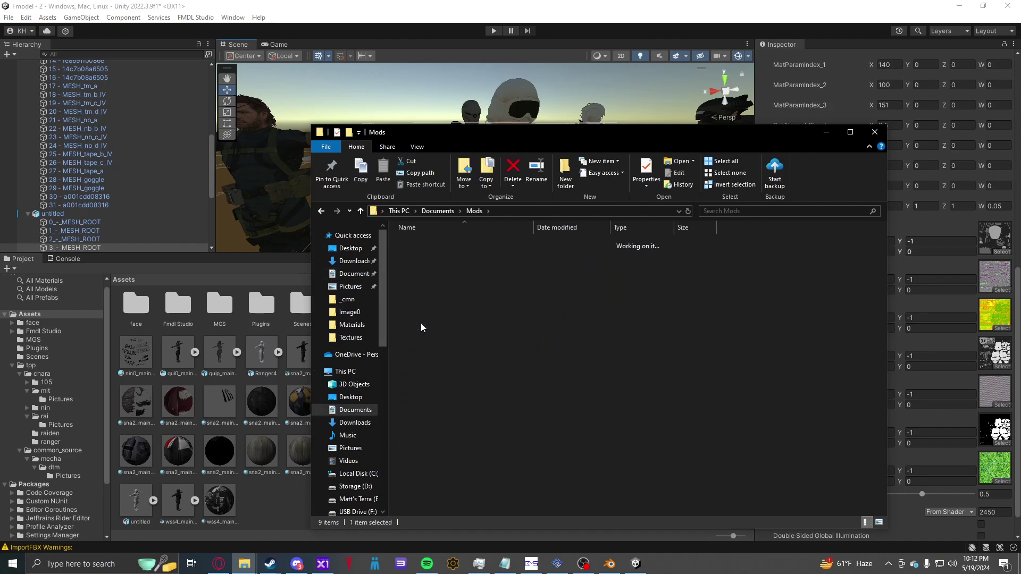
{"action": "left_click", "coordinate": [29, 314]}
{"action": "key", "text": "alt+Tab"}
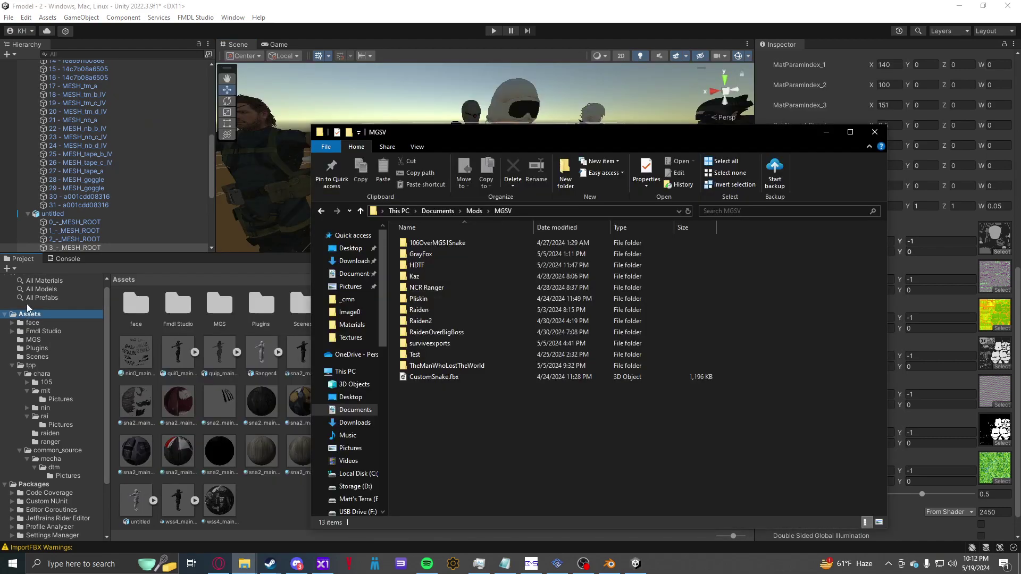
Step: Browse the GrayFox mod's folder structure down to Mod\Assets\tpp\pack\player\parts
{"action": "double_click", "coordinate": [420, 253]}
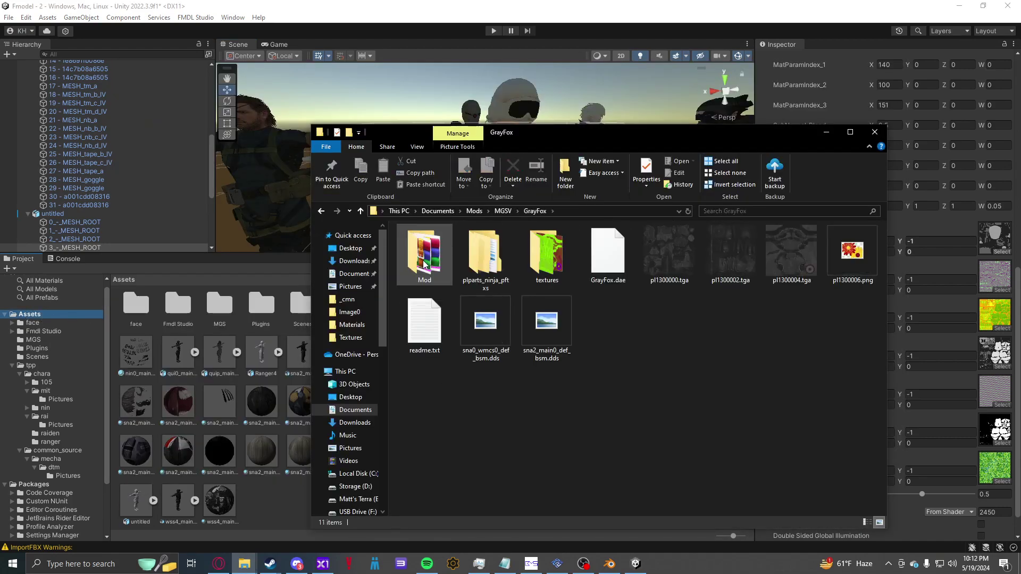
{"action": "left_click", "coordinate": [424, 266]}
{"action": "double_click", "coordinate": [425, 264]}
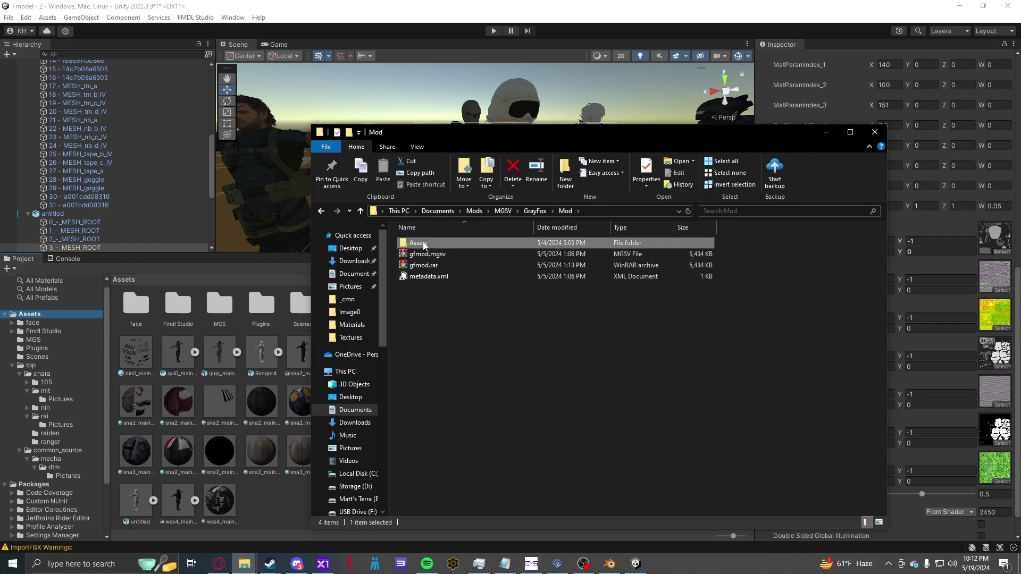
{"action": "double_click", "coordinate": [423, 244]}
{"action": "double_click", "coordinate": [414, 243]}
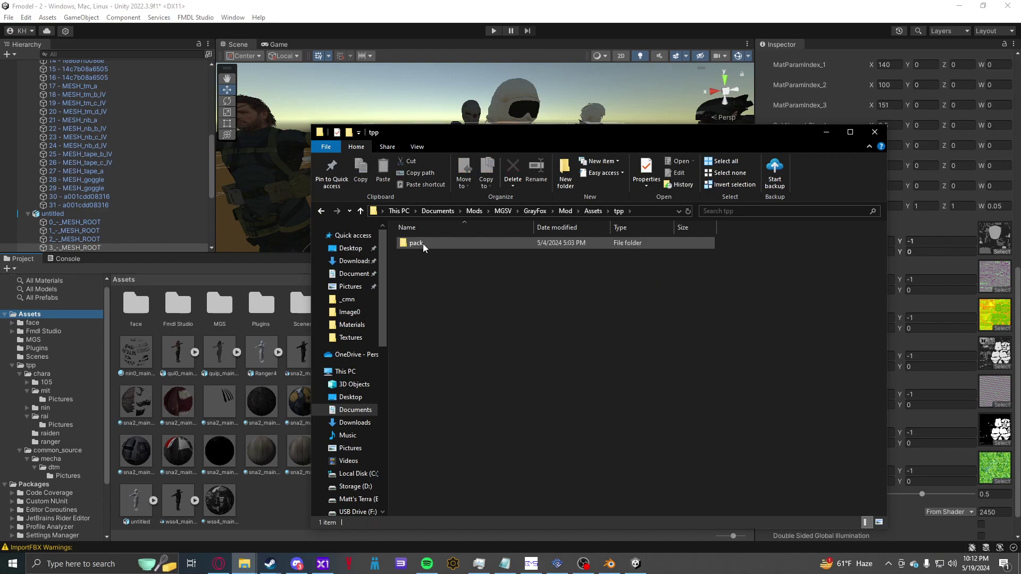
{"action": "left_click", "coordinate": [423, 244]}
{"action": "key", "text": "alt+Left"}
{"action": "key", "text": "alt+Left"}
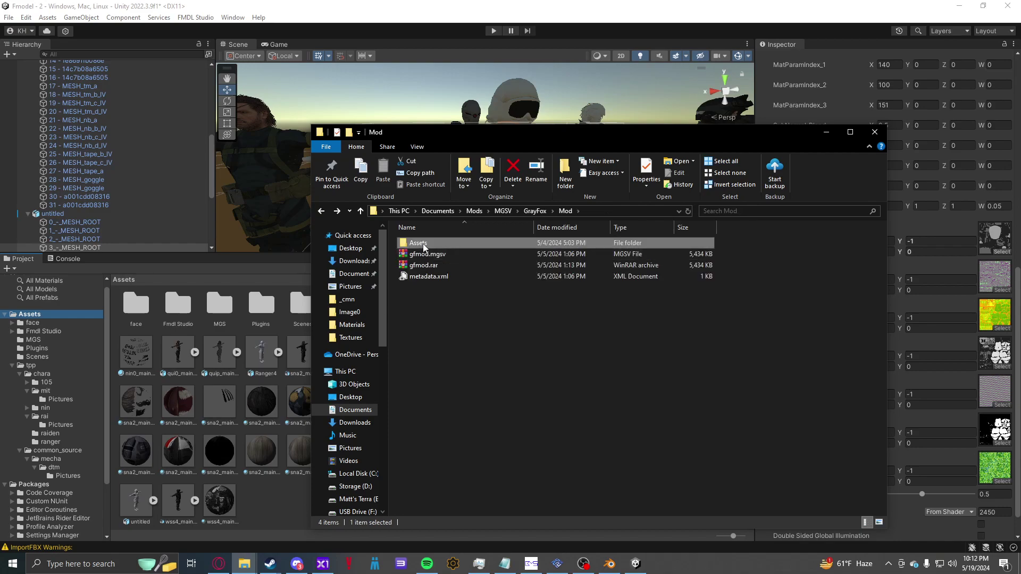
{"action": "double_click", "coordinate": [424, 243]}
{"action": "double_click", "coordinate": [423, 243]}
{"action": "double_click", "coordinate": [424, 243]}
{"action": "double_click", "coordinate": [423, 243]}
{"action": "double_click", "coordinate": [424, 244]}
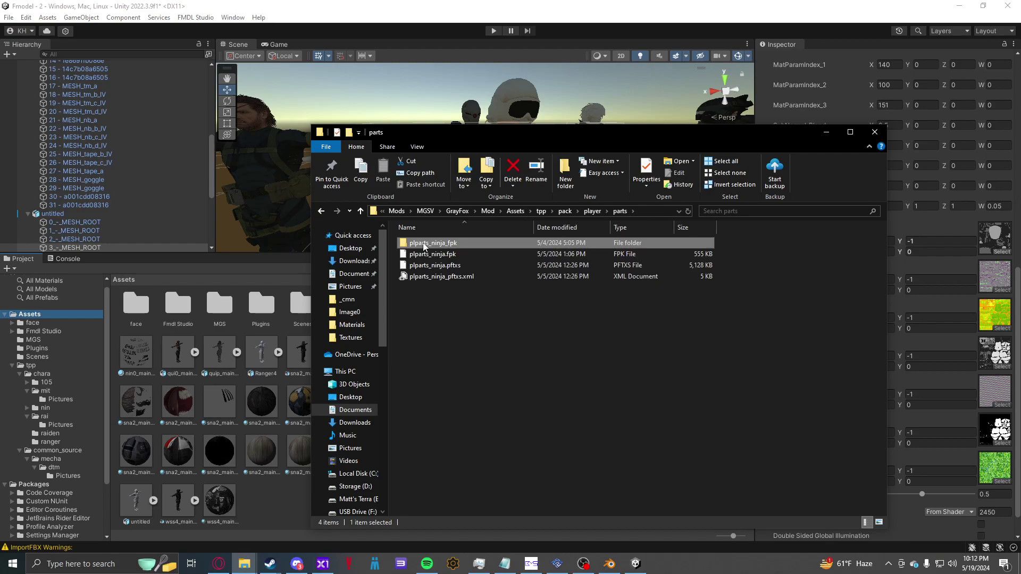
Step: Examine the plparts_ninja package files in the parts folder, particularly plparts_ninja.pftxs
{"action": "left_click", "coordinate": [423, 285]}
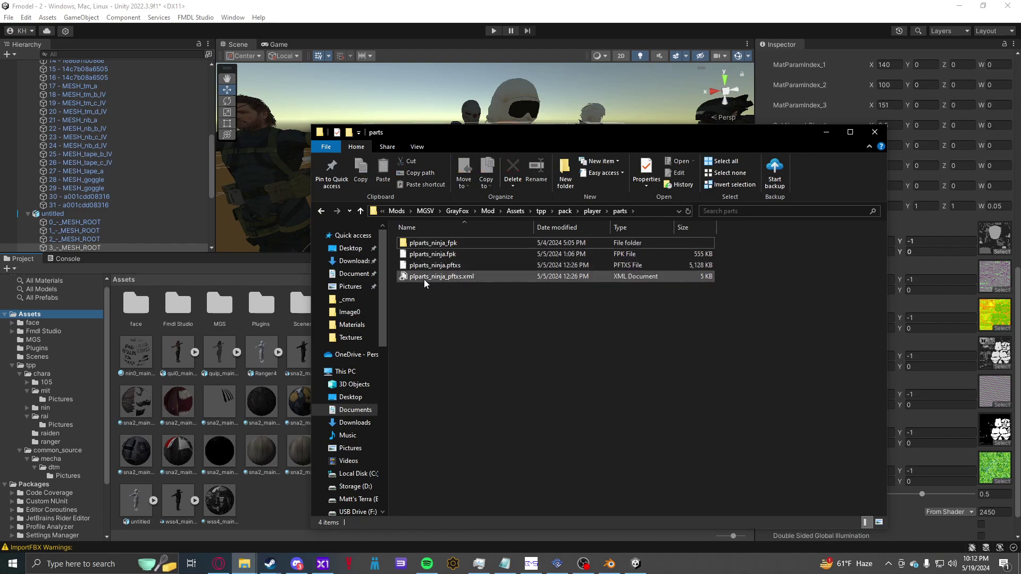
{"action": "left_click", "coordinate": [426, 269]}
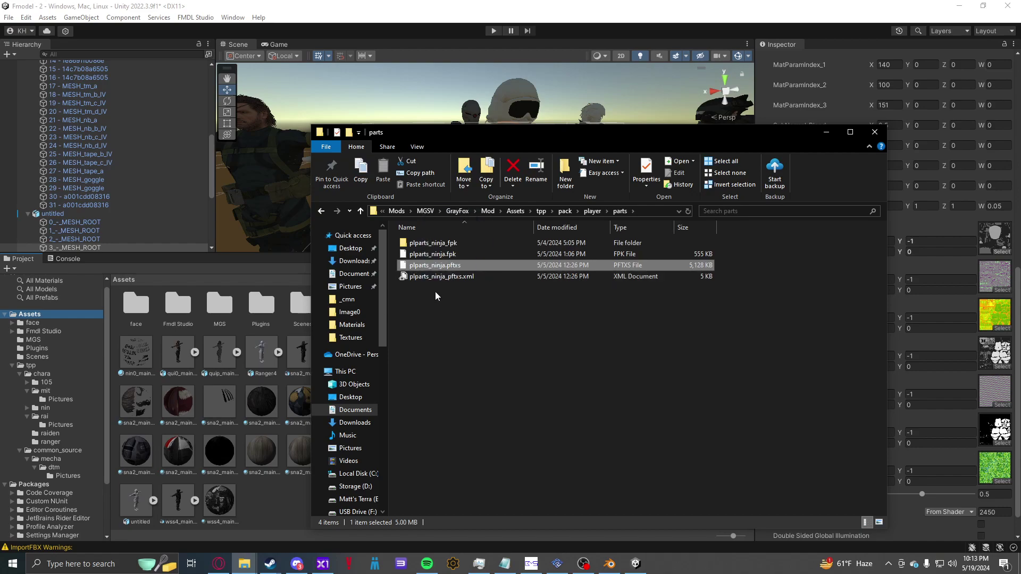
{"action": "left_click", "coordinate": [435, 292]}
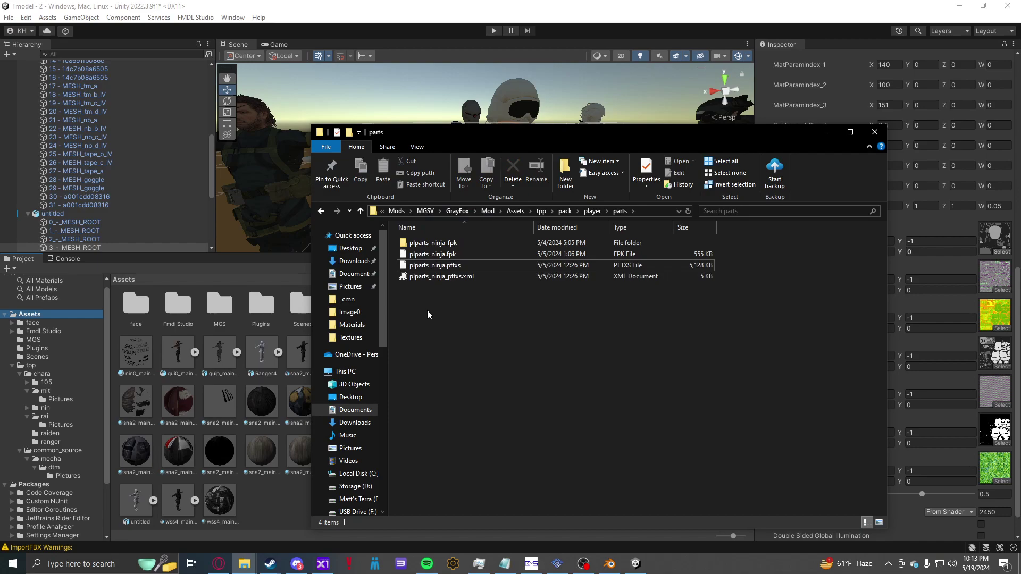
Step: Return to the MGSV folder and open the Storage (D:) drive in a separate window
{"action": "left_click", "coordinate": [424, 213]}
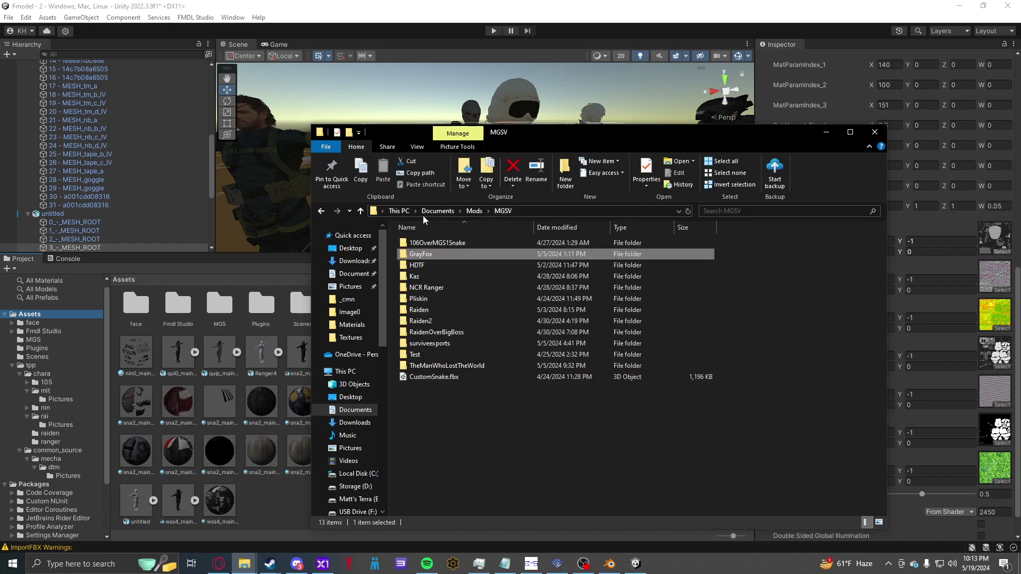
{"action": "right_click", "coordinate": [349, 486]}
{"action": "left_click", "coordinate": [405, 252]}
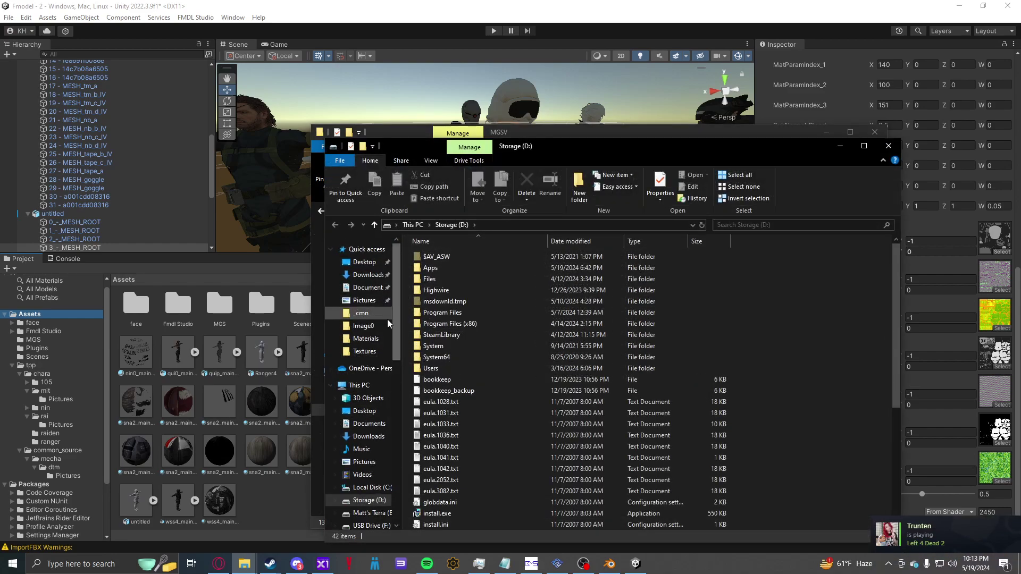
Step: Open the FoxTool.v0.2.6 folder under D:\Apps\MGS and place its window beside the MGSV mods window
{"action": "double_click", "coordinate": [429, 279]}
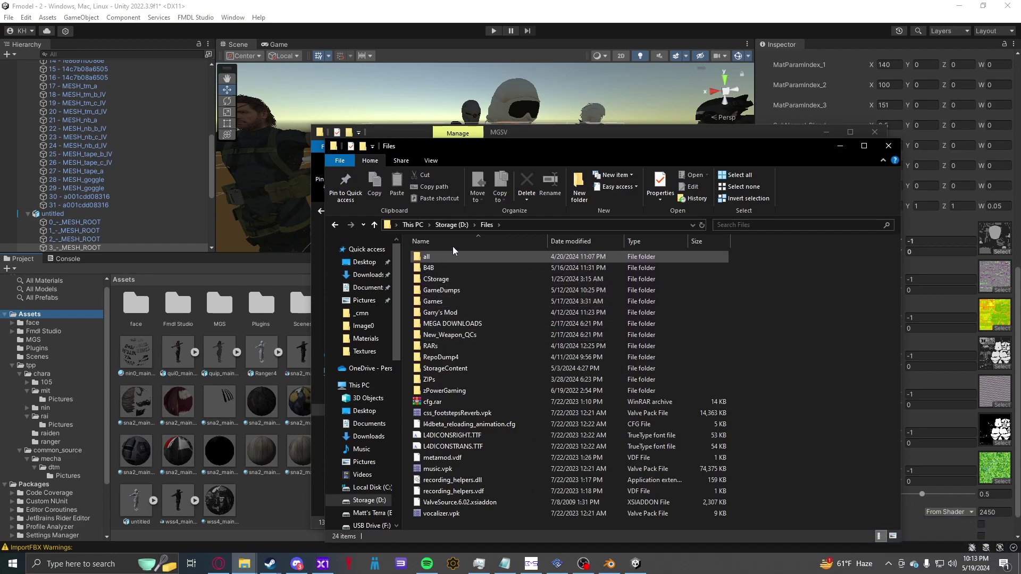
{"action": "left_click", "coordinate": [462, 226]}
{"action": "double_click", "coordinate": [442, 262]}
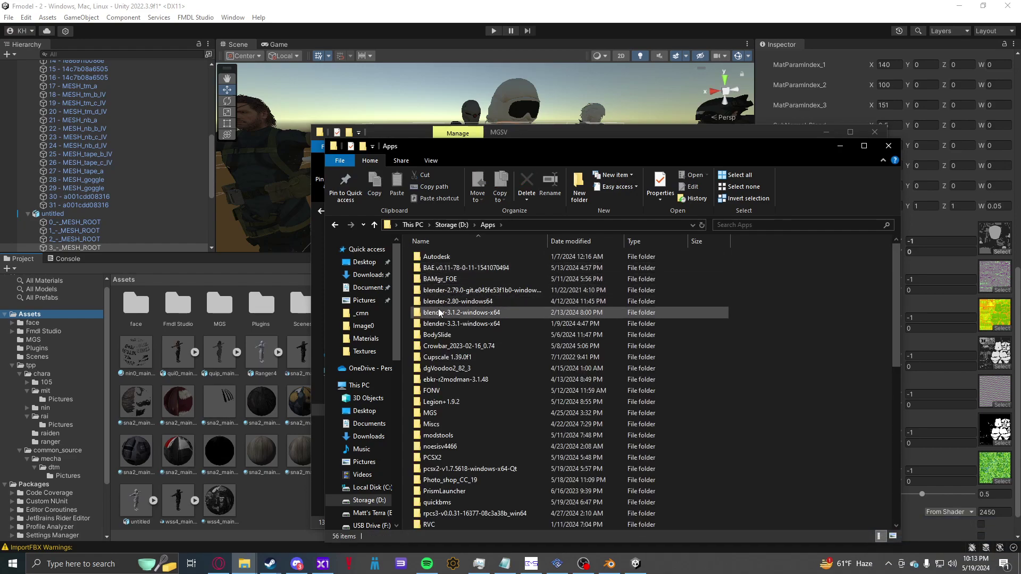
{"action": "scroll", "coordinate": [439, 315], "scroll_direction": "down", "scroll_amount": 3}
{"action": "double_click", "coordinate": [439, 324]}
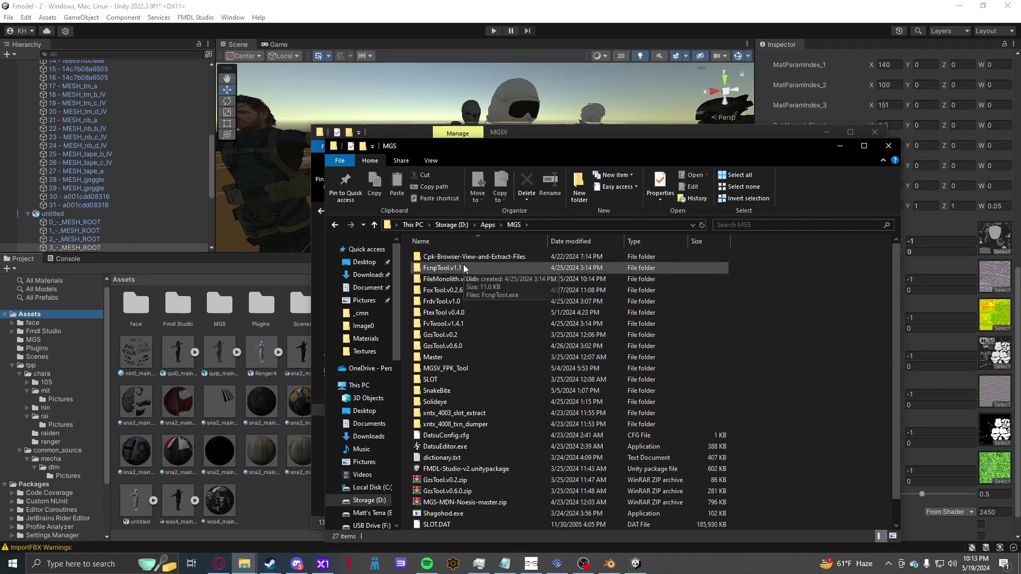
{"action": "left_click", "coordinate": [454, 291]}
{"action": "double_click", "coordinate": [454, 291]}
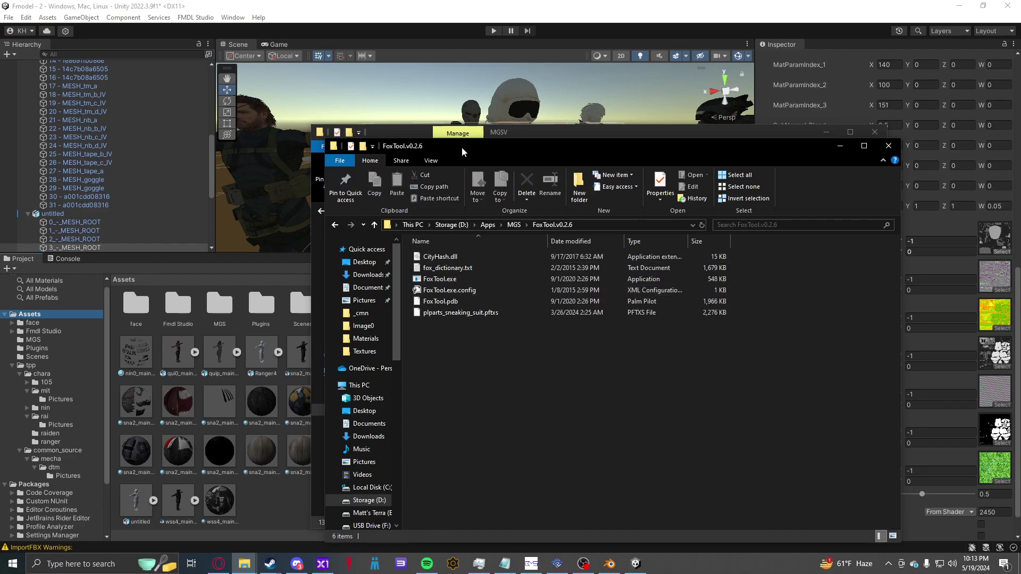
{"action": "left_click_drag", "start_coordinate": [462, 145], "coordinate": [162, 119]}
Step: Open the GrayFox mod's Mod\Assets\tpp\pack\player\parts folder beside the FoxTool folder
{"action": "left_click", "coordinate": [660, 409]}
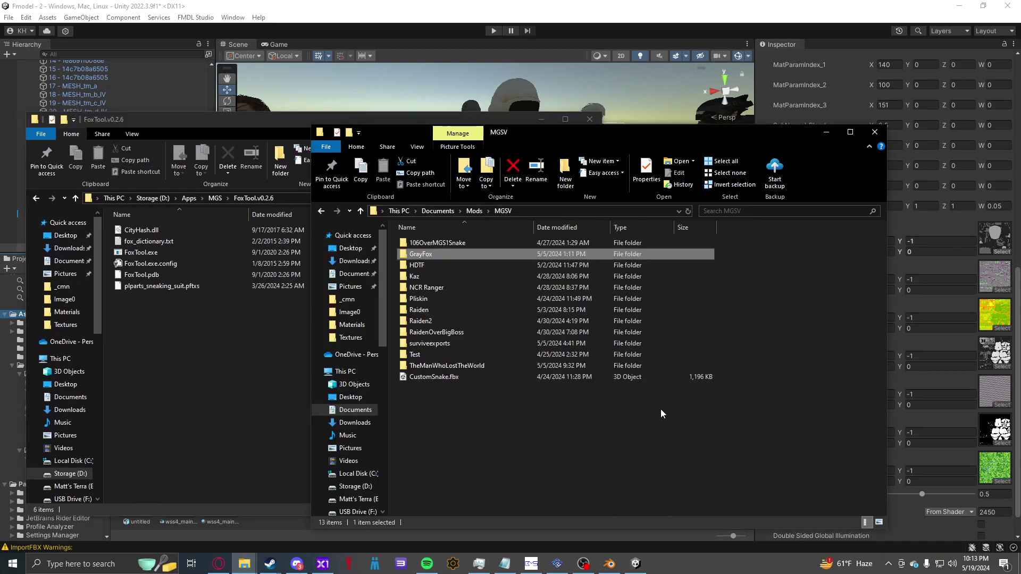
{"action": "double_click", "coordinate": [428, 253]}
{"action": "double_click", "coordinate": [427, 250]}
{"action": "double_click", "coordinate": [426, 251]}
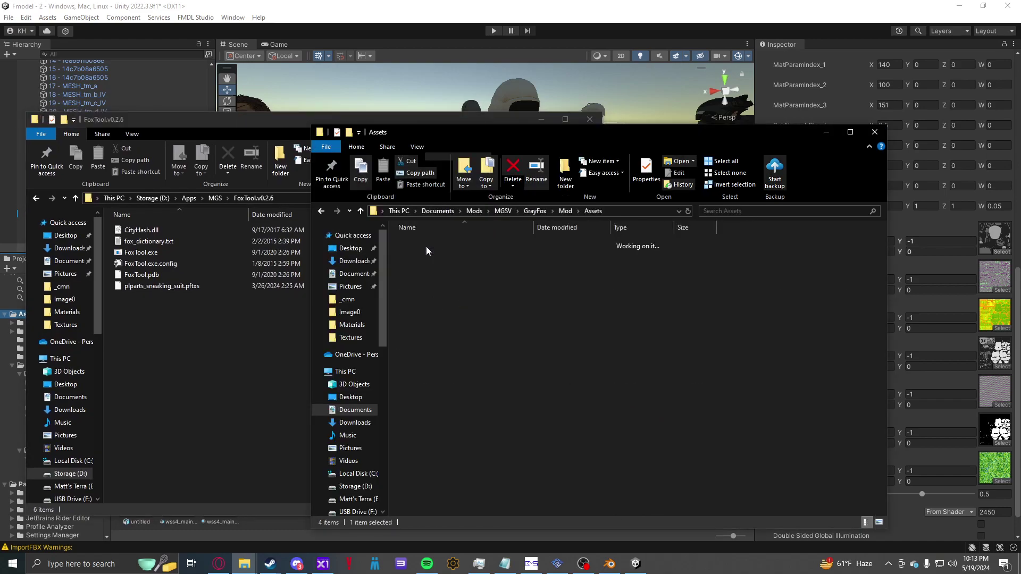
{"action": "double_click", "coordinate": [426, 243]}
{"action": "double_click", "coordinate": [427, 243]}
{"action": "double_click", "coordinate": [426, 244]}
{"action": "double_click", "coordinate": [426, 243]}
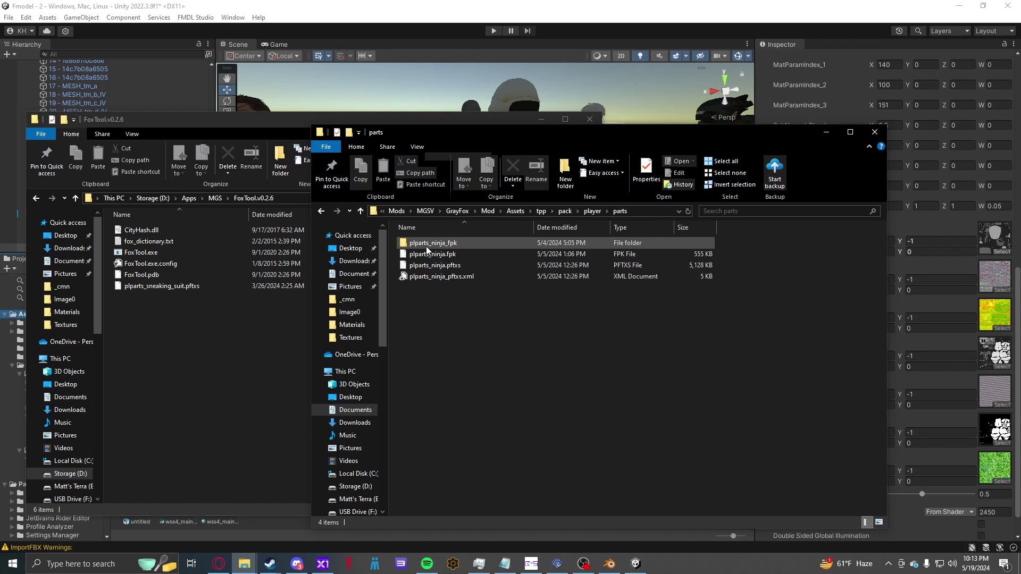
Step: Delete plparts_ninja_pftxs.xml and try to unpack plparts_ninja.pftxs with FoxTool.exe
{"action": "left_click", "coordinate": [433, 278]}
{"action": "right_click", "coordinate": [433, 277]}
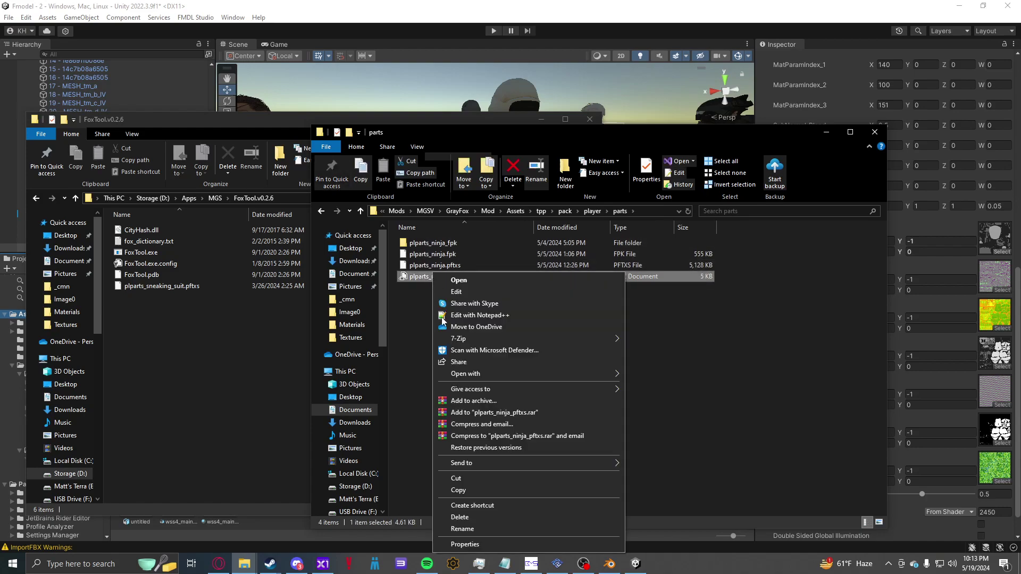
{"action": "left_click", "coordinate": [475, 519]}
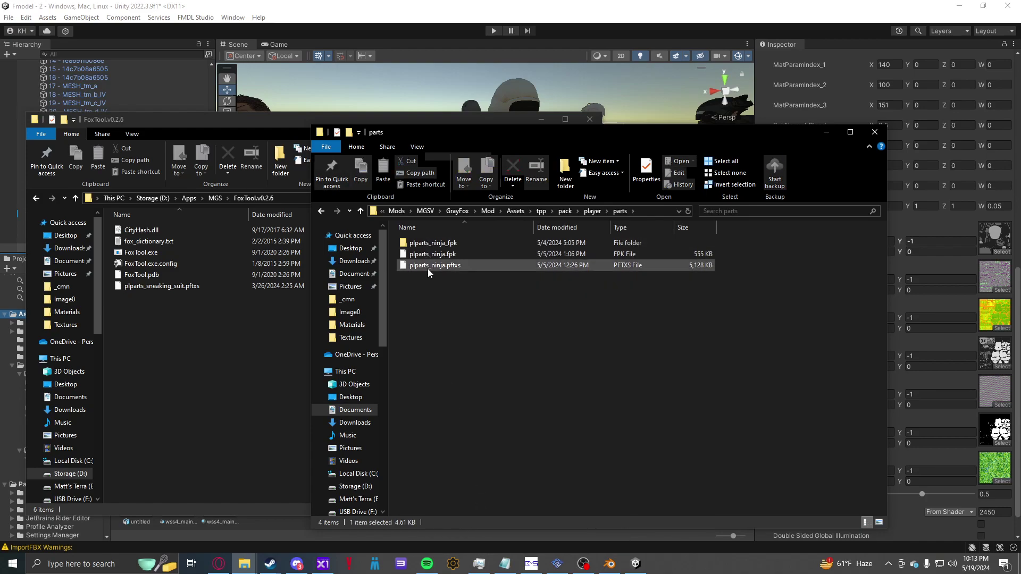
{"action": "left_click_drag", "start_coordinate": [426, 266], "coordinate": [137, 255]}
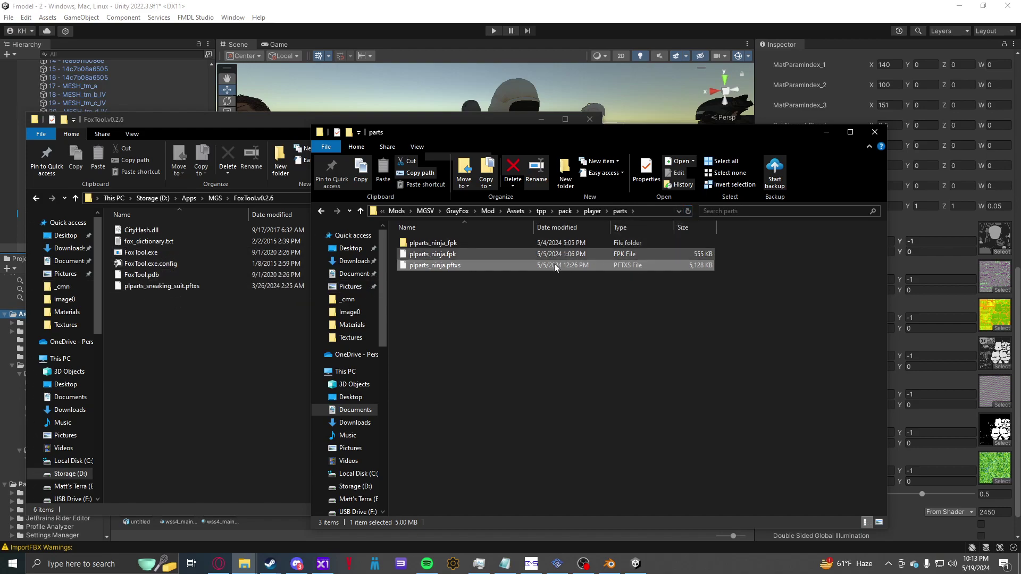
{"action": "left_click_drag", "start_coordinate": [424, 269], "coordinate": [154, 252]}
Step: Try to unpack plparts_ninja.pftxs with MGSV_FPK_Tool.exe, then return to the MGS tools folder
{"action": "left_click", "coordinate": [215, 198]}
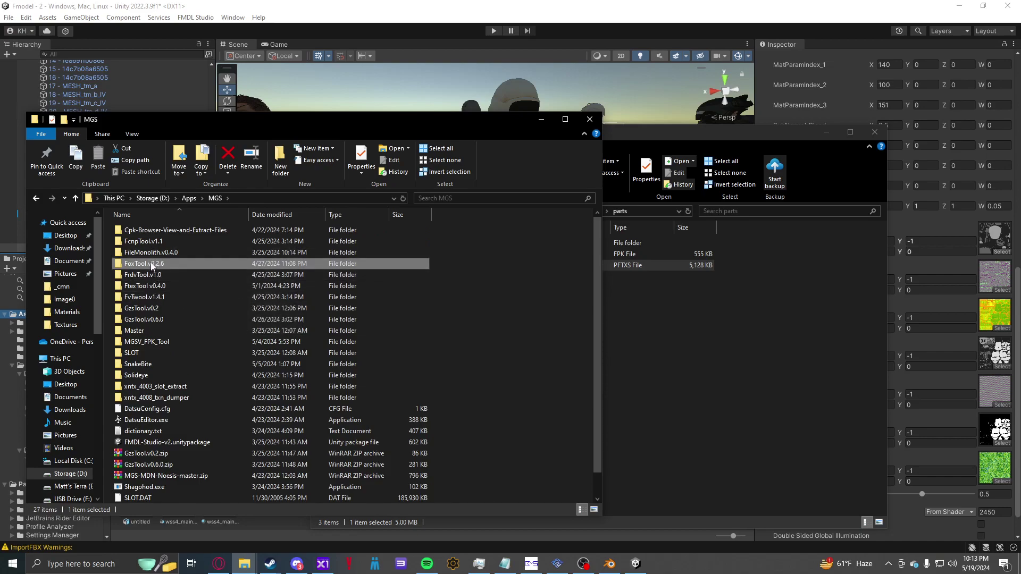
{"action": "double_click", "coordinate": [139, 342]}
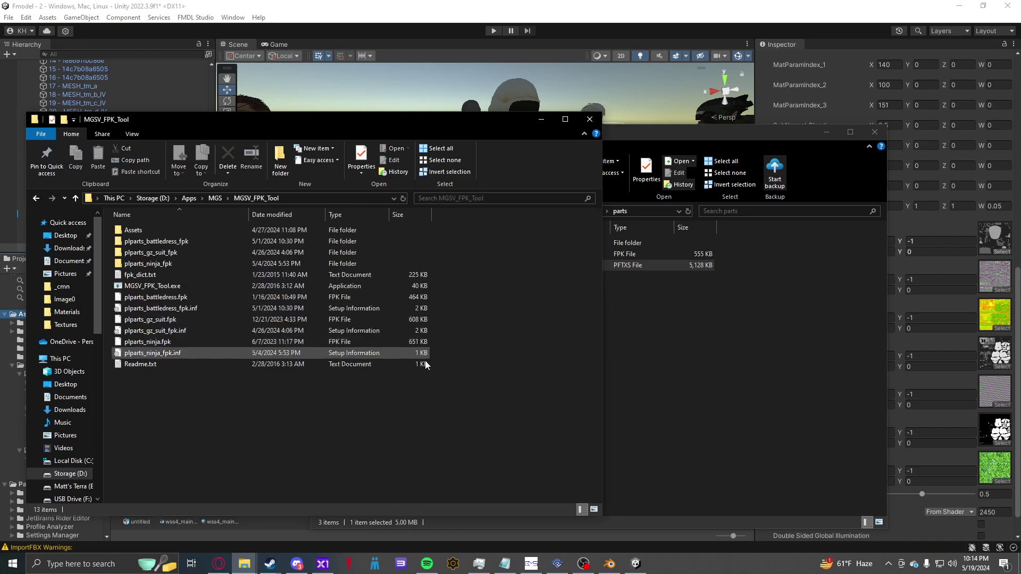
{"action": "left_click", "coordinate": [622, 341]}
{"action": "left_click", "coordinate": [417, 267]}
{"action": "left_click_drag", "start_coordinate": [417, 267], "coordinate": [150, 288]}
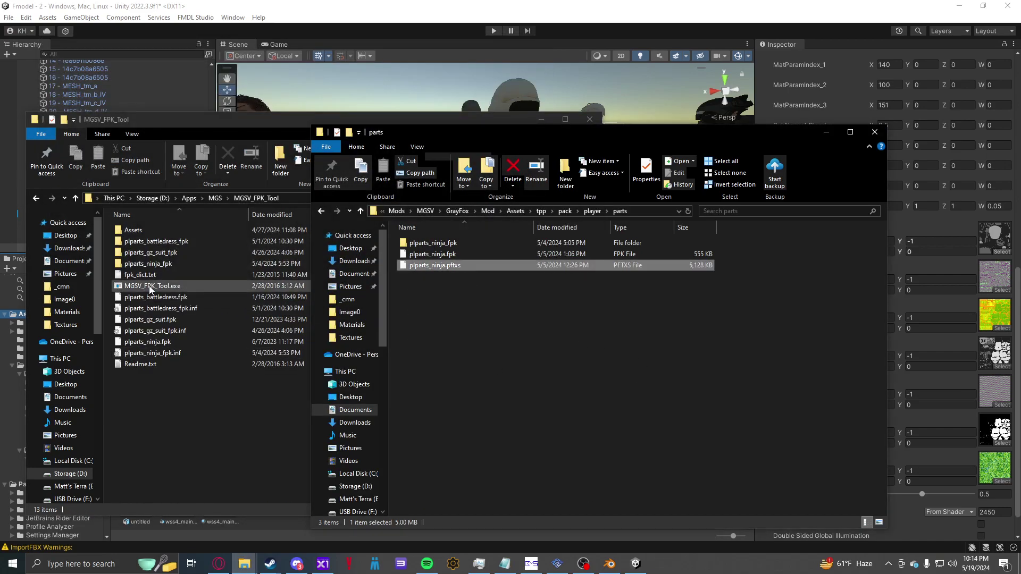
{"action": "left_click", "coordinate": [149, 286]}
{"action": "key", "text": "alt+Left"}
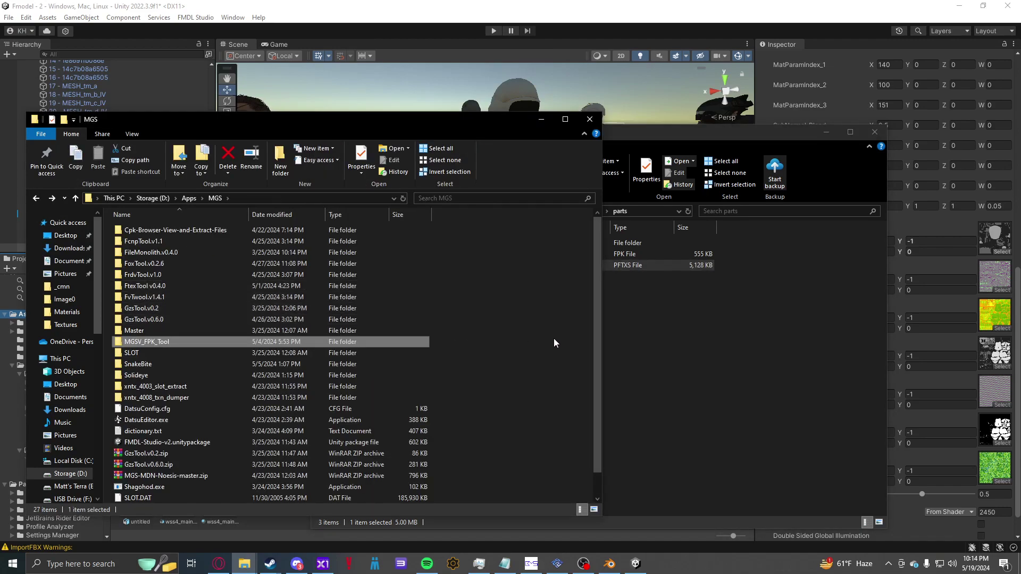
Step: Undo the deletion of plparts_ninja_pftxs.xml in the GrayFox parts folder
{"action": "left_click", "coordinate": [690, 338]}
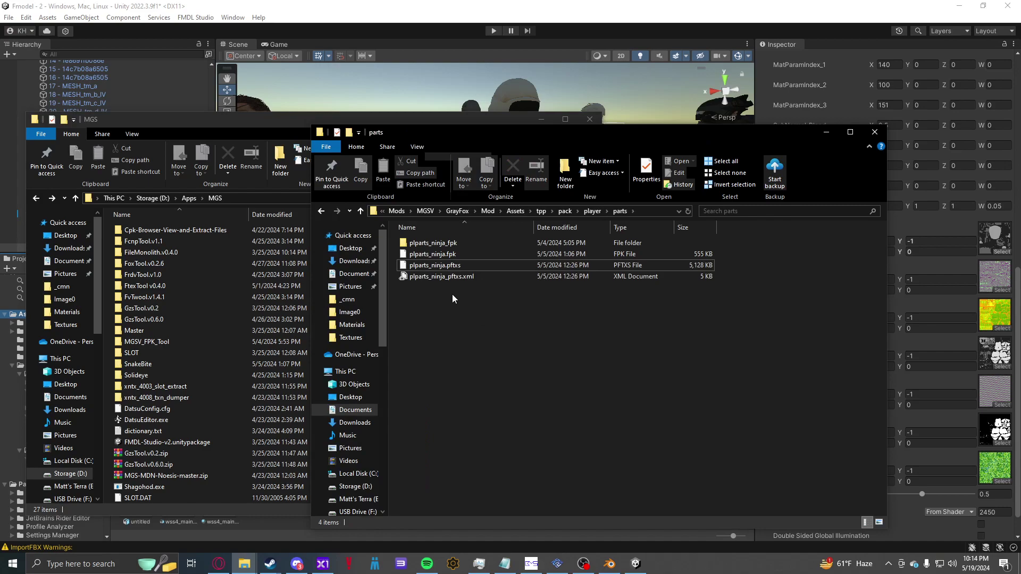
{"action": "left_click", "coordinate": [432, 265]}
{"action": "right_click", "coordinate": [447, 266]}
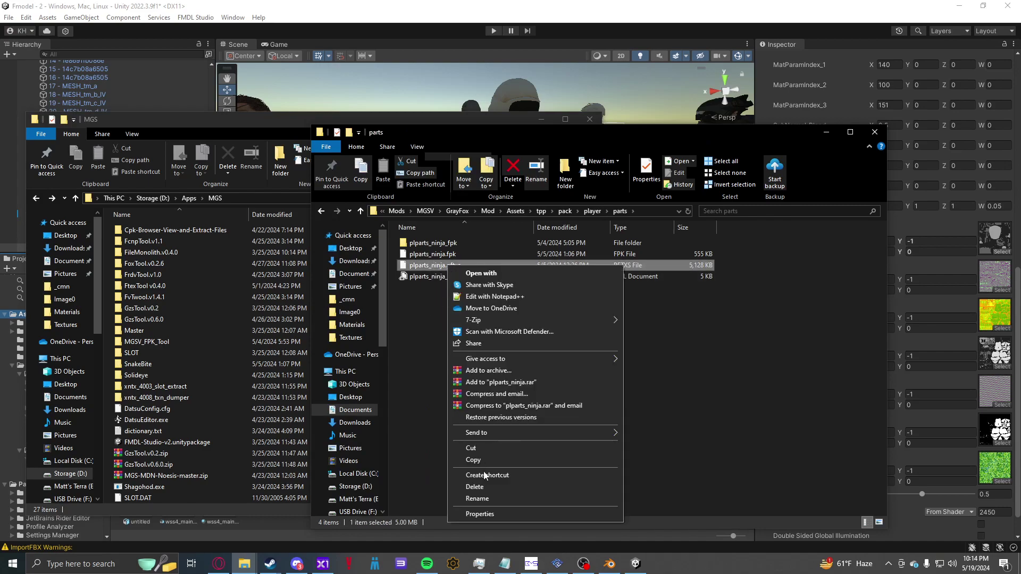
{"action": "left_click", "coordinate": [405, 381]}
{"action": "left_click", "coordinate": [404, 342]}
Step: Leave the GrayFox parts folder and go up to the Documents\Mods folder
{"action": "key", "text": "alt+Left"}
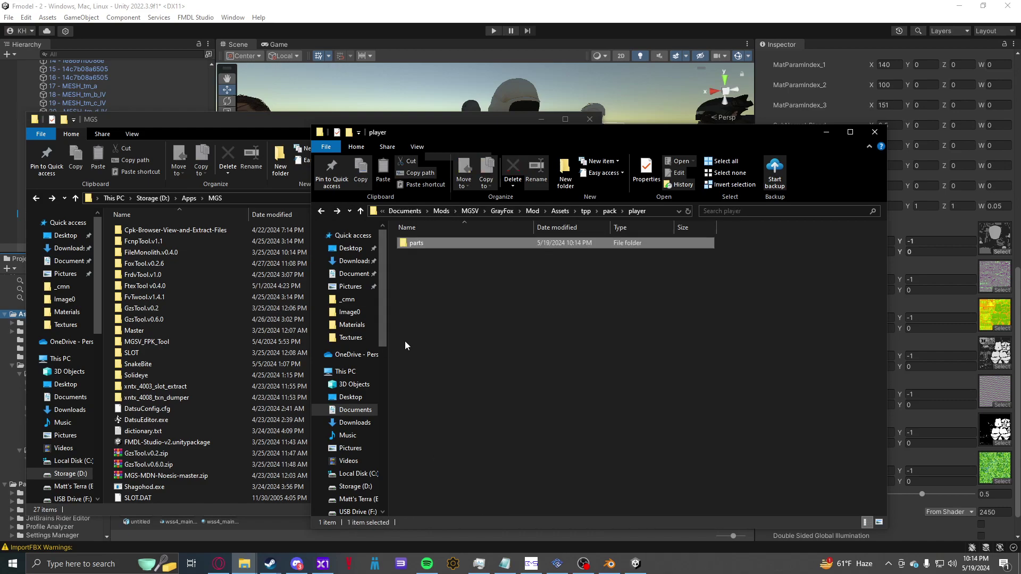
{"action": "key", "text": "alt+Left"}
{"action": "key", "text": "alt+Left"}
{"action": "key", "text": "alt+Left"}
{"action": "key", "text": "alt+Left"}
{"action": "key", "text": "alt+Left"}
{"action": "key", "text": "alt+Left"}
{"action": "key", "text": "alt+Left"}
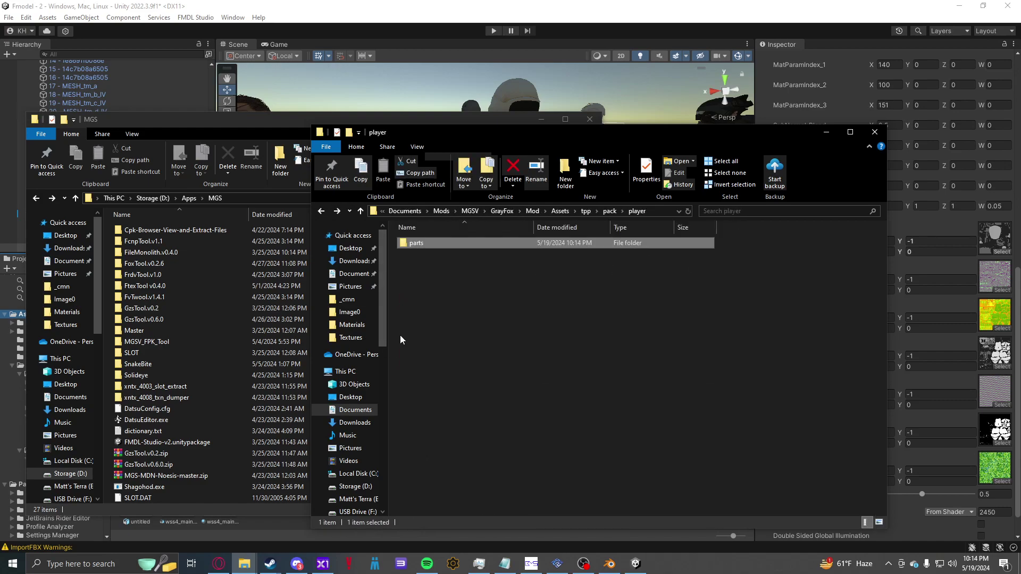
{"action": "key", "text": "alt+Up"}
{"action": "key", "text": "alt+Up"}
{"action": "key", "text": "alt+Up"}
{"action": "key", "text": "alt+Up"}
{"action": "key", "text": "alt+Up"}
{"action": "key", "text": "alt+Up"}
{"action": "key", "text": "alt+Up"}
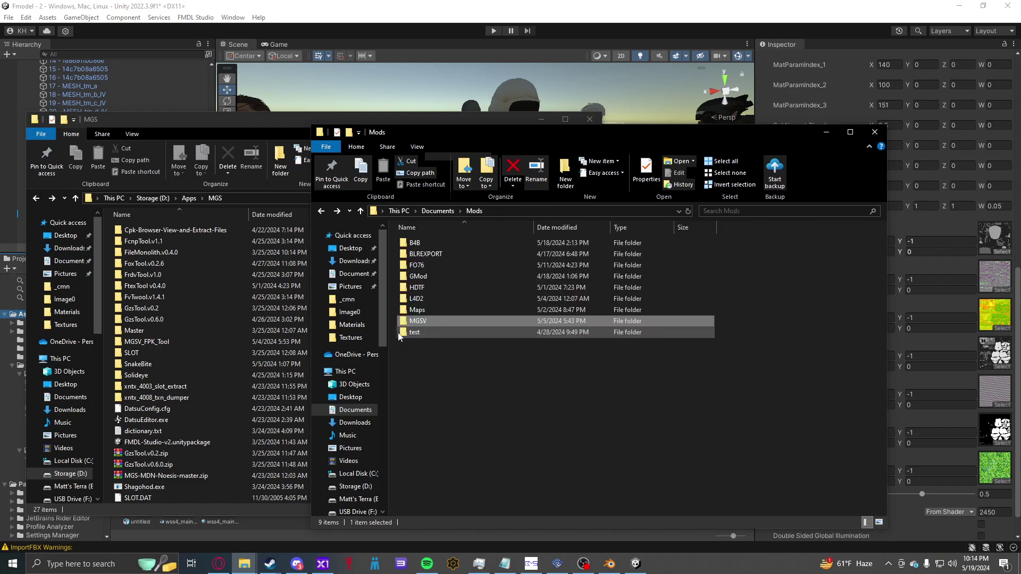
Step: Return to the exported XOF soldier files and go up to the mission2\common folder in MGSVExports
{"action": "key", "text": "alt+Left"}
{"action": "key", "text": "alt+Left"}
{"action": "key", "text": "alt+Left"}
{"action": "key", "text": "alt+Left"}
{"action": "key", "text": "alt+Left"}
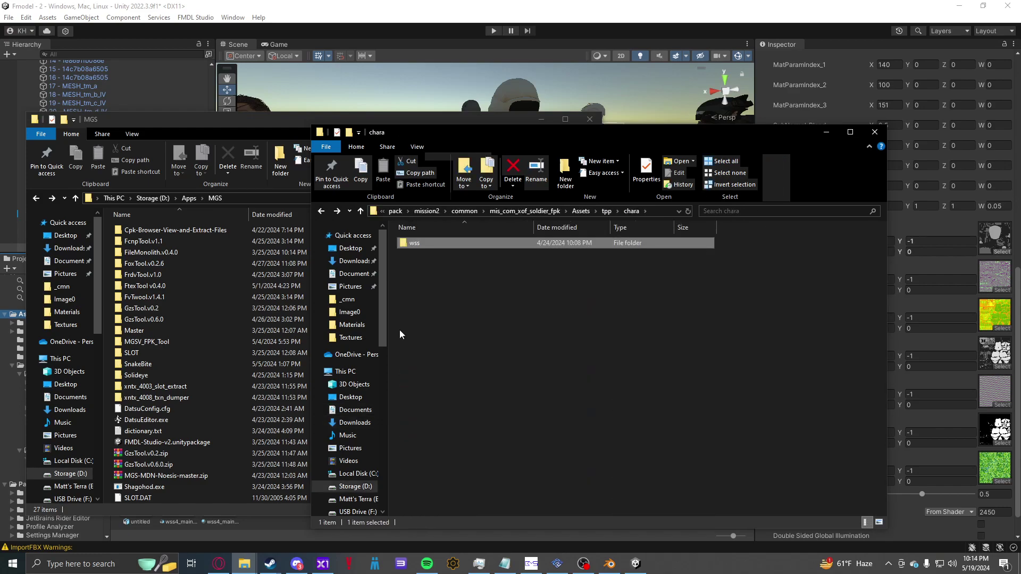
{"action": "key", "text": "alt+Up"}
{"action": "key", "text": "alt+Up"}
{"action": "key", "text": "alt+Up"}
{"action": "key", "text": "alt+Up"}
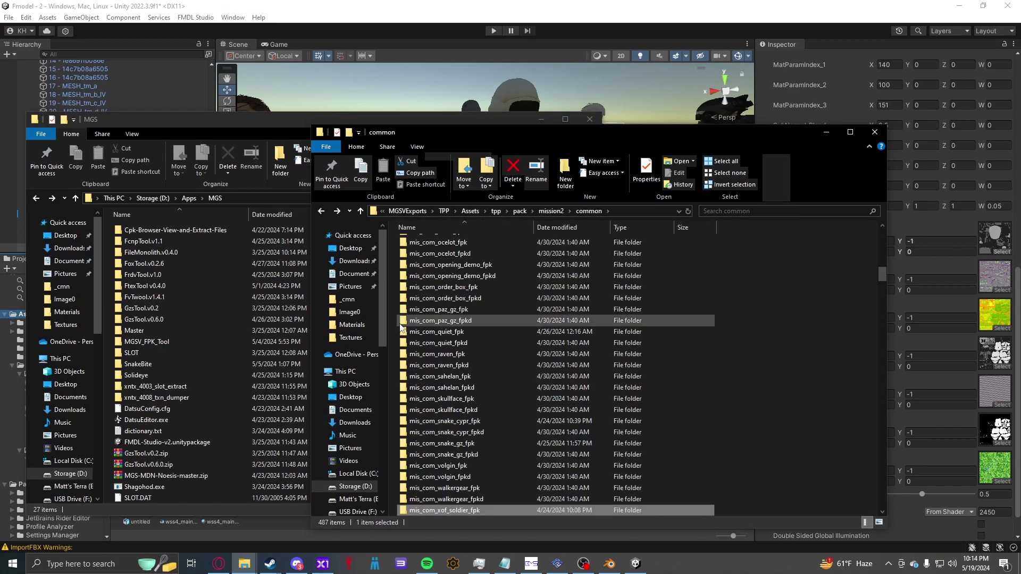
Step: Locate and select mis_com_xof_soldier.pftxs in the mission2\common folder
{"action": "scroll", "coordinate": [400, 327], "scroll_direction": "down", "scroll_amount": 7}
{"action": "scroll", "coordinate": [415, 320], "scroll_direction": "up", "scroll_amount": 1}
{"action": "scroll", "coordinate": [415, 319], "scroll_direction": "down", "scroll_amount": 3}
{"action": "left_click_drag", "start_coordinate": [882, 292], "coordinate": [879, 520]}
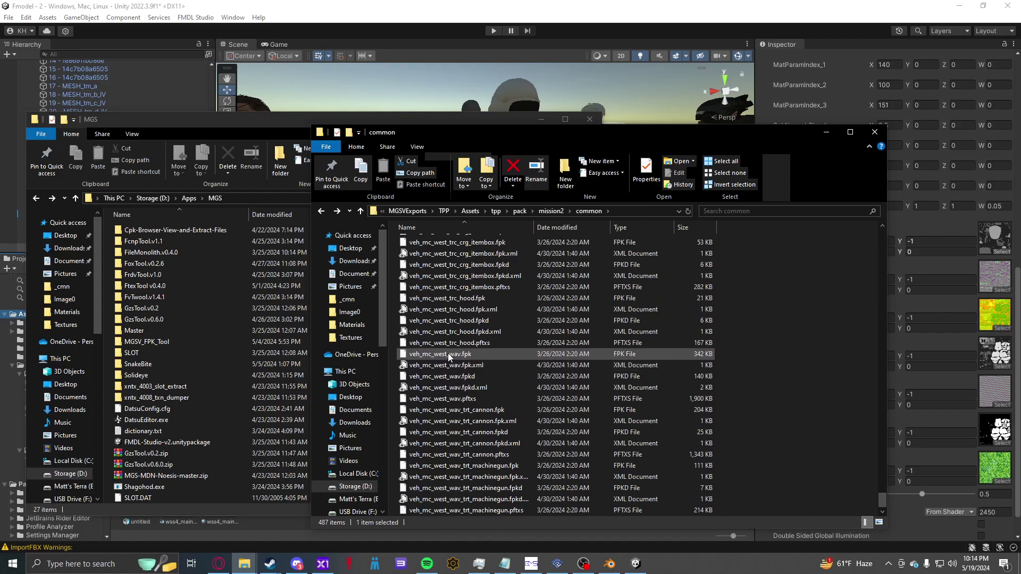
{"action": "scroll", "coordinate": [448, 354], "scroll_direction": "up", "scroll_amount": 10}
{"action": "scroll", "coordinate": [448, 353], "scroll_direction": "up", "scroll_amount": 15}
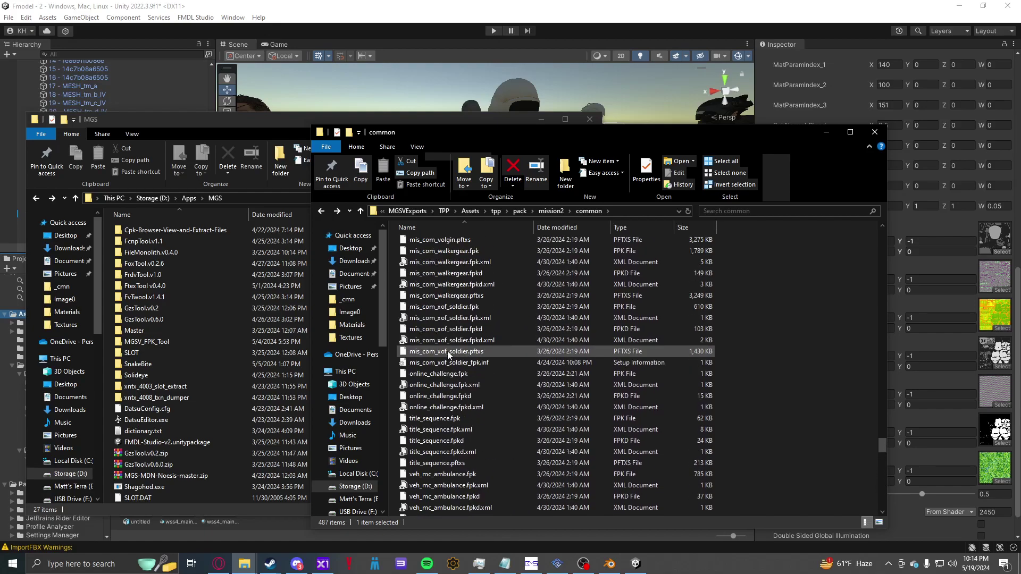
{"action": "scroll", "coordinate": [447, 352], "scroll_direction": "down", "scroll_amount": 1}
{"action": "scroll", "coordinate": [447, 352], "scroll_direction": "up", "scroll_amount": 1}
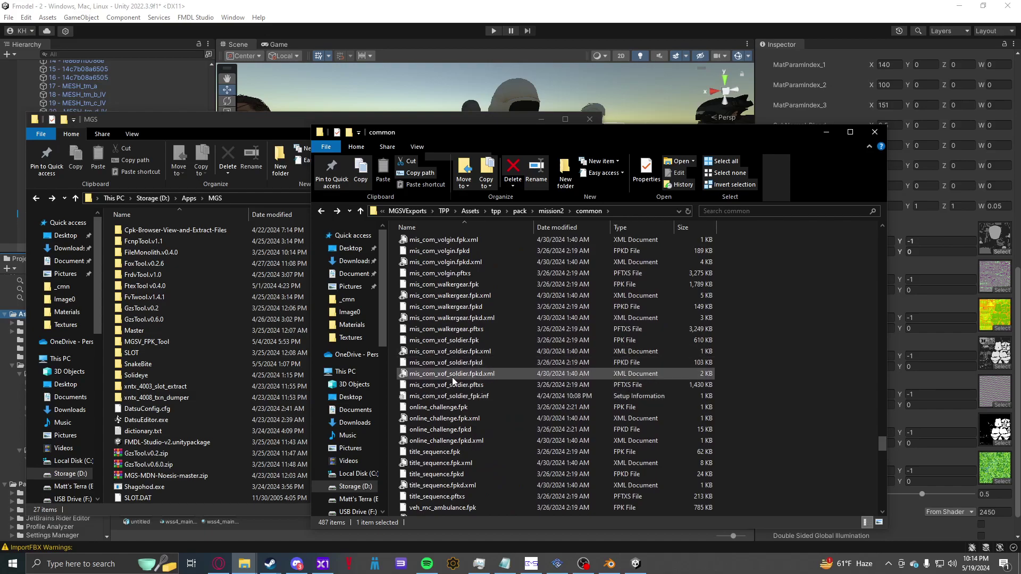
{"action": "left_click", "coordinate": [462, 329]}
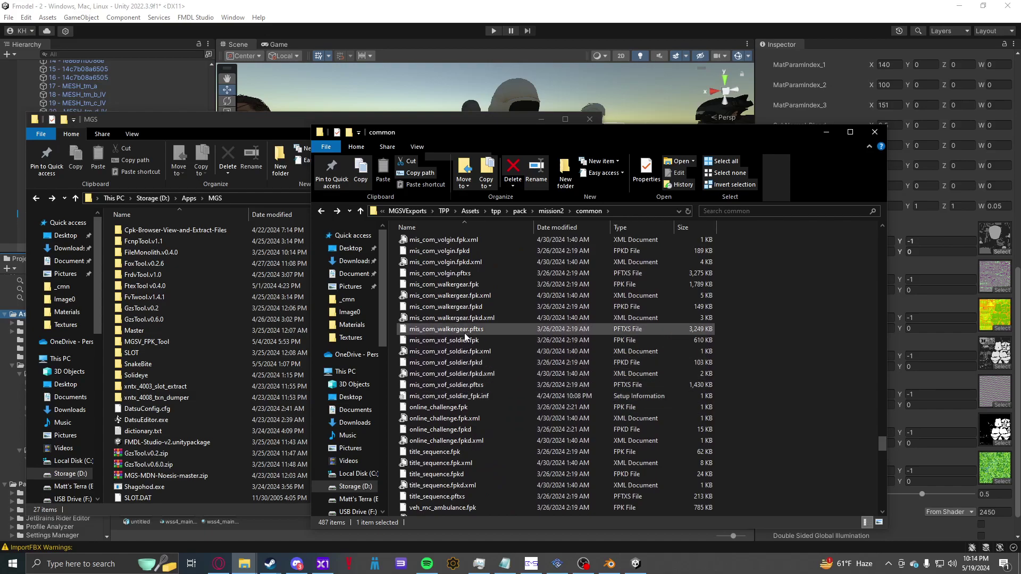
{"action": "left_click", "coordinate": [450, 385]}
Step: Try to unpack mis_com_xof_soldier.pftxs with FoxTool.exe, then return to the MGS tools folder
{"action": "double_click", "coordinate": [142, 264]}
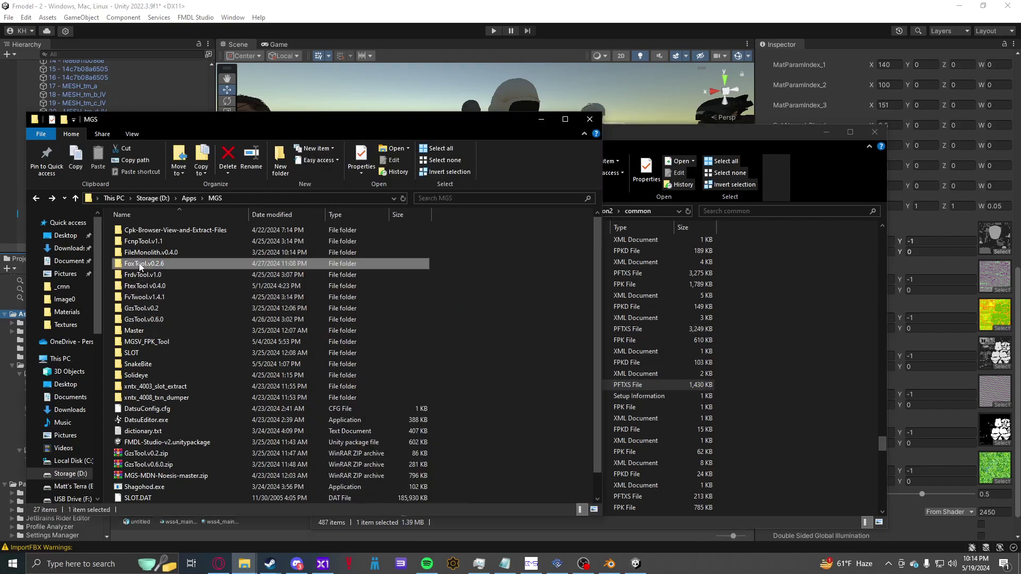
{"action": "left_click", "coordinate": [792, 408]}
{"action": "left_click_drag", "start_coordinate": [584, 386], "coordinate": [181, 247]}
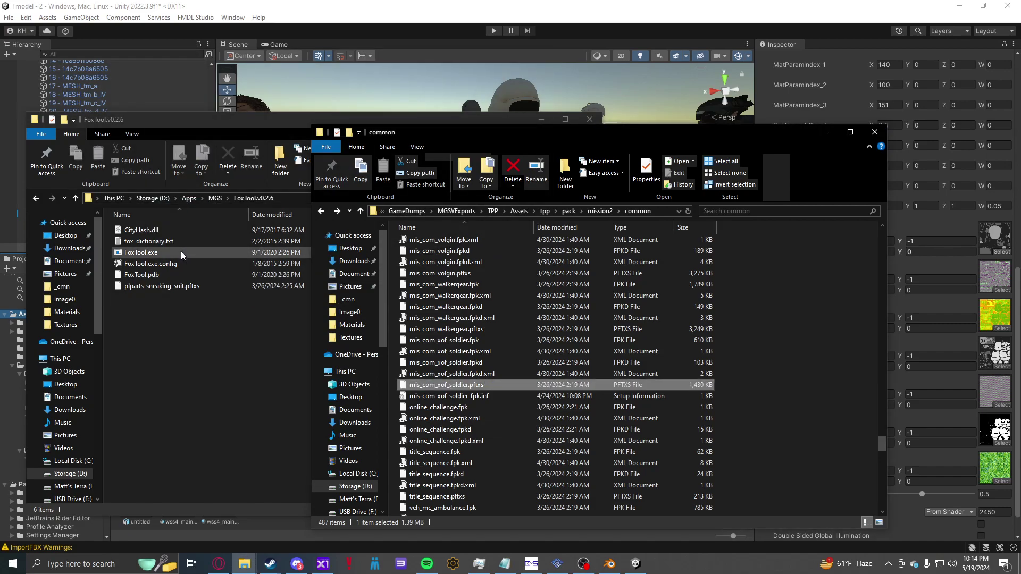
{"action": "left_click", "coordinate": [187, 311]}
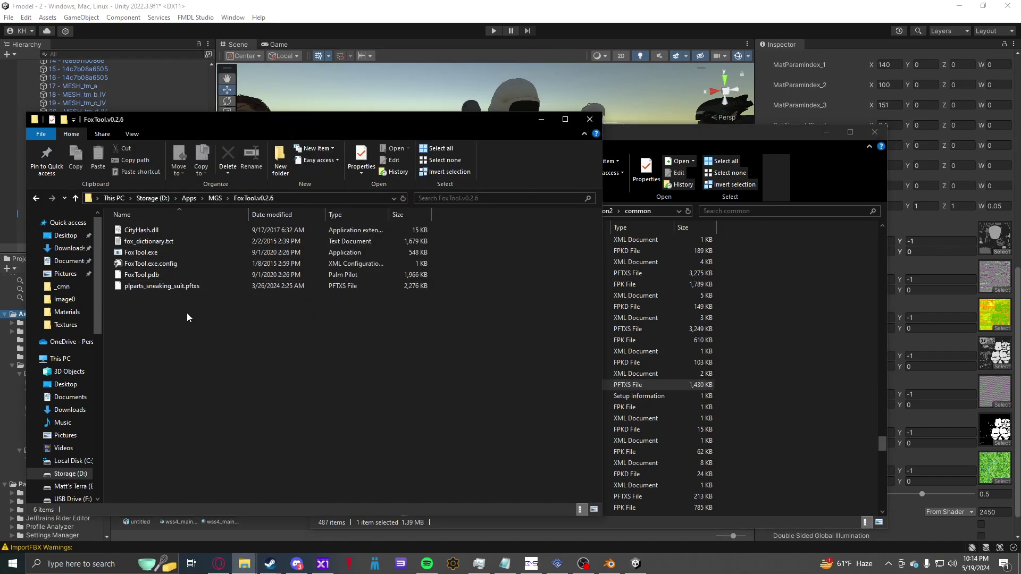
{"action": "key", "text": "alt+Left"}
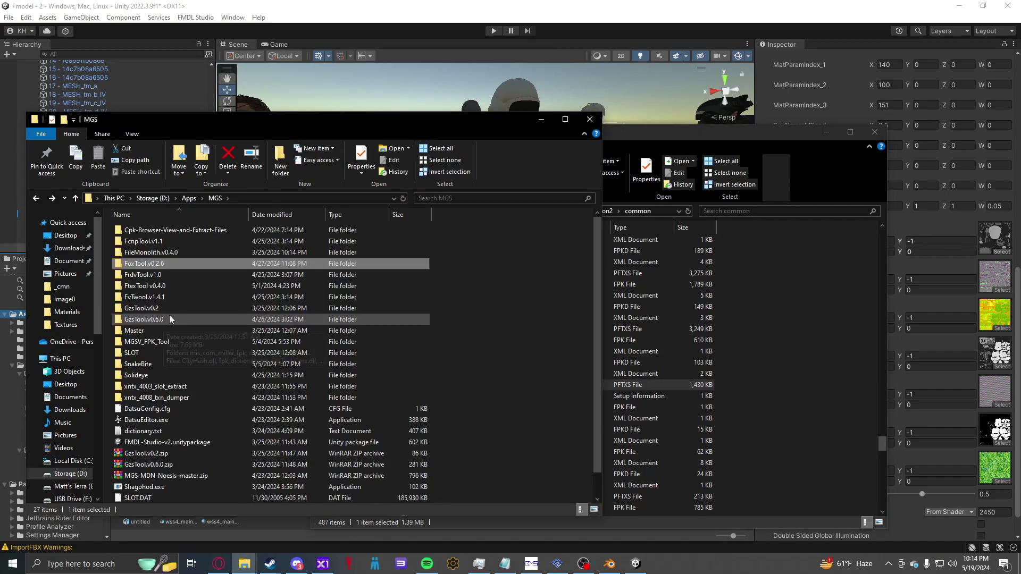
Step: Try to process mis_com_xof_soldier.pftxs with FtexTool.exe from the FtexTool v0.4.0 folder, then return to the MGS tools folder
{"action": "double_click", "coordinate": [148, 286]}
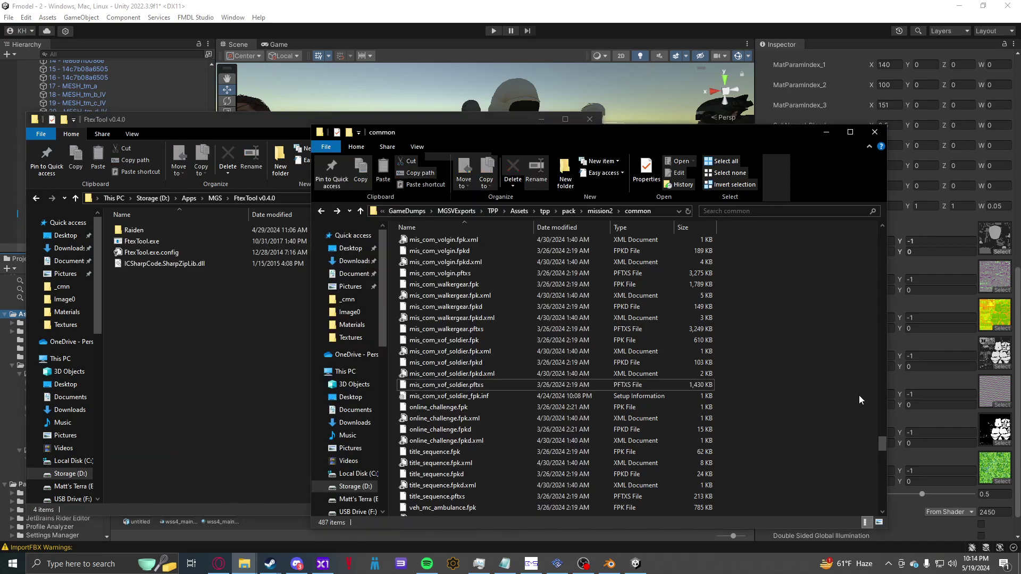
{"action": "left_click_drag", "start_coordinate": [426, 385], "coordinate": [156, 240]}
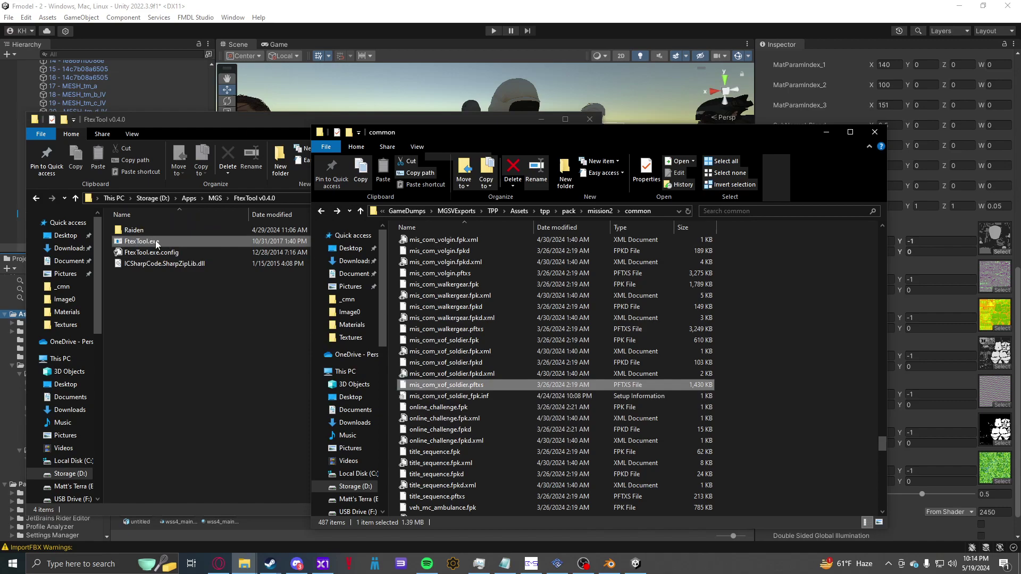
{"action": "left_click", "coordinate": [164, 288]}
{"action": "key", "text": "alt+Left"}
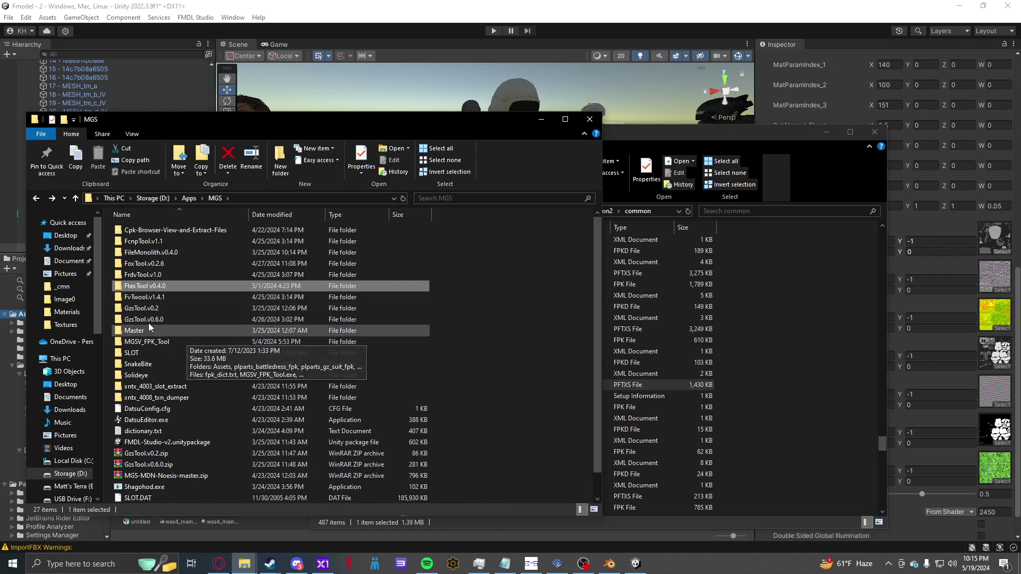
Step: Check the FileMonolith.v0.4.0 folder for an unpacking tool and reopen the FoxTool.v0.2.6 folder
{"action": "double_click", "coordinate": [148, 252]}
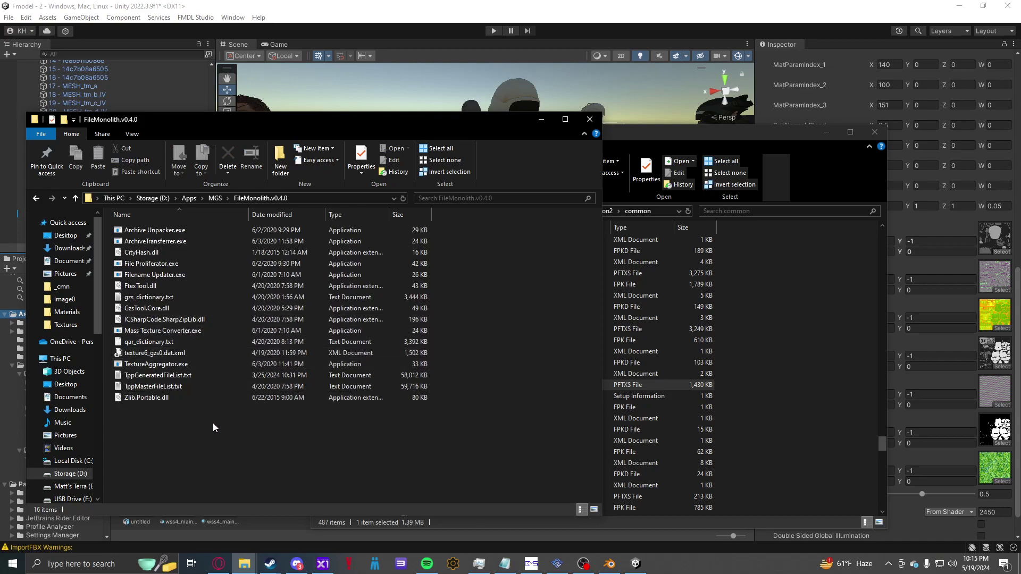
{"action": "key", "text": "alt+Left"}
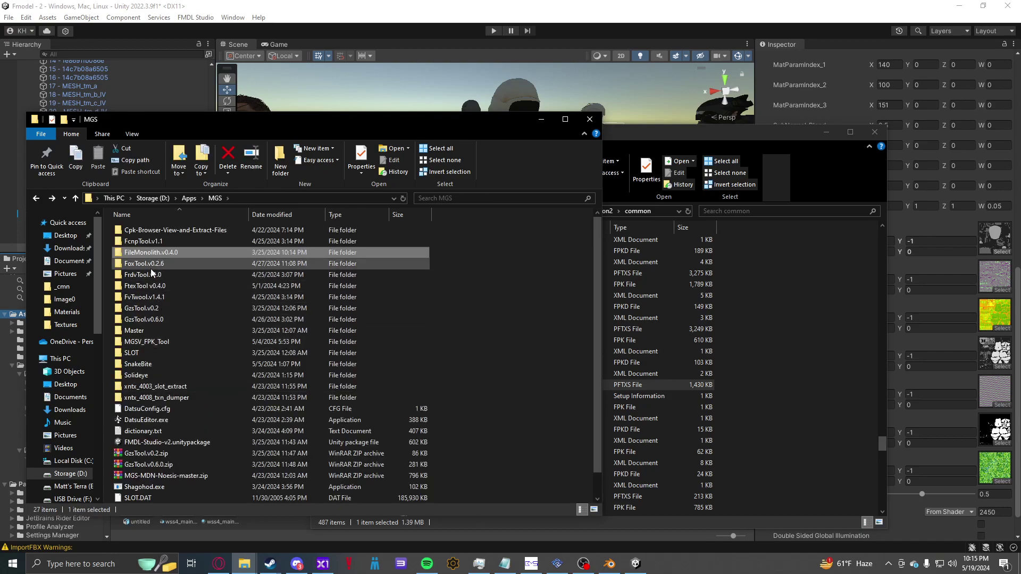
{"action": "double_click", "coordinate": [151, 266]}
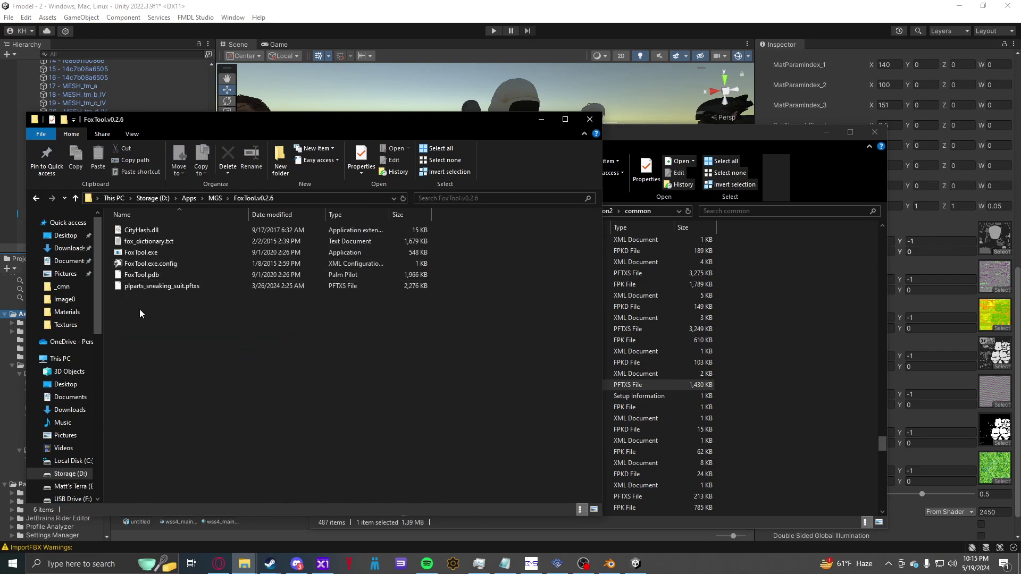
Step: Copy mis_com_xof_soldier.pftxs from the mission2\common folder into the FoxTool.v0.2.6 folder
{"action": "left_click", "coordinate": [797, 423]}
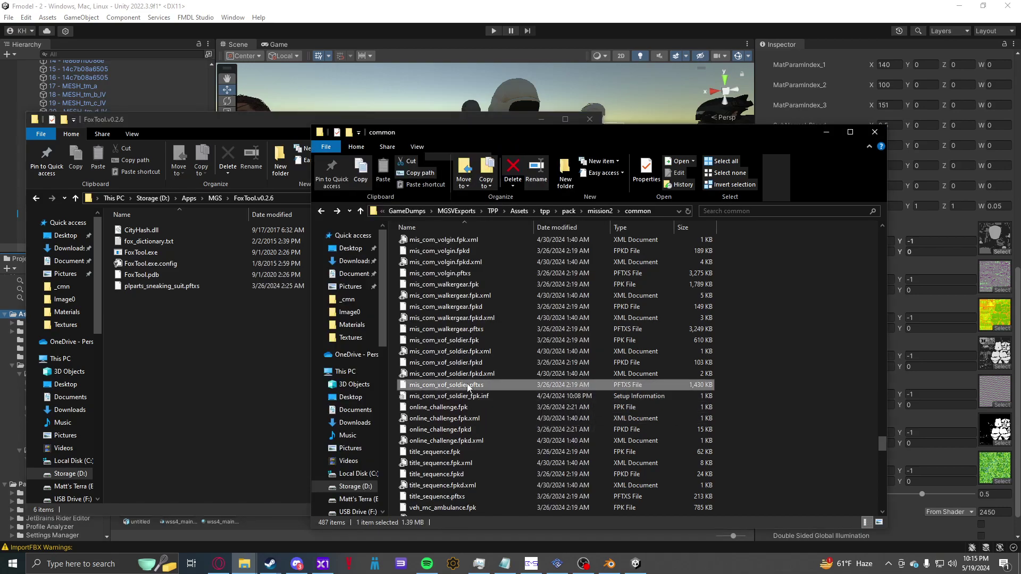
{"action": "key", "text": "ctrl+c"}
{"action": "left_click", "coordinate": [172, 325]}
{"action": "key", "text": "ctrl+v"}
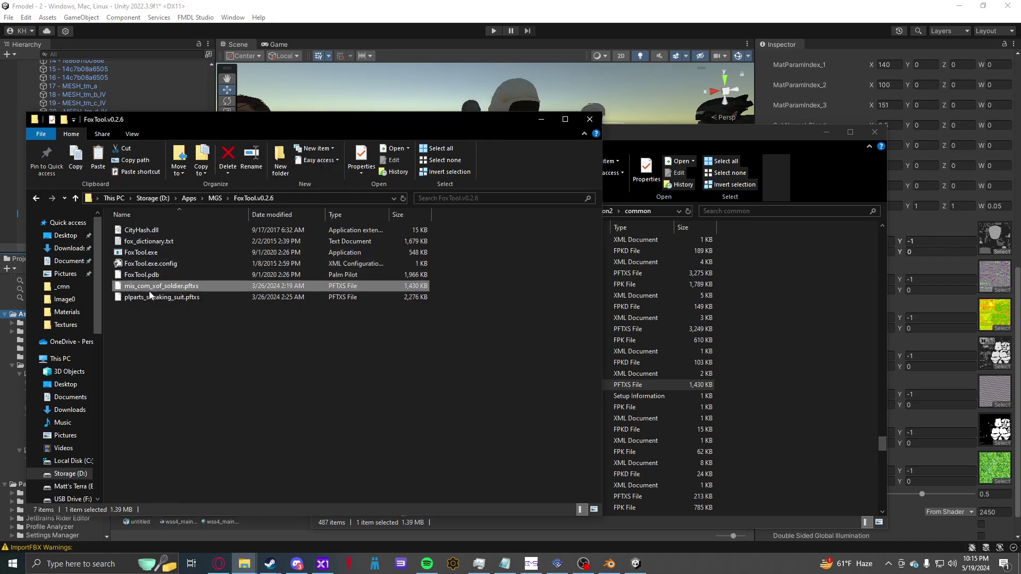
{"action": "left_click_drag", "start_coordinate": [149, 295], "coordinate": [172, 257]}
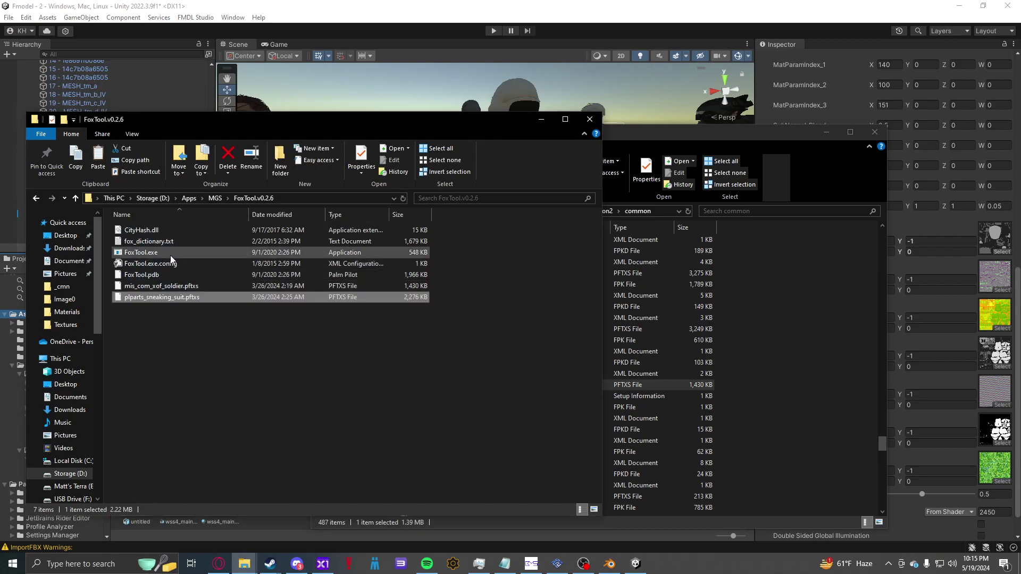
{"action": "left_click", "coordinate": [141, 256]}
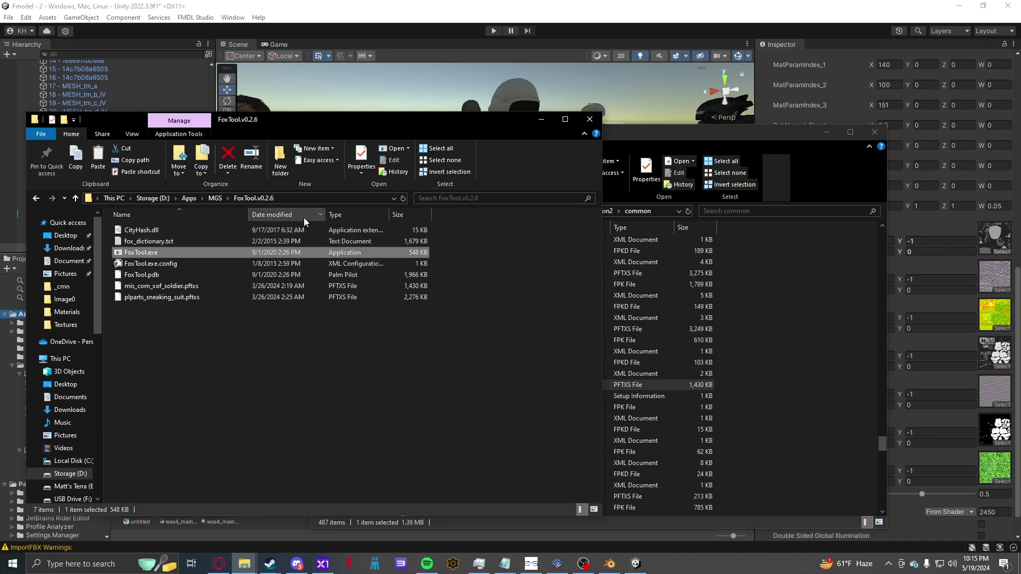
Step: Open a command prompt in the FoxTool.v0.2.6 folder and run FoxTool.exe without arguments to read its usage
{"action": "left_click", "coordinate": [298, 199]}
{"action": "type", "text": "cmd"}
{"action": "key", "text": "Return"}
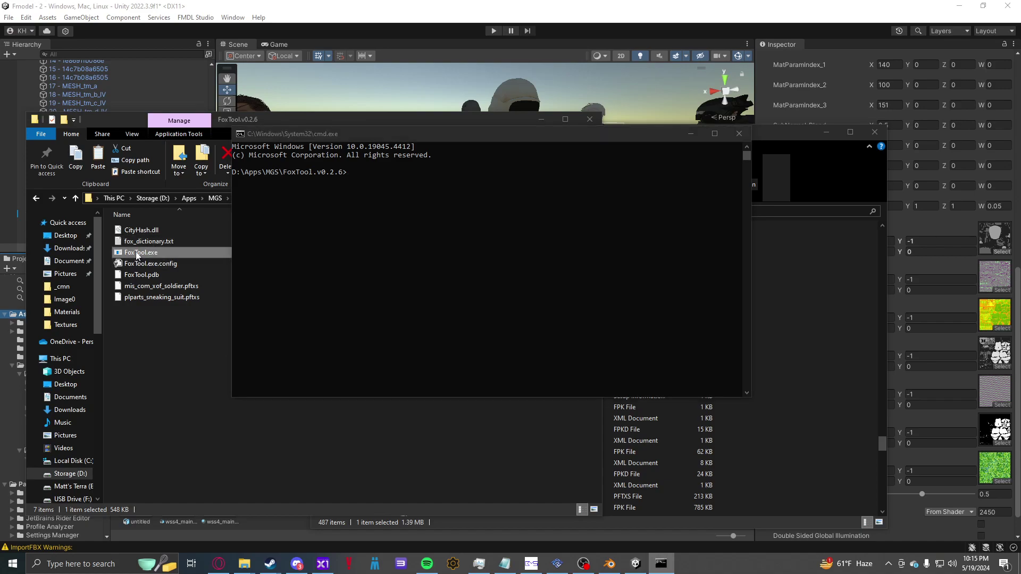
{"action": "left_click_drag", "start_coordinate": [144, 257], "coordinate": [432, 230]}
{"action": "key", "text": "Return"}
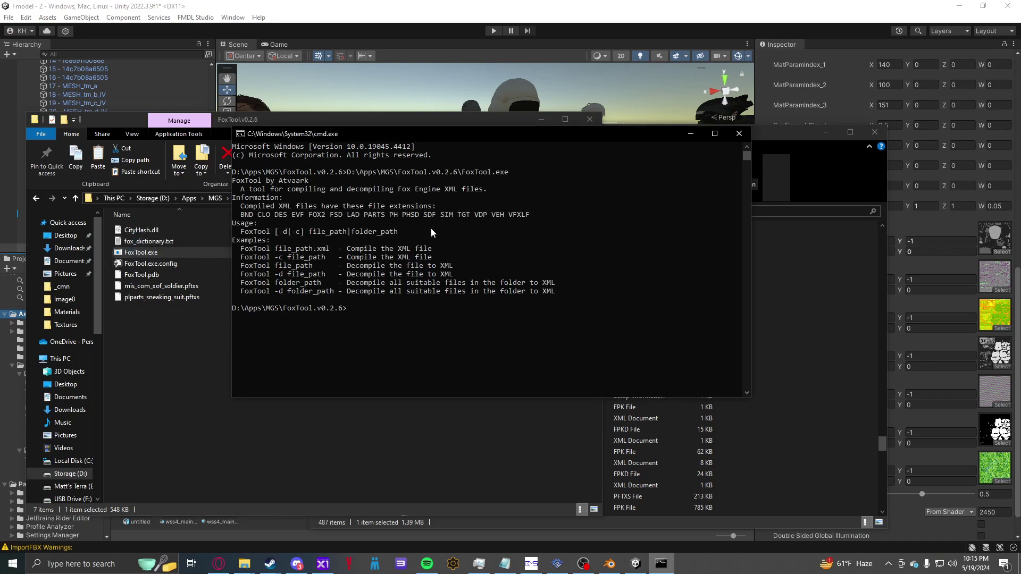
Step: Try to decompile mis_com_xof_soldier.pftxs with FoxTool.exe from the command prompt, and close the prompt
{"action": "key", "text": "Up"}
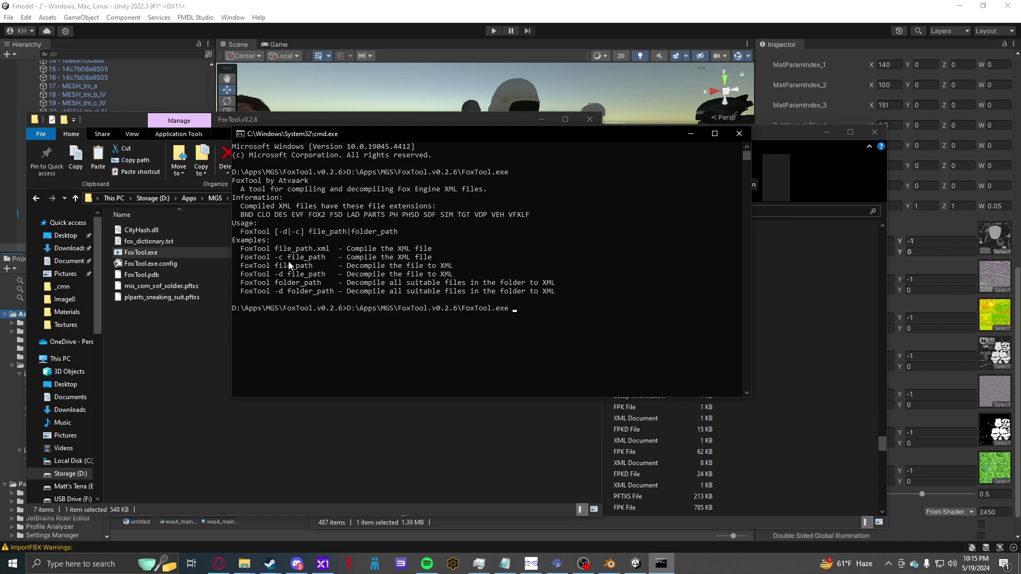
{"action": "left_click_drag", "start_coordinate": [160, 286], "coordinate": [552, 351]}
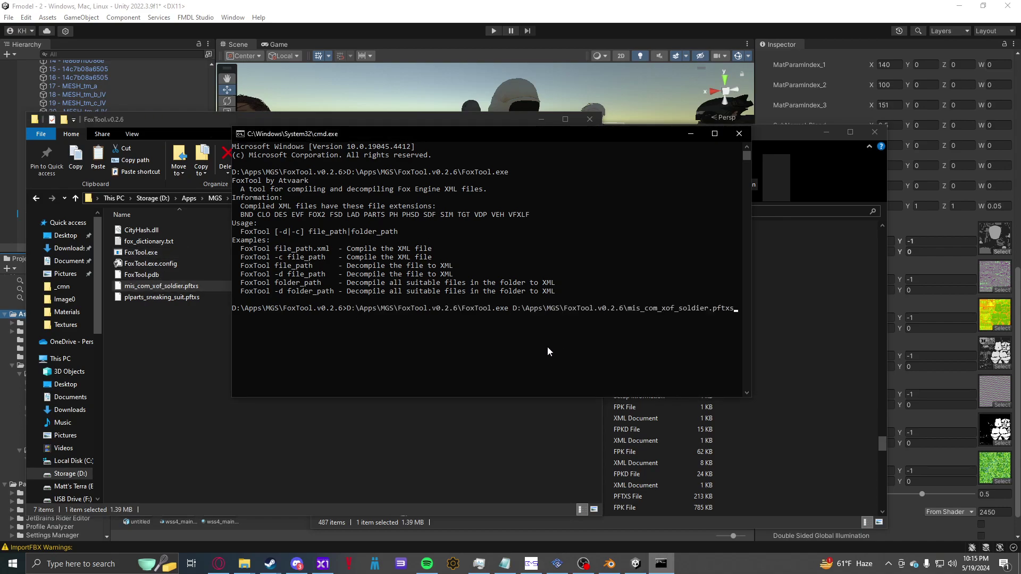
{"action": "key", "text": "Return"}
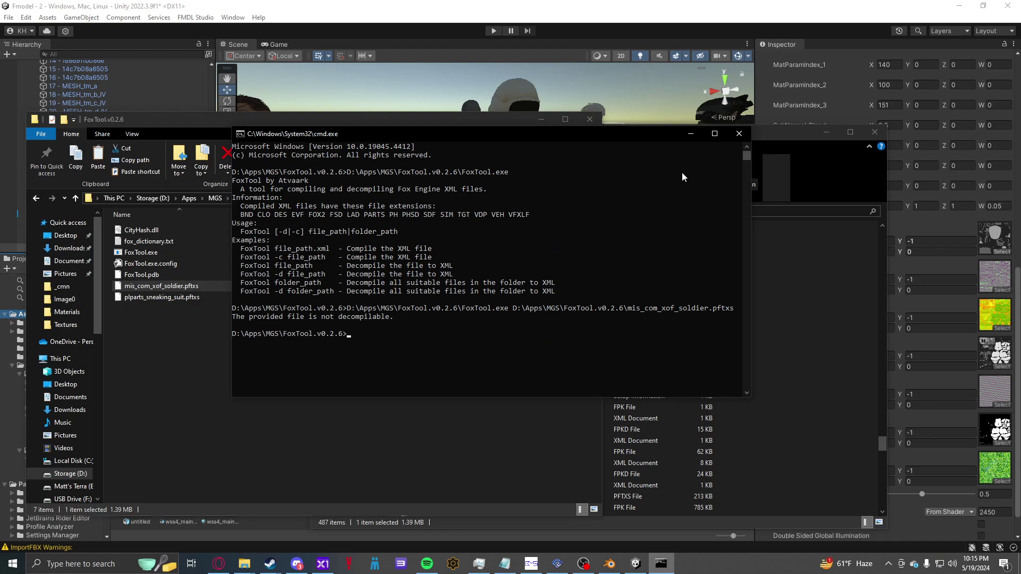
{"action": "left_click", "coordinate": [733, 138]}
Step: Unpack mis_com_xof_soldier.pftxs from mission2\common with GzsTool.exe in the GzsTool.v0.6.0 folder
{"action": "left_click", "coordinate": [213, 199]}
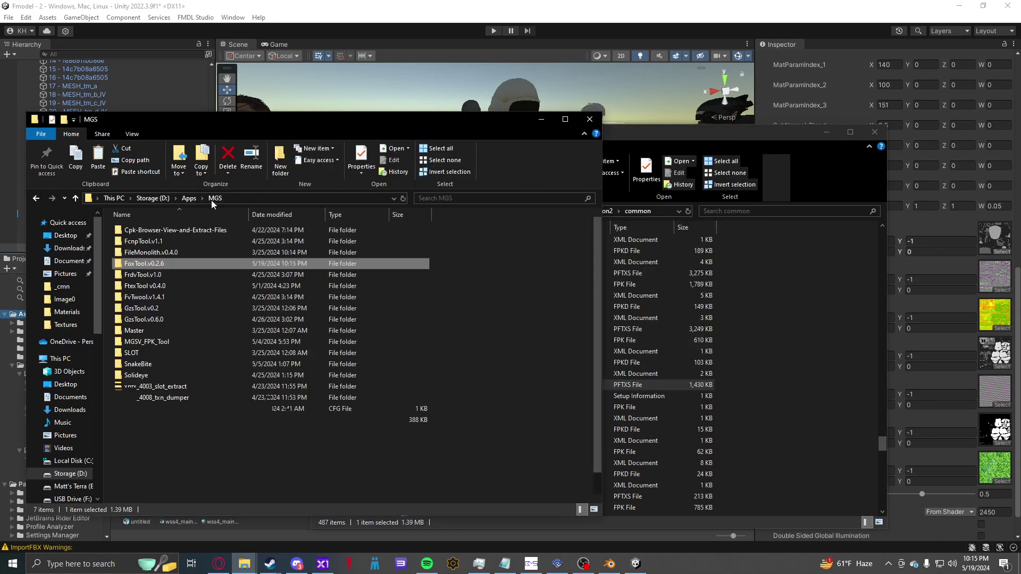
{"action": "left_click", "coordinate": [152, 299]}
{"action": "double_click", "coordinate": [152, 301]}
{"action": "key", "text": "alt+Left"}
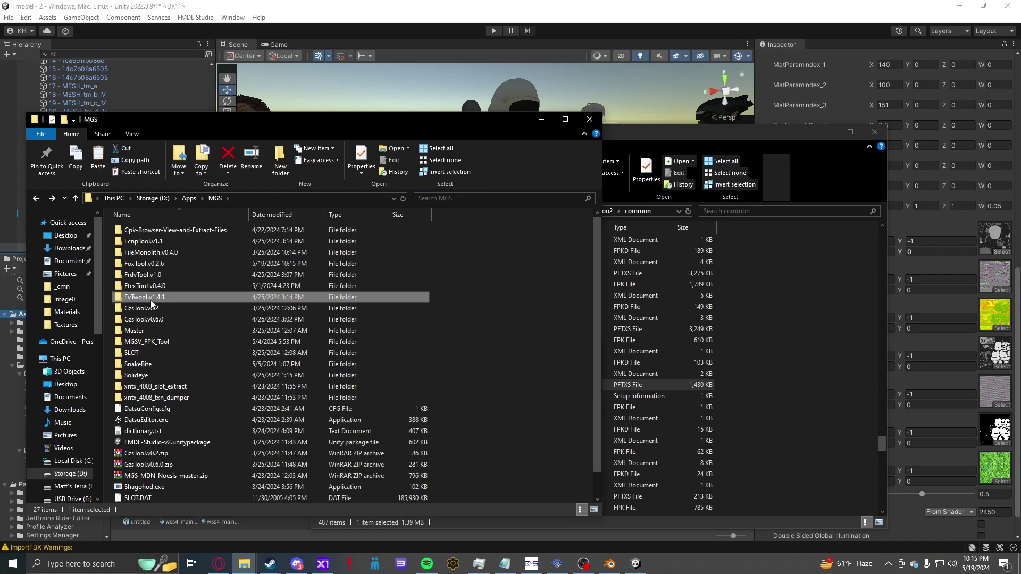
{"action": "double_click", "coordinate": [156, 319]}
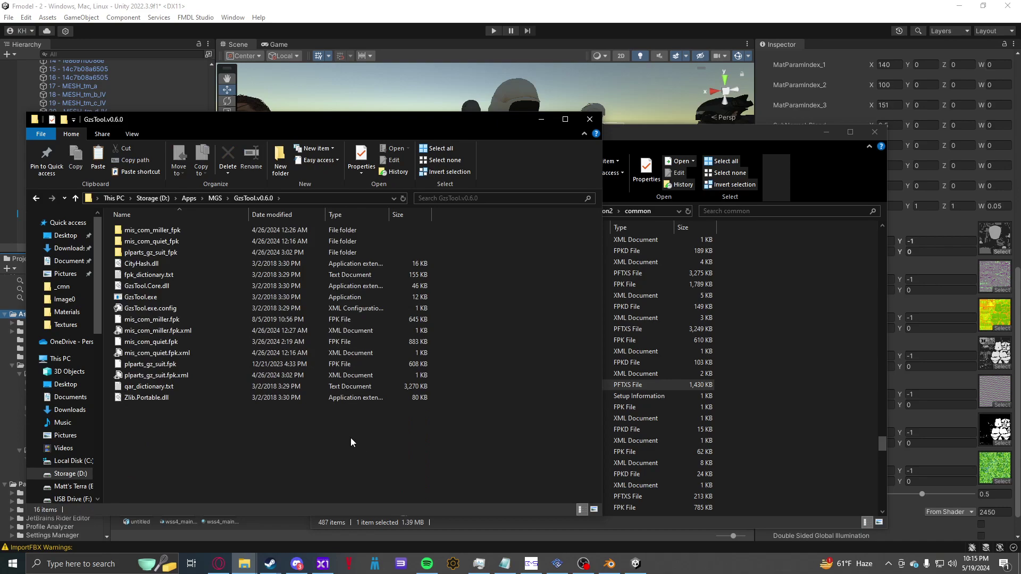
{"action": "left_click", "coordinate": [876, 451]}
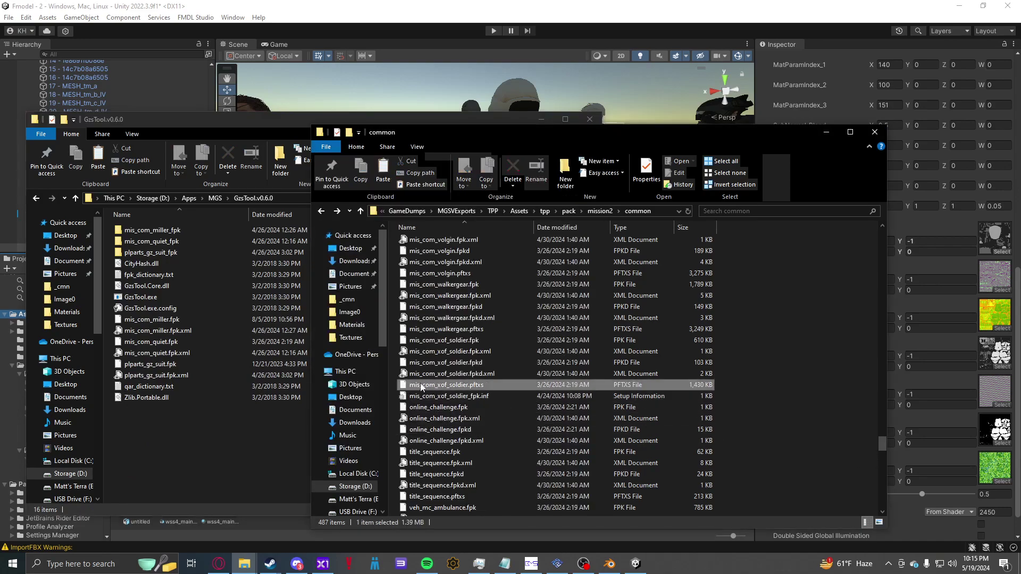
{"action": "left_click_drag", "start_coordinate": [416, 385], "coordinate": [161, 301]}
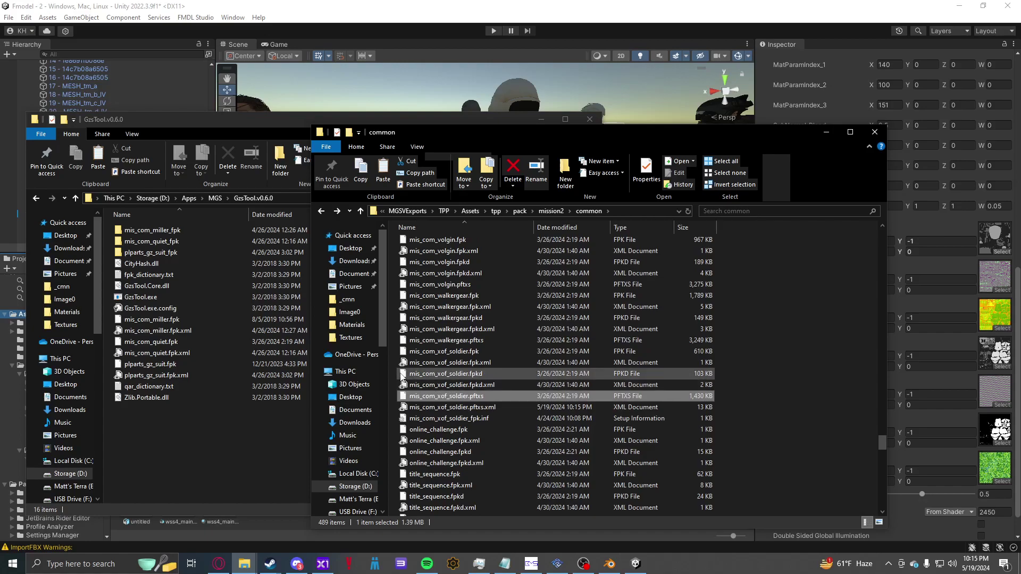
Step: Go back through the previously visited folders to Assets\tpp inside mis_com_xof_soldier_fpk
{"action": "scroll", "coordinate": [882, 429], "scroll_direction": "up", "scroll_amount": 3}
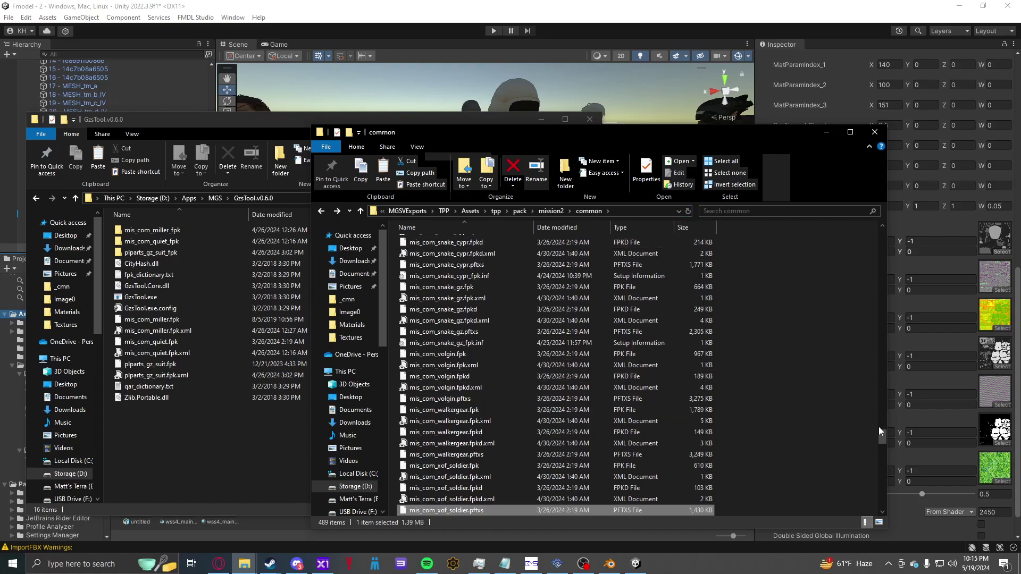
{"action": "left_click_drag", "start_coordinate": [880, 442], "coordinate": [880, 265]}
{"action": "key", "text": "alt+Left"}
{"action": "key", "text": "alt+Left"}
{"action": "key", "text": "alt+Left"}
{"action": "key", "text": "alt+Left"}
{"action": "key", "text": "alt+Left"}
{"action": "key", "text": "alt+Left"}
{"action": "key", "text": "alt+Left"}
{"action": "key", "text": "alt+Left"}
{"action": "key", "text": "alt+Left"}
{"action": "key", "text": "alt+Left"}
{"action": "key", "text": "alt+Left"}
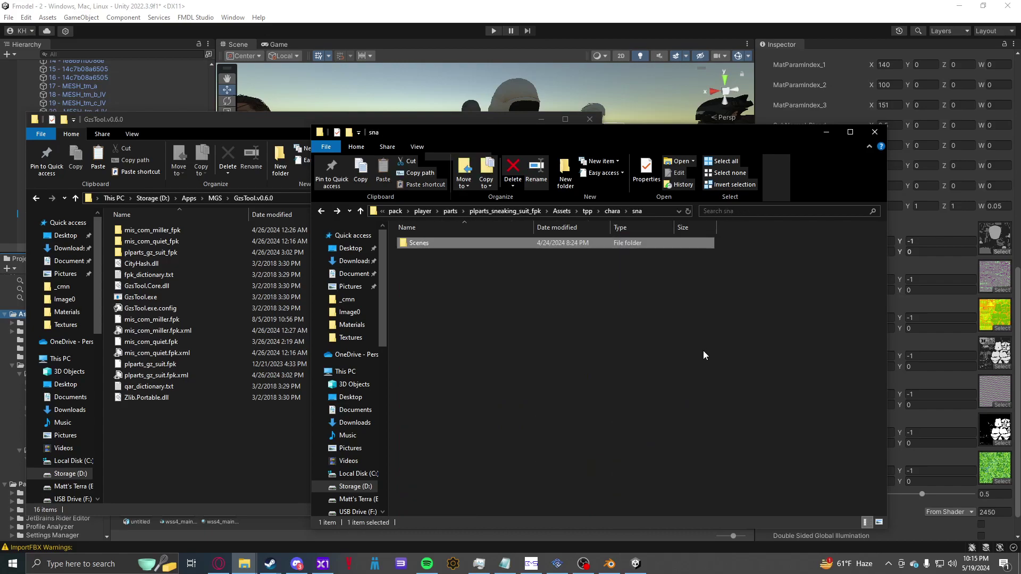
{"action": "key", "text": "alt+Left"}
{"action": "key", "text": "alt+Left"}
{"action": "key", "text": "alt+Left"}
{"action": "key", "text": "alt+Left"}
{"action": "key", "text": "alt+Left"}
{"action": "key", "text": "alt+Left"}
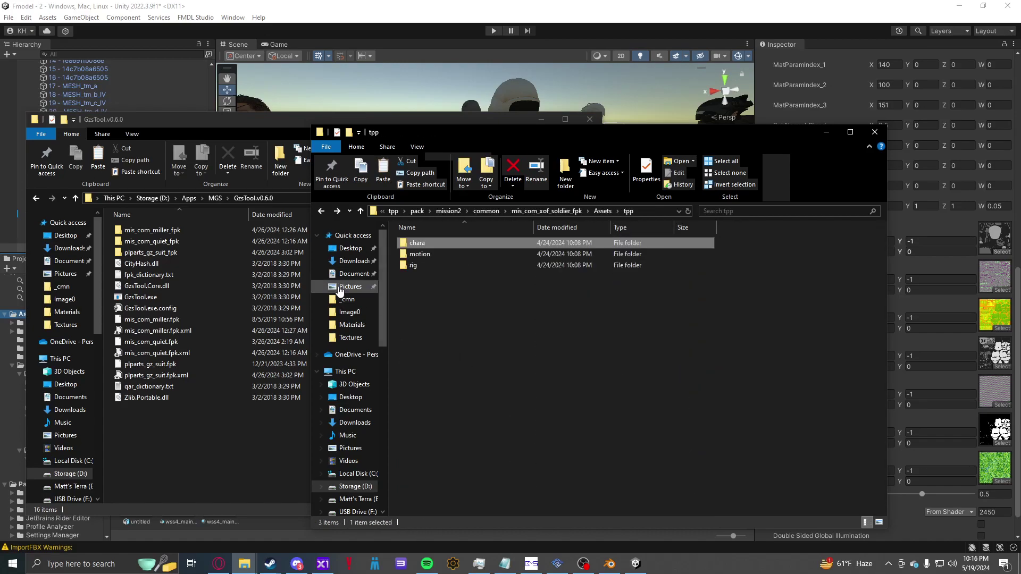
Step: Check the Documents folder and return to the mission2\common folder
{"action": "left_click", "coordinate": [343, 276]}
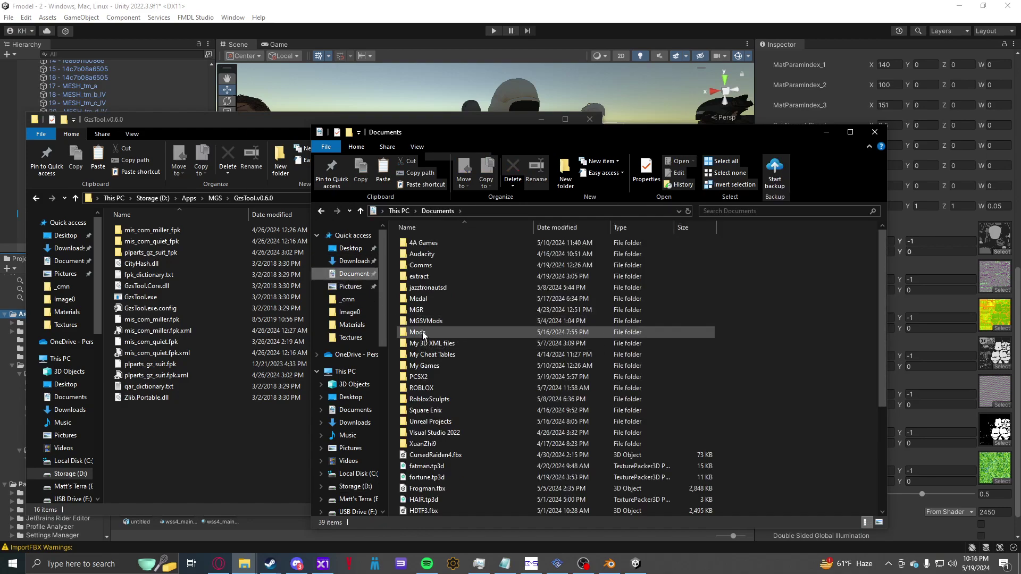
{"action": "key", "text": "alt+Left"}
{"action": "key", "text": "alt+Left"}
{"action": "key", "text": "alt+Left"}
{"action": "key", "text": "alt+Left"}
{"action": "key", "text": "alt+Left"}
{"action": "key", "text": "alt+Left"}
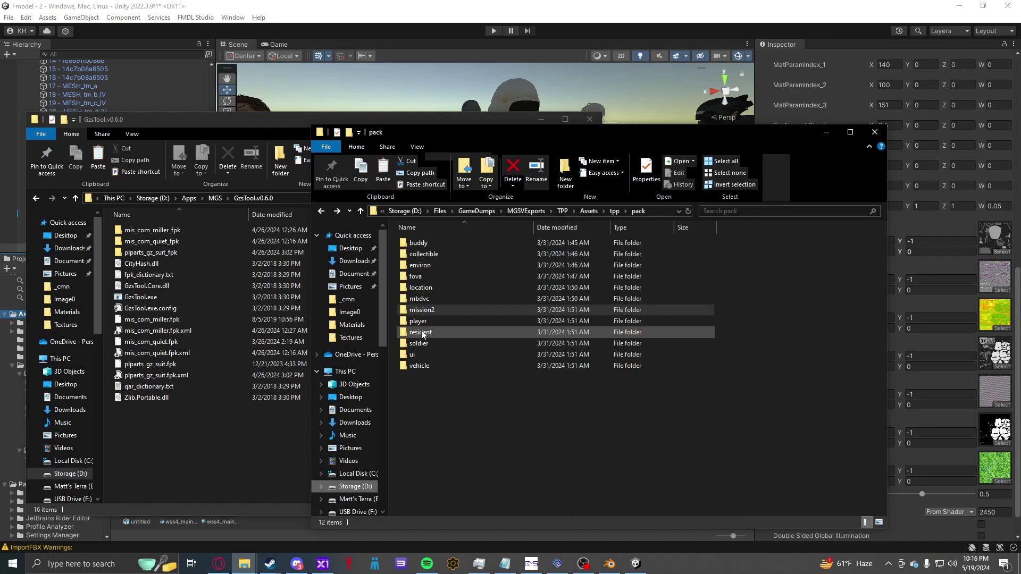
{"action": "key", "text": "alt+Right"}
{"action": "key", "text": "alt+Right"}
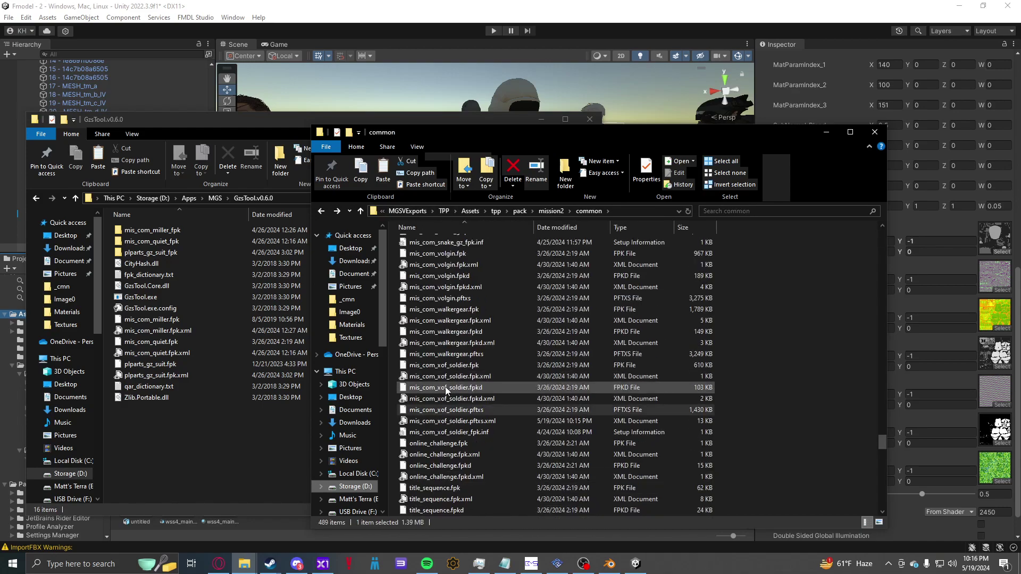
Step: Open mis_com_xof_soldier.pftxs.xml in Notepad++ and examine the archive's Name attribute
{"action": "left_click", "coordinate": [451, 423]}
{"action": "right_click", "coordinate": [451, 423]}
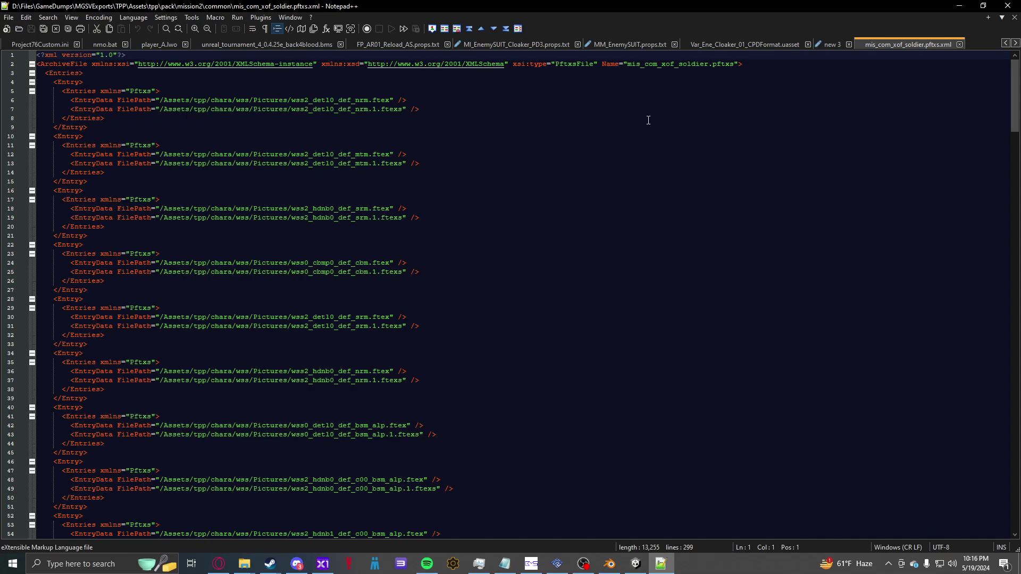
{"action": "double_click", "coordinate": [660, 64]}
{"action": "left_click", "coordinate": [635, 84]}
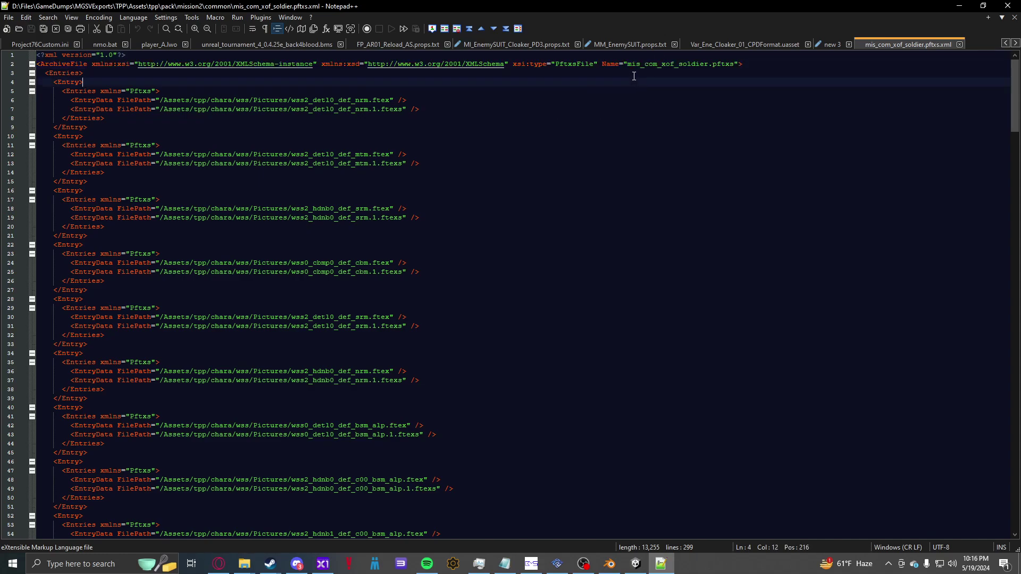
{"action": "left_click_drag", "start_coordinate": [630, 63], "coordinate": [718, 64]}
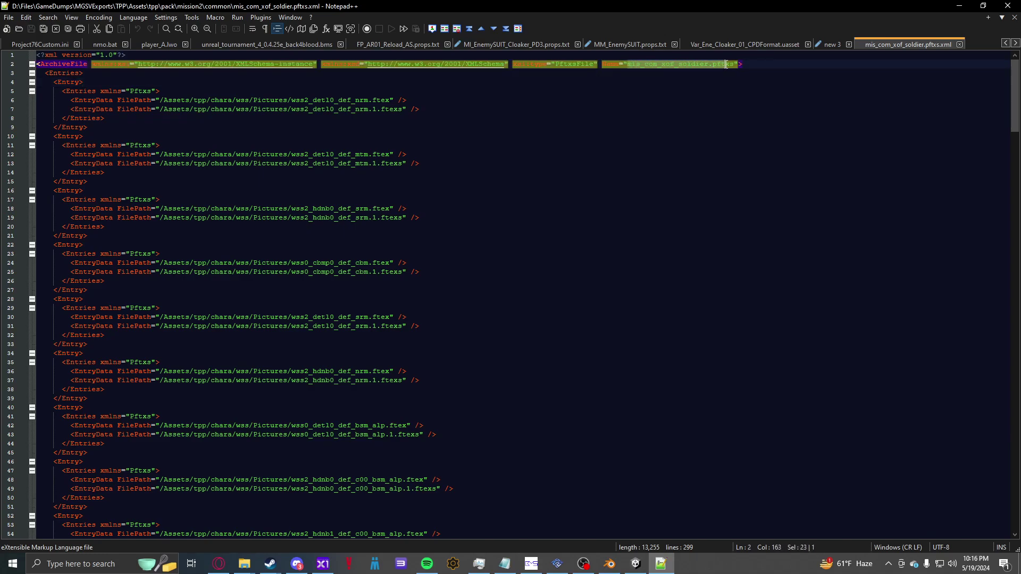
{"action": "left_click", "coordinate": [703, 78]}
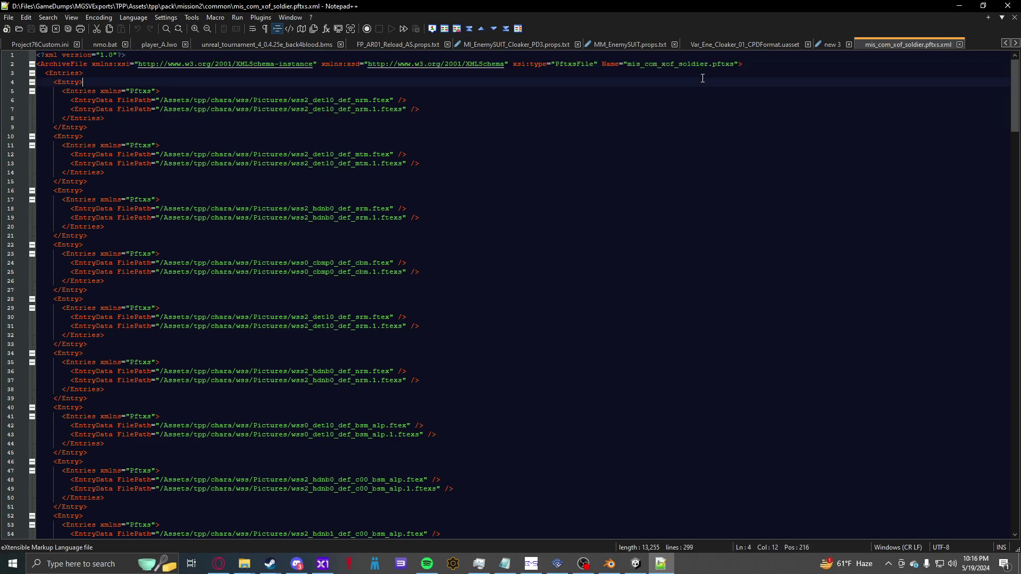
Step: Locate the unpacked mis_com_xof_soldier_pftxs folder in mission2\common and inspect its name suffix without renaming it
{"action": "key", "text": "alt+Tab"}
{"action": "scroll", "coordinate": [626, 372], "scroll_direction": "up", "scroll_amount": 15}
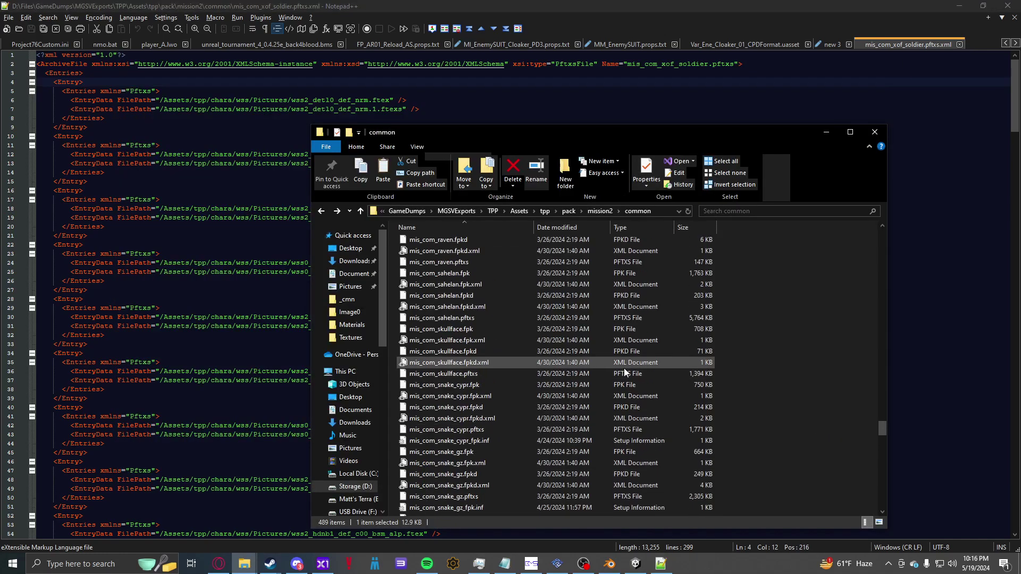
{"action": "left_click_drag", "start_coordinate": [885, 416], "coordinate": [873, 280]}
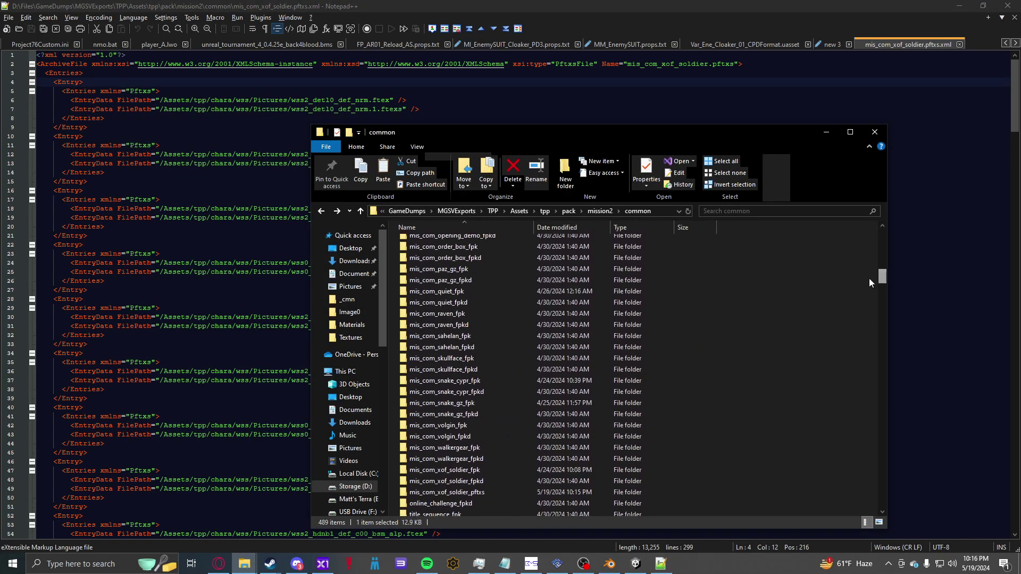
{"action": "scroll", "coordinate": [477, 425], "scroll_direction": "down", "scroll_amount": 2}
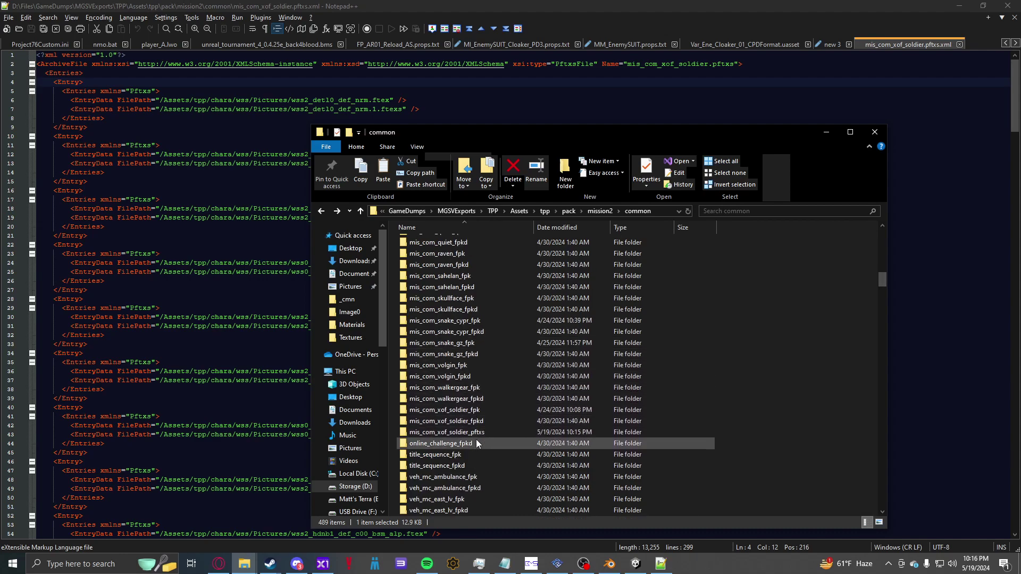
{"action": "left_click", "coordinate": [475, 435]}
{"action": "right_click", "coordinate": [474, 435]}
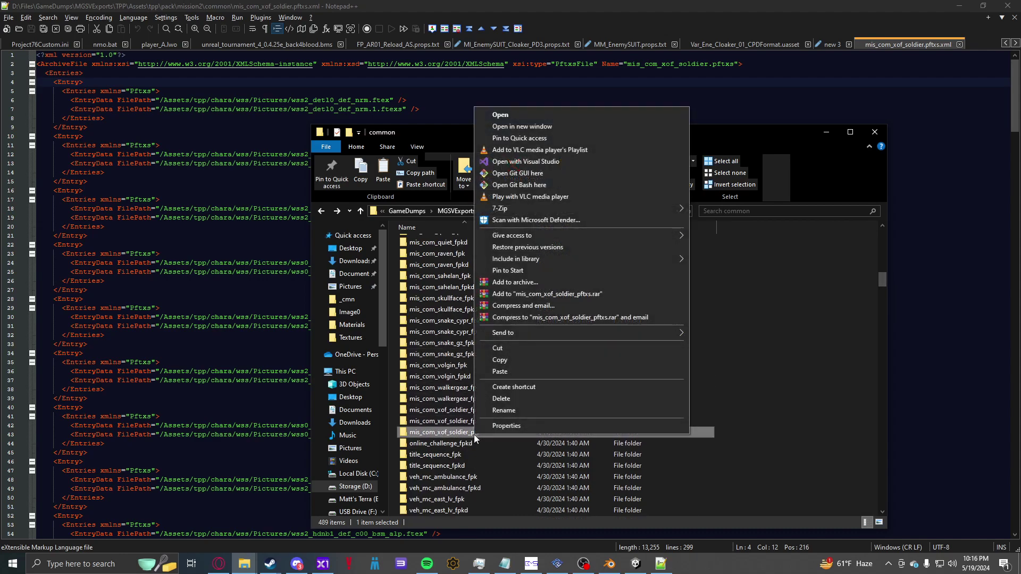
{"action": "key", "text": "m"}
{"action": "left_click_drag", "start_coordinate": [485, 433], "coordinate": [467, 436]}
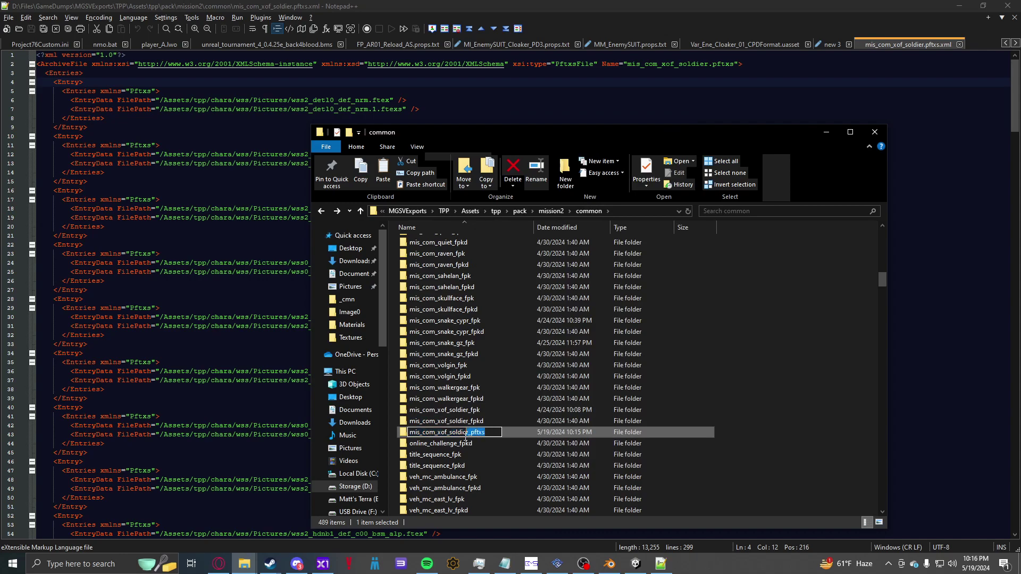
{"action": "left_click", "coordinate": [743, 432]}
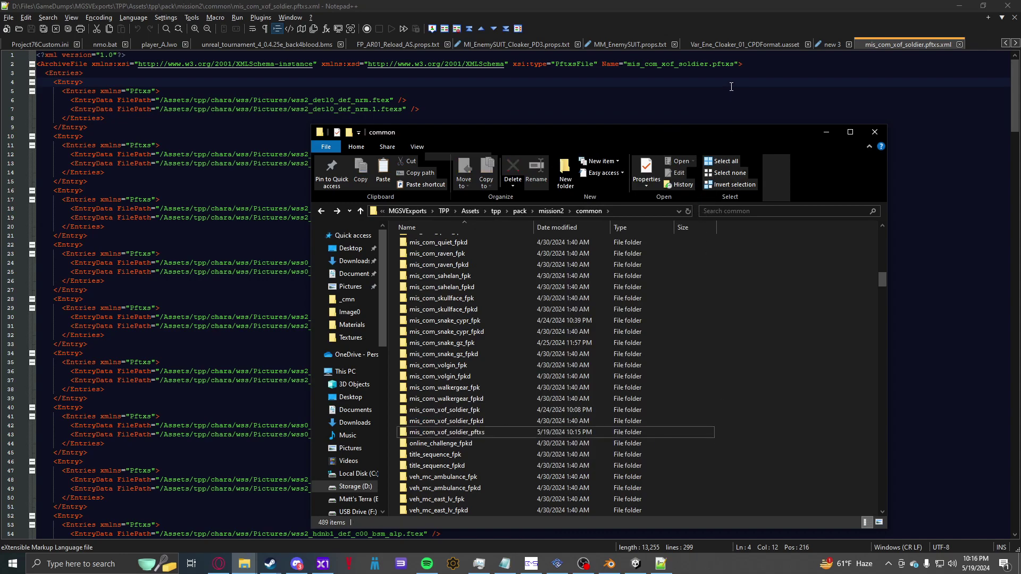
Step: Compare the Name attribute in mis_com_xof_soldier.pftxs.xml with the name of the unpacked folder
{"action": "left_click_drag", "start_coordinate": [734, 64], "coordinate": [708, 64]}
{"action": "left_click", "coordinate": [708, 74]}
{"action": "left_click", "coordinate": [714, 64]}
{"action": "key", "text": "alt+Tab"}
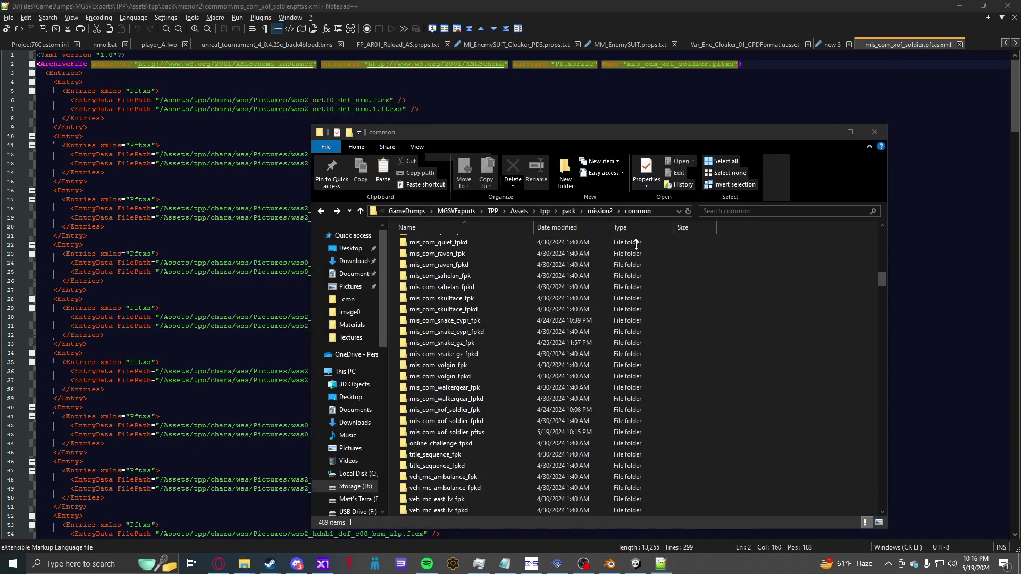
{"action": "left_click", "coordinate": [716, 64]}
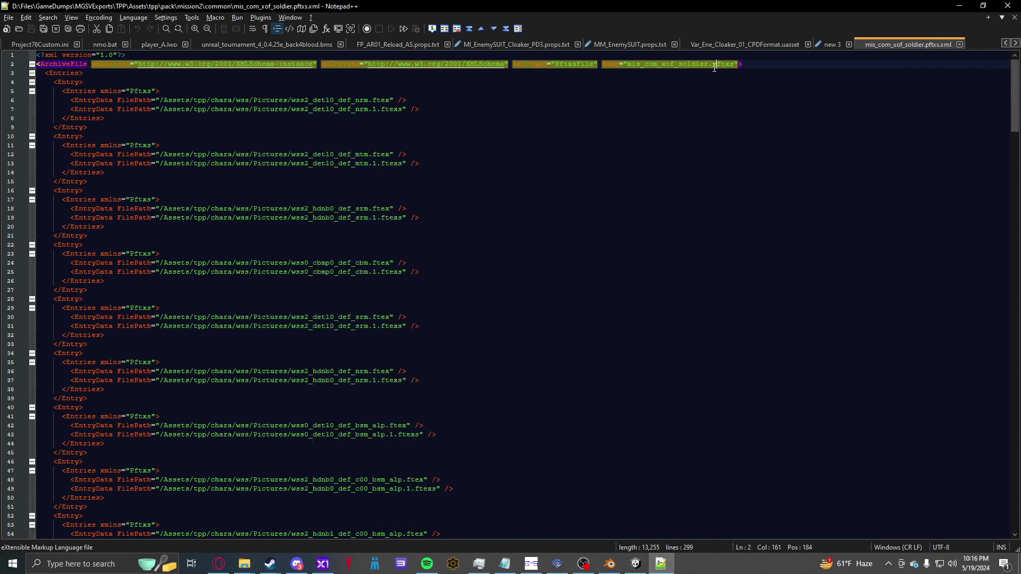
{"action": "key", "text": "alt+Tab"}
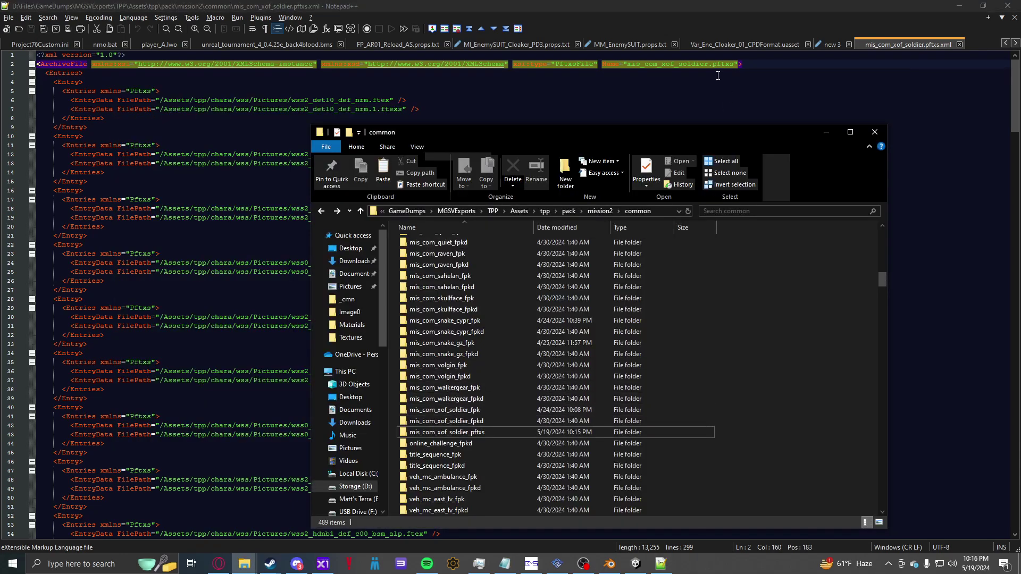
{"action": "left_click", "coordinate": [687, 65]}
{"action": "double_click", "coordinate": [686, 64]}
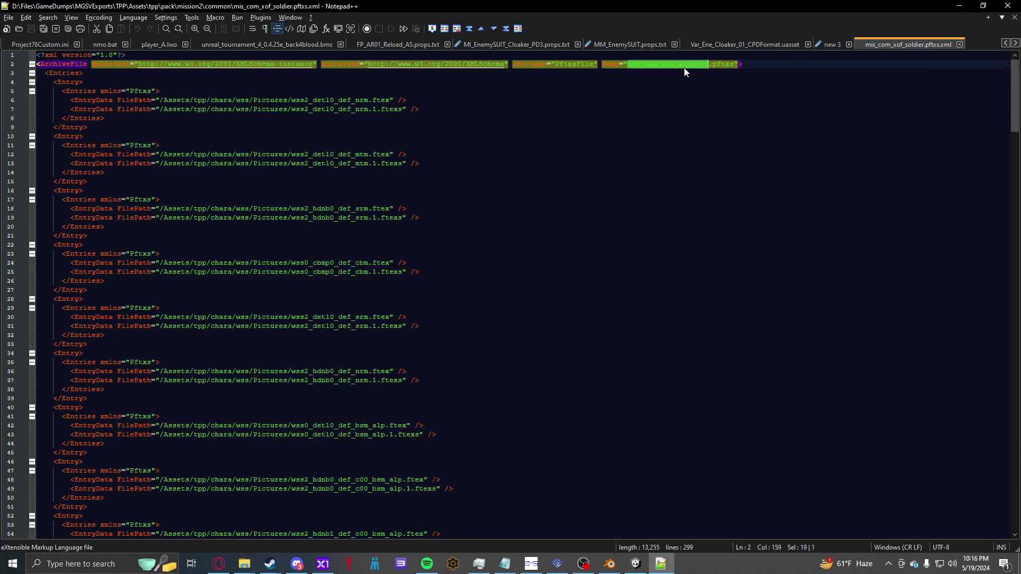
{"action": "left_click", "coordinate": [677, 110]}
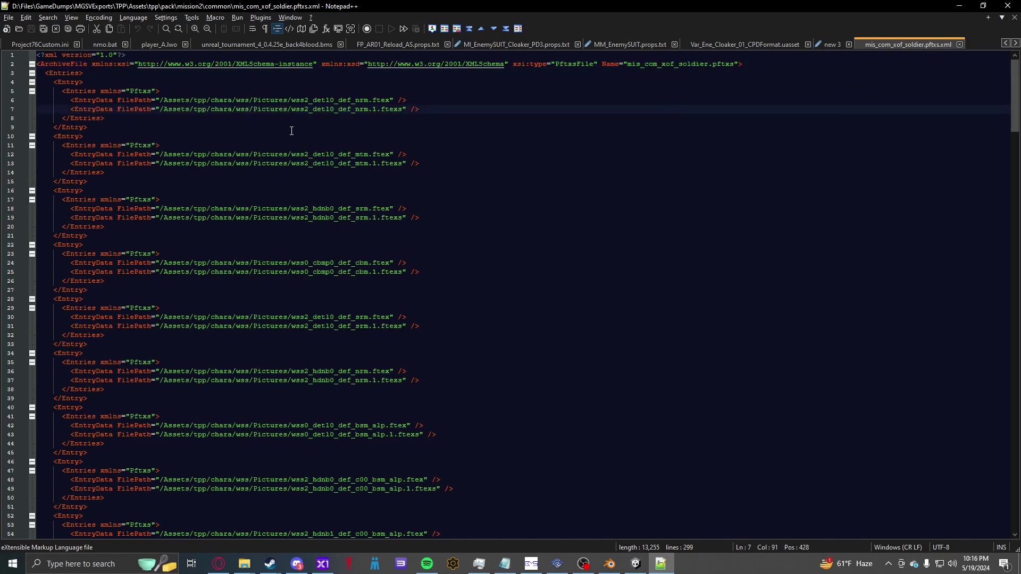
Step: Examine the FilePath entries for the wss2_det10_def_nrm texture and the rest of mis_com_xof_soldier.pftxs.xml
{"action": "left_click", "coordinate": [159, 100]}
{"action": "left_click_drag", "start_coordinate": [196, 100], "coordinate": [359, 100]}
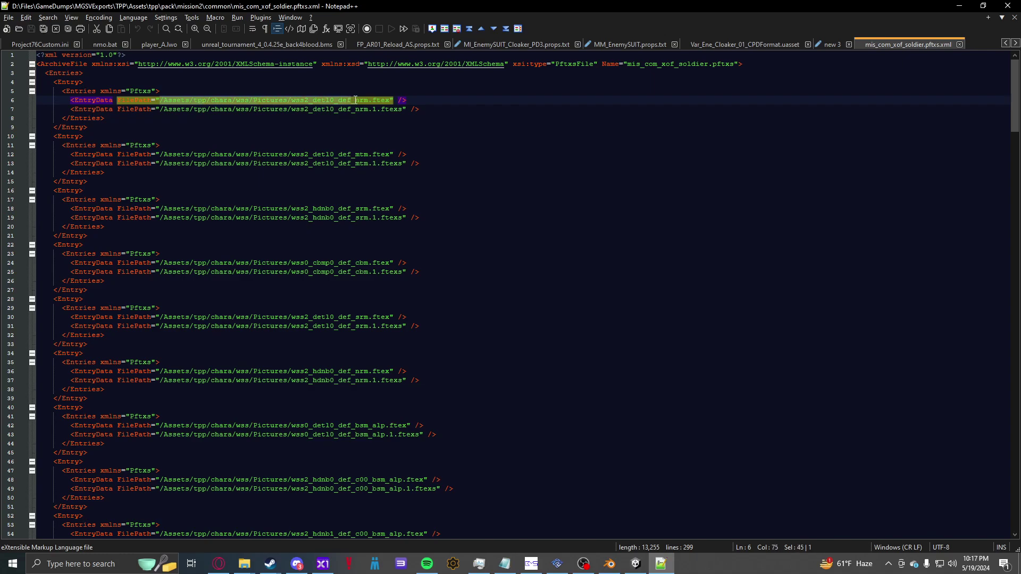
{"action": "left_click", "coordinate": [347, 126]}
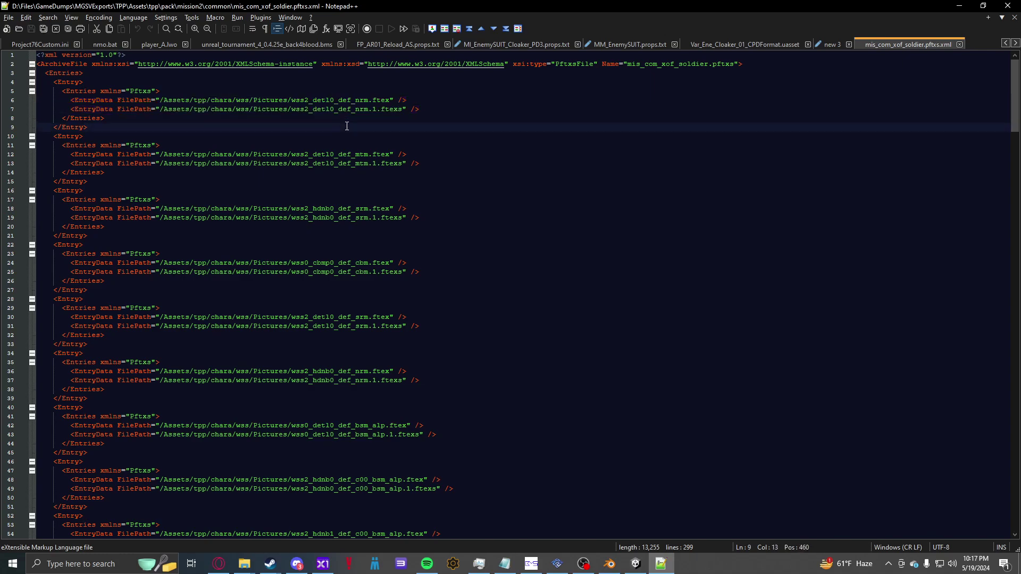
{"action": "scroll", "coordinate": [347, 126], "scroll_direction": "down", "scroll_amount": 20}
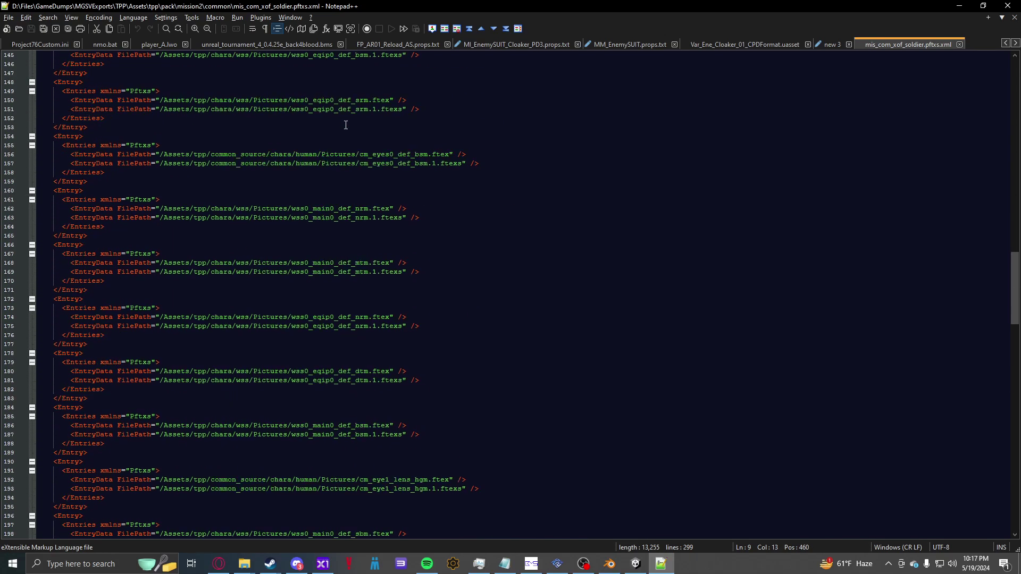
{"action": "scroll", "coordinate": [607, 289], "scroll_direction": "up", "scroll_amount": 20}
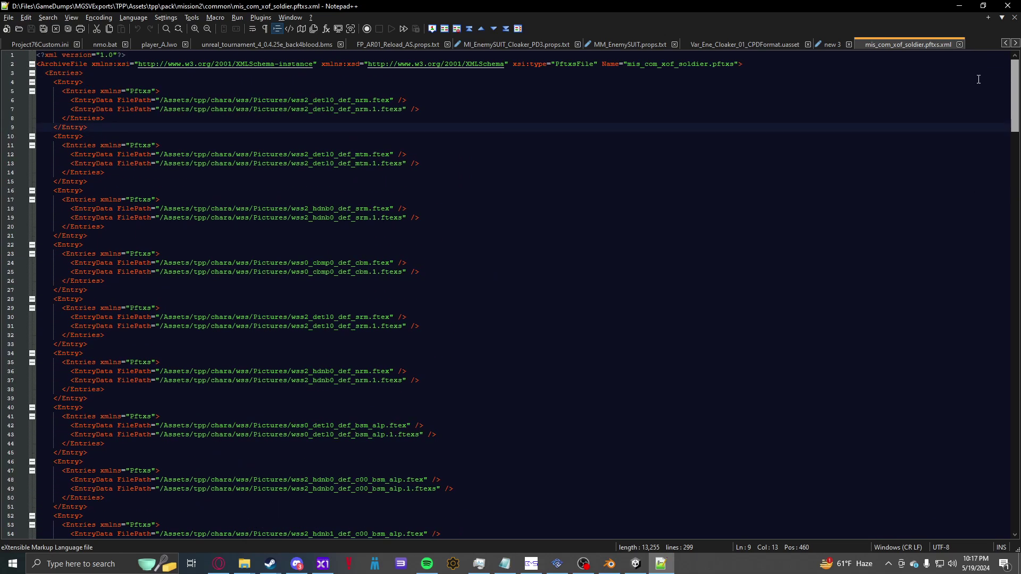
Step: Browse the unpacked mis_com_xof_soldier_pftxs folder in File Explorer to Assets\tpp\chara\wss\Pictures and examine its FTEX and FTEXS files
{"action": "key", "text": "alt+Tab"}
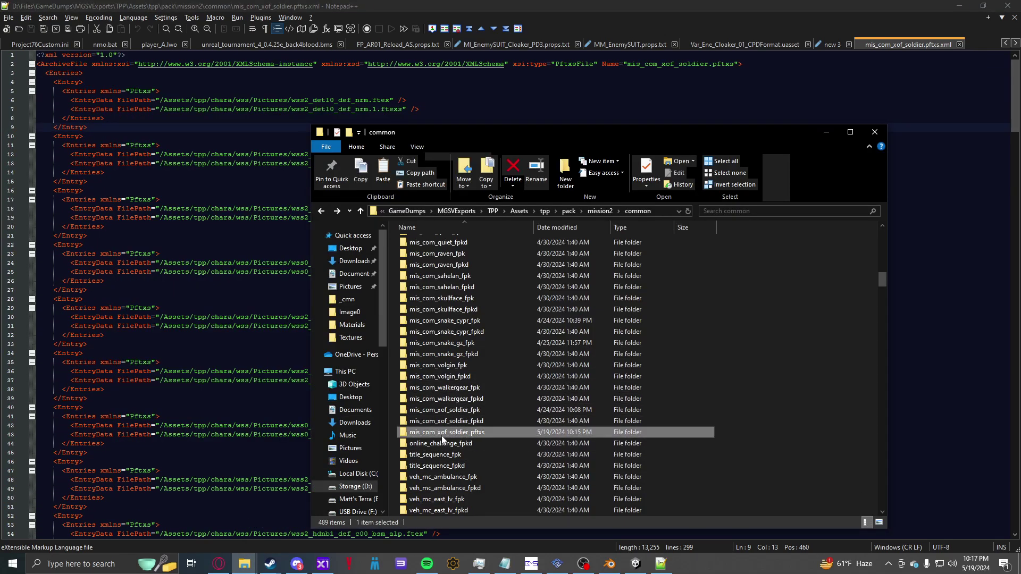
{"action": "double_click", "coordinate": [442, 433]}
{"action": "double_click", "coordinate": [412, 243]}
{"action": "double_click", "coordinate": [413, 244]}
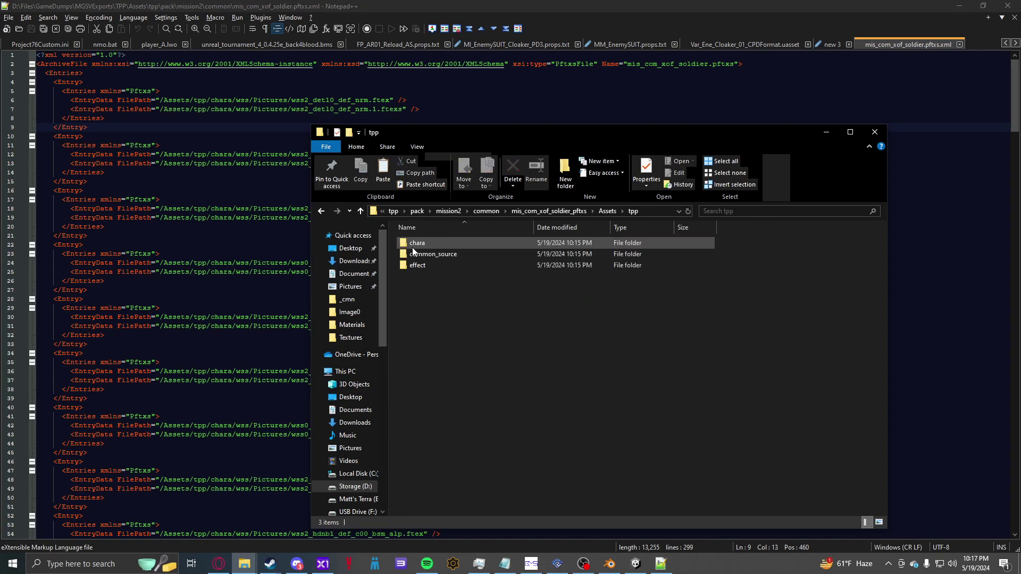
{"action": "double_click", "coordinate": [413, 245]}
{"action": "double_click", "coordinate": [413, 245]}
{"action": "double_click", "coordinate": [413, 245]}
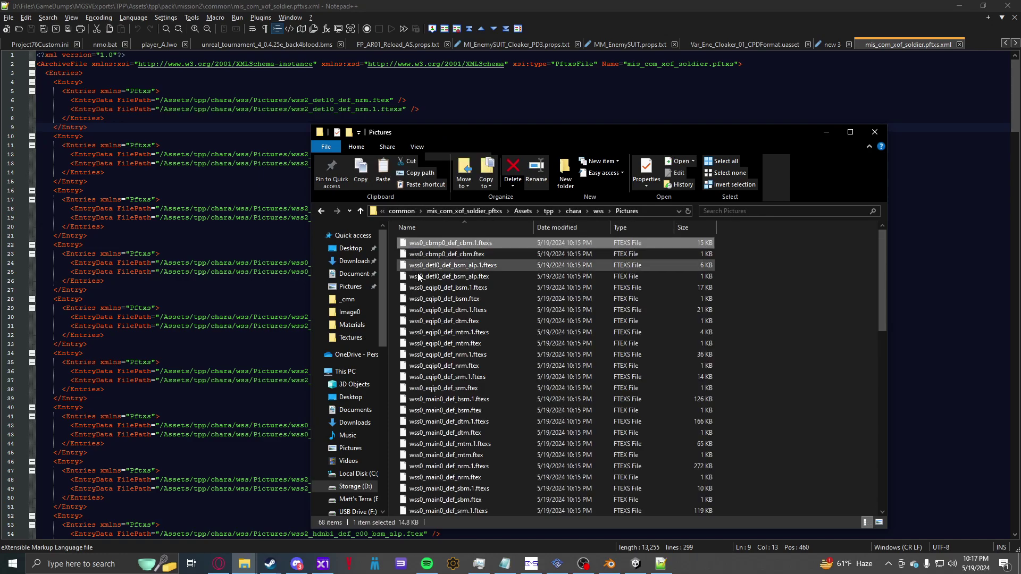
{"action": "left_click", "coordinate": [423, 265]}
{"action": "scroll", "coordinate": [446, 409], "scroll_direction": "down", "scroll_amount": 14}
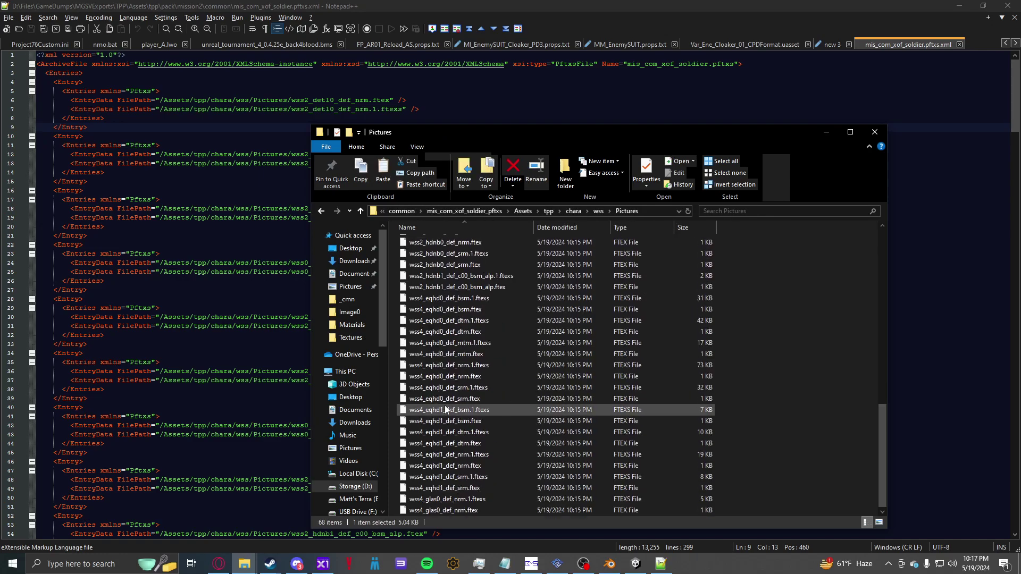
{"action": "left_click_drag", "start_coordinate": [879, 464], "coordinate": [851, 260]}
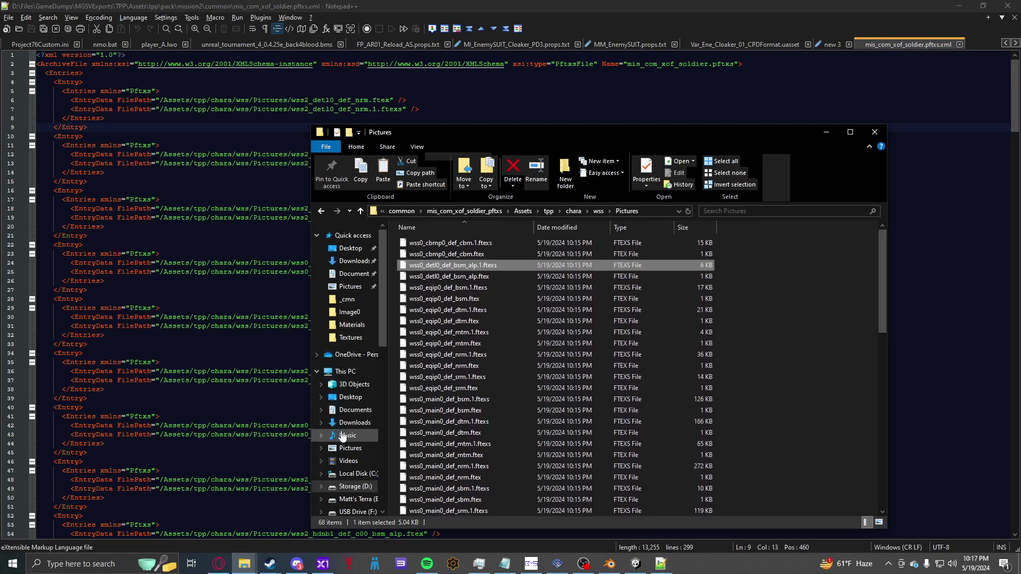
Step: Go to the GrayFox mod's Assets\tpp\pack\player\parts folder under Documents\Mods\MGSV
{"action": "left_click", "coordinate": [331, 276]}
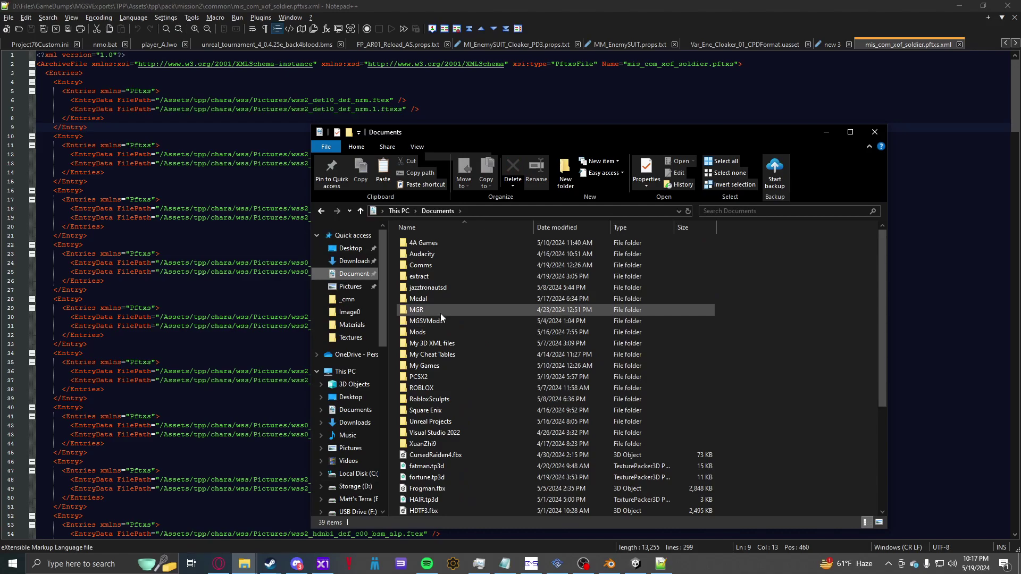
{"action": "left_click", "coordinate": [422, 335]}
{"action": "double_click", "coordinate": [422, 334]}
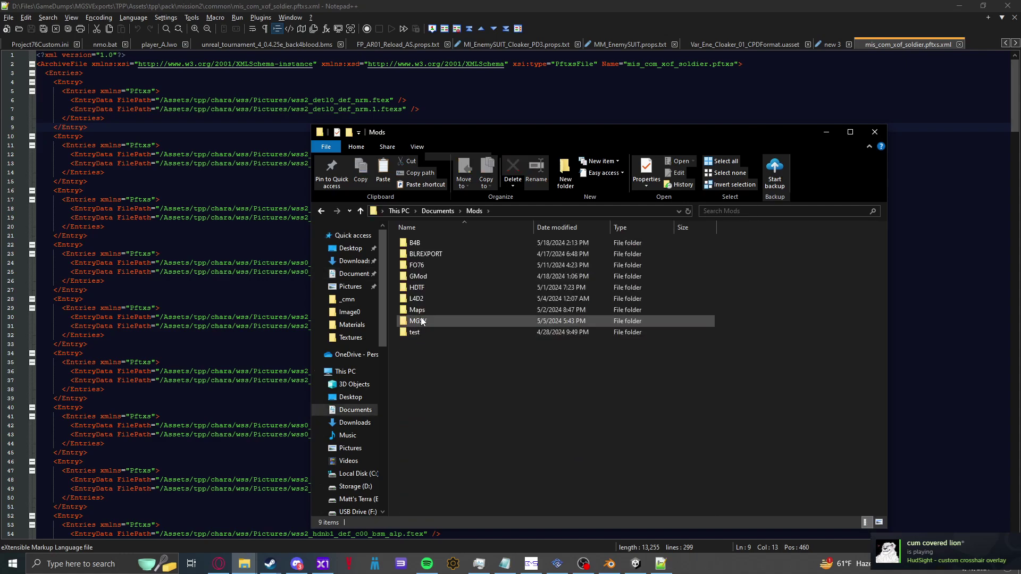
{"action": "double_click", "coordinate": [422, 322]}
{"action": "double_click", "coordinate": [420, 254]}
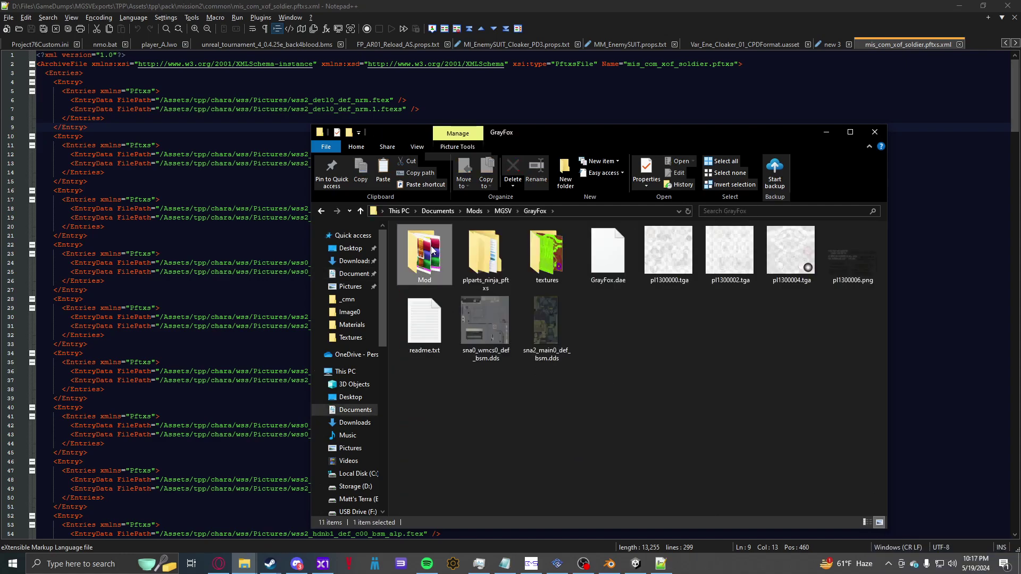
{"action": "double_click", "coordinate": [430, 250]}
{"action": "double_click", "coordinate": [431, 246]}
{"action": "double_click", "coordinate": [431, 245]}
{"action": "double_click", "coordinate": [430, 246]}
{"action": "double_click", "coordinate": [431, 246]}
{"action": "double_click", "coordinate": [431, 246]}
{"action": "double_click", "coordinate": [431, 246]}
{"action": "key", "text": "BackSpace"}
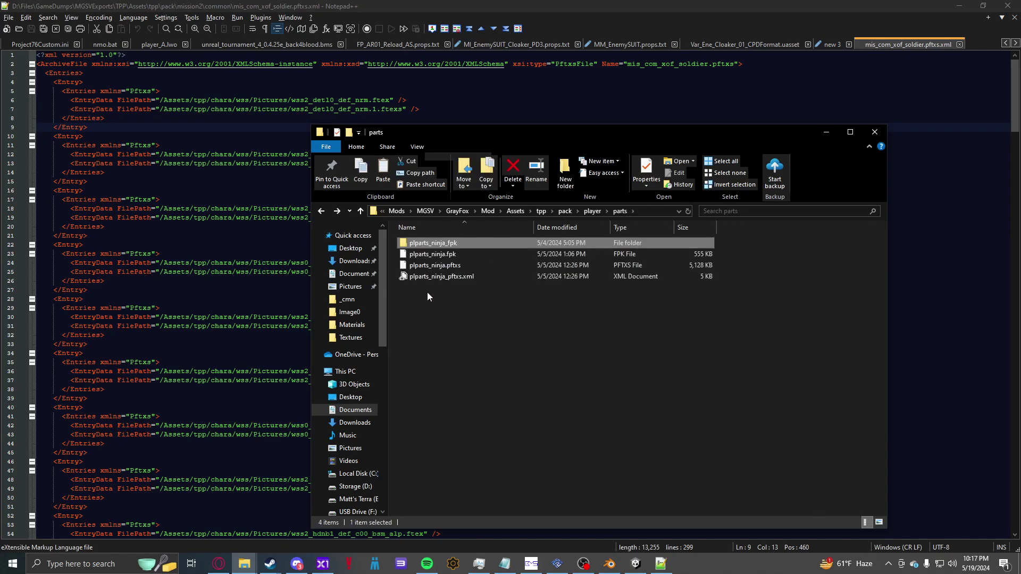
Step: Delete plparts_ninja_pftxs.xml and unpack plparts_ninja.pftxs with GzsTool.exe
{"action": "right_click", "coordinate": [432, 276]}
{"action": "left_click", "coordinate": [481, 519]}
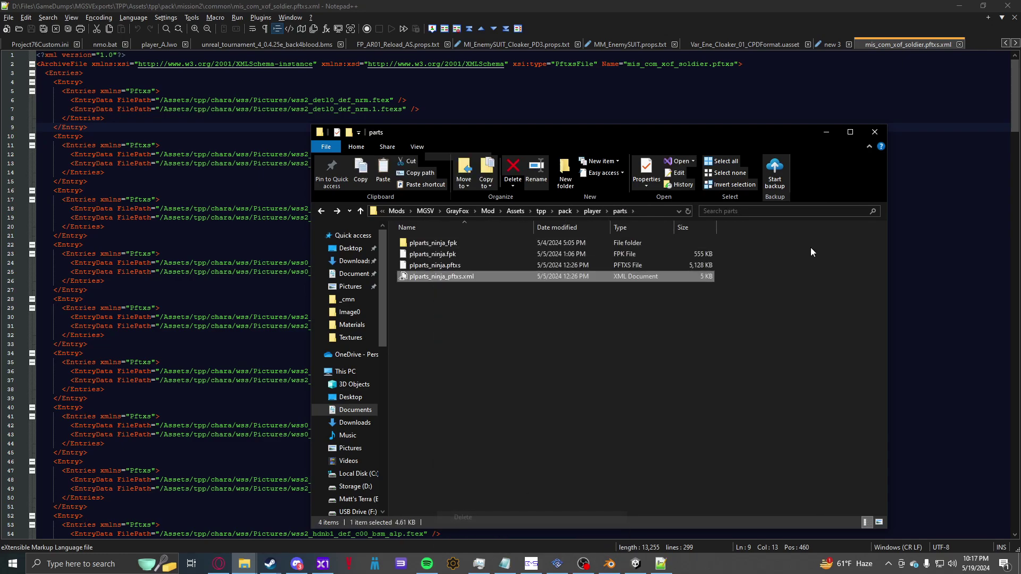
{"action": "left_click", "coordinate": [960, 5]}
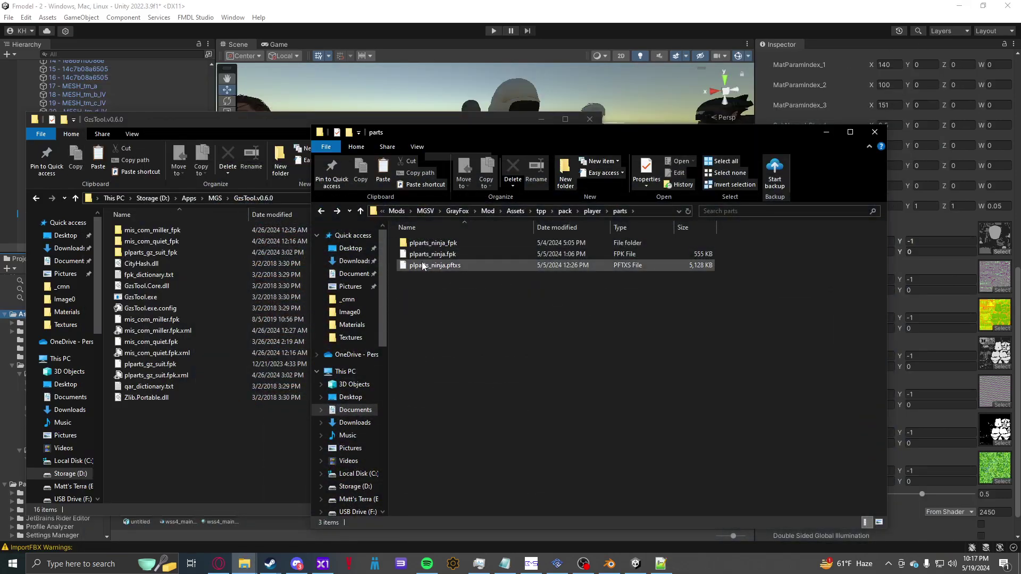
{"action": "left_click_drag", "start_coordinate": [435, 264], "coordinate": [156, 299]}
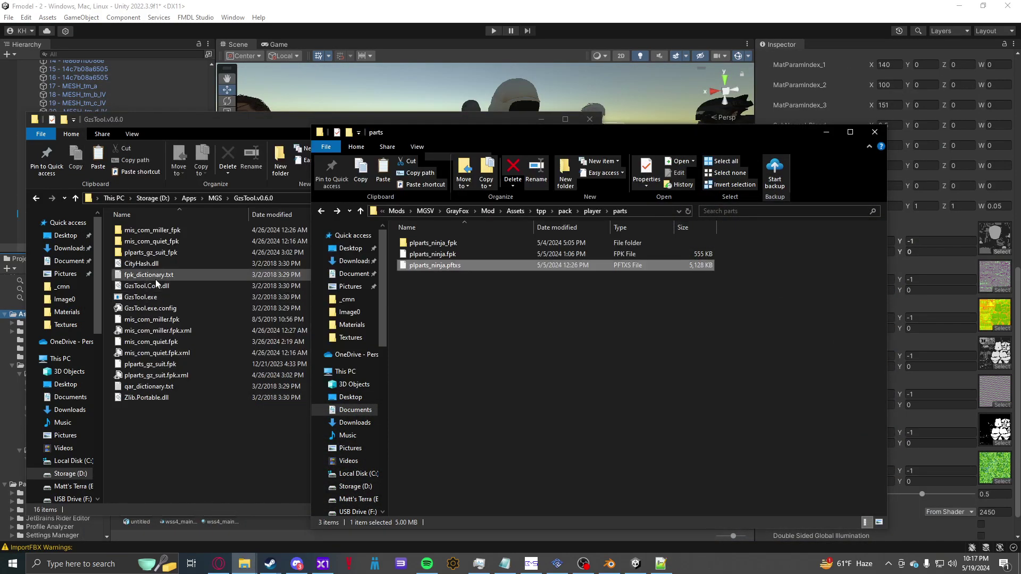
{"action": "left_click", "coordinate": [411, 318]}
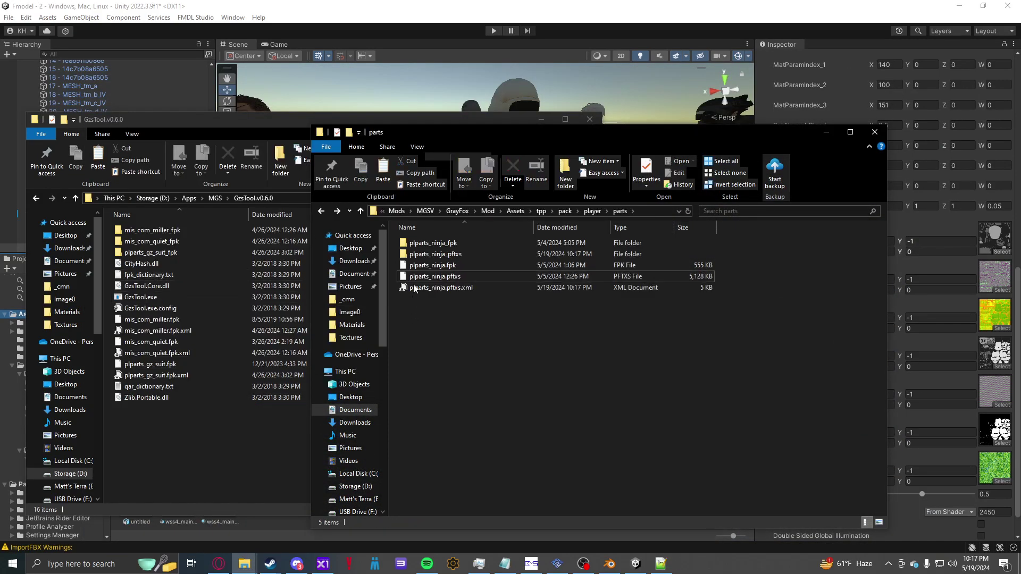
Step: Inspect the contents of the unpacked plparts_ninja_pftxs folder down to its dtm Pictures subfolder, and return to the parts folder
{"action": "double_click", "coordinate": [420, 255]}
{"action": "double_click", "coordinate": [417, 242]}
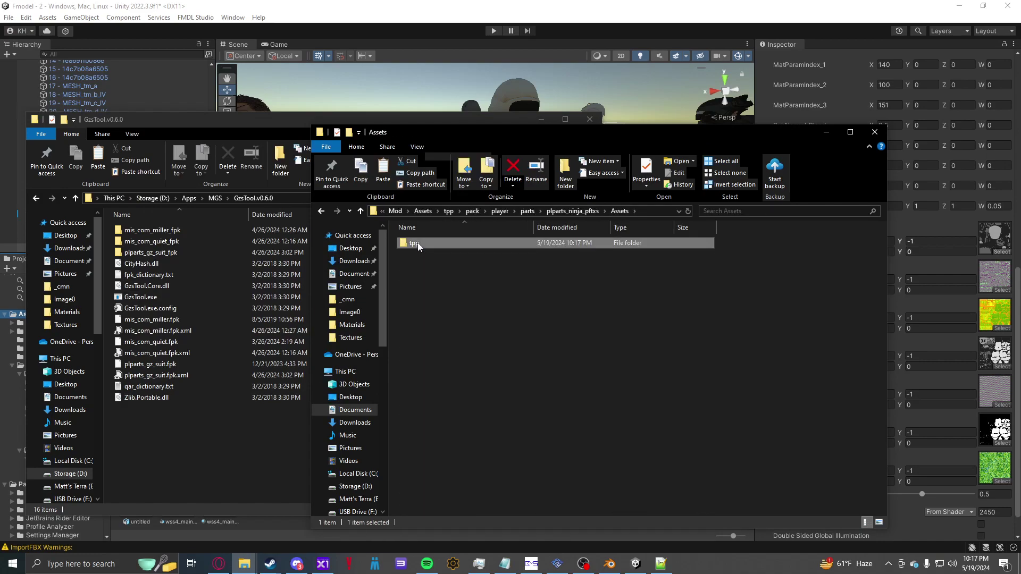
{"action": "double_click", "coordinate": [417, 242]}
{"action": "double_click", "coordinate": [417, 242]}
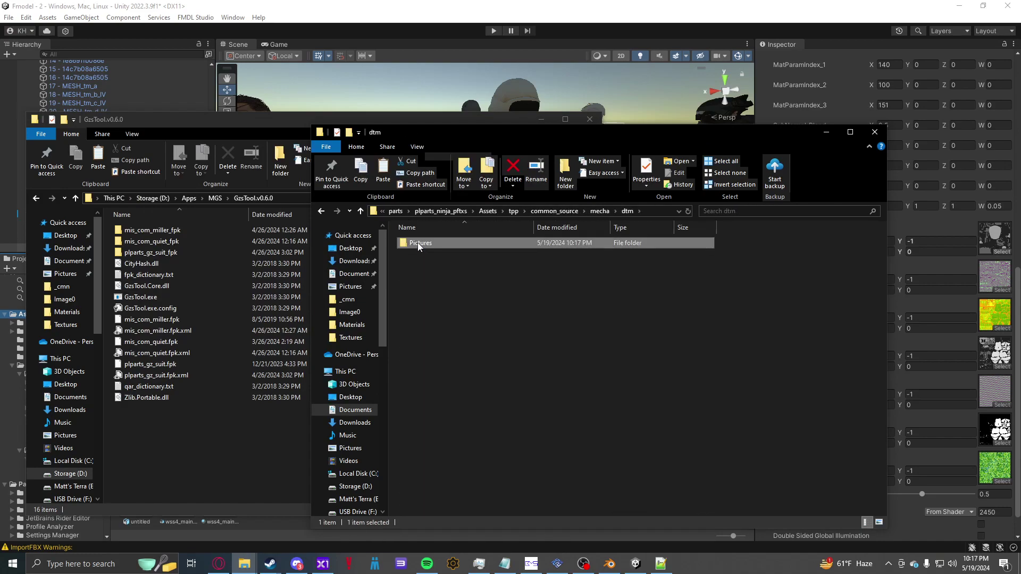
{"action": "double_click", "coordinate": [417, 243]}
{"action": "key", "text": "BackSpace"}
{"action": "key", "text": "BackSpace"}
{"action": "key", "text": "BackSpace"}
{"action": "key", "text": "BackSpace"}
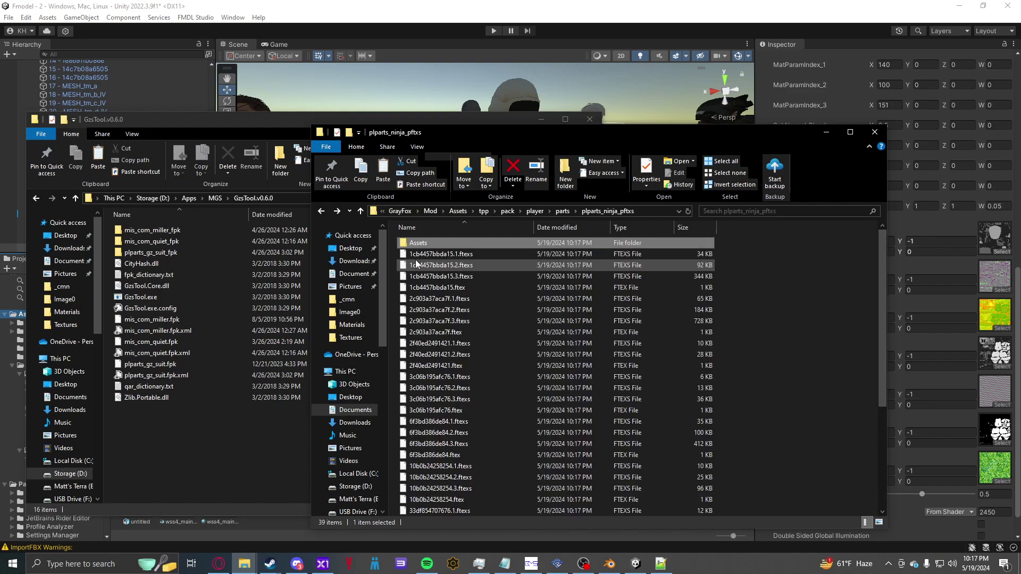
{"action": "key", "text": "BackSpace"}
Step: Open plparts_ninja.pftxs.xml in Notepad++ and examine its first texture's numbered FTEXS entries
{"action": "left_click", "coordinate": [413, 287]}
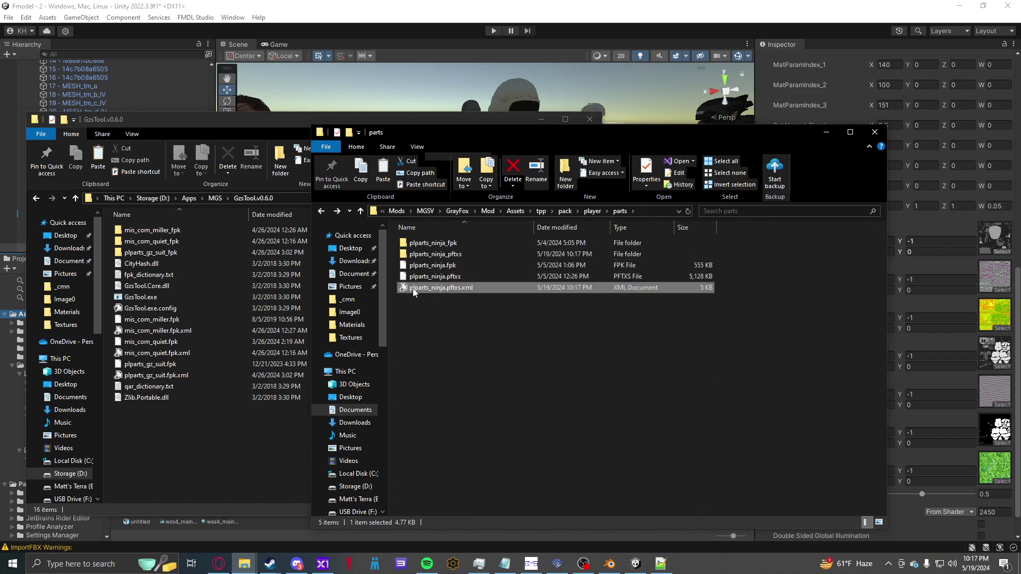
{"action": "right_click", "coordinate": [413, 291]}
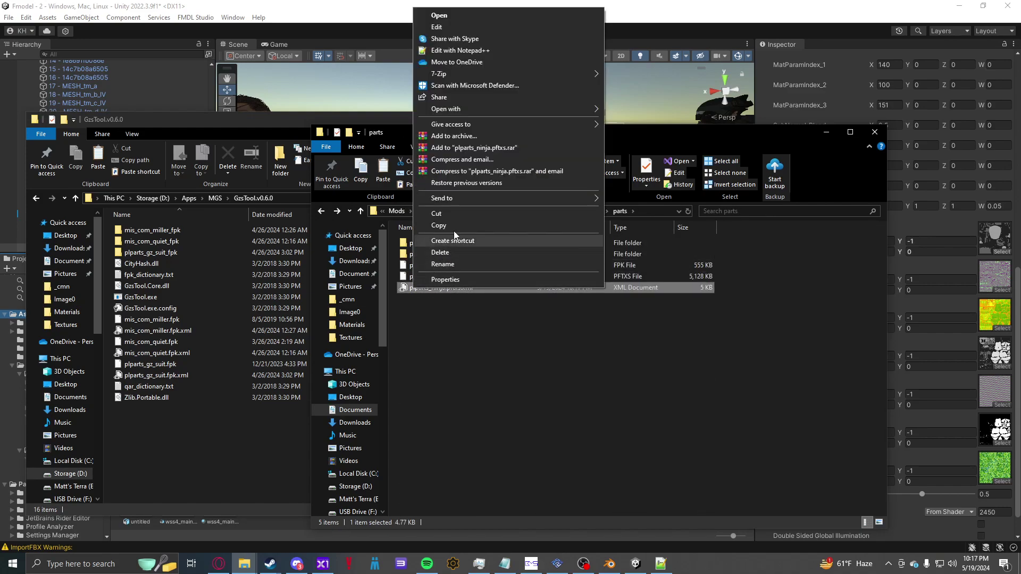
{"action": "left_click", "coordinate": [470, 53]}
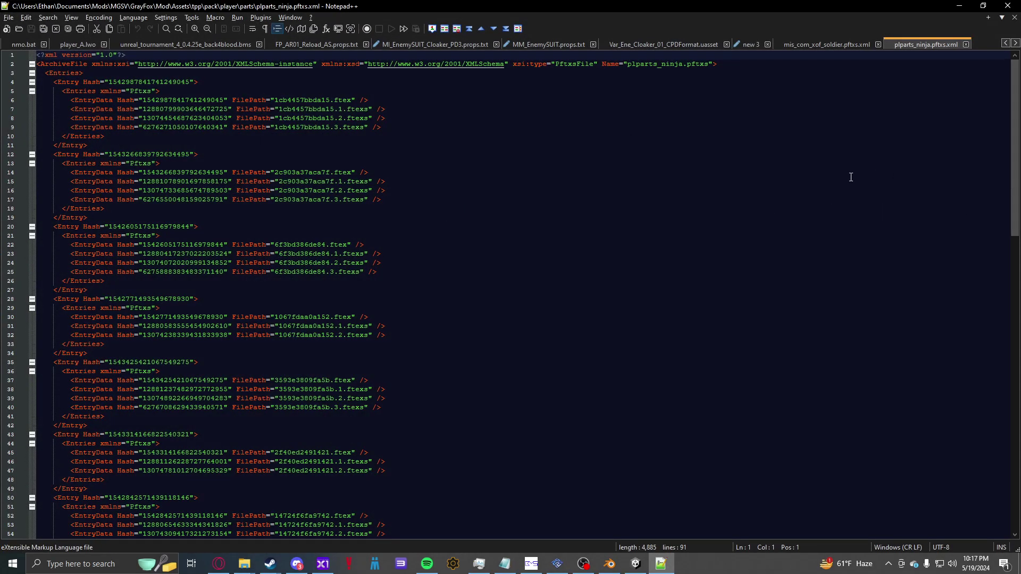
{"action": "left_click", "coordinate": [410, 128]}
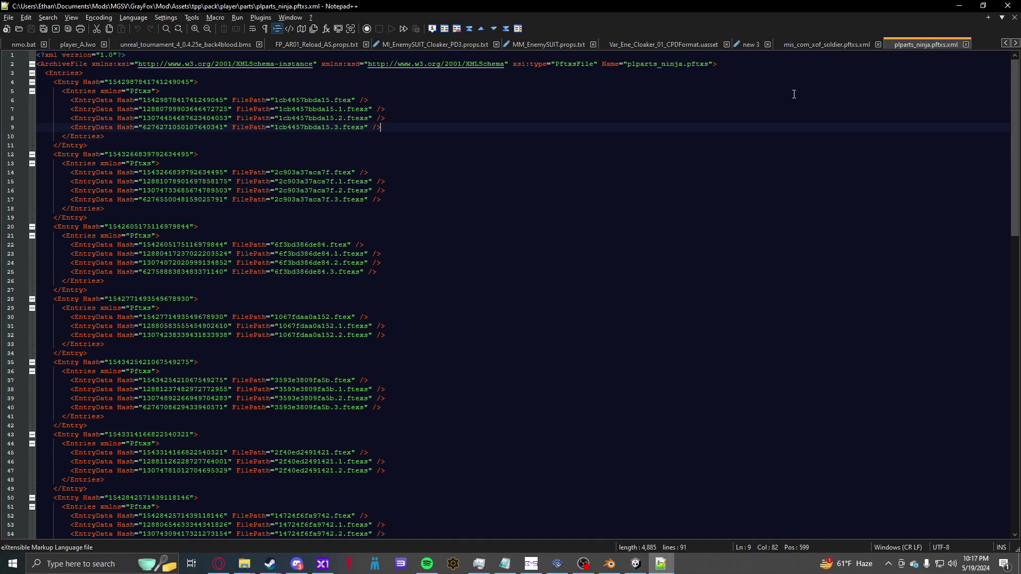
Step: Check the wss2_det10_def_nrm.1.ftexs path and archive Name in mis_com_xof_soldier.pftxs.xml against the unpacked plparts_ninja_pftxs folder
{"action": "left_click", "coordinate": [803, 45]}
{"action": "left_click_drag", "start_coordinate": [420, 109], "coordinate": [333, 104]}
{"action": "left_click", "coordinate": [270, 109]}
{"action": "key", "text": "alt+Tab"}
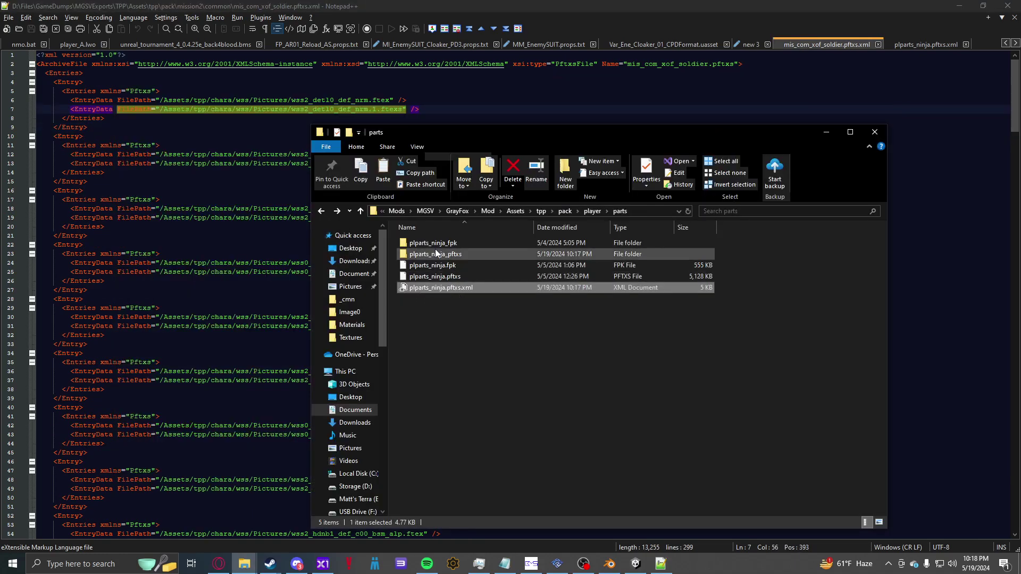
{"action": "double_click", "coordinate": [436, 254]}
{"action": "left_click", "coordinate": [681, 64]}
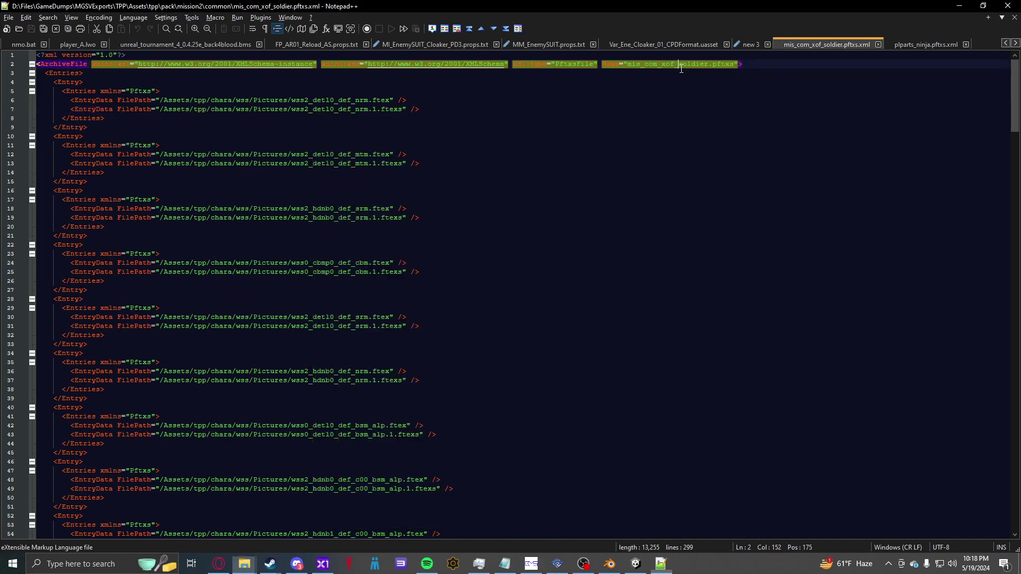
{"action": "double_click", "coordinate": [653, 65]}
{"action": "left_click", "coordinate": [662, 75]}
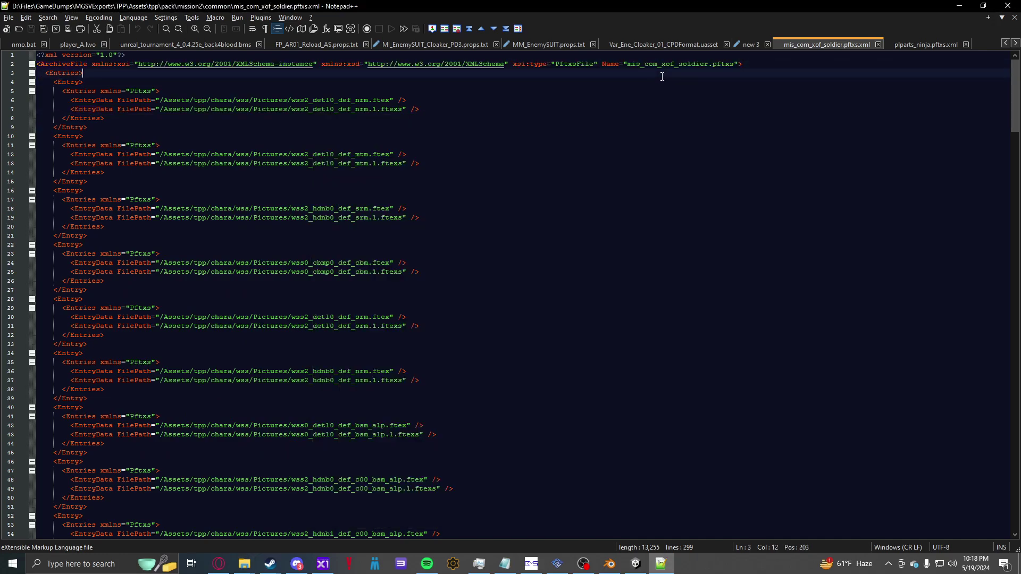
Step: Browse plparts_ninja_pftxs to Assets\tpp\common_source\mecha\dtm\Pictures and examine the cm_main0_def_dtm texture files
{"action": "key", "text": "alt+Tab"}
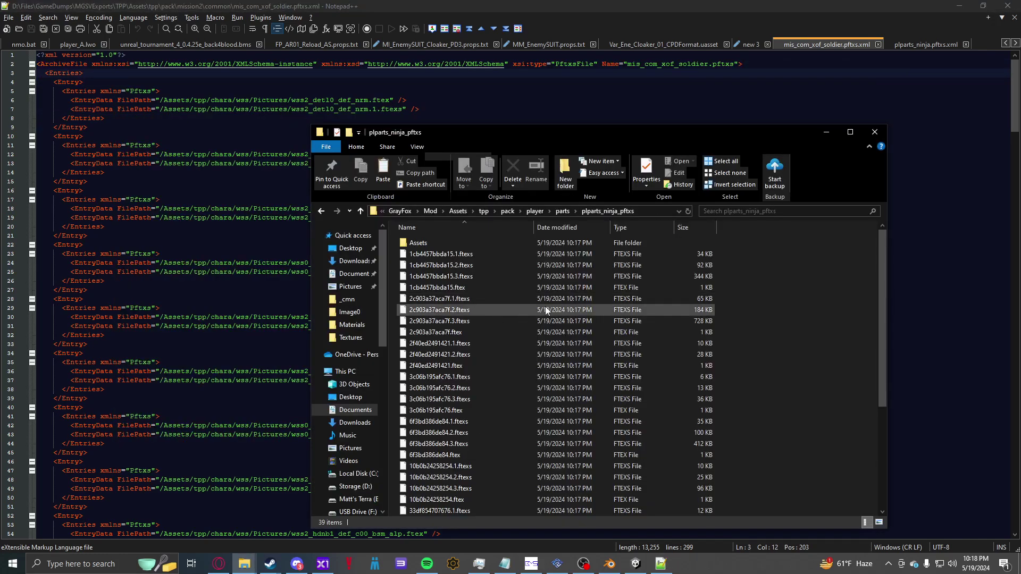
{"action": "double_click", "coordinate": [420, 244]}
{"action": "double_click", "coordinate": [428, 244]}
{"action": "left_click", "coordinate": [428, 243]}
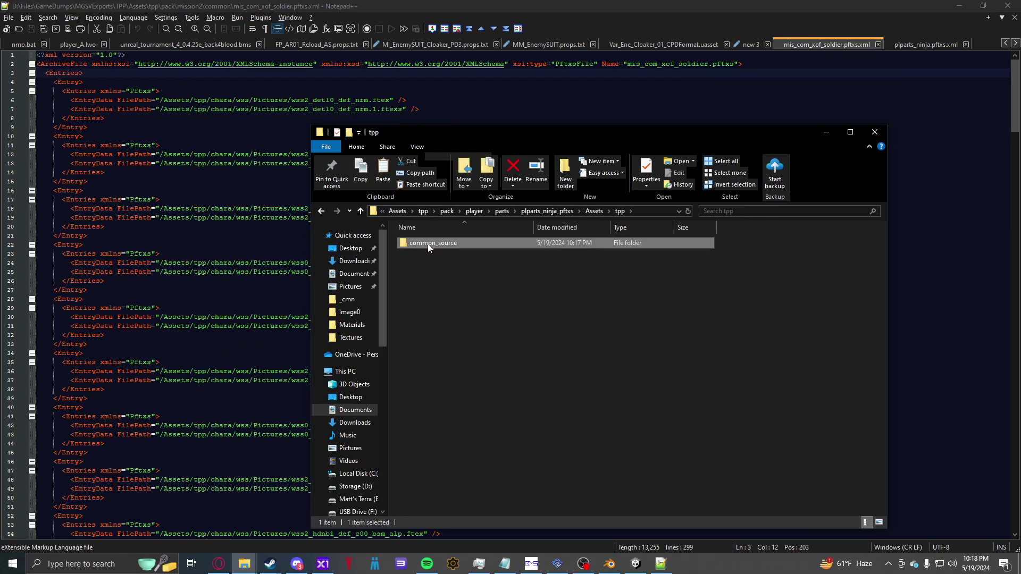
{"action": "double_click", "coordinate": [427, 243]}
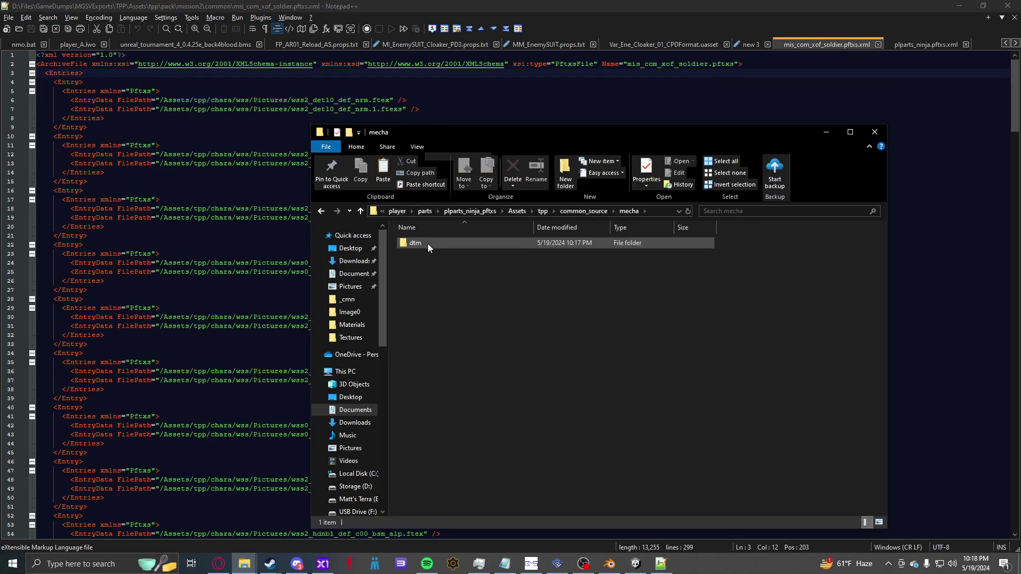
{"action": "double_click", "coordinate": [427, 244]}
{"action": "double_click", "coordinate": [428, 243]}
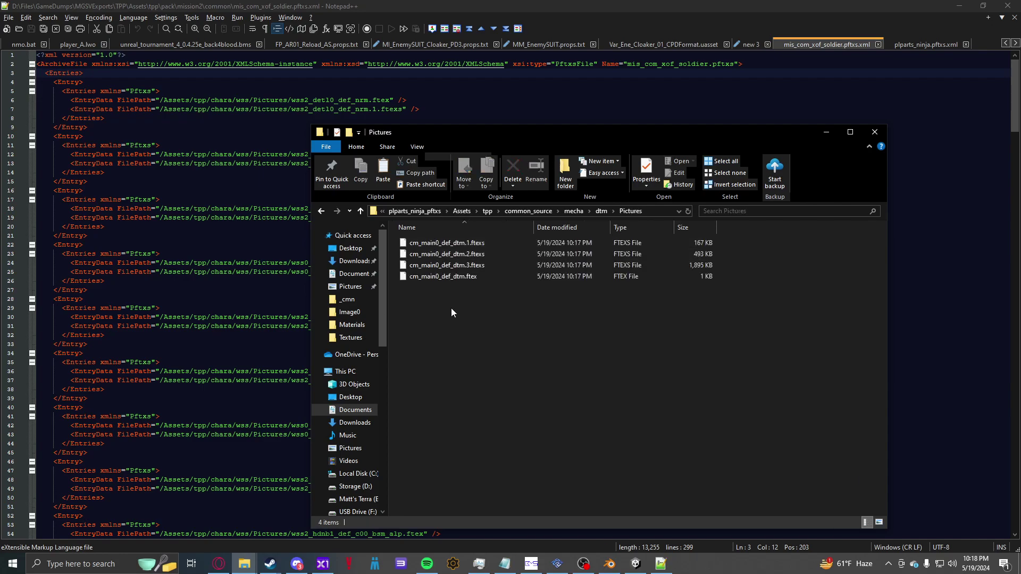
Step: Duplicate the wss2_det10_def_nrm.1.ftexs entry line twice in mis_com_xof_soldier.pftxs.xml
{"action": "left_click_drag", "start_coordinate": [401, 101], "coordinate": [205, 103]}
{"action": "left_click", "coordinate": [197, 114]}
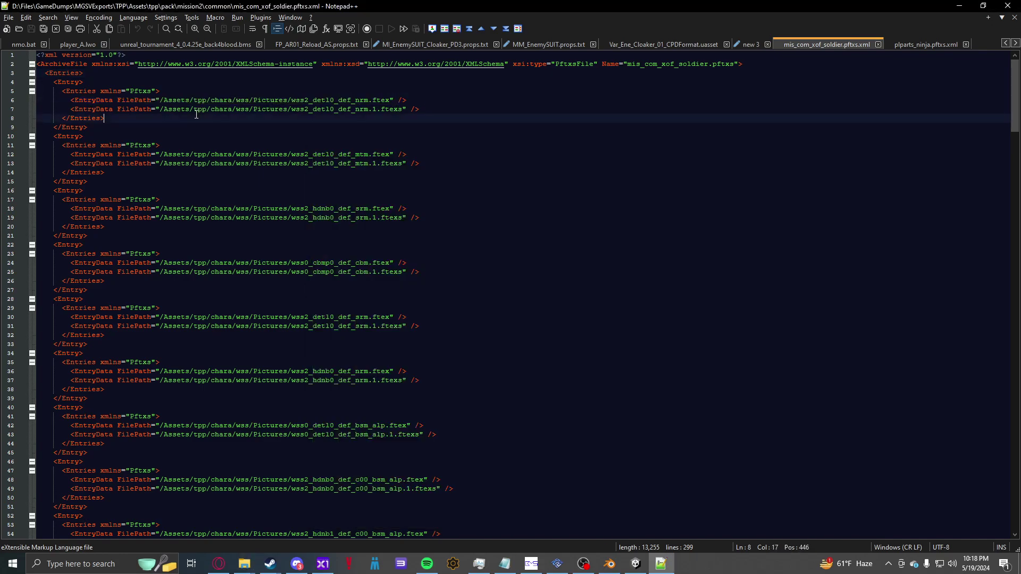
{"action": "left_click", "coordinate": [432, 111]}
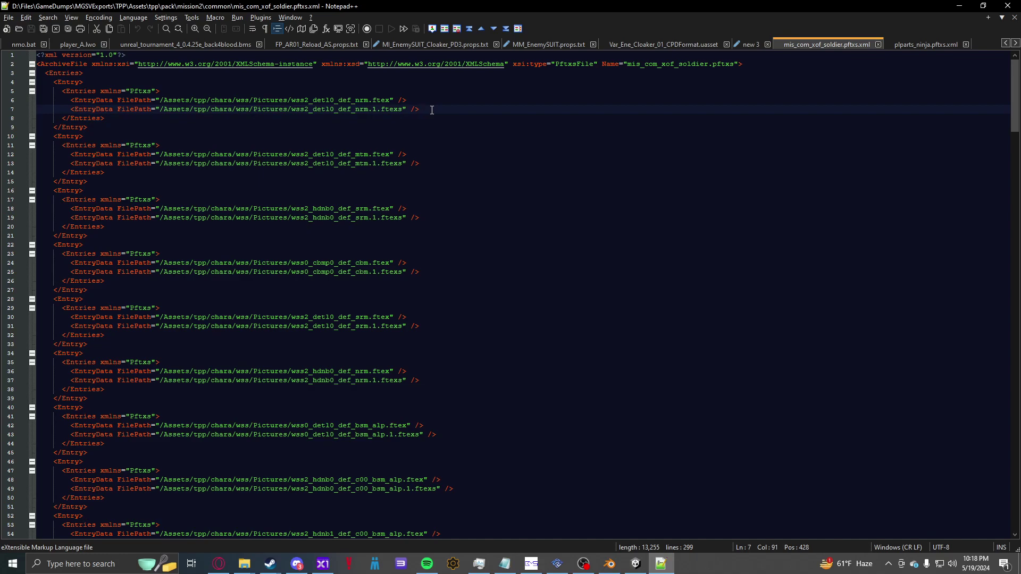
{"action": "type", "text": "d"}
{"action": "key", "text": "ctrl+z"}
{"action": "key", "text": "ctrl+d"}
{"action": "key", "text": "ctrl+d"}
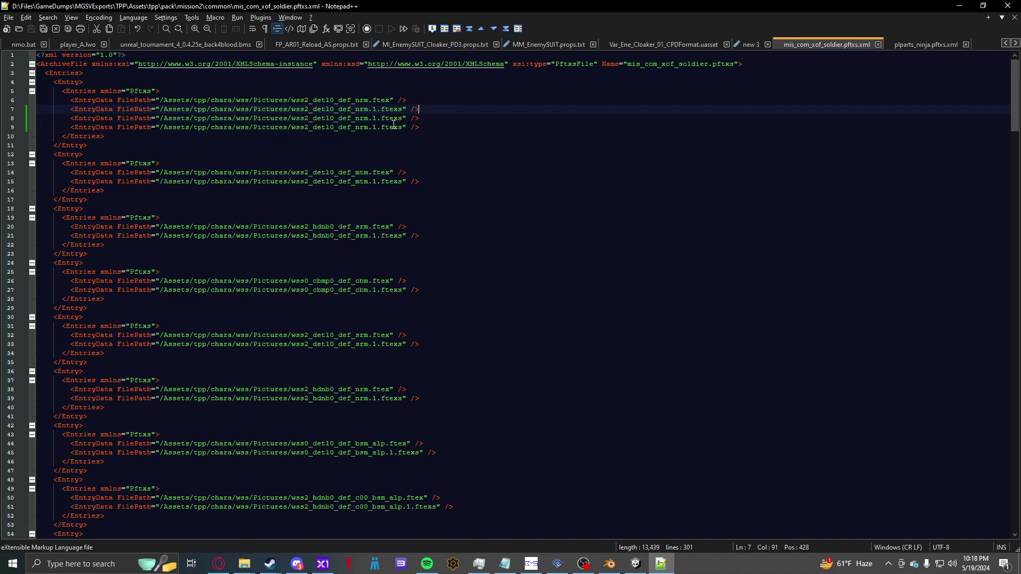
Step: Renumber the two duplicated wss2_det10_def_nrm entries as wss2_det10_def_nrm.2.ftexs and wss2_det10_def_nrm.3.ftexs
{"action": "left_click", "coordinate": [378, 120]}
{"action": "key", "text": "BackSpace"}
{"action": "type", "text": "2"}
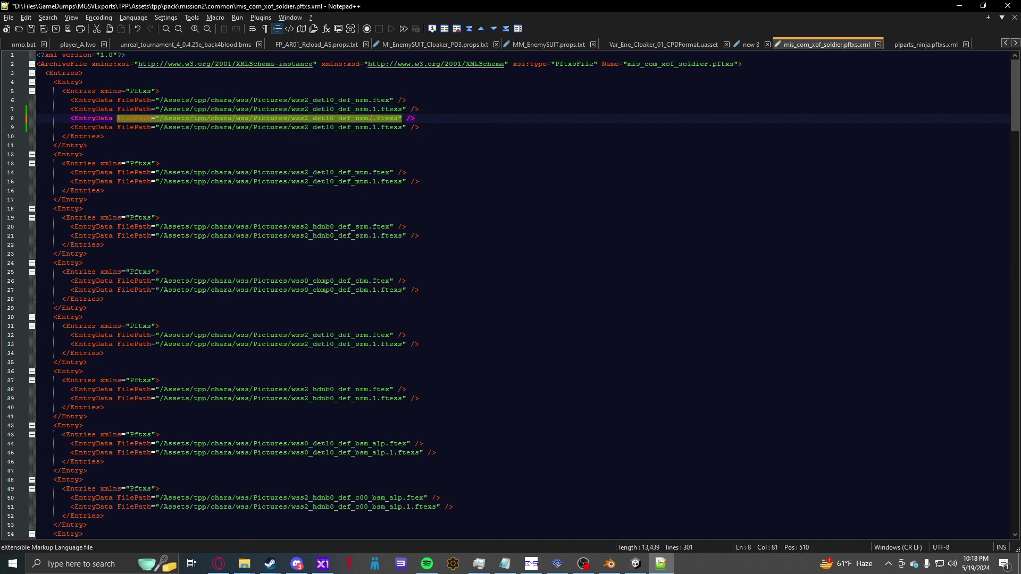
{"action": "key", "text": "Left"}
{"action": "key", "text": "Down"}
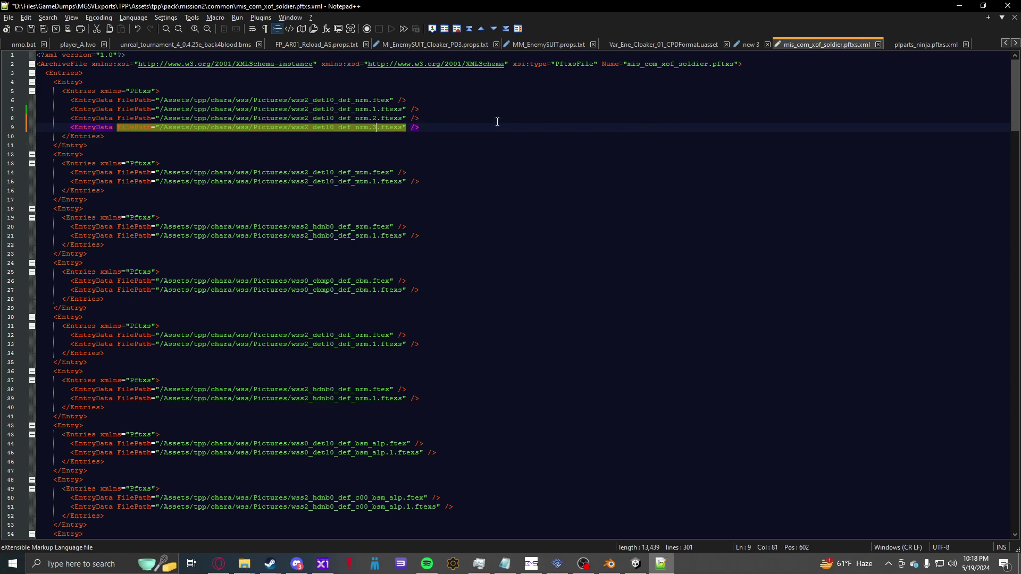
Step: Delete the .2.ftexs and .3.ftexs entry lines of wss2_det10_def_nrm from mis_com_xof_soldier.pftxs.xml
{"action": "left_click", "coordinate": [509, 111]}
{"action": "key", "text": "shift+Down"}
{"action": "key", "text": "shift+Down"}
{"action": "key", "text": "Delete"}
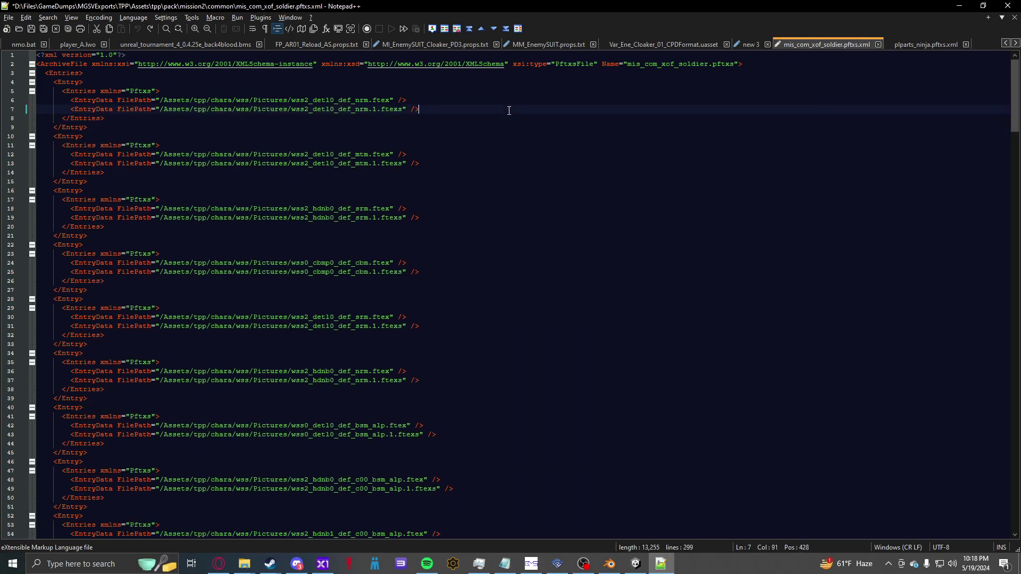
Step: Browse in File Explorer to the GrayFox\textures folder and open nin_body_bsm.png in paint.net
{"action": "left_click", "coordinate": [959, 6]}
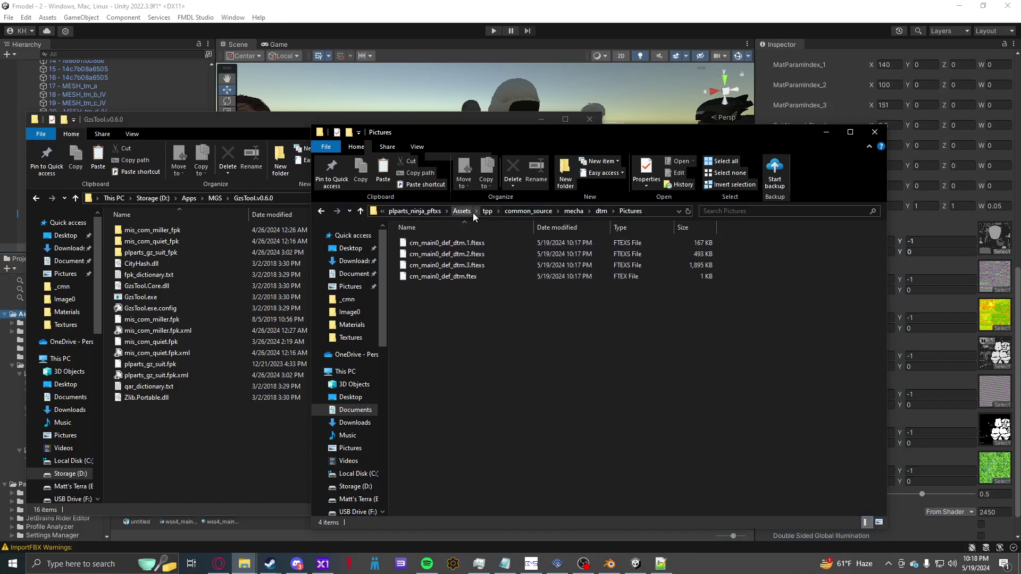
{"action": "left_click", "coordinate": [440, 214]}
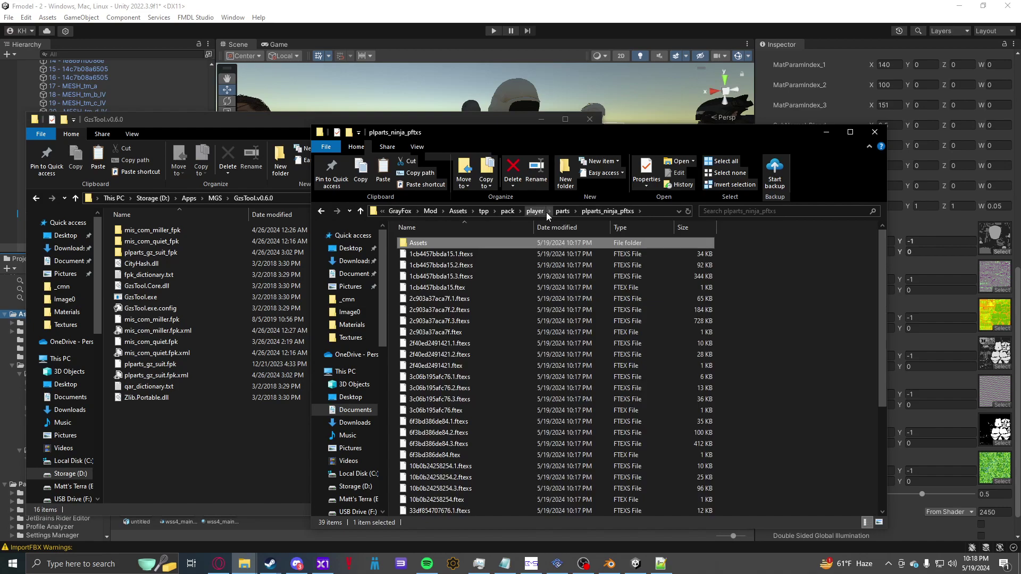
{"action": "left_click", "coordinate": [393, 211]}
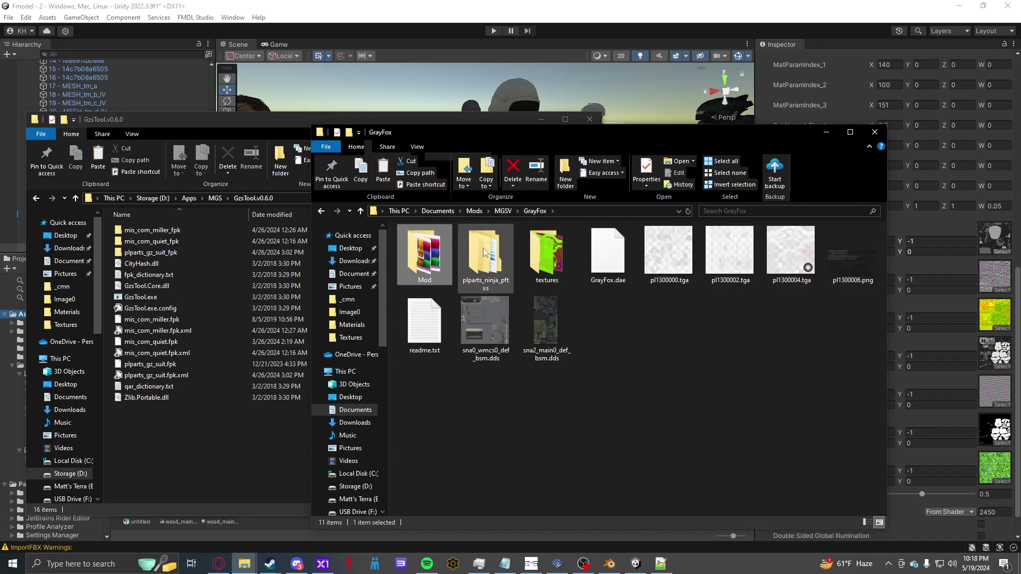
{"action": "double_click", "coordinate": [544, 270]}
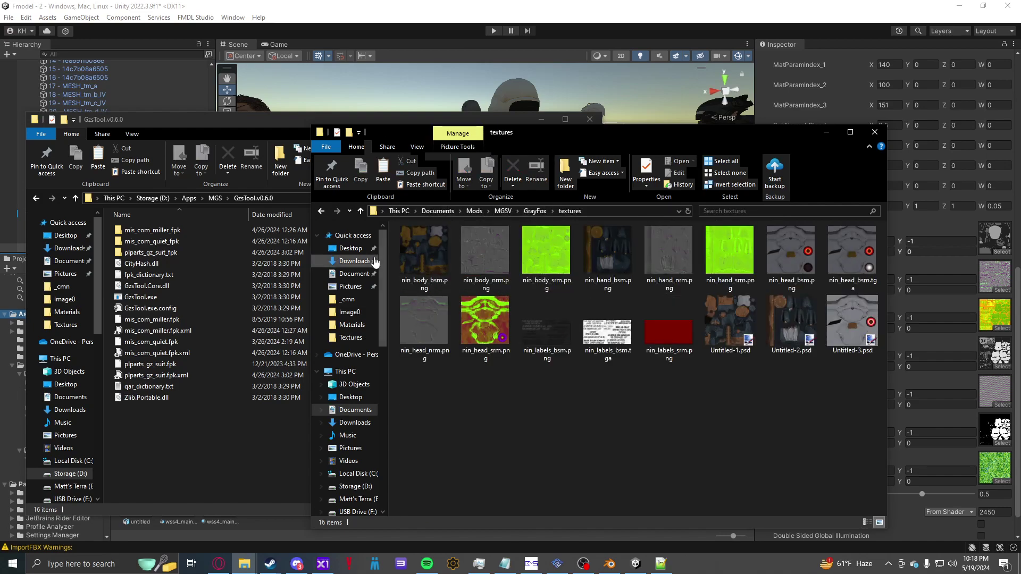
{"action": "left_click", "coordinate": [436, 257]}
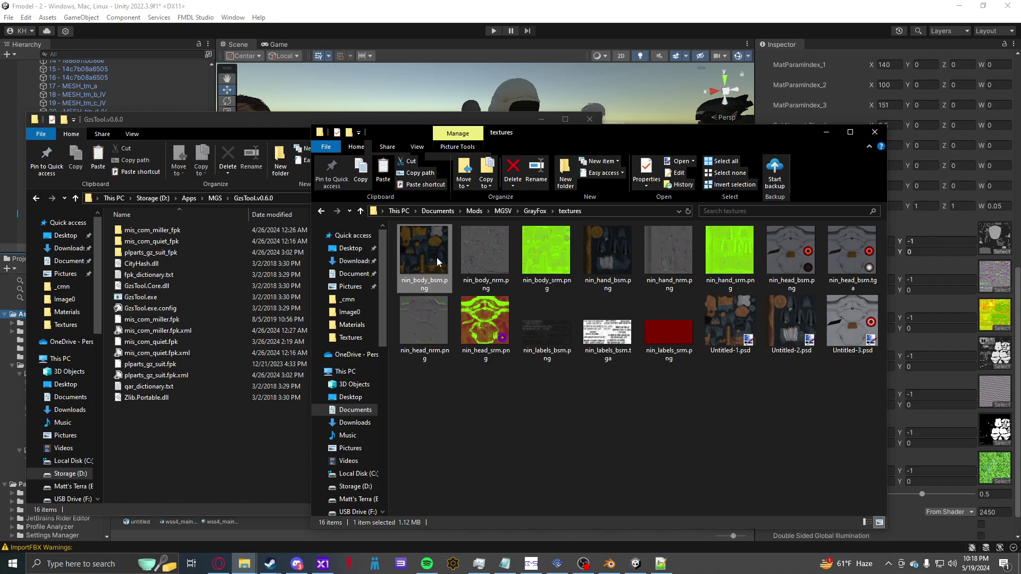
{"action": "double_click", "coordinate": [436, 258]}
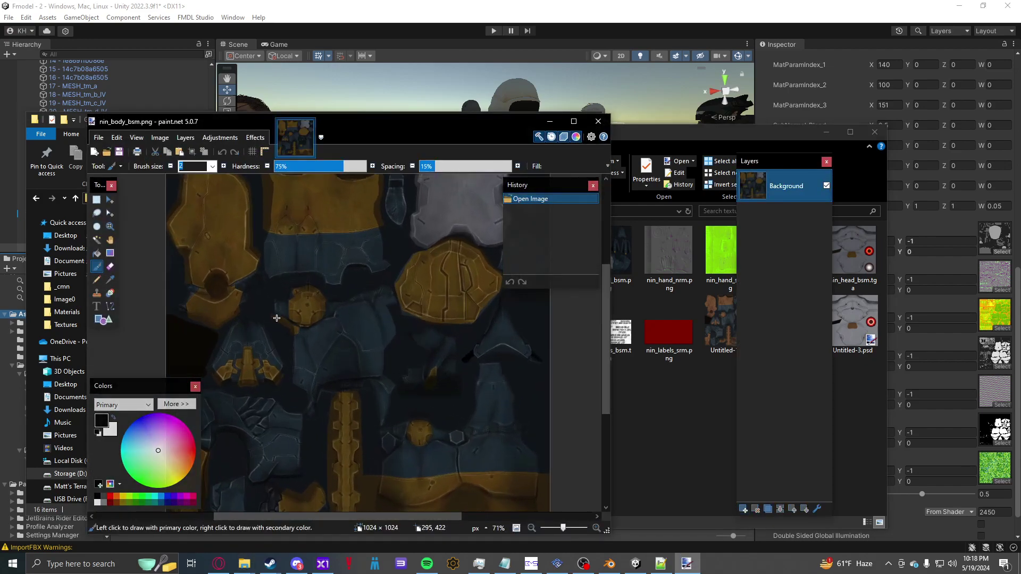
Step: Examine the nin_body_bsm.png body texture up close and as a whole
{"action": "scroll", "coordinate": [276, 318], "scroll_direction": "up", "scroll_amount": 1, "text": "ctrl"}
{"action": "scroll", "coordinate": [275, 315], "scroll_direction": "up", "scroll_amount": 3}
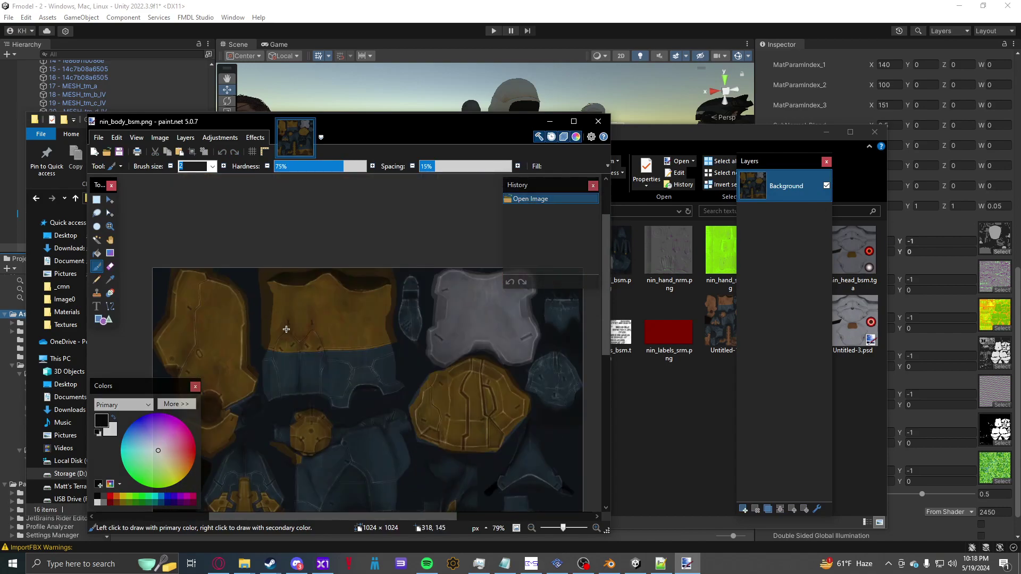
{"action": "scroll", "coordinate": [286, 329], "scroll_direction": "up", "scroll_amount": 3, "text": "ctrl"}
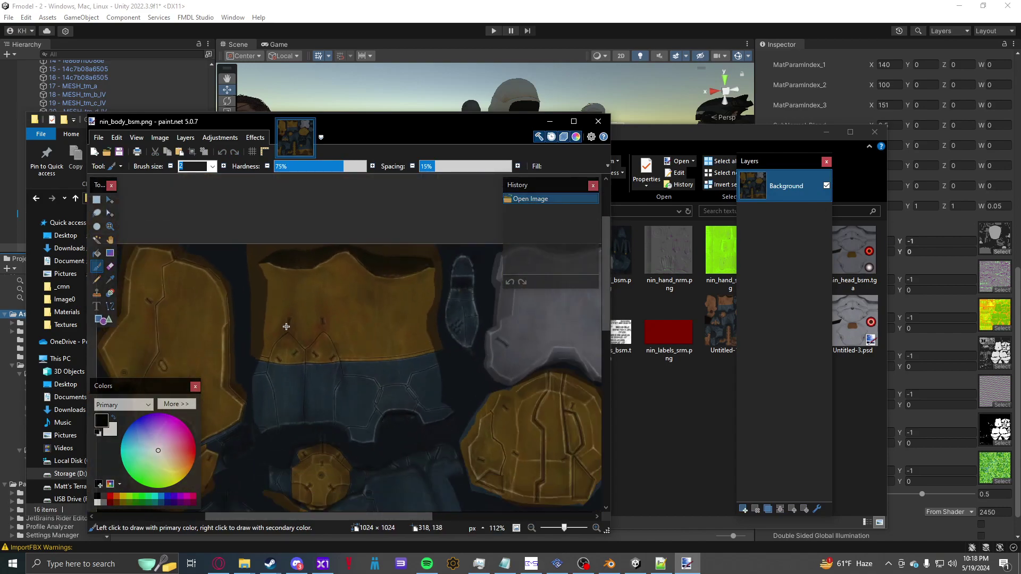
{"action": "scroll", "coordinate": [286, 326], "scroll_direction": "down", "scroll_amount": 3, "text": "ctrl"}
{"action": "left_click", "coordinate": [665, 391]}
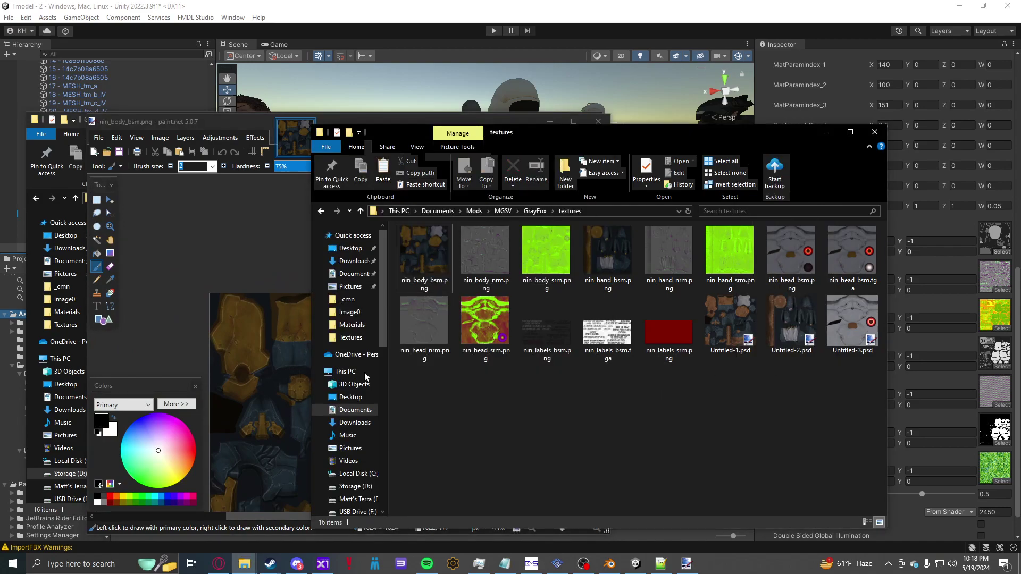
{"action": "left_click", "coordinate": [228, 229]}
{"action": "scroll", "coordinate": [229, 229], "scroll_direction": "down", "scroll_amount": 3, "text": "ctrl"}
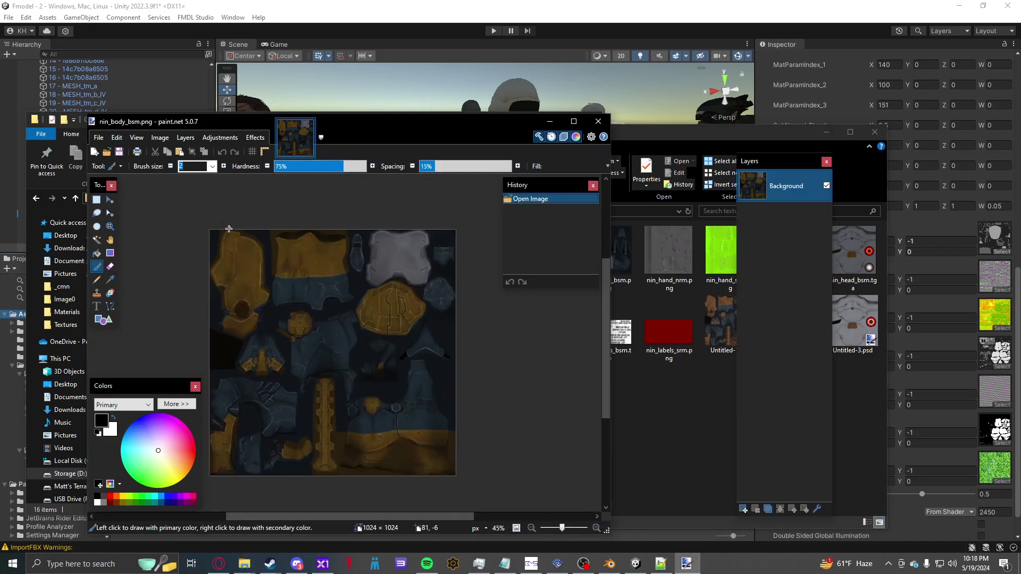
{"action": "scroll", "coordinate": [226, 230], "scroll_direction": "down", "scroll_amount": 1}
{"action": "scroll", "coordinate": [221, 231], "scroll_direction": "up", "scroll_amount": 1}
Step: Try saving nin_body_bsm as DirectDraw Surface (DDS) with BC1 (Linear, DXT1) compression, and cancel the save configuration
{"action": "left_click", "coordinate": [100, 139]}
{"action": "left_click", "coordinate": [131, 216]}
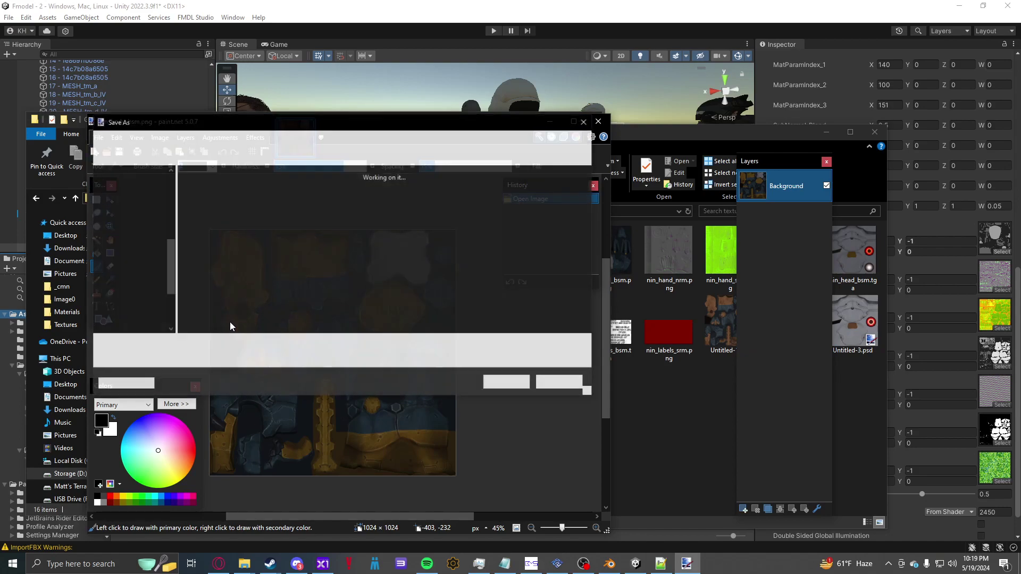
{"action": "left_click", "coordinate": [218, 359]}
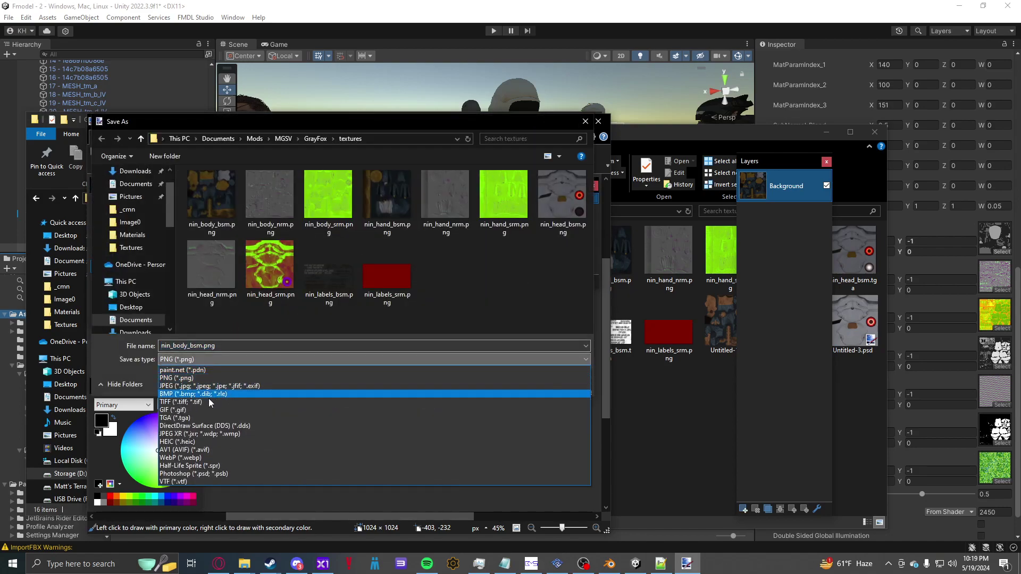
{"action": "left_click", "coordinate": [211, 427]}
{"action": "left_click", "coordinate": [503, 383]}
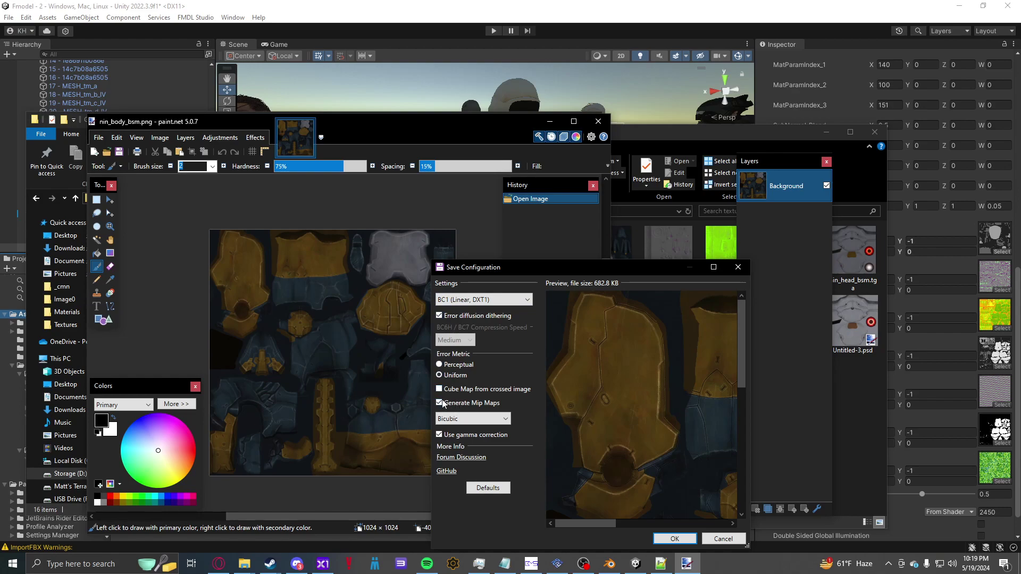
{"action": "left_click", "coordinate": [474, 300]}
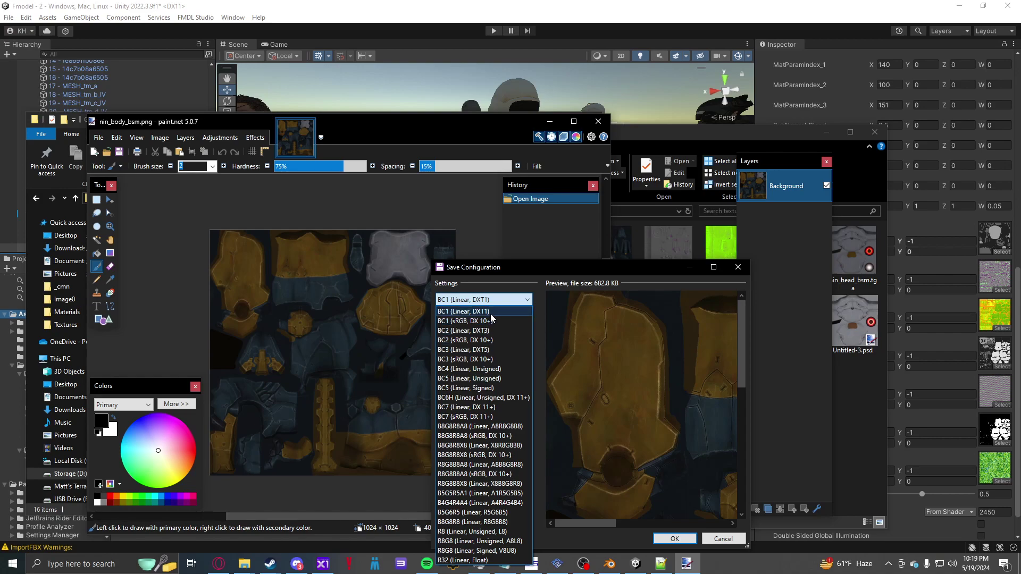
{"action": "left_click", "coordinate": [491, 313]}
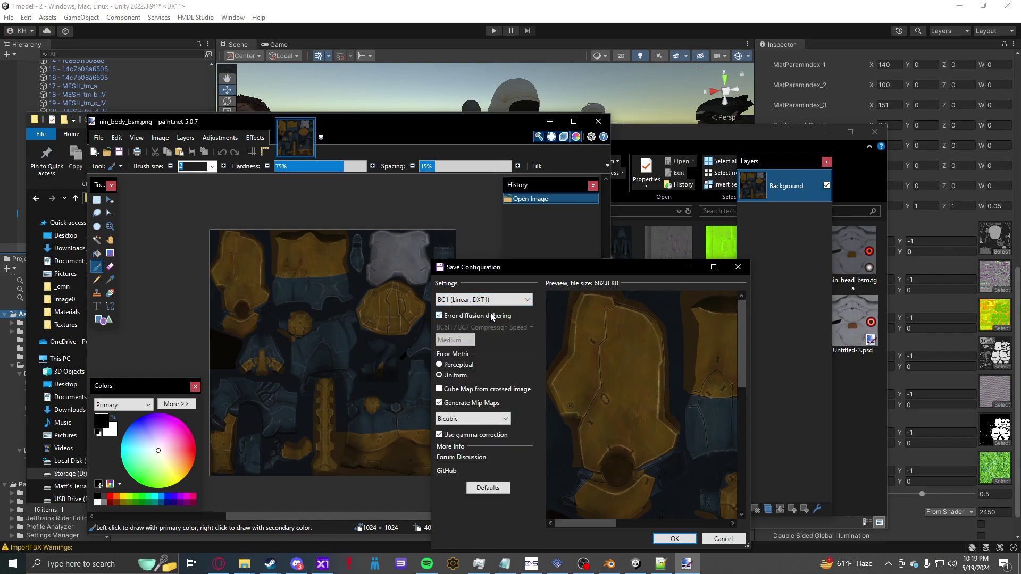
{"action": "left_click", "coordinate": [723, 539]}
Step: Inspect the detail of nin_body_bsm.png, close paint.net, and return to the Mods folder
{"action": "scroll", "coordinate": [316, 244], "scroll_direction": "up", "scroll_amount": 3, "text": "ctrl"}
{"action": "scroll", "coordinate": [316, 244], "scroll_direction": "up", "scroll_amount": 4, "text": "ctrl"}
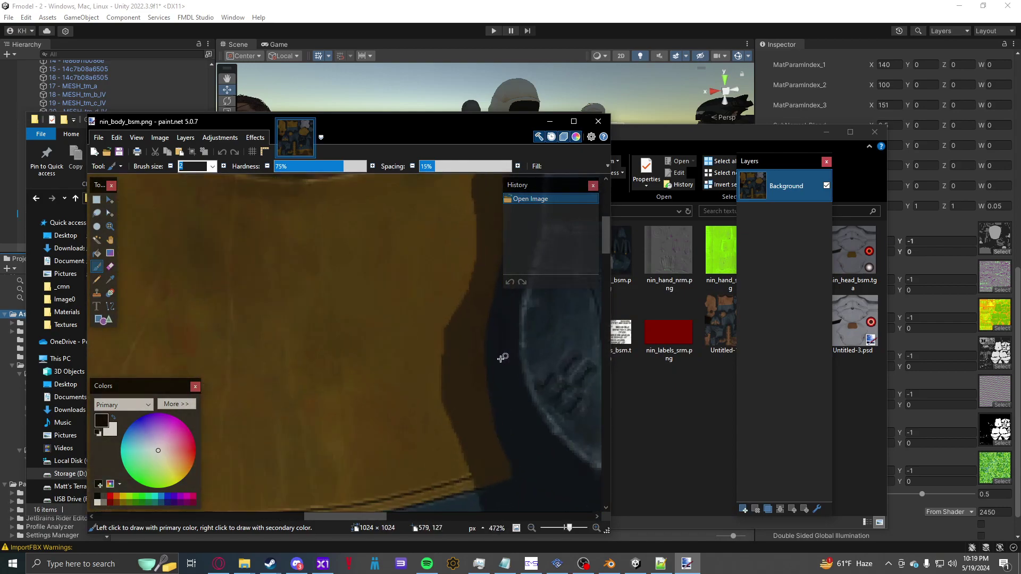
{"action": "scroll", "coordinate": [429, 377], "scroll_direction": "down", "scroll_amount": 4, "text": "ctrl"}
{"action": "scroll", "coordinate": [420, 371], "scroll_direction": "down", "scroll_amount": 3, "text": "ctrl"}
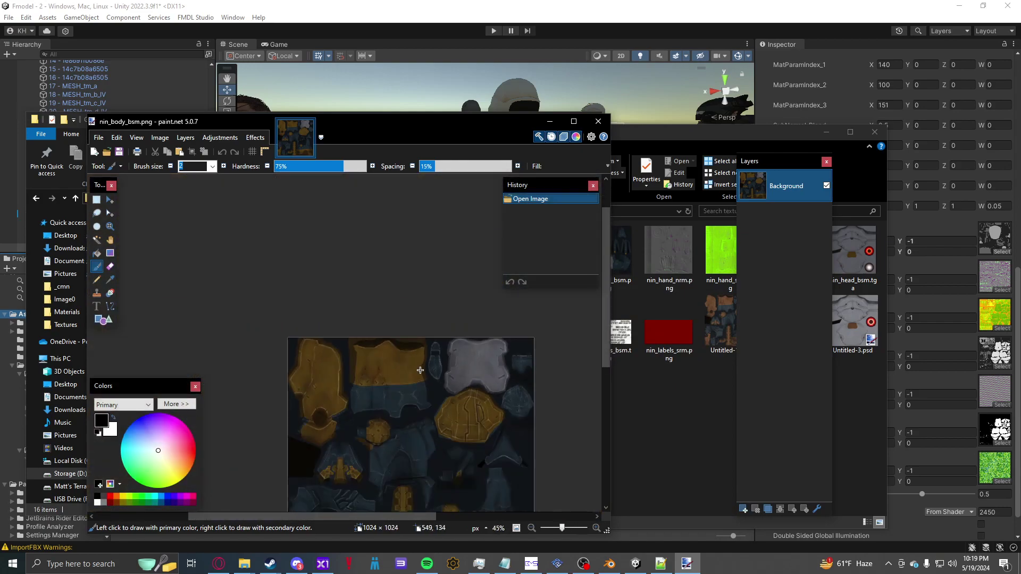
{"action": "scroll", "coordinate": [420, 371], "scroll_direction": "up", "scroll_amount": 3, "text": "ctrl"}
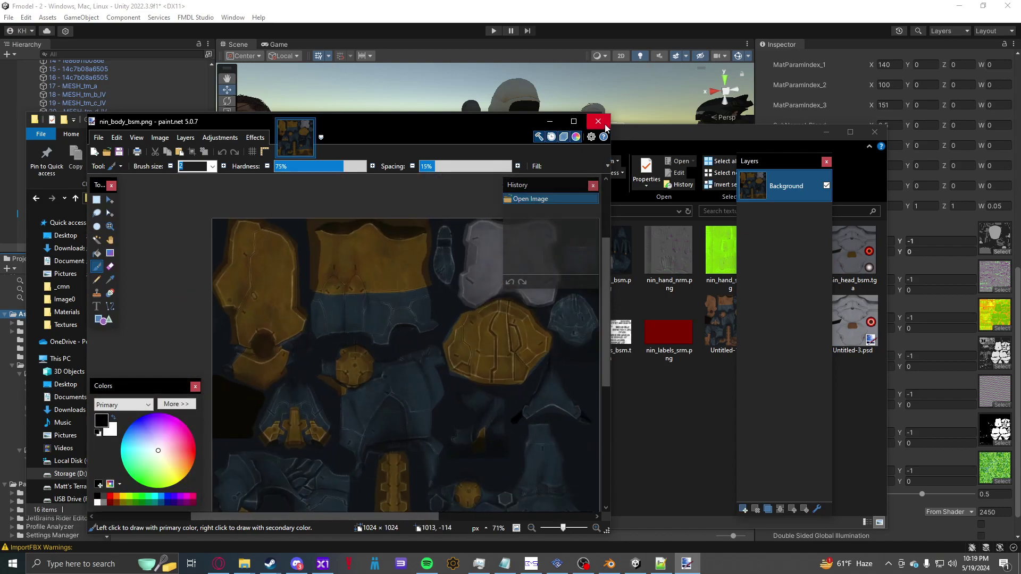
{"action": "left_click", "coordinate": [599, 122]}
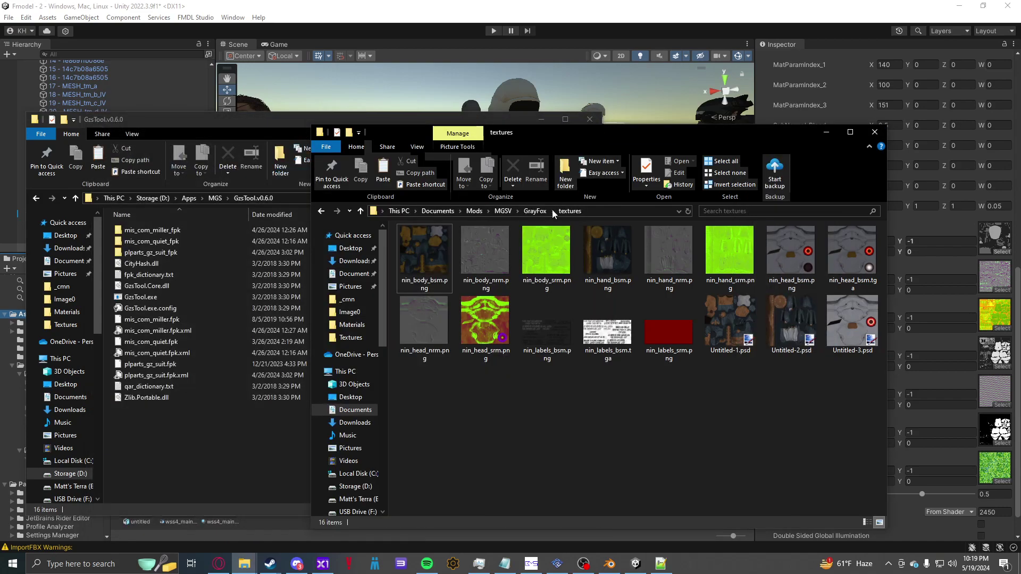
{"action": "left_click", "coordinate": [473, 211]}
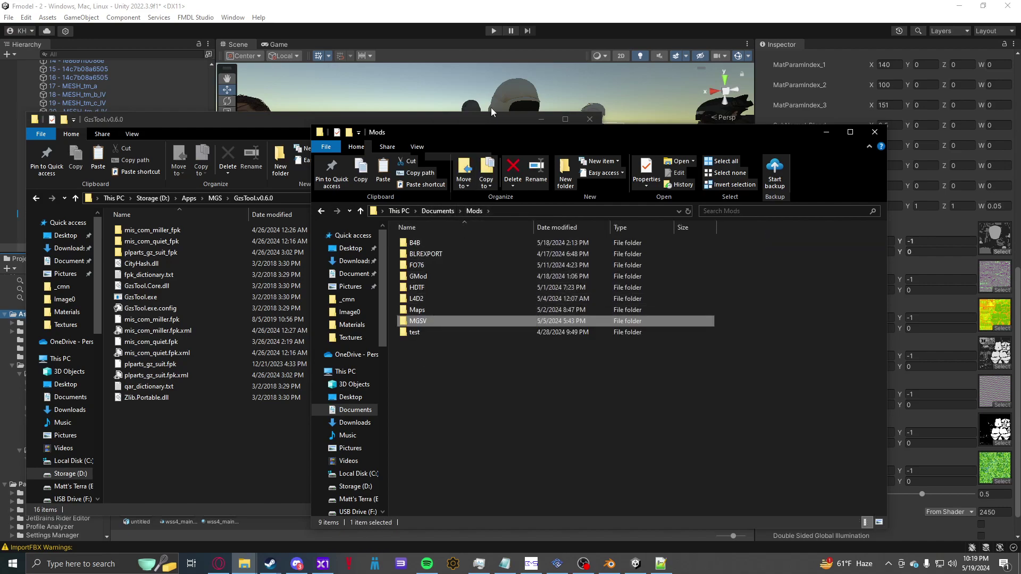
Step: Switch to Unity and examine the untitled model and the FoxModel mesh groups of wss4_main0_def
{"action": "left_click", "coordinate": [494, 82]}
{"action": "right_click_drag", "start_coordinate": [633, 172], "coordinate": [643, 155]}
{"action": "key", "text": "d"}
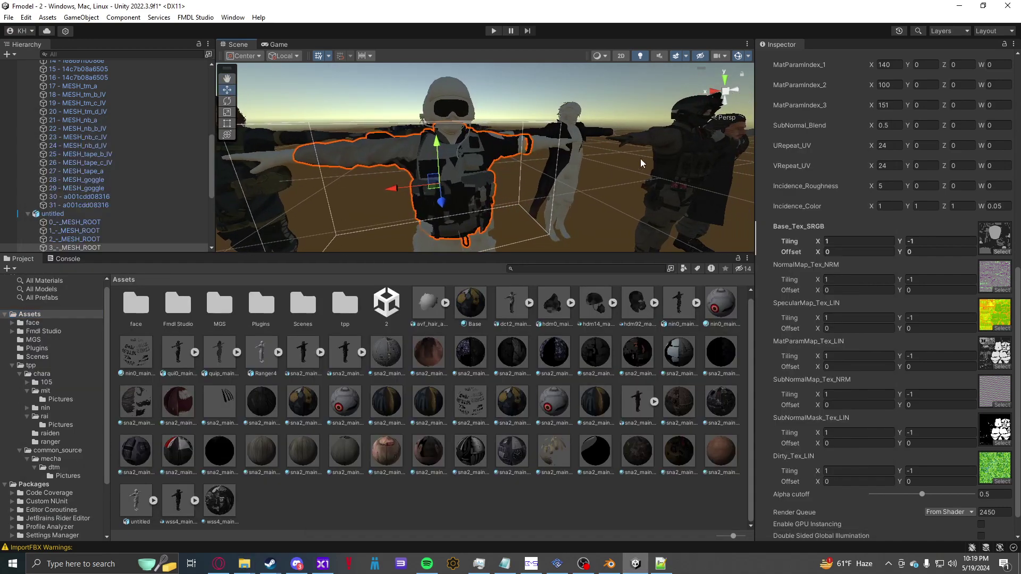
{"action": "left_click", "coordinate": [661, 140]}
{"action": "left_click", "coordinate": [410, 165]}
{"action": "left_click_drag", "start_coordinate": [474, 166], "coordinate": [474, 173], "text": "alt"}
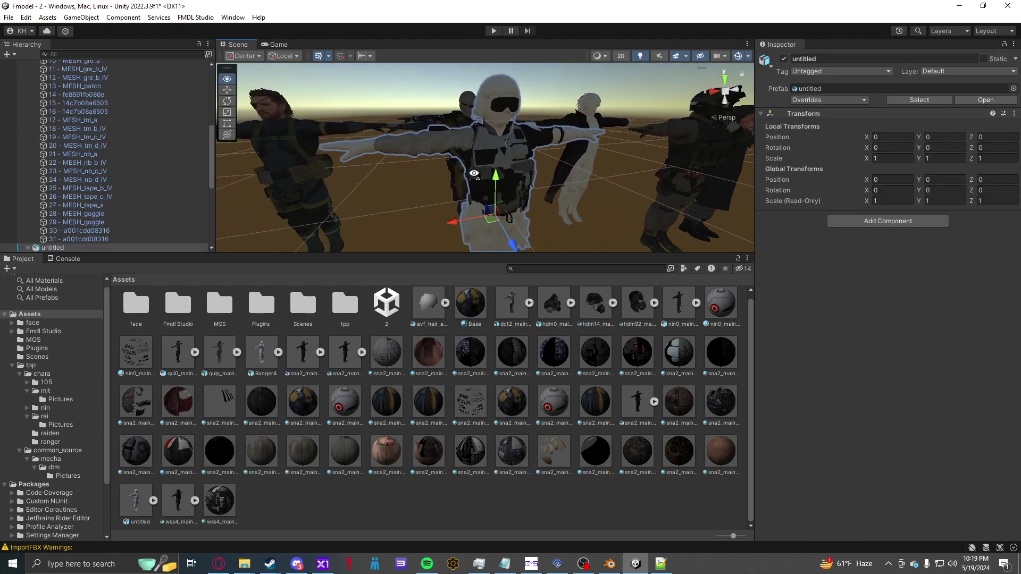
{"action": "left_click", "coordinate": [688, 153]}
{"action": "scroll", "coordinate": [832, 296], "scroll_direction": "down", "scroll_amount": 10}
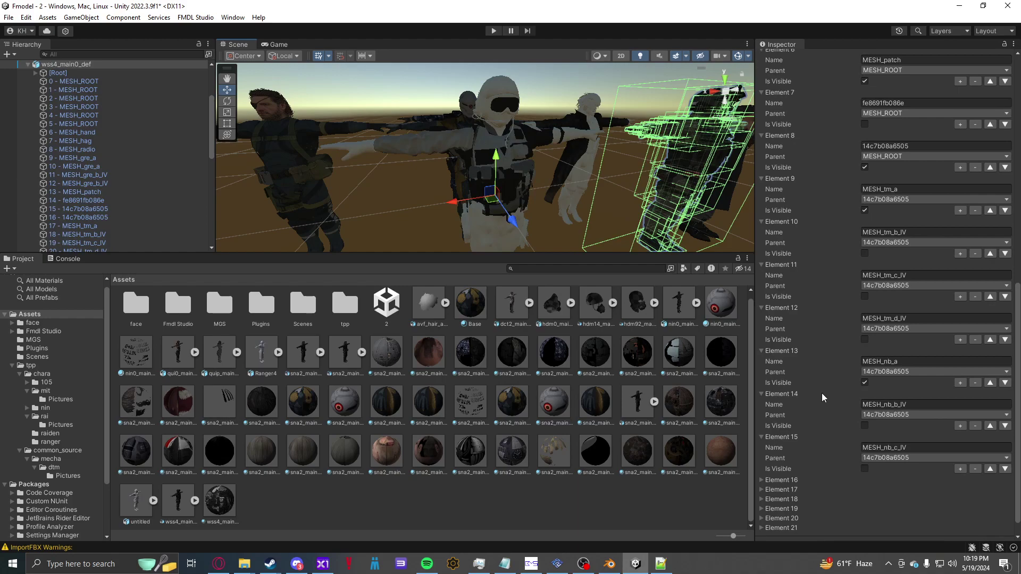
Step: Apply the multi_wss_body material from wss4_main0_def's 3 - MESH_ROOT mesh to the untitled model's torso mesh
{"action": "left_click", "coordinate": [684, 146]}
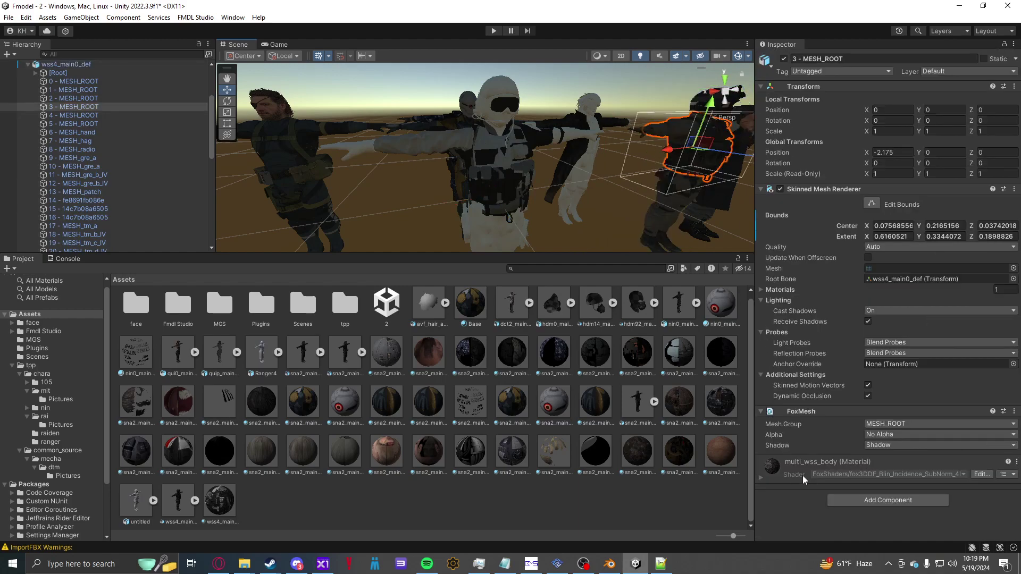
{"action": "left_click_drag", "start_coordinate": [801, 481], "coordinate": [497, 174]}
{"action": "right_click_drag", "start_coordinate": [498, 183], "coordinate": [483, 155]}
{"action": "scroll", "coordinate": [516, 179], "scroll_direction": "up", "scroll_amount": 2}
Step: Generate FMDL Studio bounding boxes for the whole untitled model and inspect them around the body
{"action": "left_click", "coordinate": [507, 186]}
{"action": "key", "text": "w"}
{"action": "scroll", "coordinate": [486, 160], "scroll_direction": "down", "scroll_amount": 4}
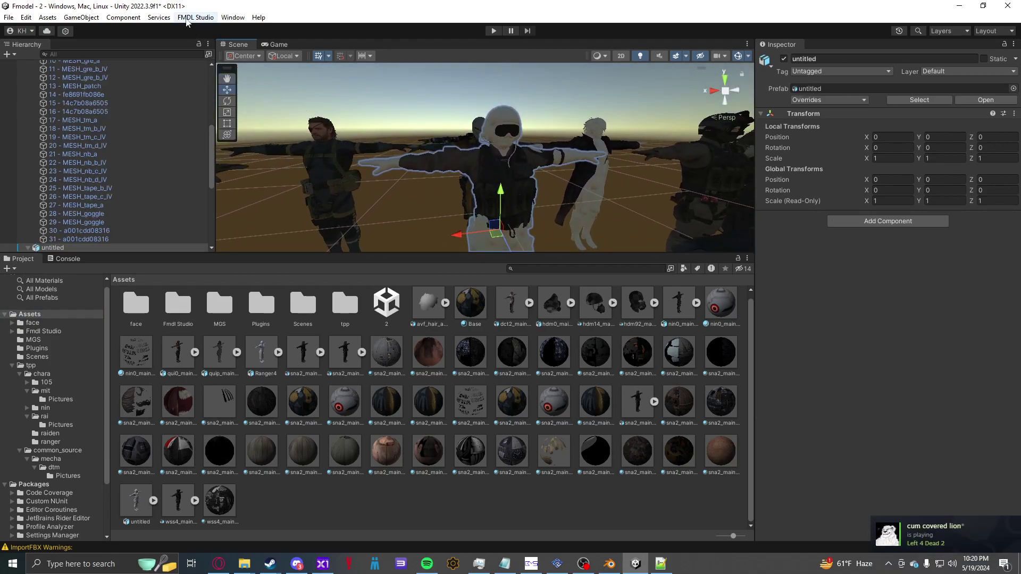
{"action": "left_click", "coordinate": [188, 18]}
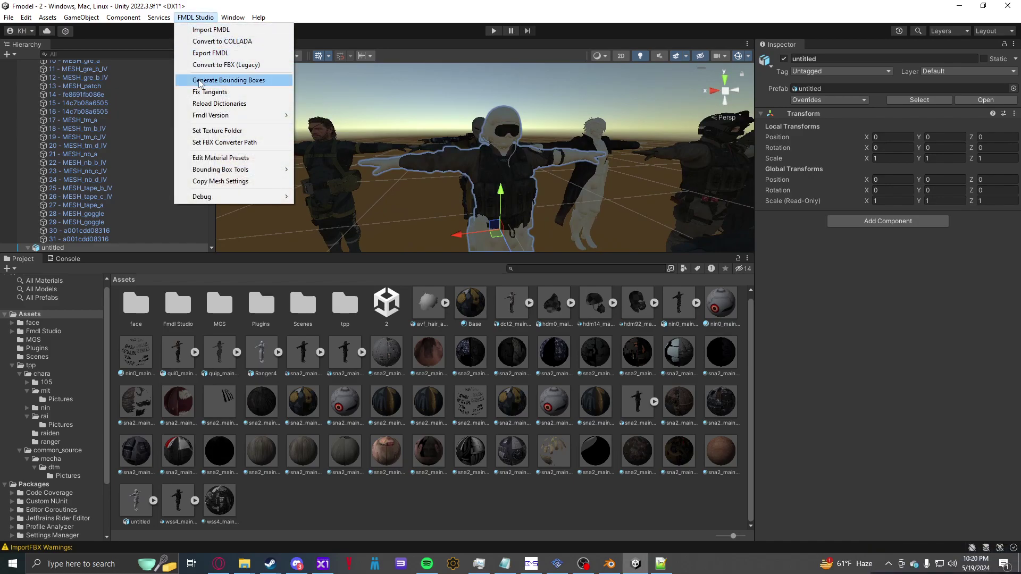
{"action": "left_click", "coordinate": [229, 81]}
{"action": "scroll", "coordinate": [452, 144], "scroll_direction": "up", "scroll_amount": 8}
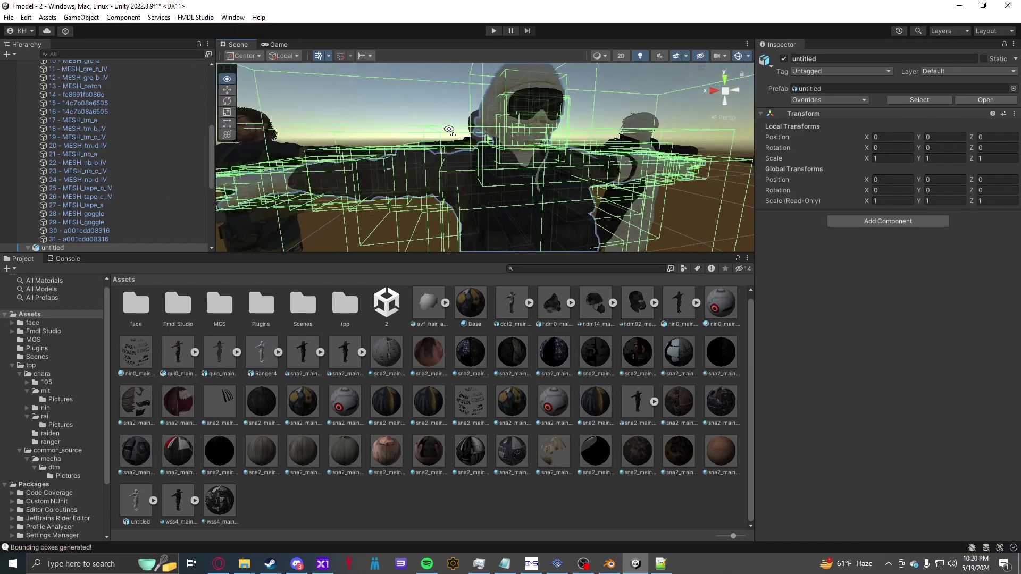
{"action": "left_click_drag", "start_coordinate": [449, 130], "coordinate": [277, 105], "text": "alt"}
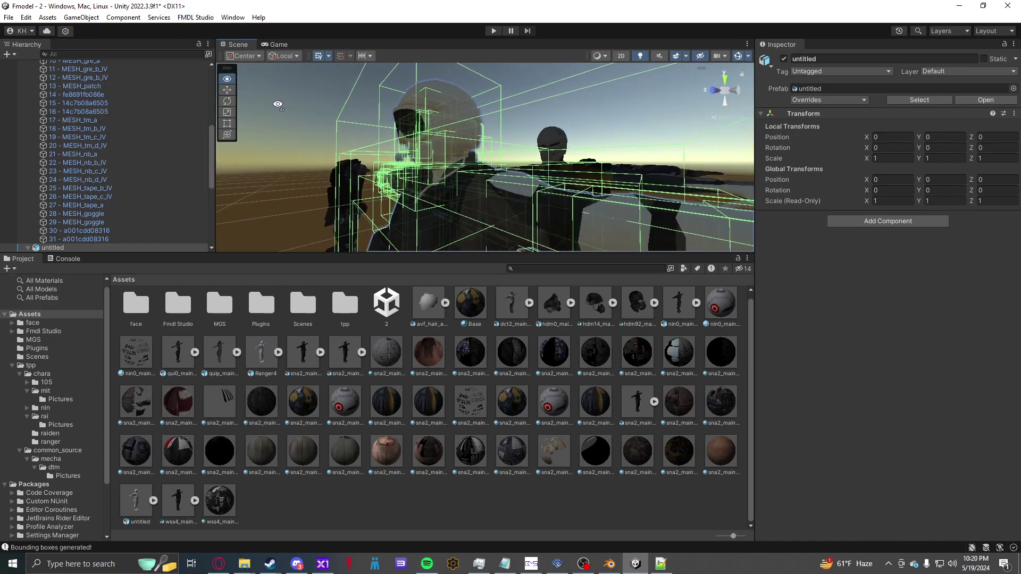
{"action": "right_click_drag", "start_coordinate": [278, 104], "coordinate": [494, 151]}
Step: Add a FoxModel component to the untitled model's root object
{"action": "left_click", "coordinate": [494, 151]}
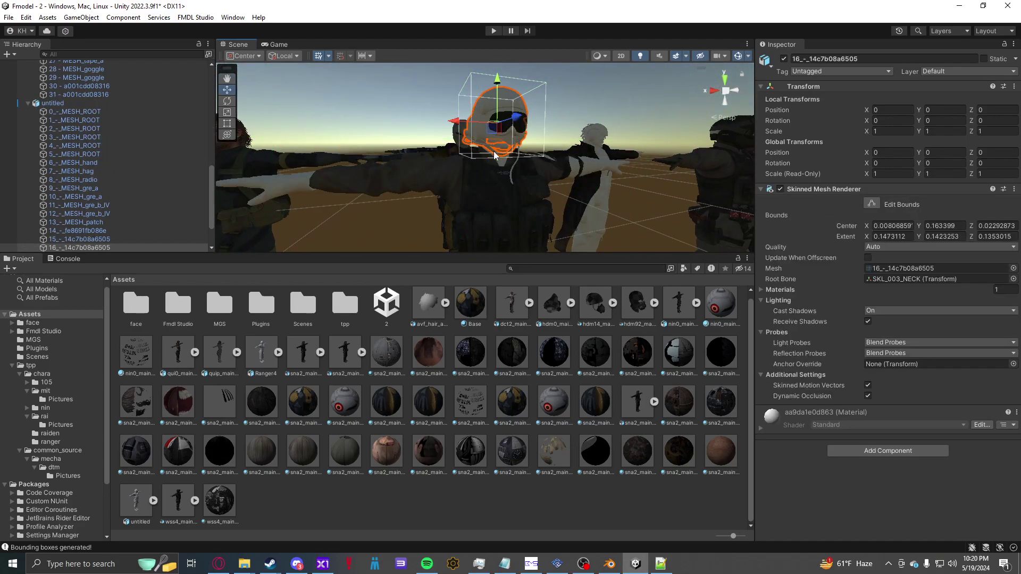
{"action": "left_click", "coordinate": [453, 170]}
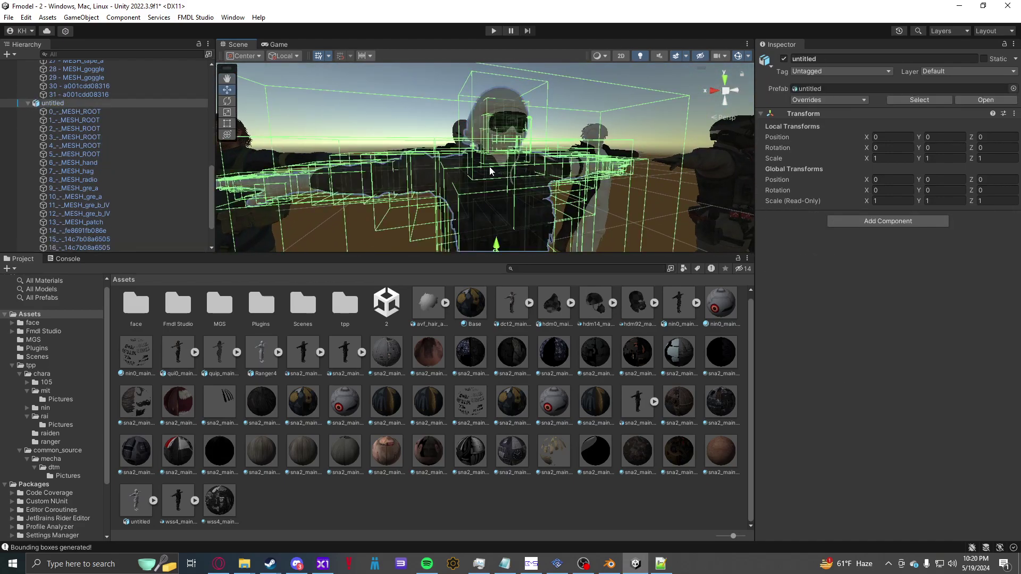
{"action": "left_click", "coordinate": [901, 225]}
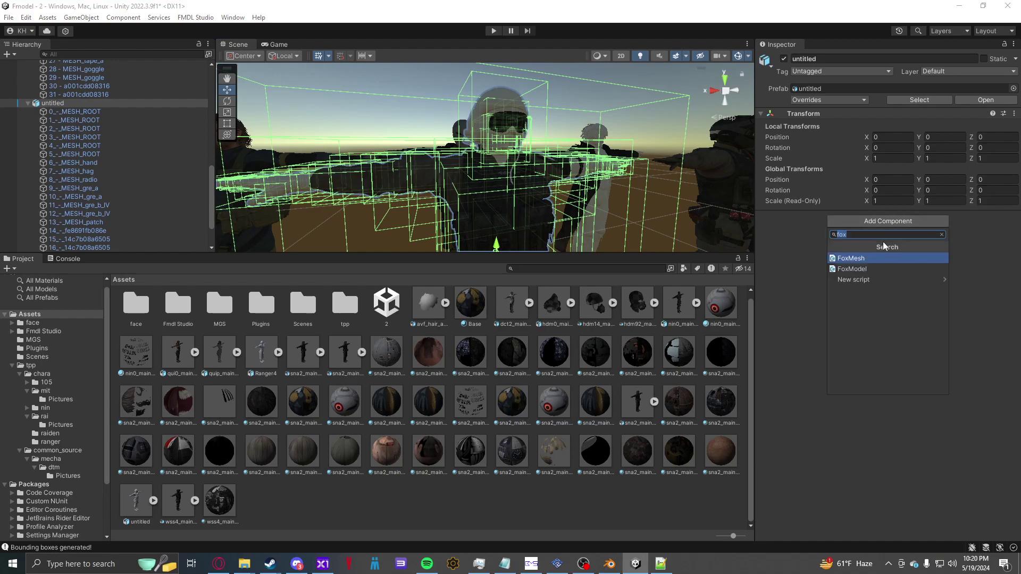
{"action": "left_click", "coordinate": [874, 269]}
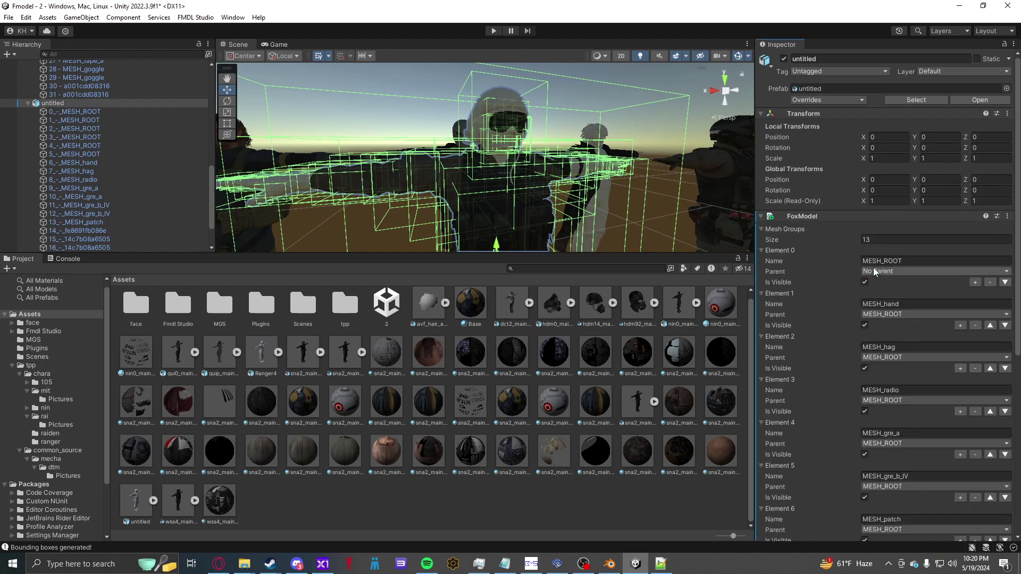
Step: Examine the untitled model's FoxModel mesh groups, focusing on the parentless MESH_ROOT group, and compare the model with the neighbouring characters
{"action": "scroll", "coordinate": [867, 282], "scroll_direction": "down", "scroll_amount": 3}
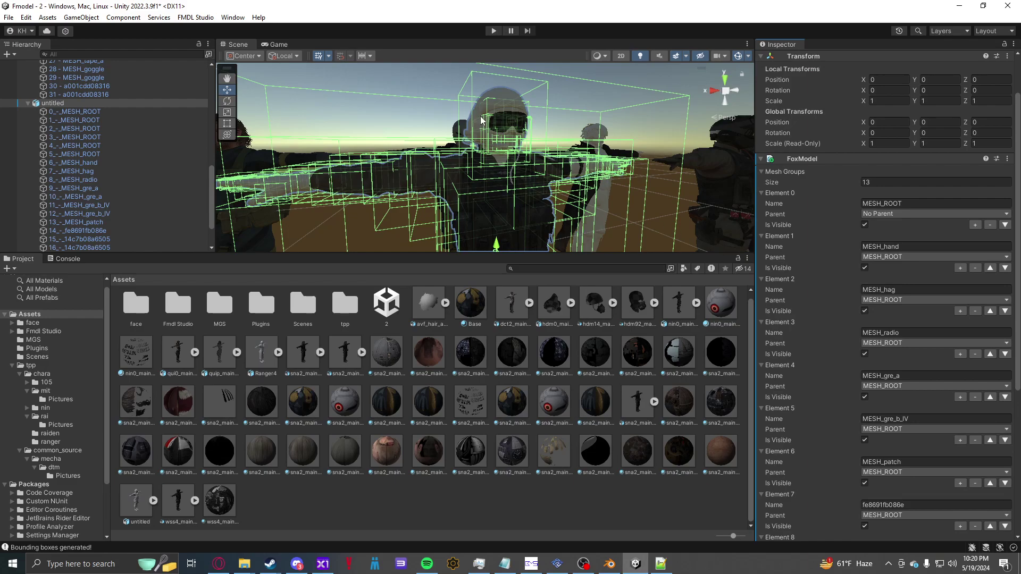
{"action": "mouse_move", "coordinate": [481, 120]}
{"action": "right_mouse_down"}
{"action": "mouse_move", "coordinate": [478, 151]}
{"action": "mouse_move", "coordinate": [479, 137]}
{"action": "right_mouse_up"}
{"action": "key", "text": "s"}
{"action": "key", "text": "w"}
{"action": "left_click", "coordinate": [861, 205]}
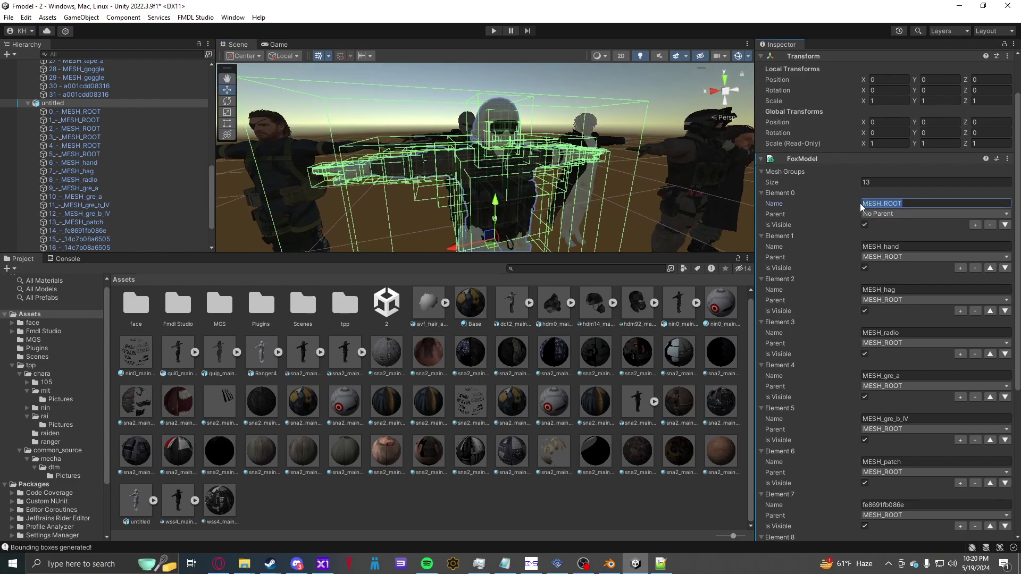
{"action": "left_click", "coordinate": [918, 207]}
{"action": "left_click", "coordinate": [907, 203]}
{"action": "right_click_drag", "start_coordinate": [531, 138], "coordinate": [546, 150]}
{"action": "key", "text": "s"}
{"action": "left_click_drag", "start_coordinate": [546, 150], "coordinate": [543, 145], "text": "alt"}
Step: Select sna2_main0_def 1 and examine its FoxModel mesh groups from MESH_head through MESH_XOF
{"action": "left_click", "coordinate": [541, 143]}
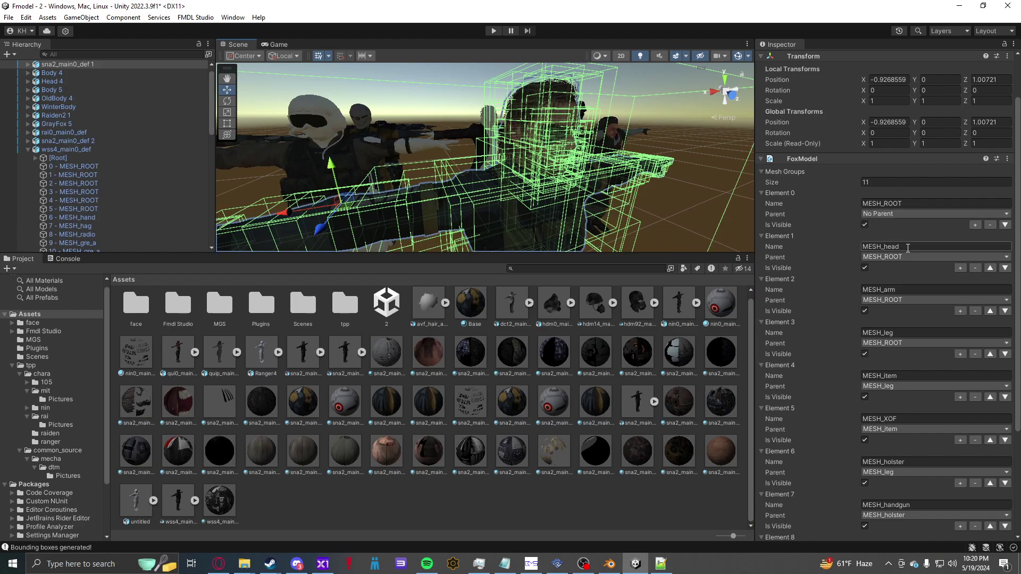
{"action": "left_click_drag", "start_coordinate": [904, 293], "coordinate": [876, 293]}
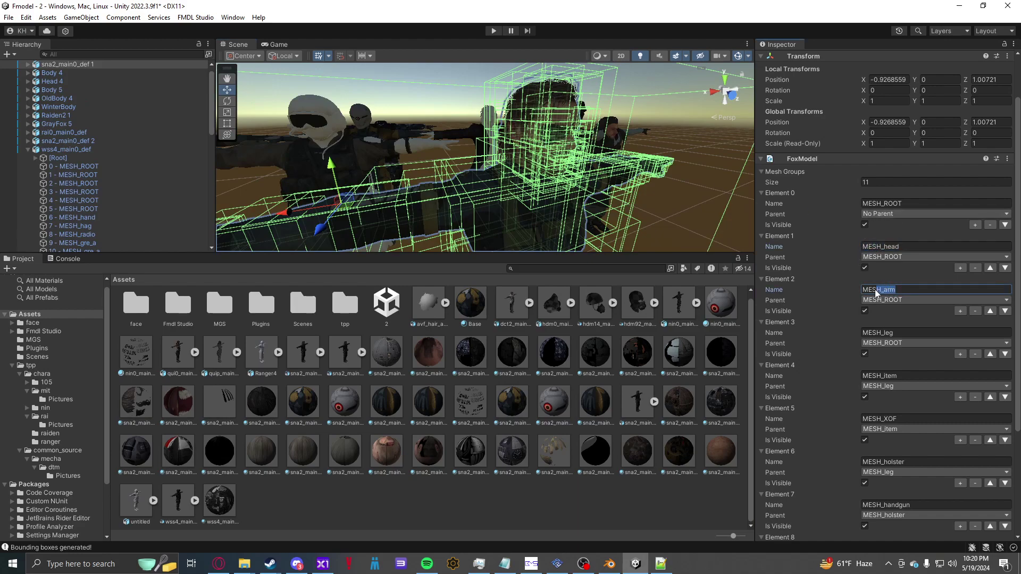
{"action": "left_click", "coordinate": [894, 334]}
{"action": "left_click", "coordinate": [901, 378]}
{"action": "left_click_drag", "start_coordinate": [902, 379], "coordinate": [867, 383]}
{"action": "double_click", "coordinate": [904, 417]}
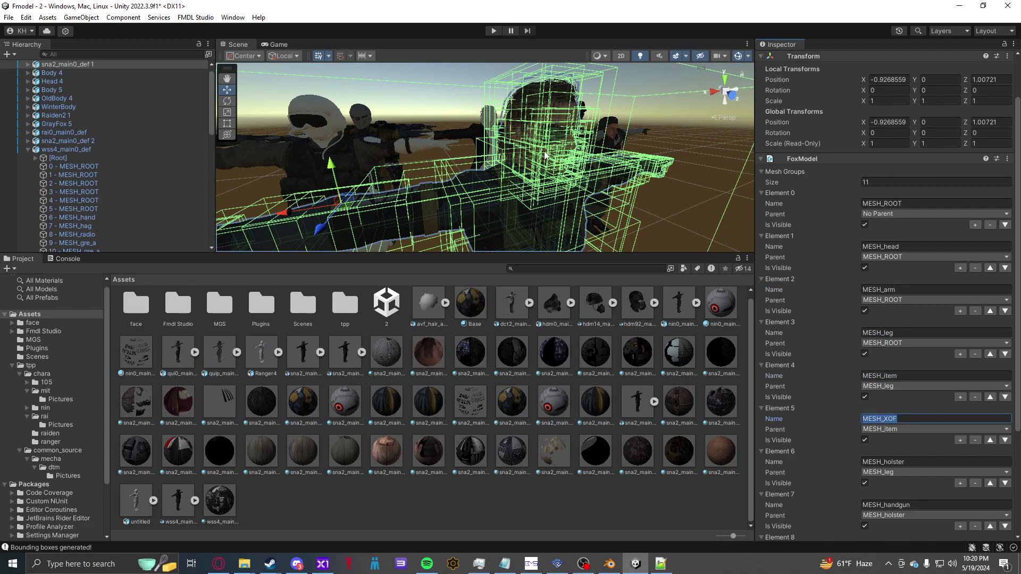
{"action": "right_click_drag", "start_coordinate": [516, 138], "coordinate": [505, 115]}
{"action": "key", "text": "s"}
{"action": "key", "text": "w"}
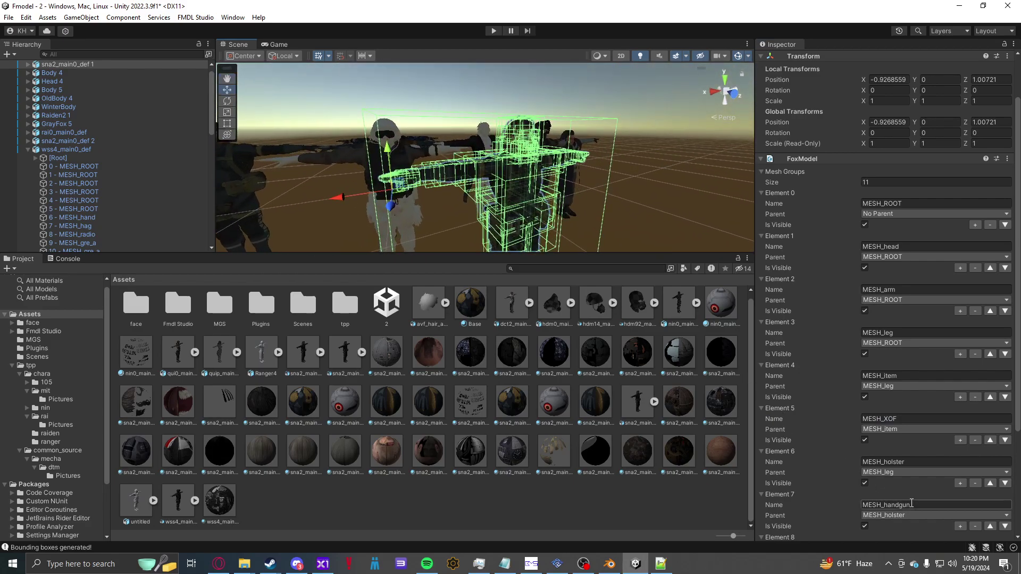
Step: Review the remaining sna2_main0_def 1 mesh groups, including holster, handgun, grip and walkman, and recheck MESH_ROOT, MESH_head and MESH_arm
{"action": "left_click", "coordinate": [911, 504]}
{"action": "left_click", "coordinate": [913, 462]}
{"action": "scroll", "coordinate": [902, 405], "scroll_direction": "down", "scroll_amount": 1}
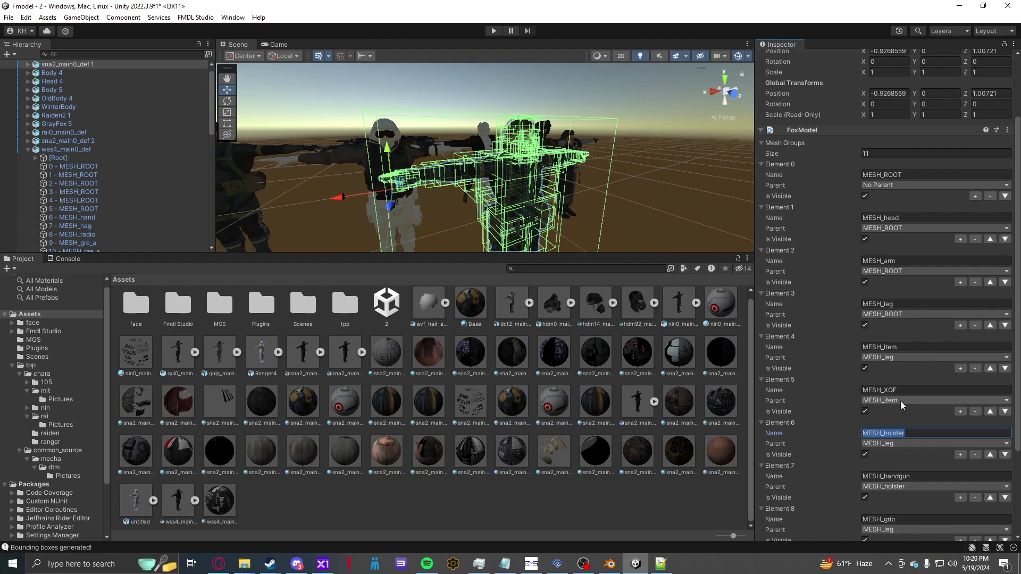
{"action": "scroll", "coordinate": [903, 406], "scroll_direction": "down", "scroll_amount": 4}
{"action": "left_click", "coordinate": [899, 400]}
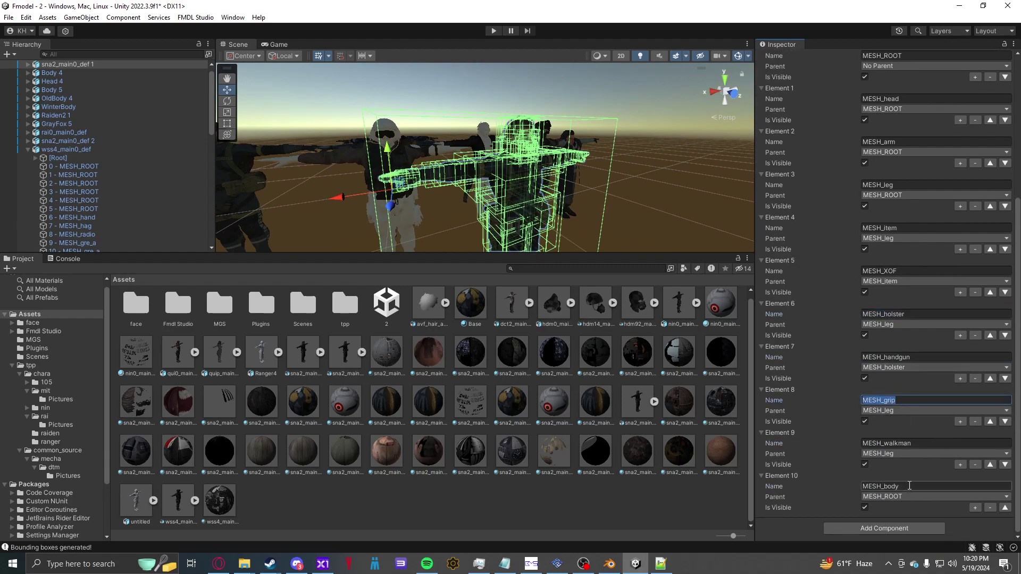
{"action": "left_click", "coordinate": [909, 443]}
{"action": "scroll", "coordinate": [911, 445], "scroll_direction": "up", "scroll_amount": 4}
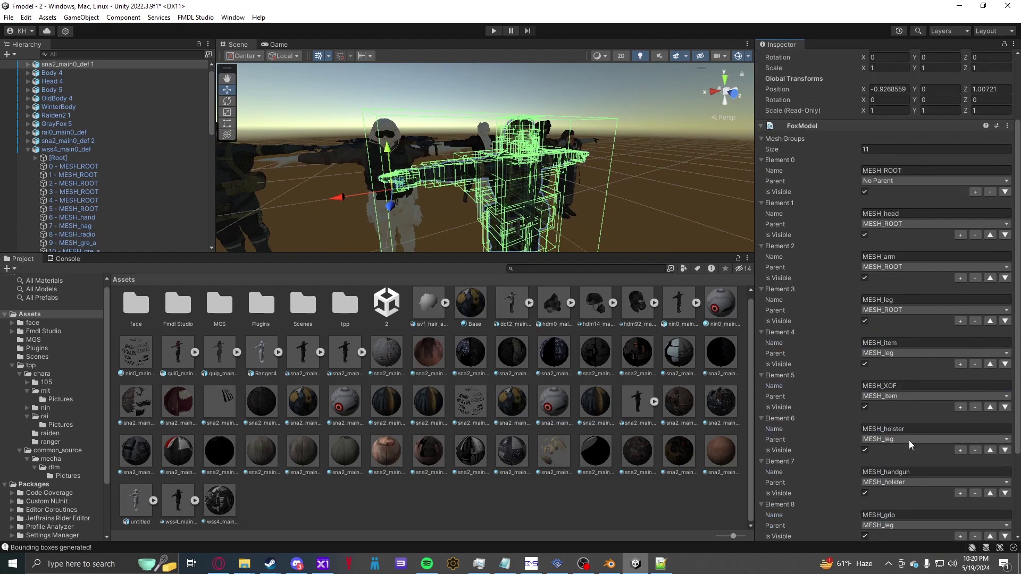
{"action": "scroll", "coordinate": [911, 445], "scroll_direction": "up", "scroll_amount": 2}
{"action": "left_click", "coordinate": [895, 228]}
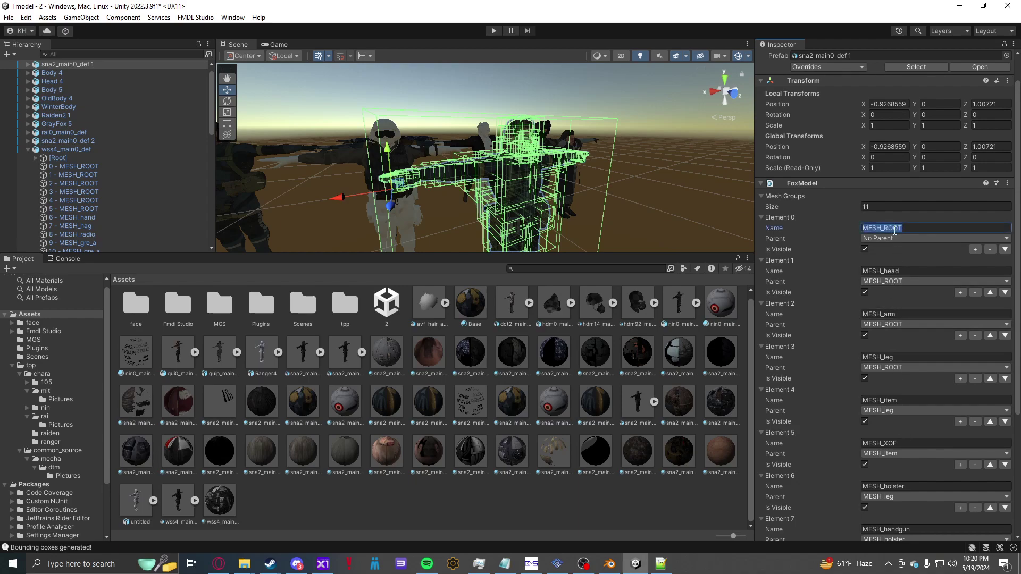
{"action": "left_click", "coordinate": [898, 271]}
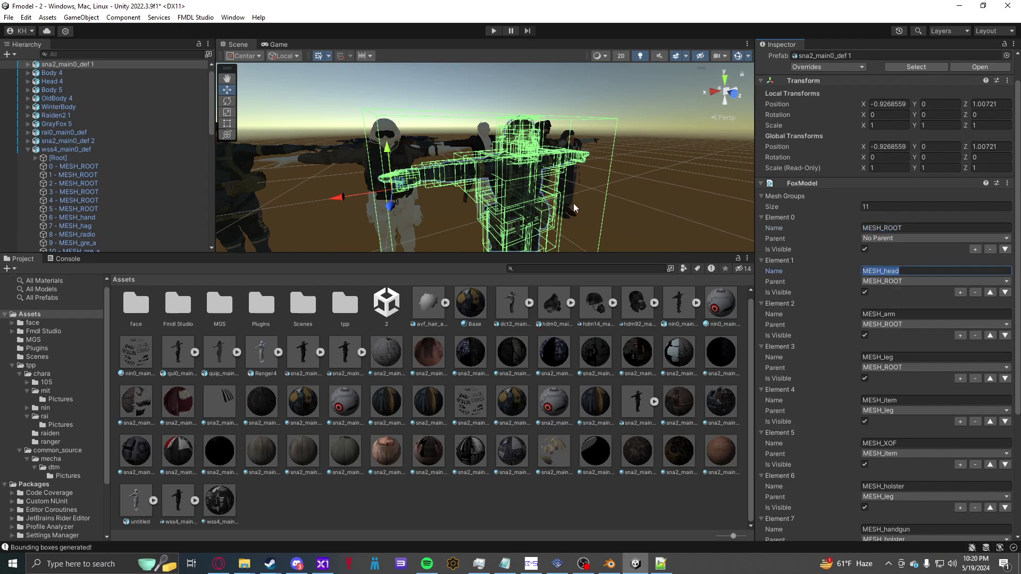
{"action": "scroll", "coordinate": [573, 208], "scroll_direction": "up", "scroll_amount": 3}
{"action": "scroll", "coordinate": [853, 338], "scroll_direction": "down", "scroll_amount": 3}
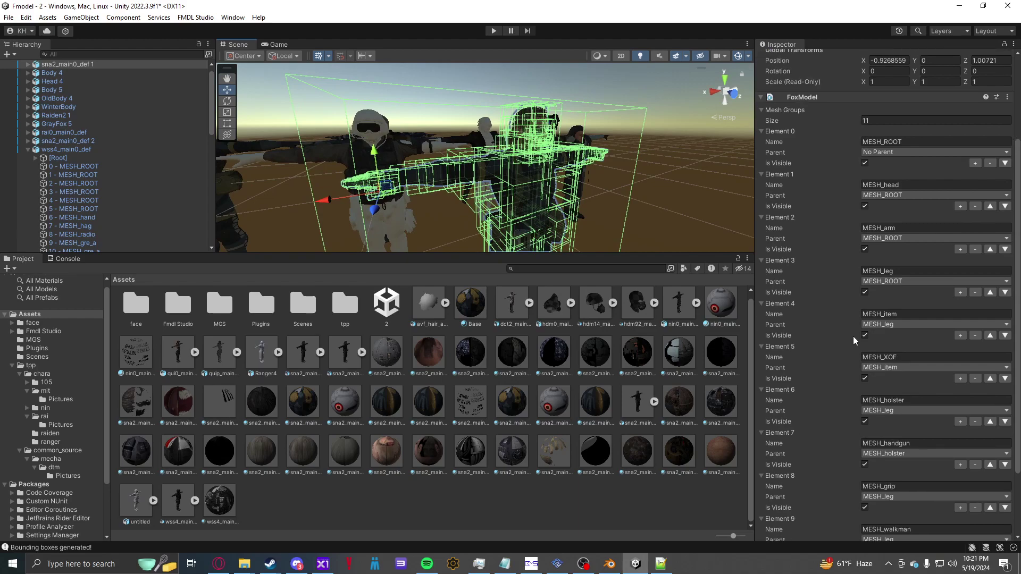
{"action": "scroll", "coordinate": [853, 336], "scroll_direction": "up", "scroll_amount": 3}
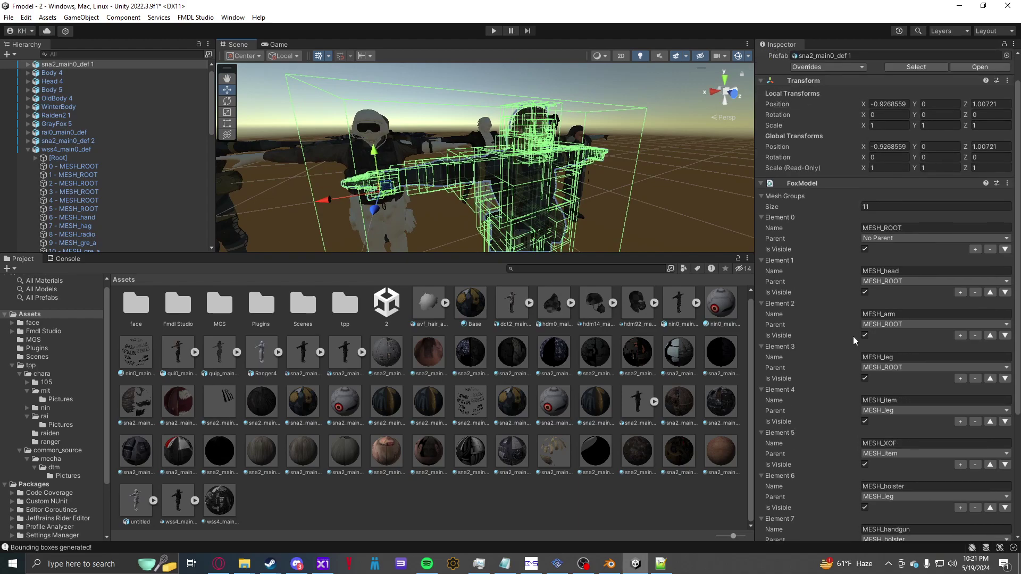
{"action": "left_click", "coordinate": [898, 315]}
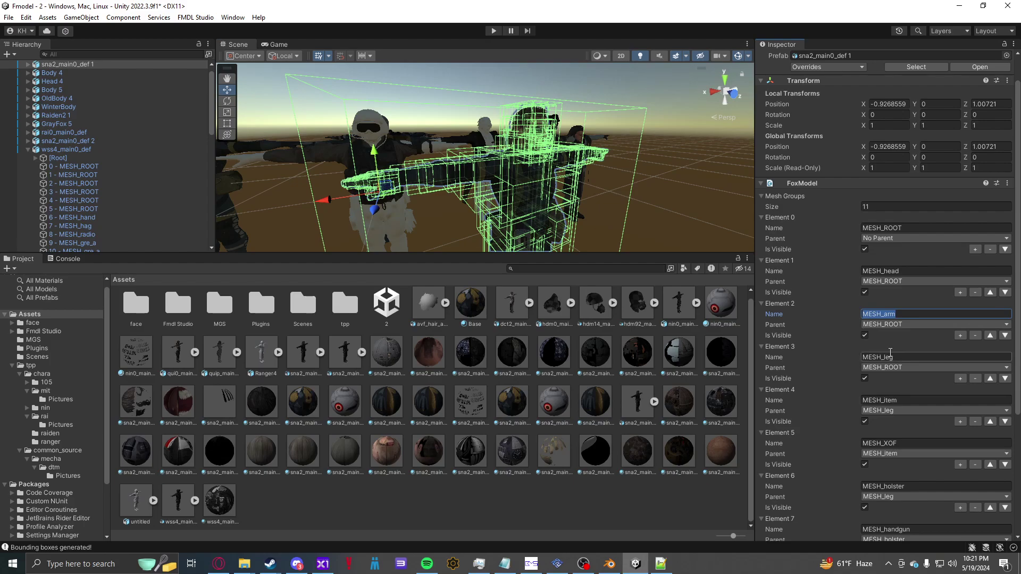
Step: Select the untitled model's 29_-_MESH_goggle mesh and check its FoxMesh group assignment
{"action": "key", "text": "w"}
{"action": "right_click_drag", "start_coordinate": [598, 196], "coordinate": [551, 172]}
{"action": "key", "text": "a"}
{"action": "key", "text": "w"}
{"action": "key", "text": "s"}
{"action": "left_click", "coordinate": [555, 116]}
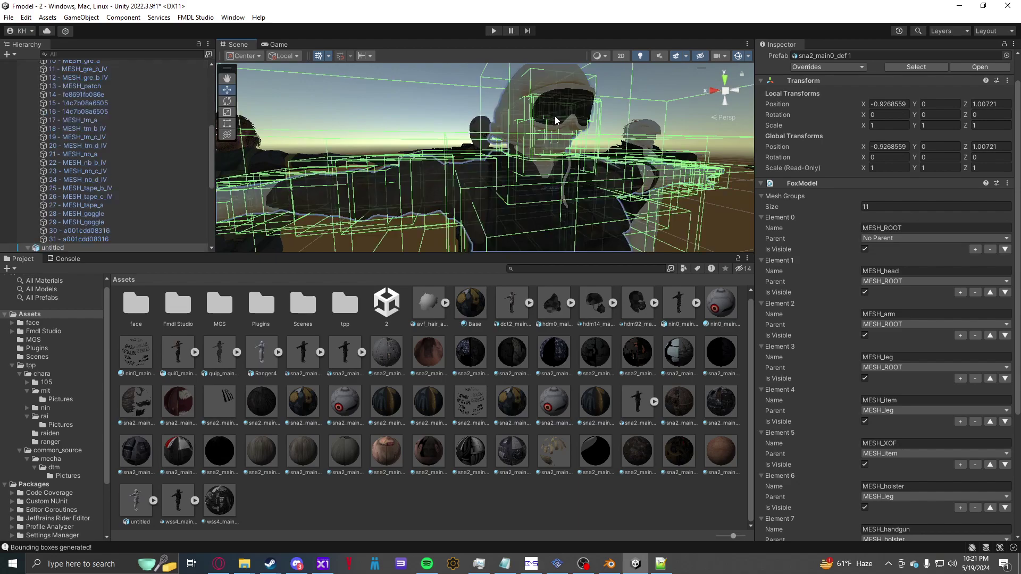
{"action": "left_click", "coordinate": [553, 118]}
{"action": "right_click_drag", "start_coordinate": [531, 131], "coordinate": [568, 131]}
{"action": "key", "text": "w"}
{"action": "left_click_drag", "start_coordinate": [522, 158], "coordinate": [498, 170], "text": "alt"}
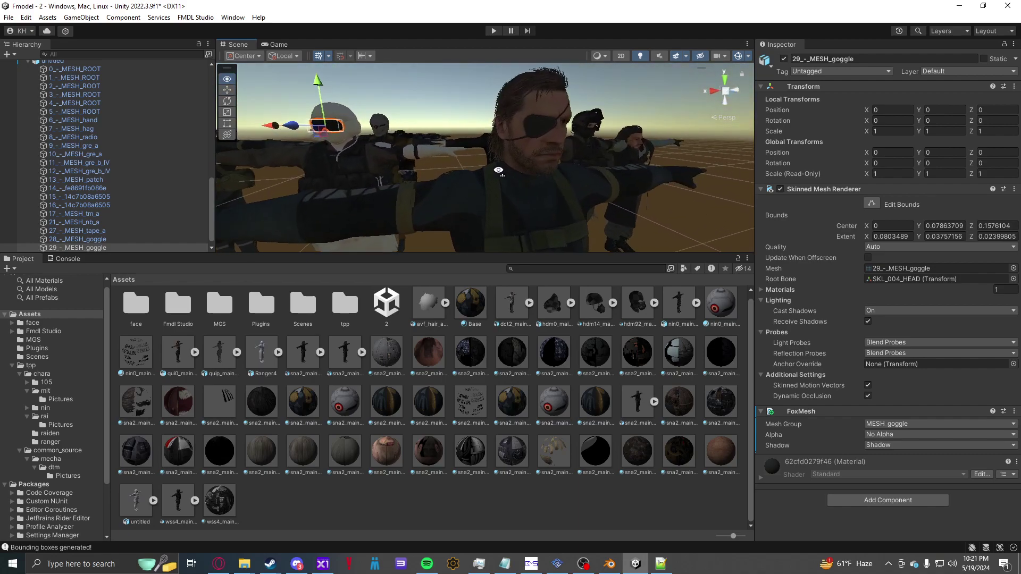
Step: Inspect the FoxMesh group assigned to the eyepatch, hair and cheek meshes on sna2_main0_def 1's head
{"action": "left_click", "coordinate": [531, 151]}
{"action": "left_click", "coordinate": [531, 143]}
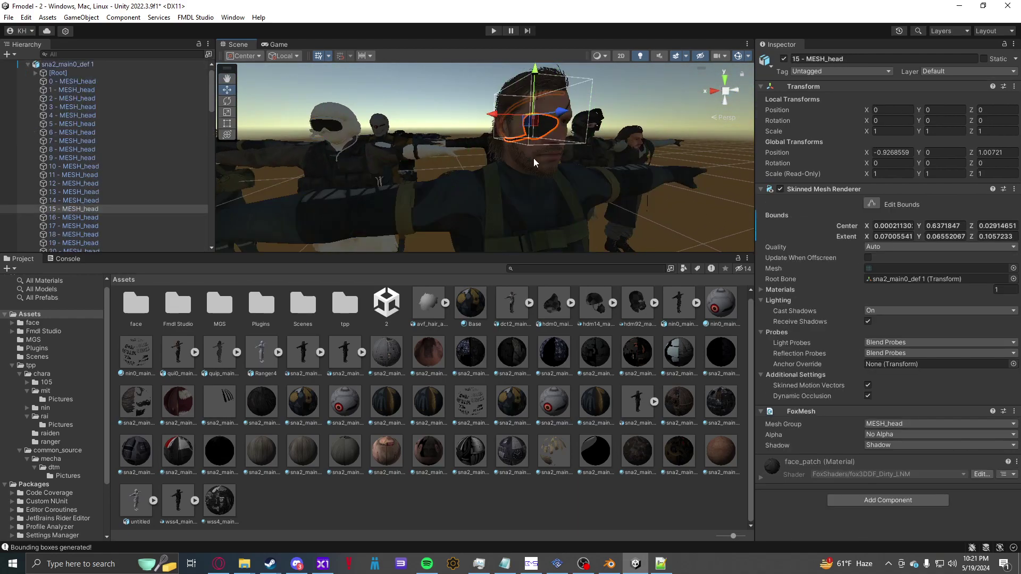
{"action": "left_click", "coordinate": [534, 158]}
{"action": "left_click", "coordinate": [534, 159]}
{"action": "left_click_drag", "start_coordinate": [532, 156], "coordinate": [445, 154], "text": "alt"}
{"action": "scroll", "coordinate": [446, 153], "scroll_direction": "up", "scroll_amount": 5}
{"action": "scroll", "coordinate": [445, 153], "scroll_direction": "down", "scroll_amount": 4}
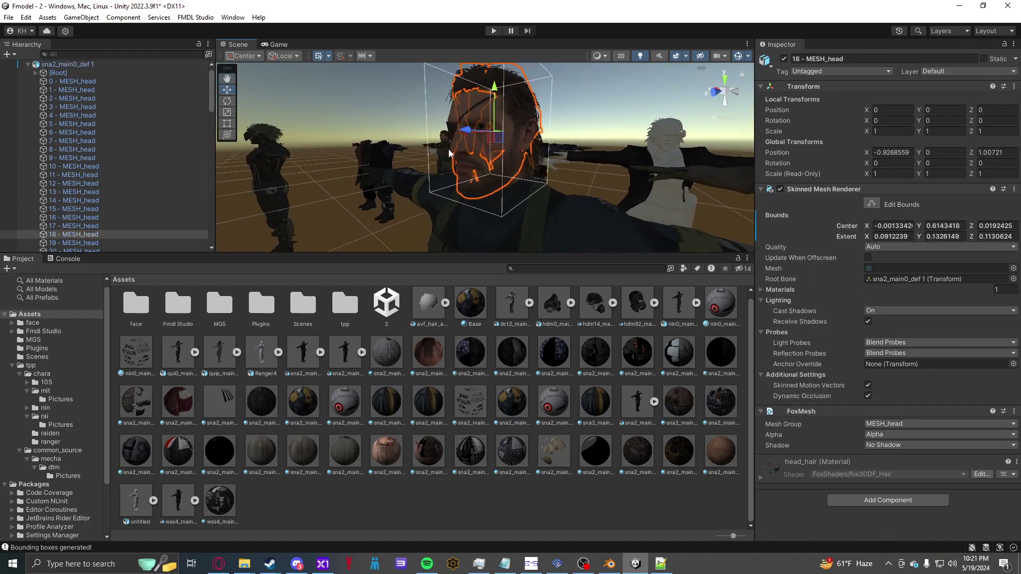
{"action": "left_click", "coordinate": [514, 150]}
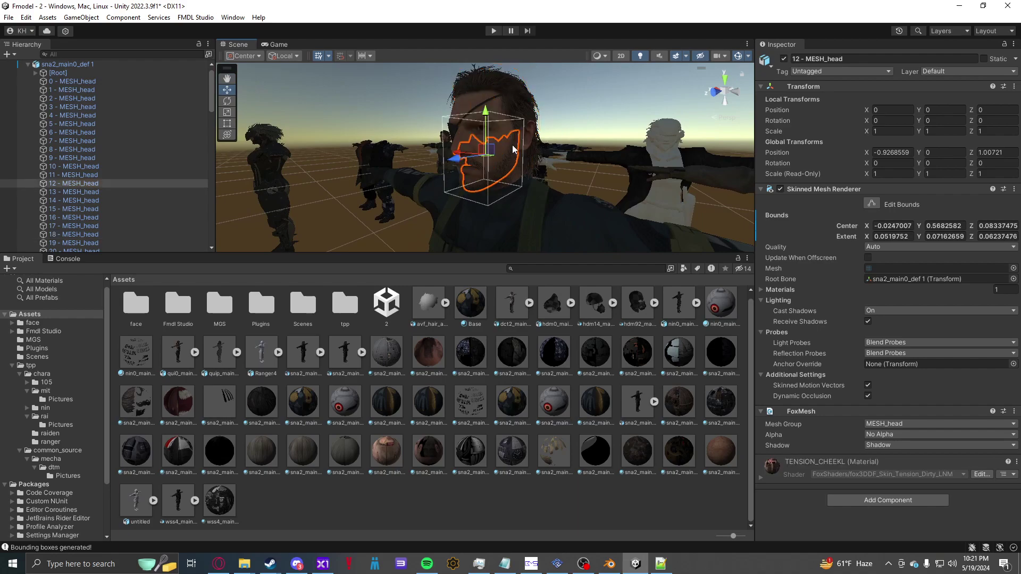
{"action": "left_click_drag", "start_coordinate": [507, 150], "coordinate": [588, 188], "text": "alt"}
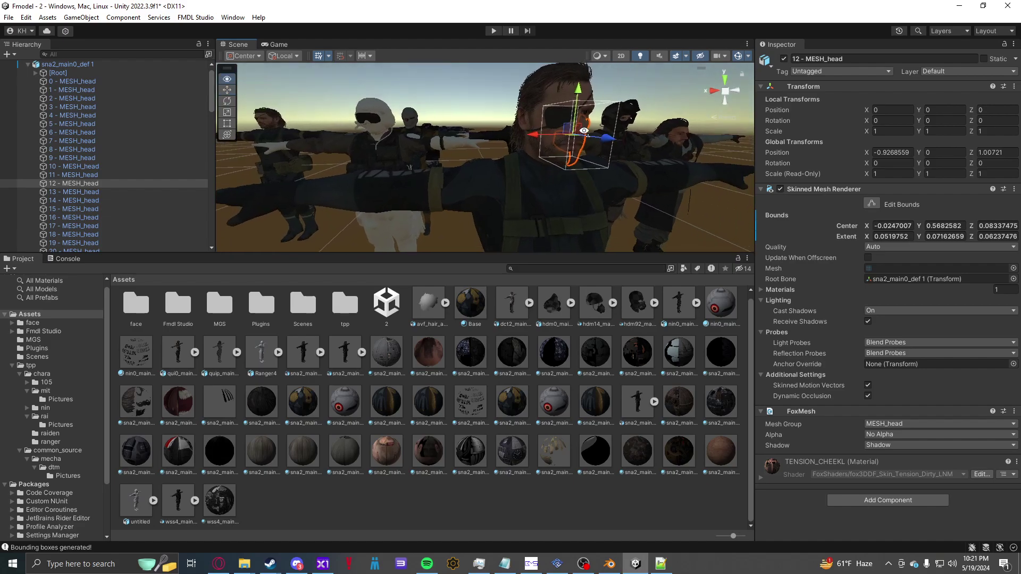
{"action": "left_click_drag", "start_coordinate": [590, 130], "coordinate": [612, 138], "text": "alt"}
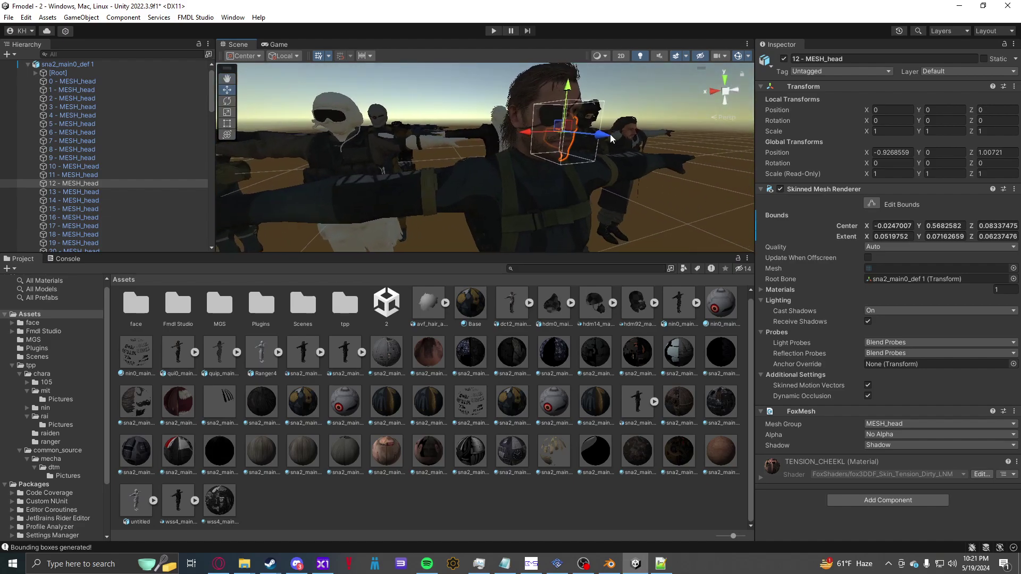
Step: Inspect the gear around sna2_main0_def 1's waist and check the FoxMesh group of its 40 - MESH_grip mesh
{"action": "left_click", "coordinate": [553, 118]}
{"action": "right_click_drag", "start_coordinate": [508, 151], "coordinate": [728, 205]}
{"action": "left_click_drag", "start_coordinate": [729, 206], "coordinate": [872, 167], "text": "alt"}
{"action": "mouse_move", "coordinate": [638, 158]}
{"action": "left_mouse_down", "text": "alt"}
{"action": "mouse_move", "coordinate": [606, 150]}
{"action": "mouse_move", "coordinate": [657, 142]}
{"action": "mouse_move", "coordinate": [627, 145]}
{"action": "left_mouse_up", "text": "alt"}
{"action": "scroll", "coordinate": [830, 372], "scroll_direction": "down", "scroll_amount": 8}
{"action": "scroll", "coordinate": [133, 181], "scroll_direction": "down", "scroll_amount": 10}
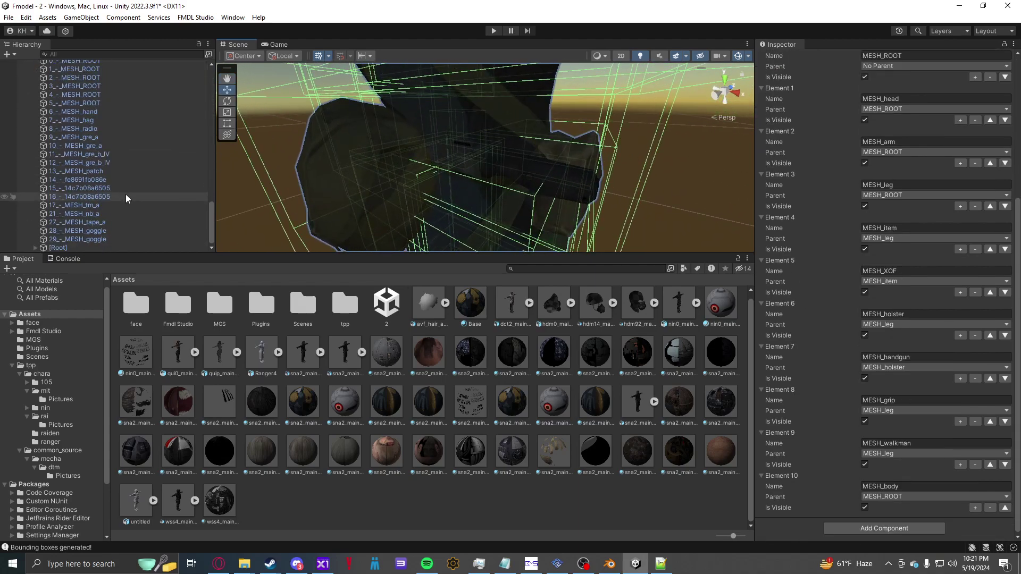
{"action": "scroll", "coordinate": [120, 210], "scroll_direction": "up", "scroll_amount": 10}
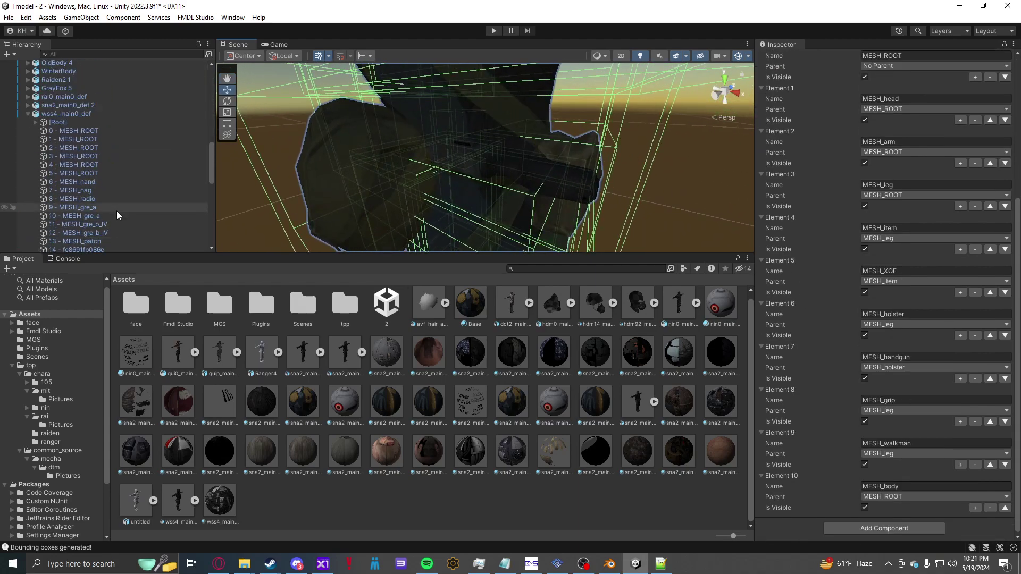
{"action": "scroll", "coordinate": [116, 210], "scroll_direction": "down", "scroll_amount": 10}
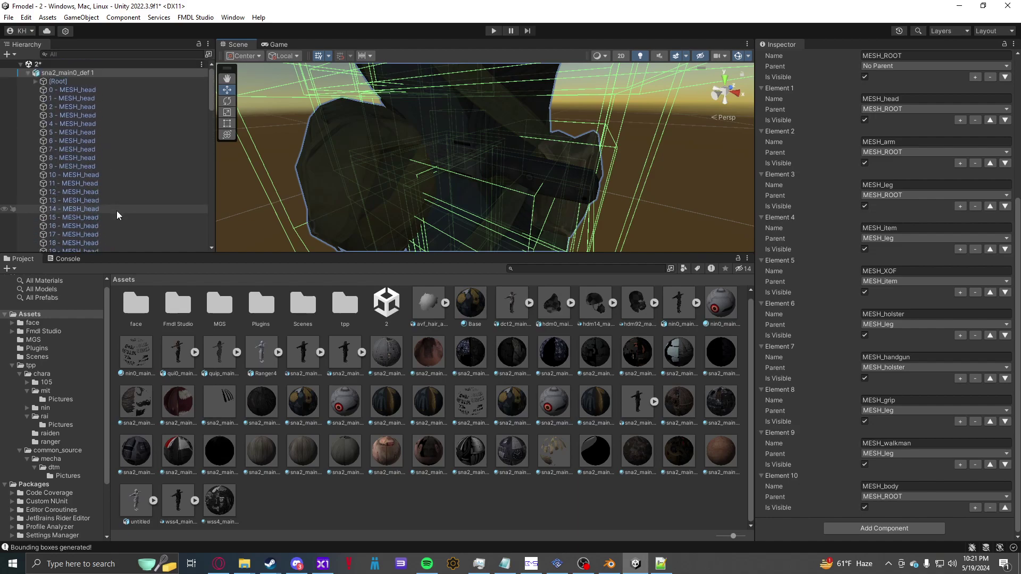
{"action": "left_click", "coordinate": [567, 187]}
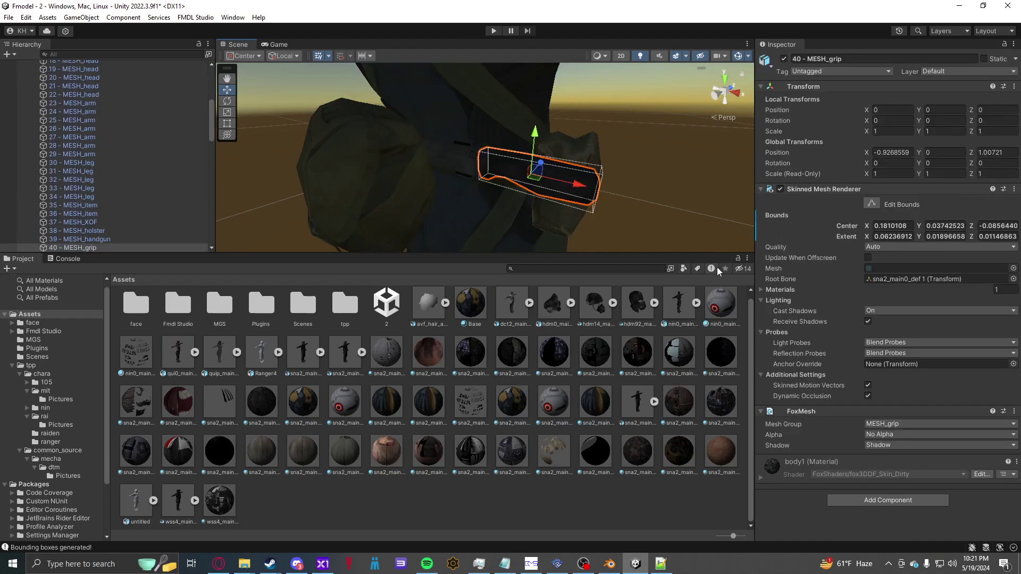
Step: Select sna2_main0_def 1's 43 - MESH_body torso mesh and check its FoxMesh group
{"action": "right_click_drag", "start_coordinate": [673, 170], "coordinate": [348, 122]}
{"action": "key", "text": "s"}
{"action": "key", "text": "d"}
{"action": "left_click_drag", "start_coordinate": [348, 123], "coordinate": [436, 144], "text": "alt"}
{"action": "left_click", "coordinate": [516, 143]}
{"action": "left_click", "coordinate": [517, 146]}
{"action": "right_click_drag", "start_coordinate": [517, 145], "coordinate": [493, 170]}
{"action": "key", "text": "w"}
{"action": "scroll", "coordinate": [491, 174], "scroll_direction": "down", "scroll_amount": 5}
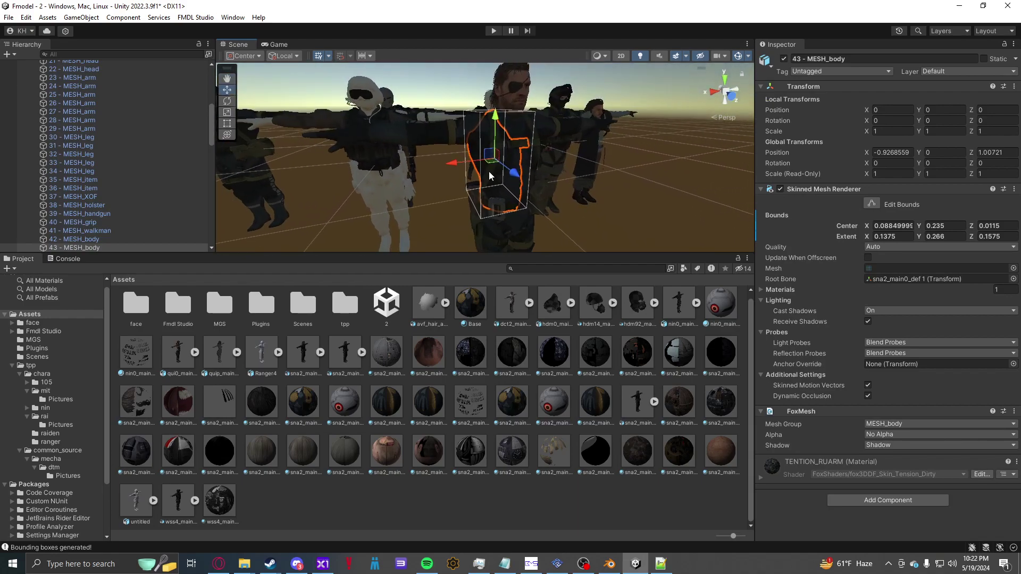
Step: Inspect the FoxMesh groups of sna2_main0_def 1's arm meshes, 28 - MESH_arm and 23 - MESH_arm
{"action": "left_click", "coordinate": [437, 143]}
{"action": "left_click", "coordinate": [421, 144]}
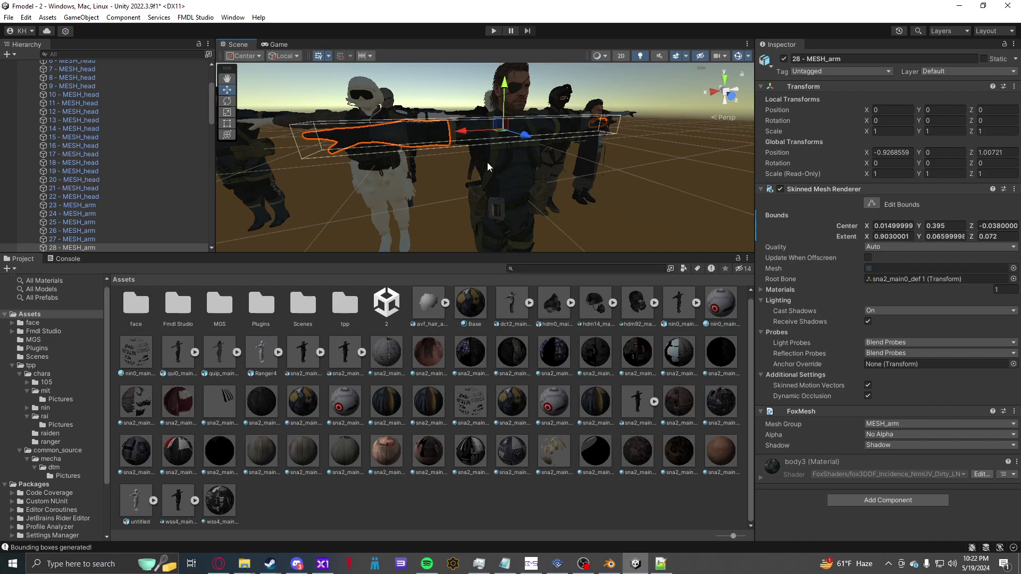
{"action": "right_click_drag", "start_coordinate": [487, 167], "coordinate": [504, 214]}
{"action": "key", "text": "w"}
{"action": "left_click_drag", "start_coordinate": [504, 215], "coordinate": [494, 161], "text": "alt"}
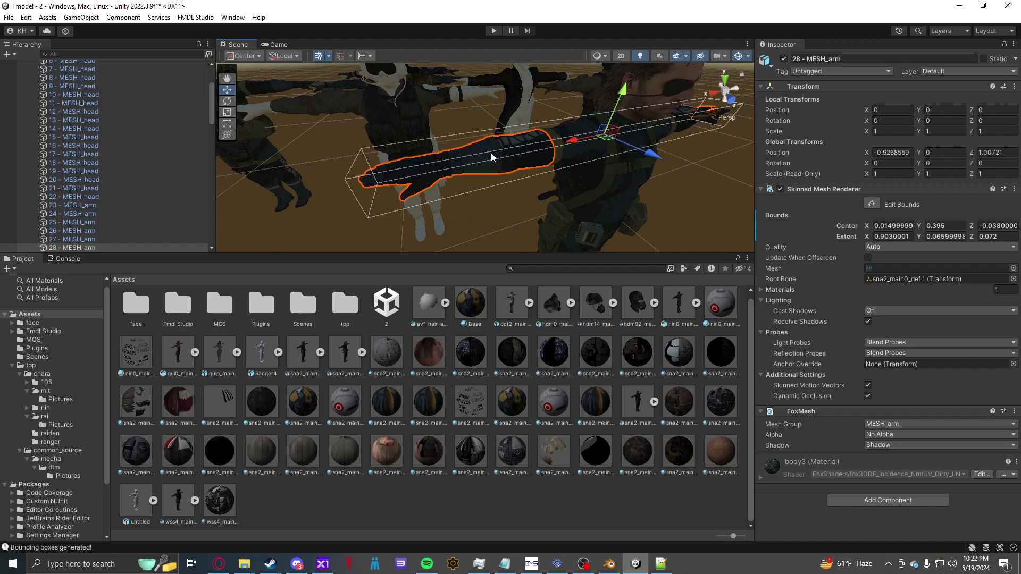
{"action": "left_click_drag", "start_coordinate": [532, 160], "coordinate": [501, 158], "text": "alt"}
{"action": "left_click", "coordinate": [585, 154]}
{"action": "left_click", "coordinate": [586, 153]}
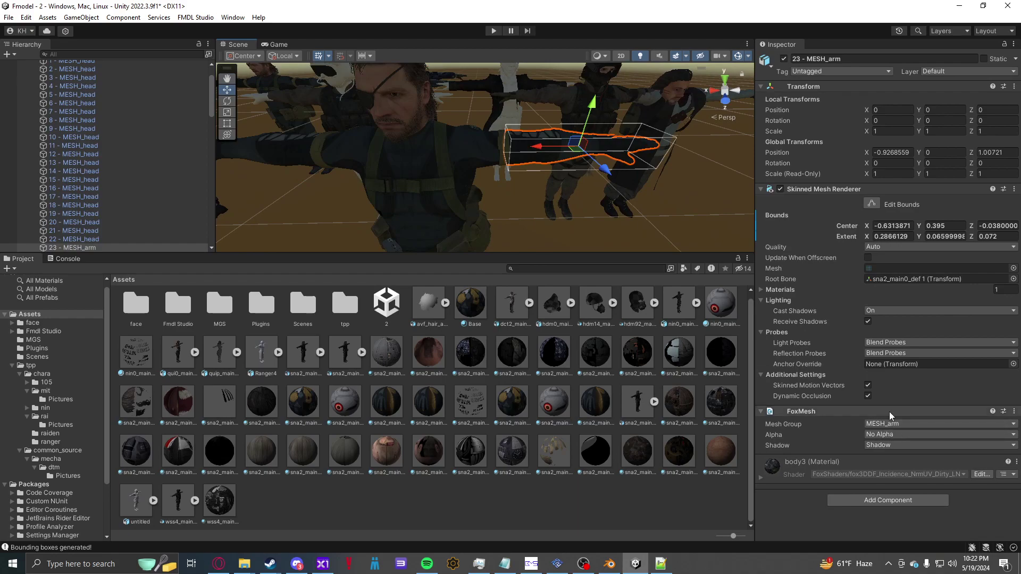
Step: Select the untitled model's root object and run FMDL Studio's Fix Tangents on it
{"action": "left_click_drag", "start_coordinate": [422, 195], "coordinate": [443, 131], "text": "alt"}
{"action": "key", "text": "w"}
{"action": "right_click_drag", "start_coordinate": [444, 131], "coordinate": [506, 155]}
{"action": "key", "text": "s"}
{"action": "left_click", "coordinate": [503, 154]}
{"action": "scroll", "coordinate": [504, 157], "scroll_direction": "down", "scroll_amount": 3}
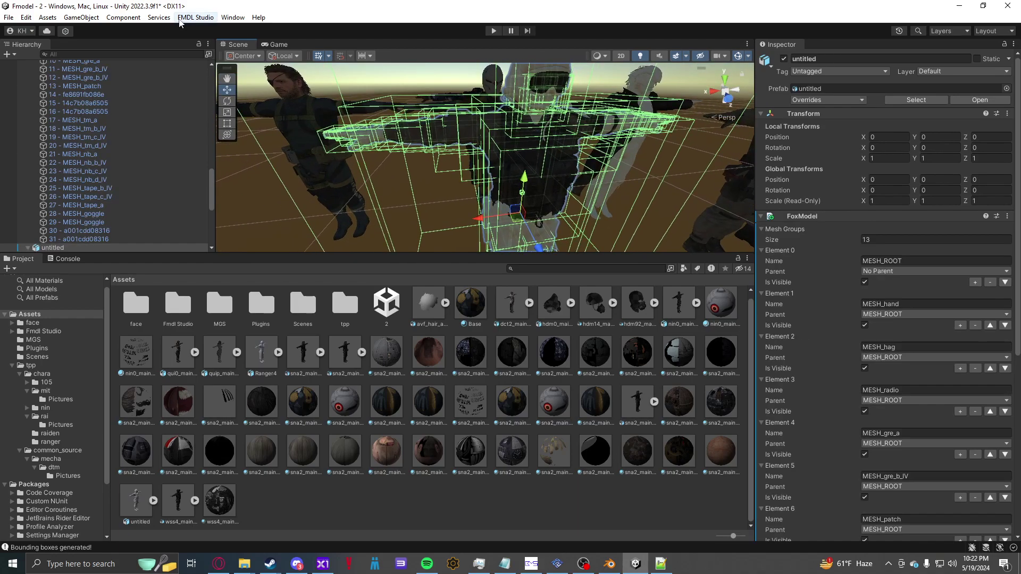
{"action": "left_click", "coordinate": [195, 17]}
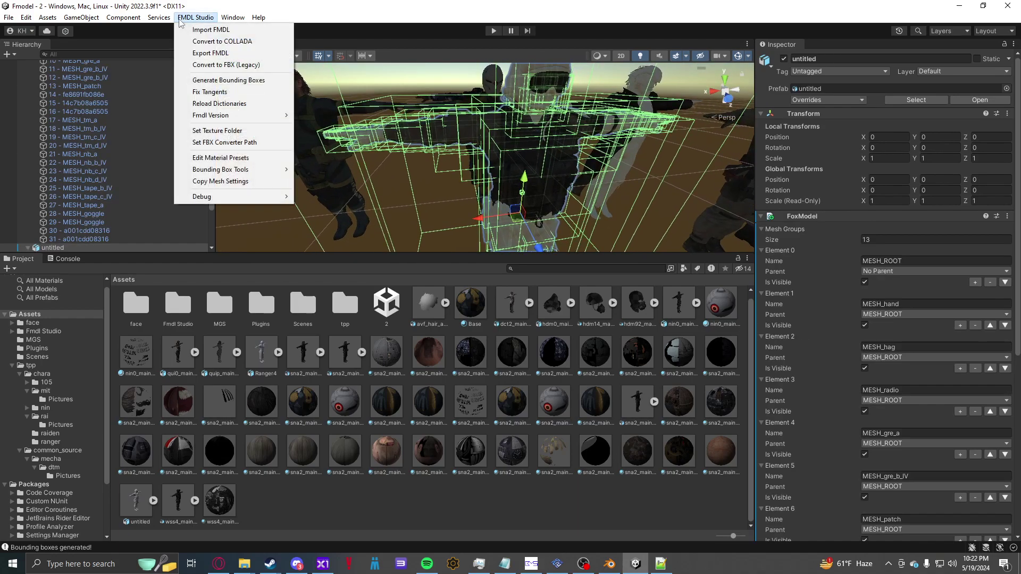
{"action": "left_click", "coordinate": [208, 92]}
{"action": "left_click", "coordinate": [210, 17]}
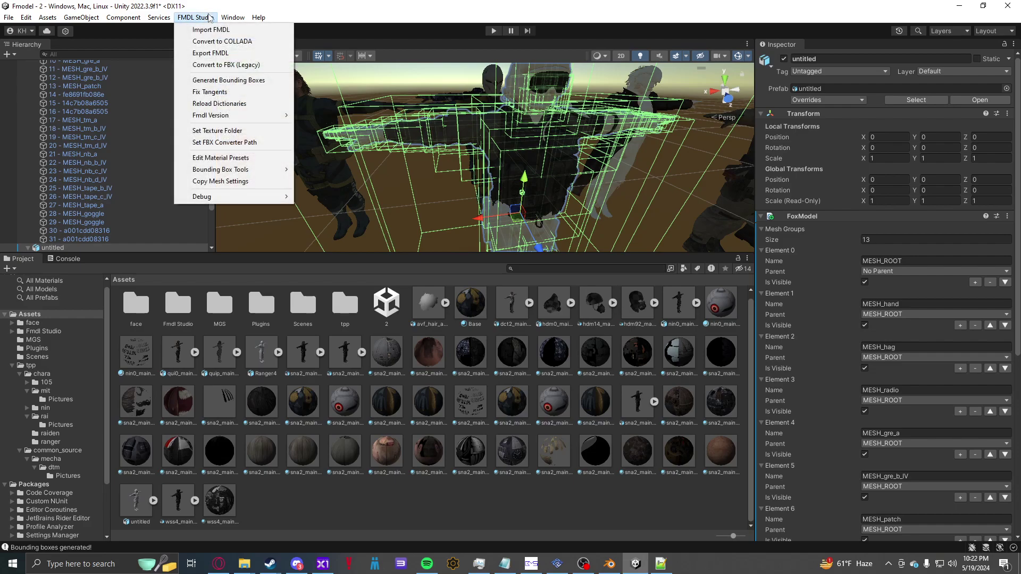
{"action": "left_click", "coordinate": [207, 54]}
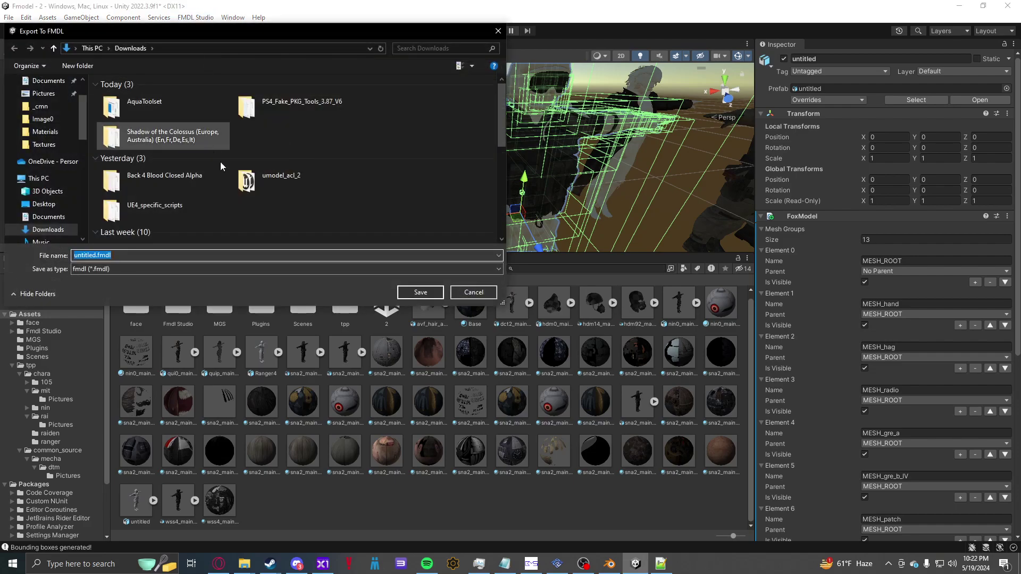
{"action": "left_click", "coordinate": [474, 293]}
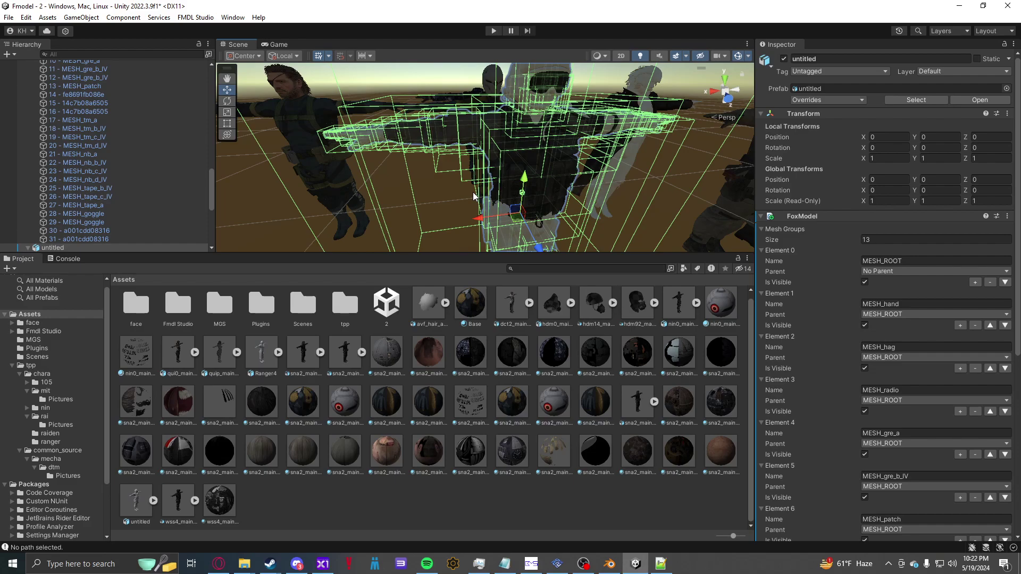
Step: Switch to File Explorer and open the plparts_ninja_fpk folder in the MGSV GrayFox mod, under Mod\Assets\tpp\pack\player\parts
{"action": "key", "text": "alt+Tab"}
{"action": "left_click", "coordinate": [338, 149]}
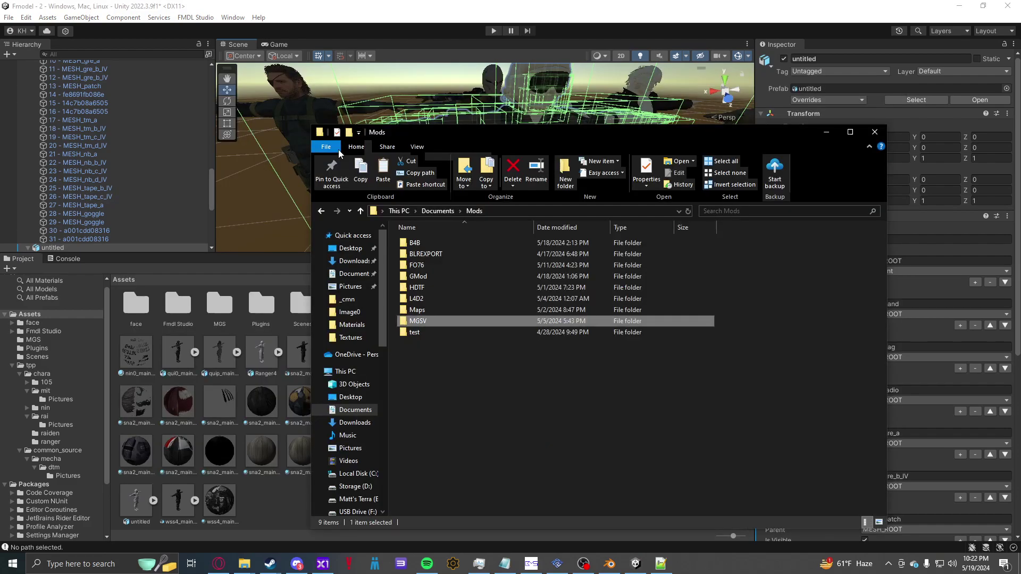
{"action": "double_click", "coordinate": [412, 322]}
{"action": "double_click", "coordinate": [423, 253]}
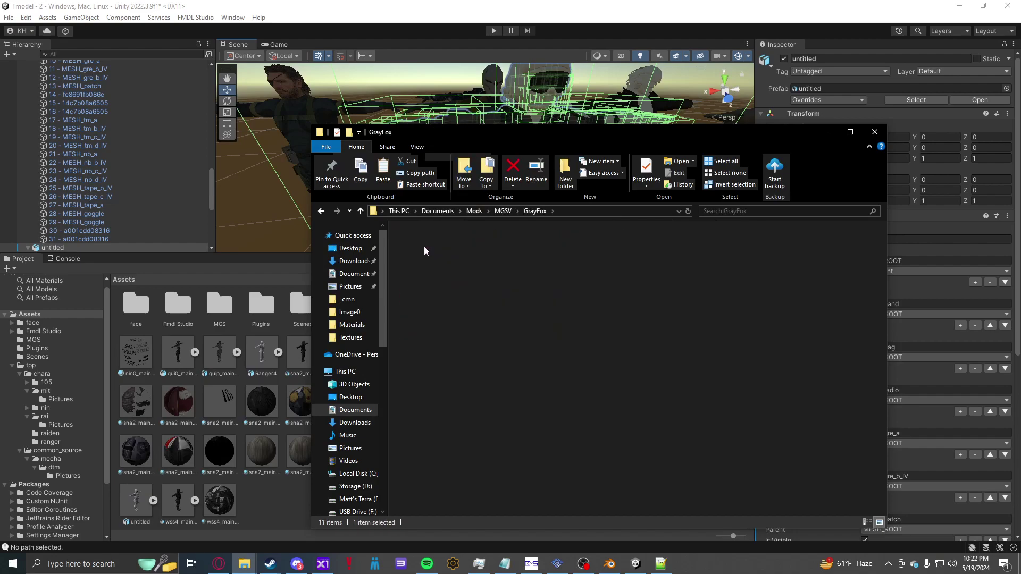
{"action": "double_click", "coordinate": [424, 247]}
{"action": "double_click", "coordinate": [424, 246]}
{"action": "double_click", "coordinate": [424, 247]}
{"action": "double_click", "coordinate": [424, 246]}
{"action": "double_click", "coordinate": [424, 246]}
{"action": "left_click", "coordinate": [424, 247]}
{"action": "double_click", "coordinate": [423, 244]}
{"action": "double_click", "coordinate": [424, 244]}
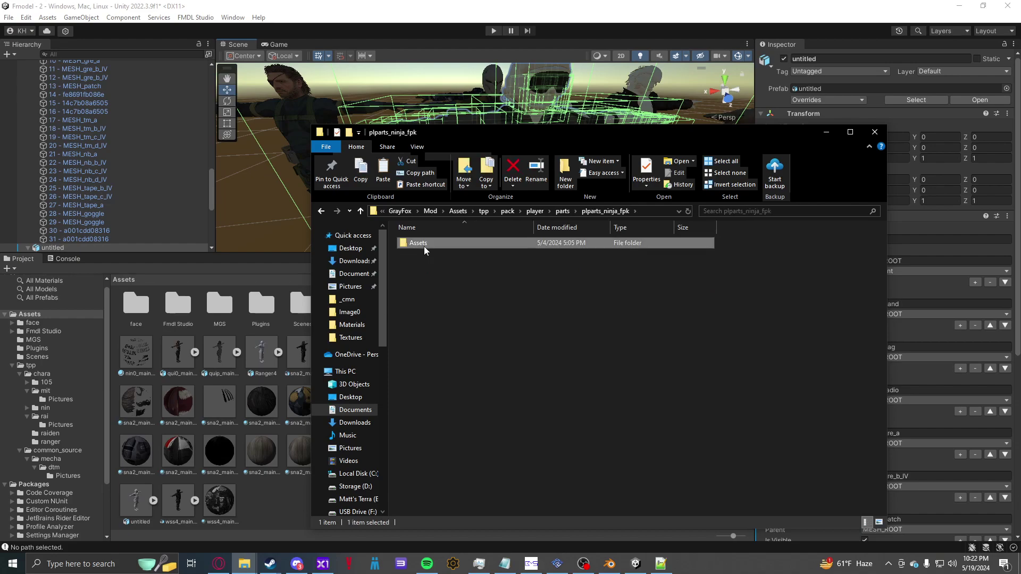
Step: Open Assets\tpp\chara\nin\Scenes inside plparts_ninja_fpk to view the nin0_main0_def model files
{"action": "double_click", "coordinate": [424, 244]}
{"action": "double_click", "coordinate": [424, 244]}
{"action": "double_click", "coordinate": [424, 244]}
{"action": "double_click", "coordinate": [424, 244]}
{"action": "double_click", "coordinate": [424, 243]}
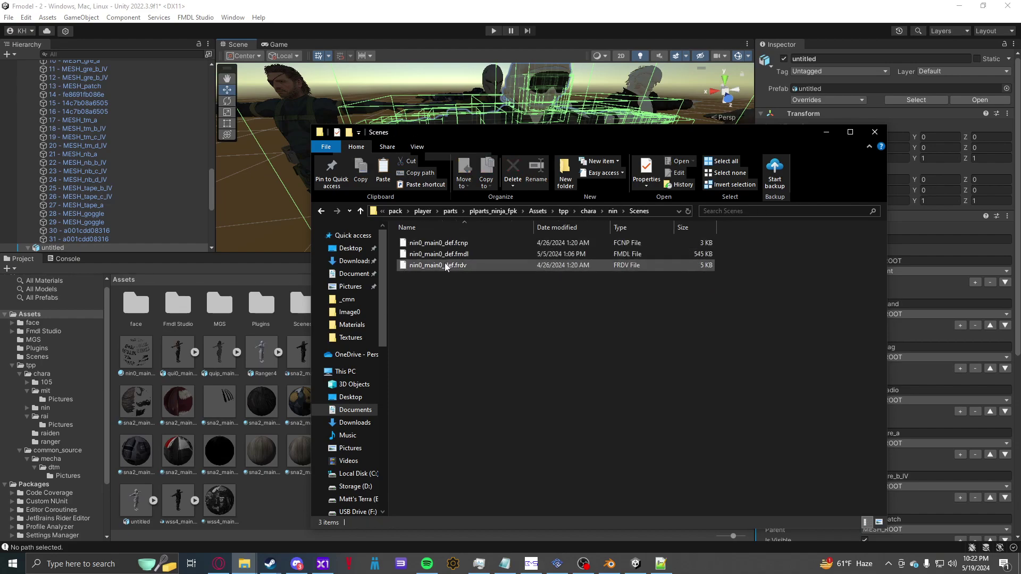
Step: Go to Apps\MGS\SnakeBite on the Storage (D:) drive and launch makebite.exe
{"action": "left_click", "coordinate": [426, 211]}
{"action": "left_click", "coordinate": [442, 212]}
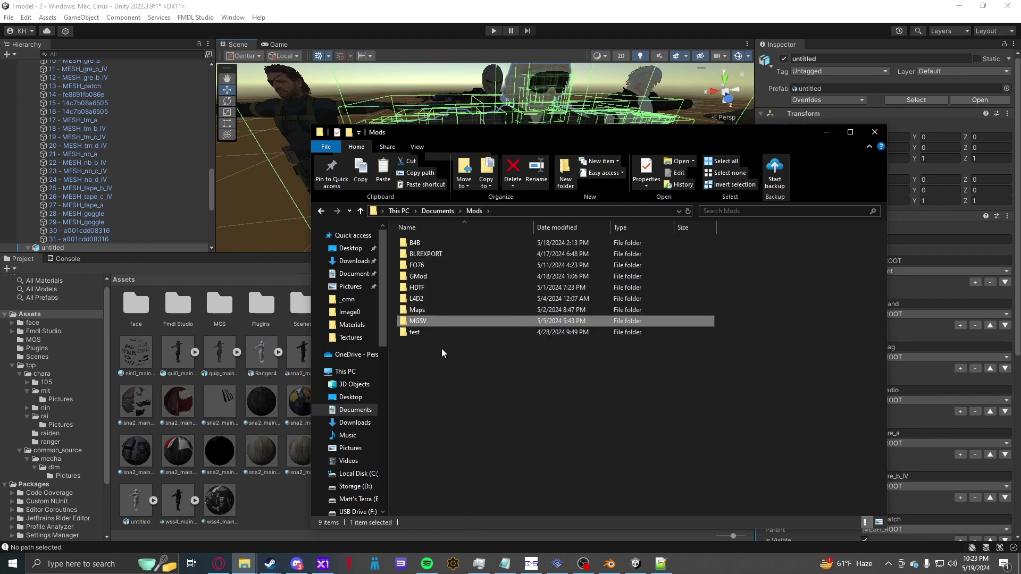
{"action": "left_click", "coordinate": [352, 486]}
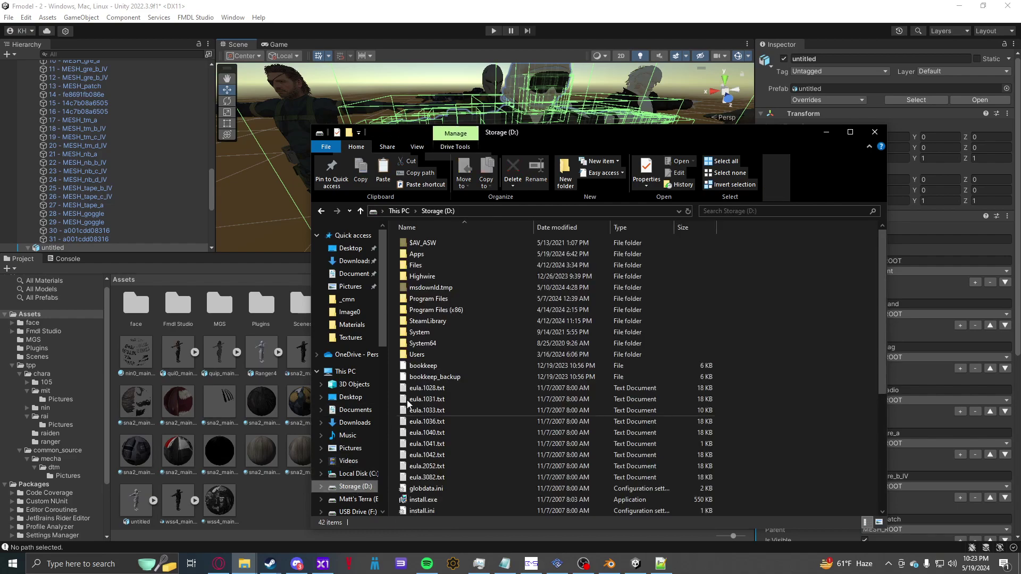
{"action": "double_click", "coordinate": [416, 254]}
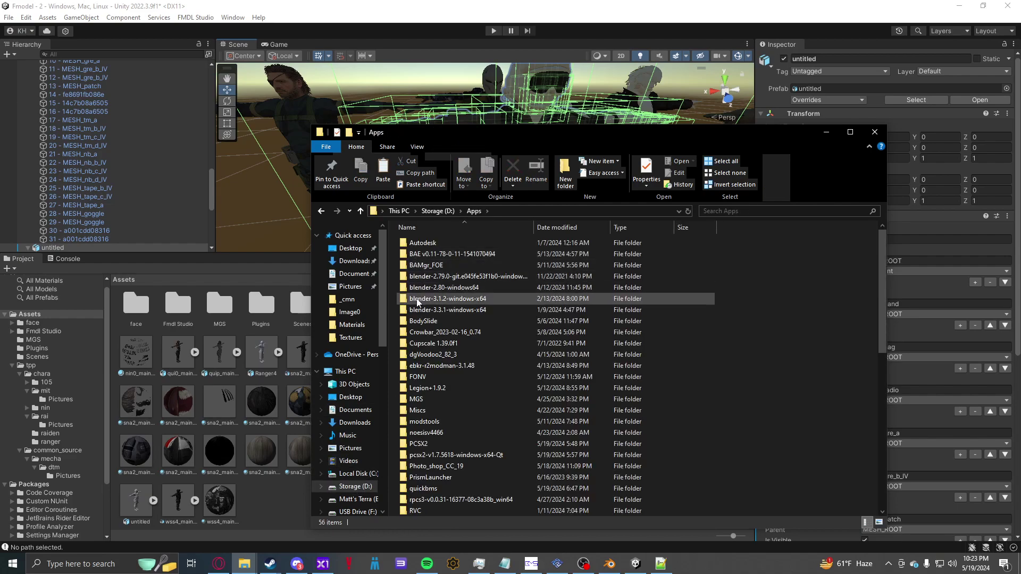
{"action": "scroll", "coordinate": [420, 386], "scroll_direction": "down", "scroll_amount": 1}
{"action": "double_click", "coordinate": [417, 376]}
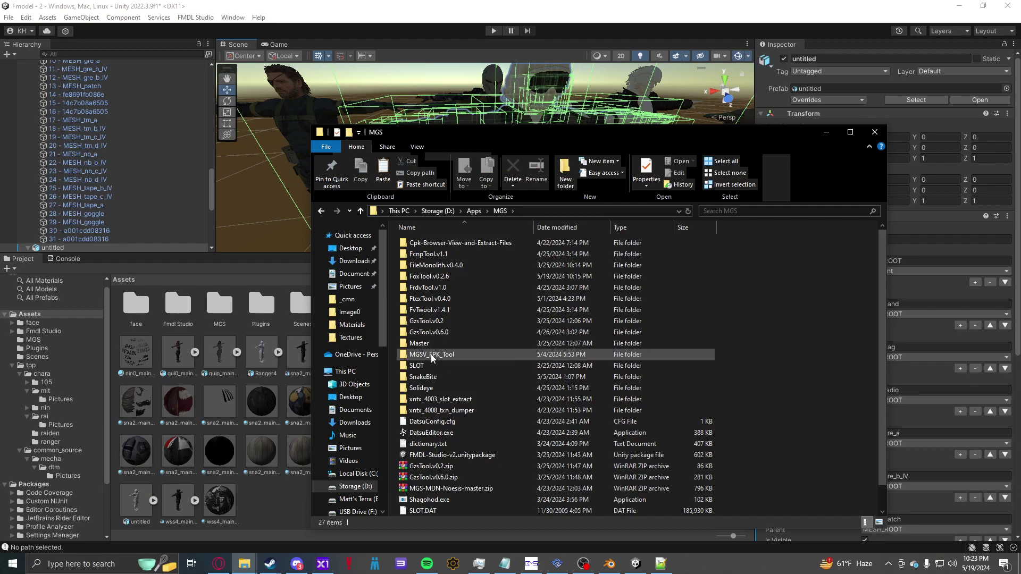
{"action": "double_click", "coordinate": [427, 377]}
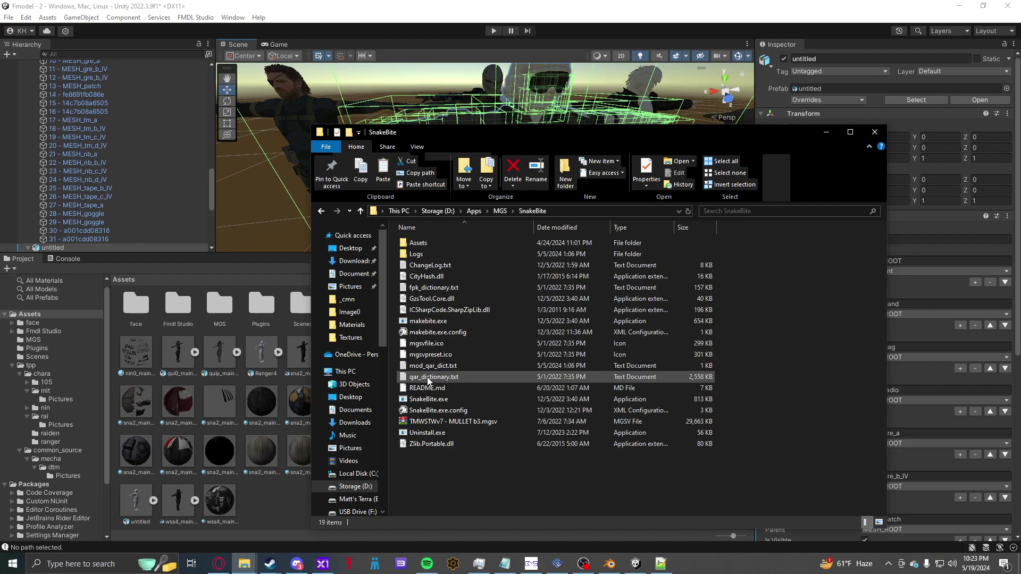
{"action": "left_click", "coordinate": [432, 322]}
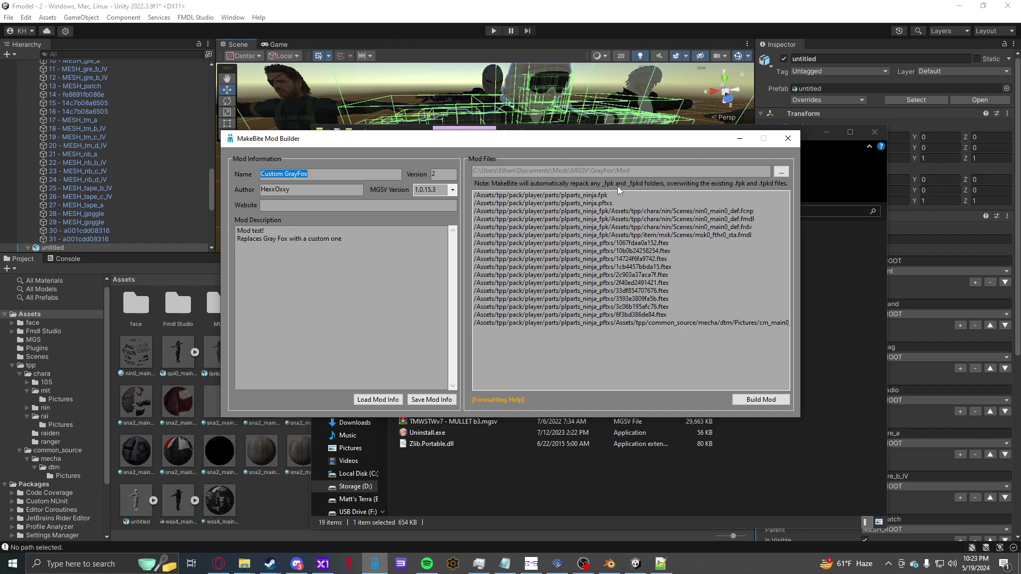
Step: Set MakeBite's mod files folder to Documents\Mods\MGSV\GrayFox\Mod, and close the mod builder
{"action": "left_click", "coordinate": [781, 172]}
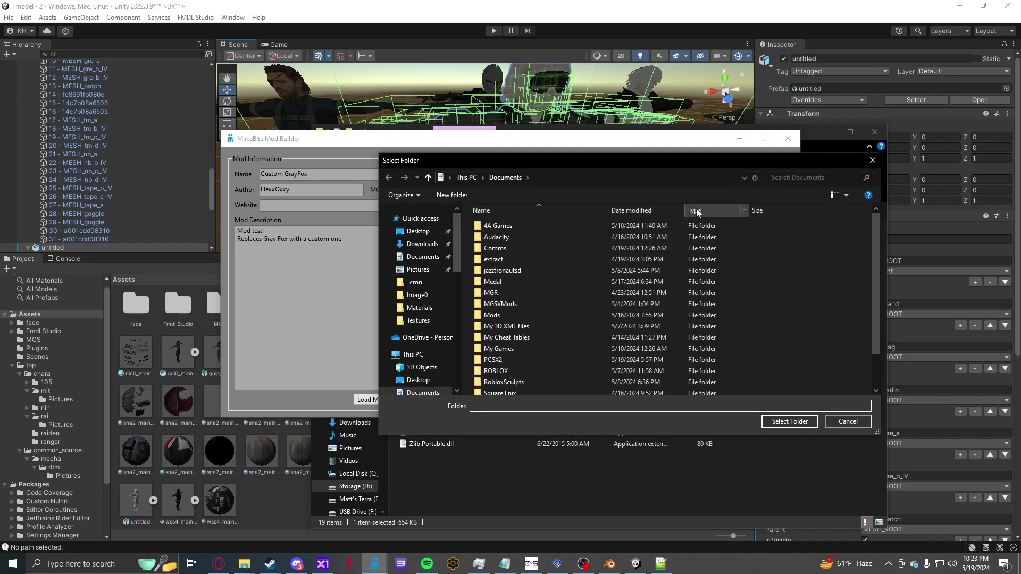
{"action": "left_click", "coordinate": [418, 379]}
{"action": "left_click", "coordinate": [424, 392]}
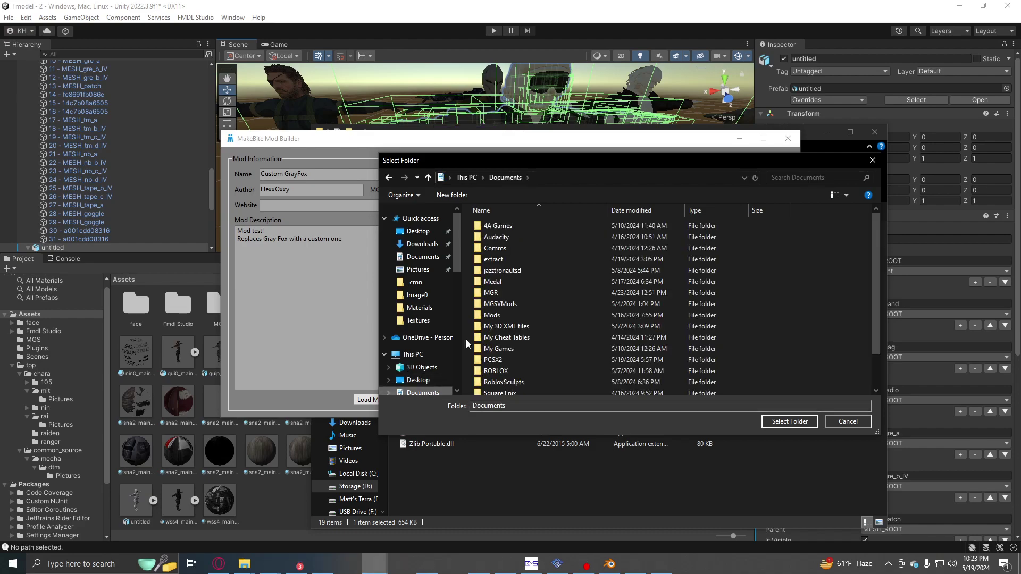
{"action": "double_click", "coordinate": [498, 315]}
{"action": "double_click", "coordinate": [492, 304]}
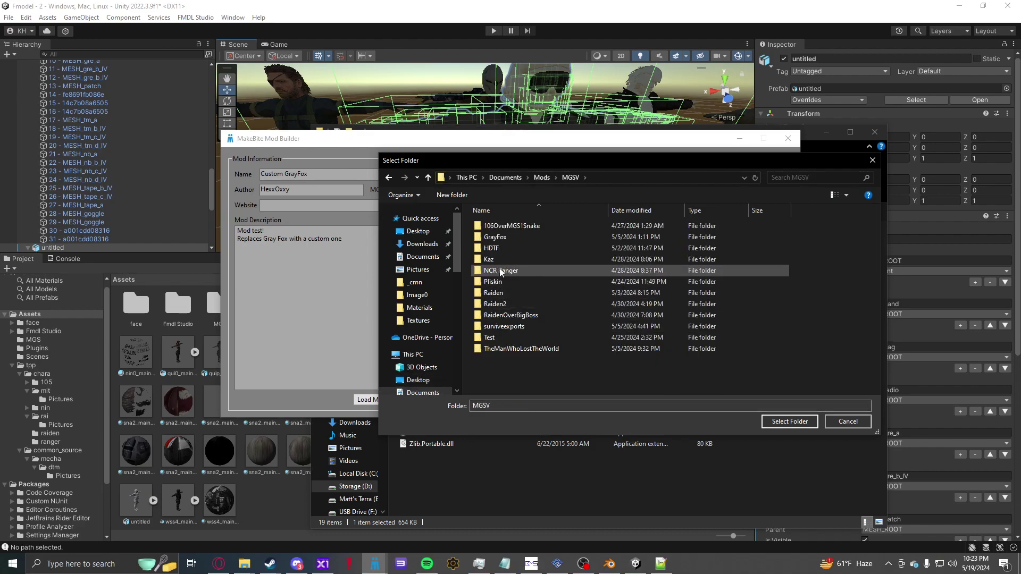
{"action": "double_click", "coordinate": [500, 240]}
{"action": "double_click", "coordinate": [500, 242]}
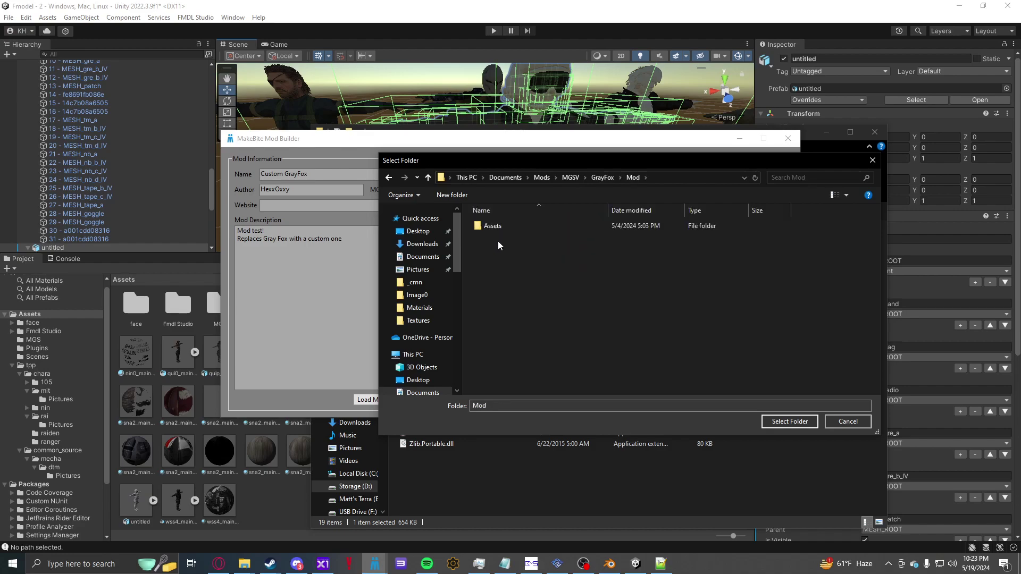
{"action": "left_click", "coordinate": [790, 421]}
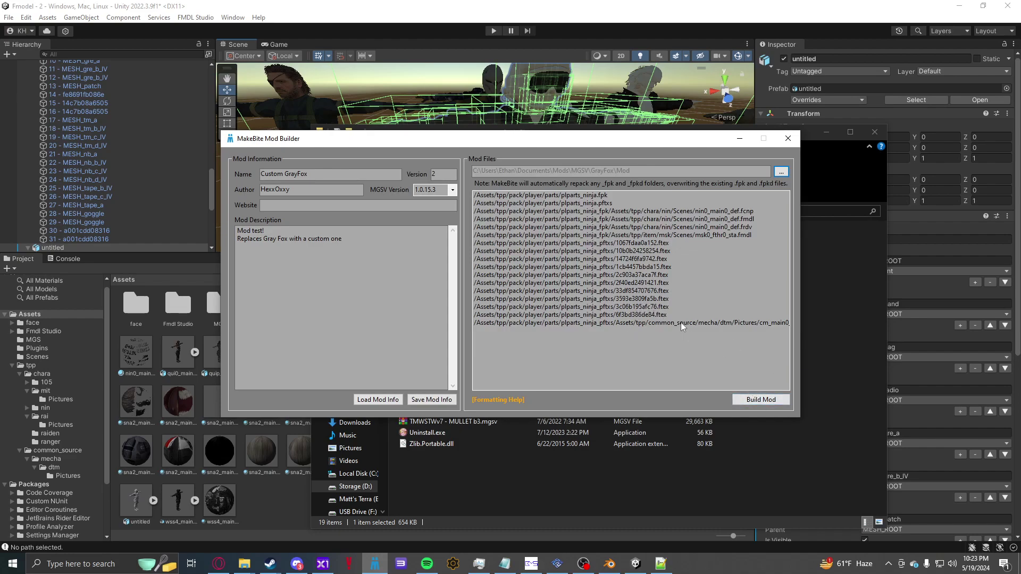
{"action": "left_click", "coordinate": [786, 139]}
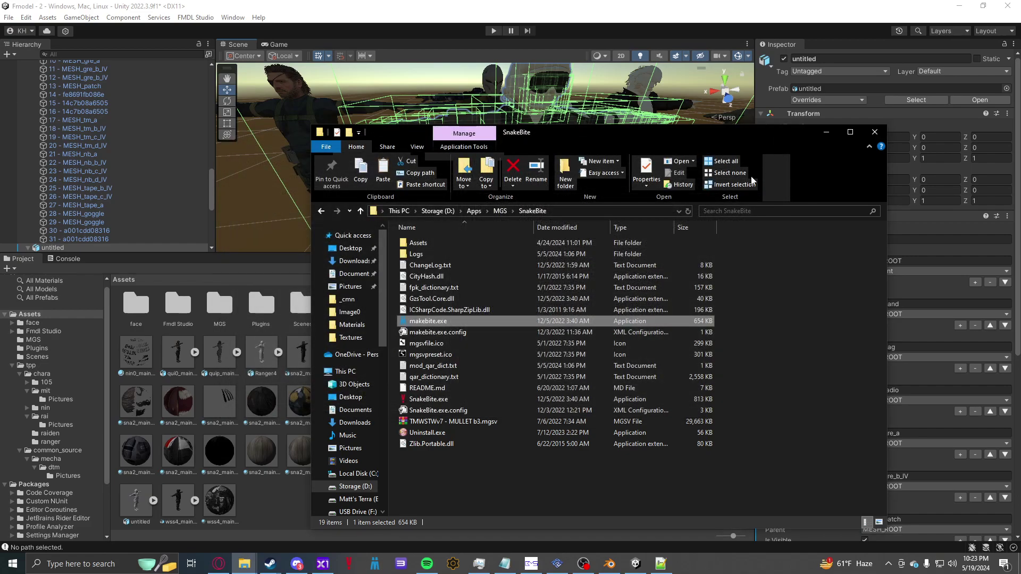
{"action": "left_click", "coordinate": [583, 565]}
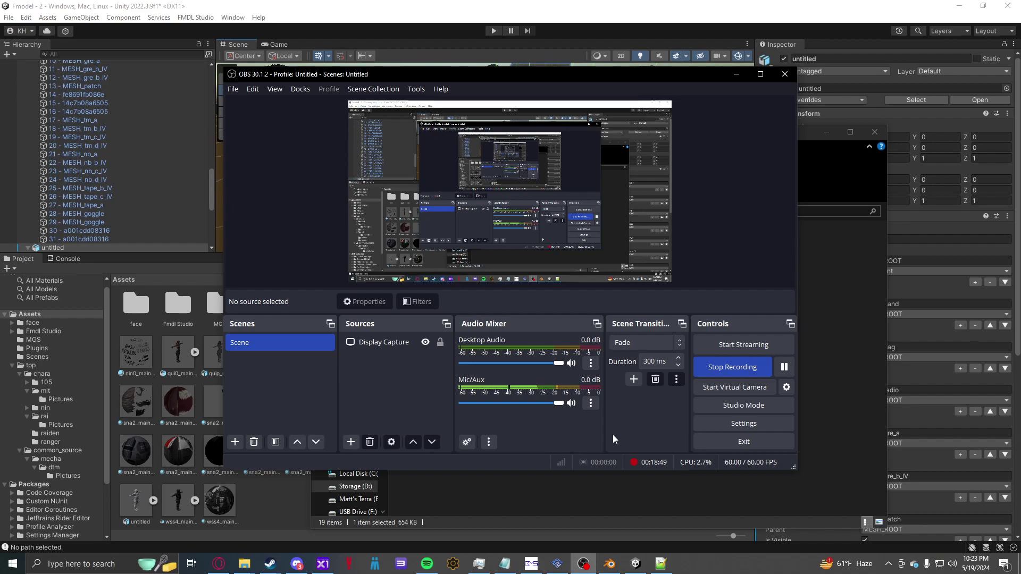